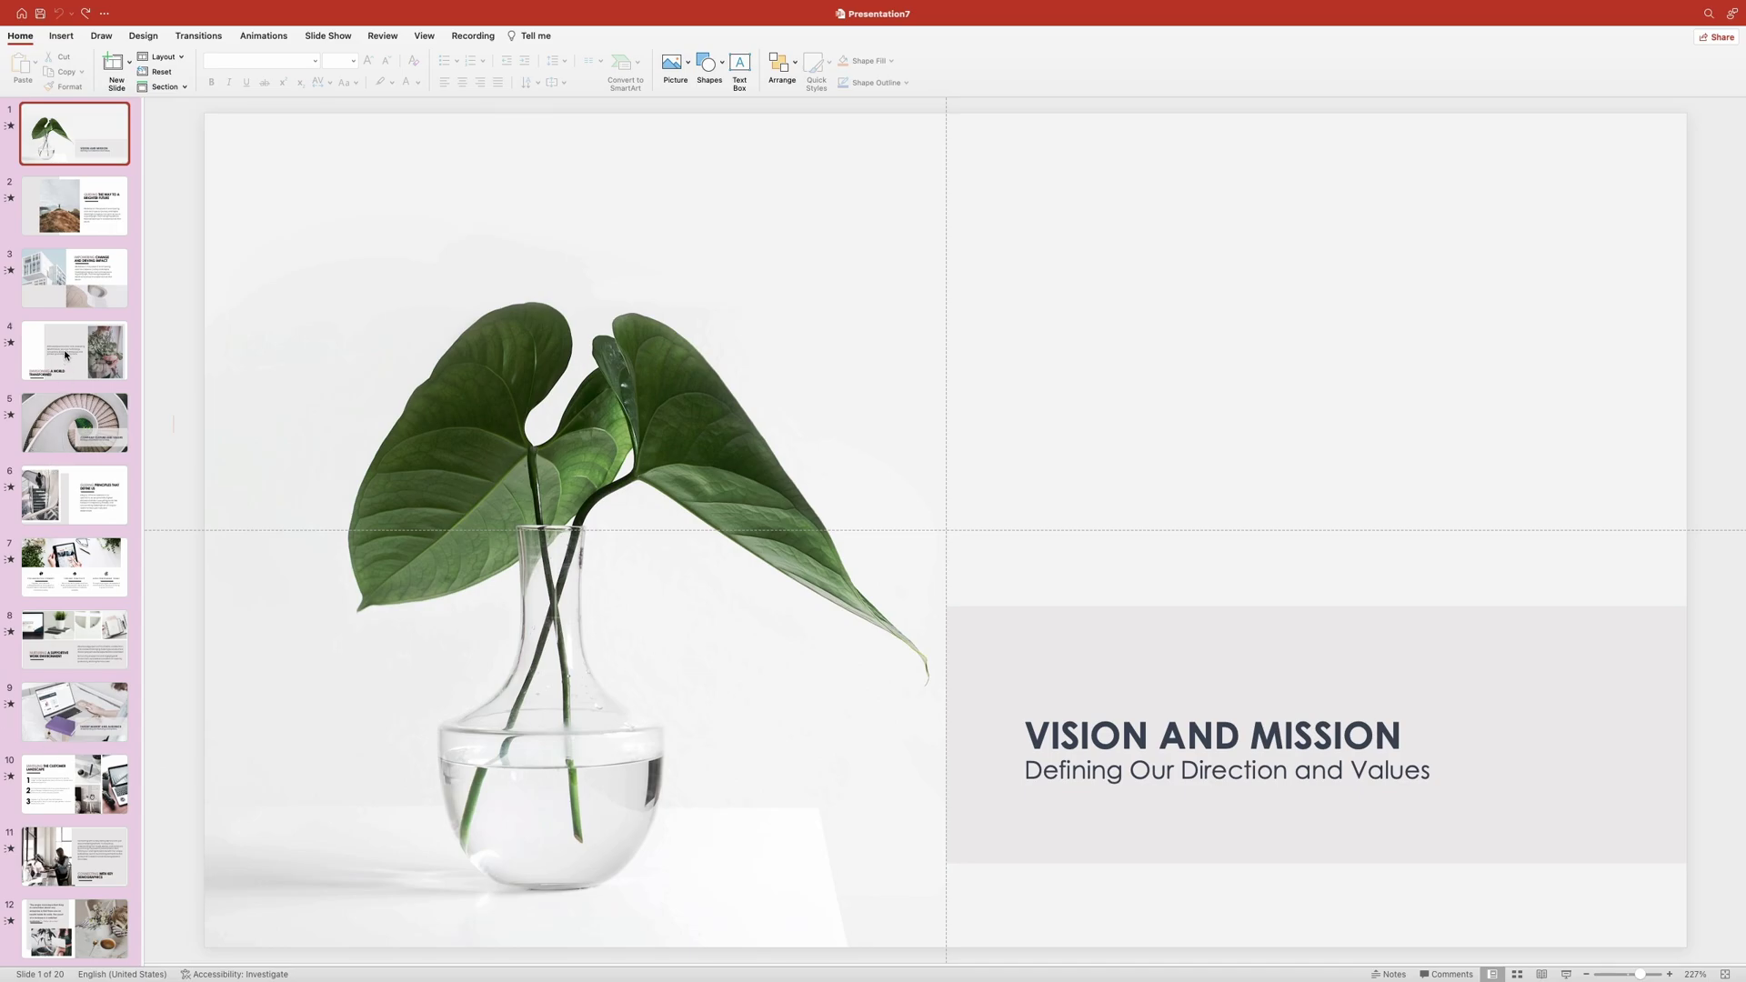
# - Look over the Execution and Delivery slide (13), then display slide 17
pyautogui.scroll(-8, 65, 355)
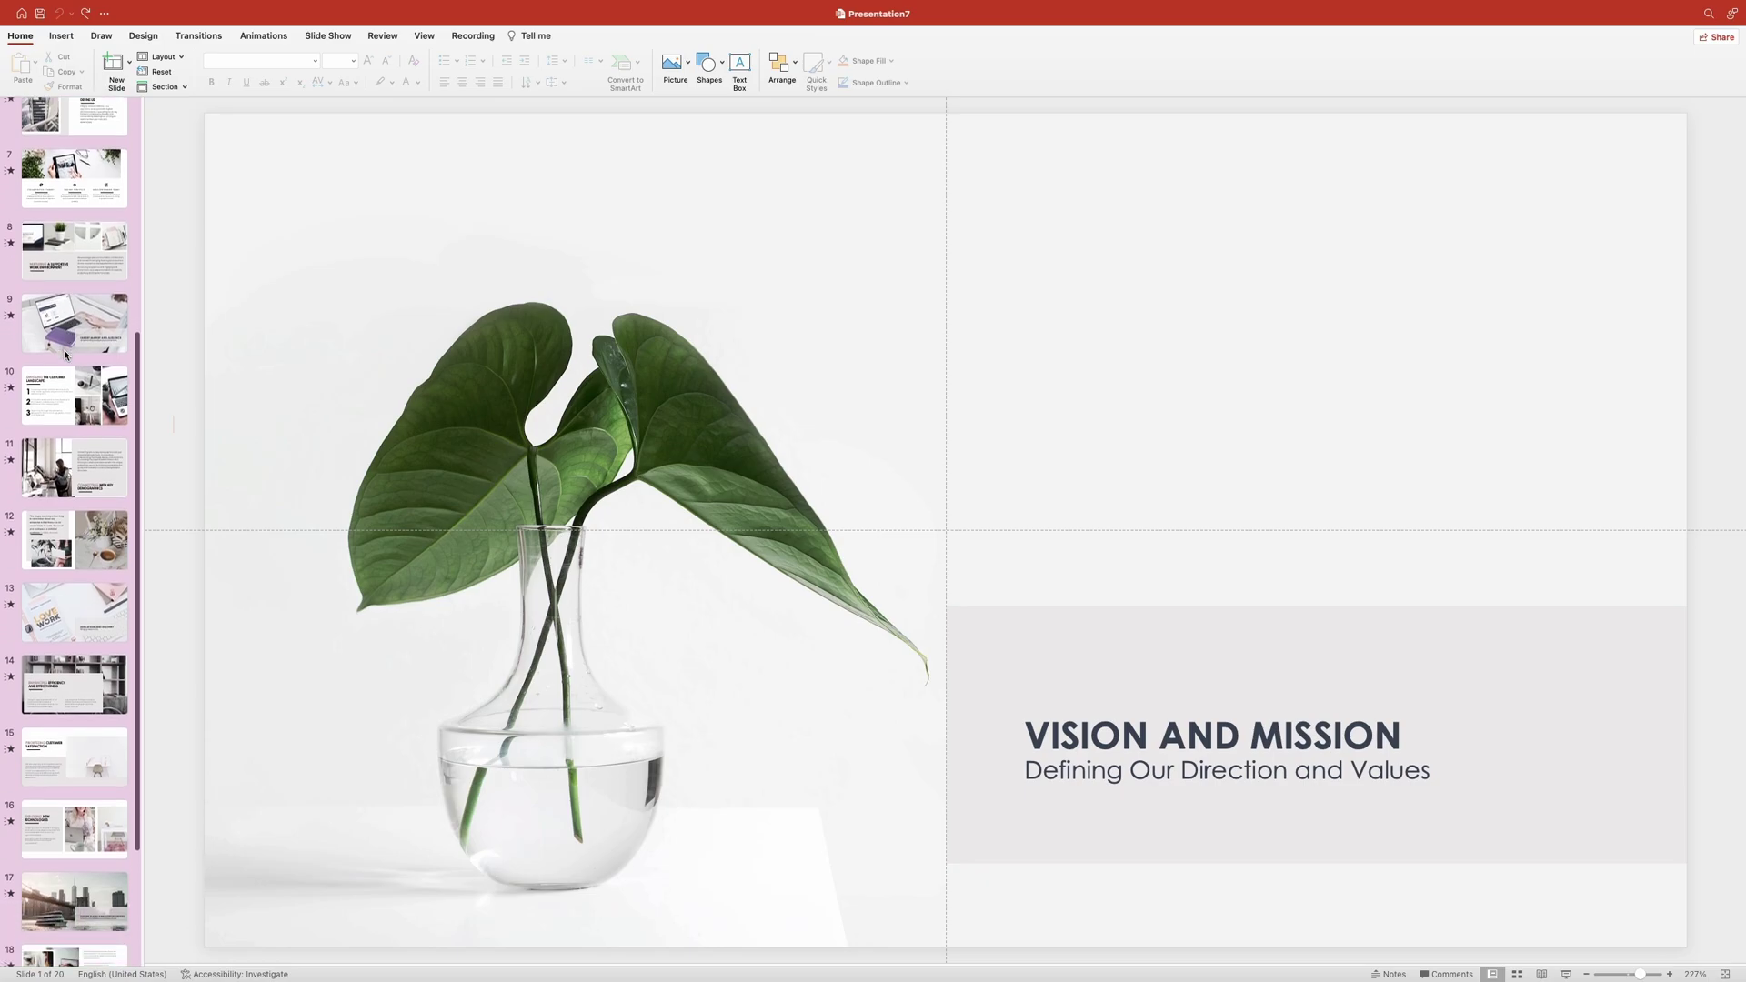
pyautogui.scroll(-2, 65, 355)
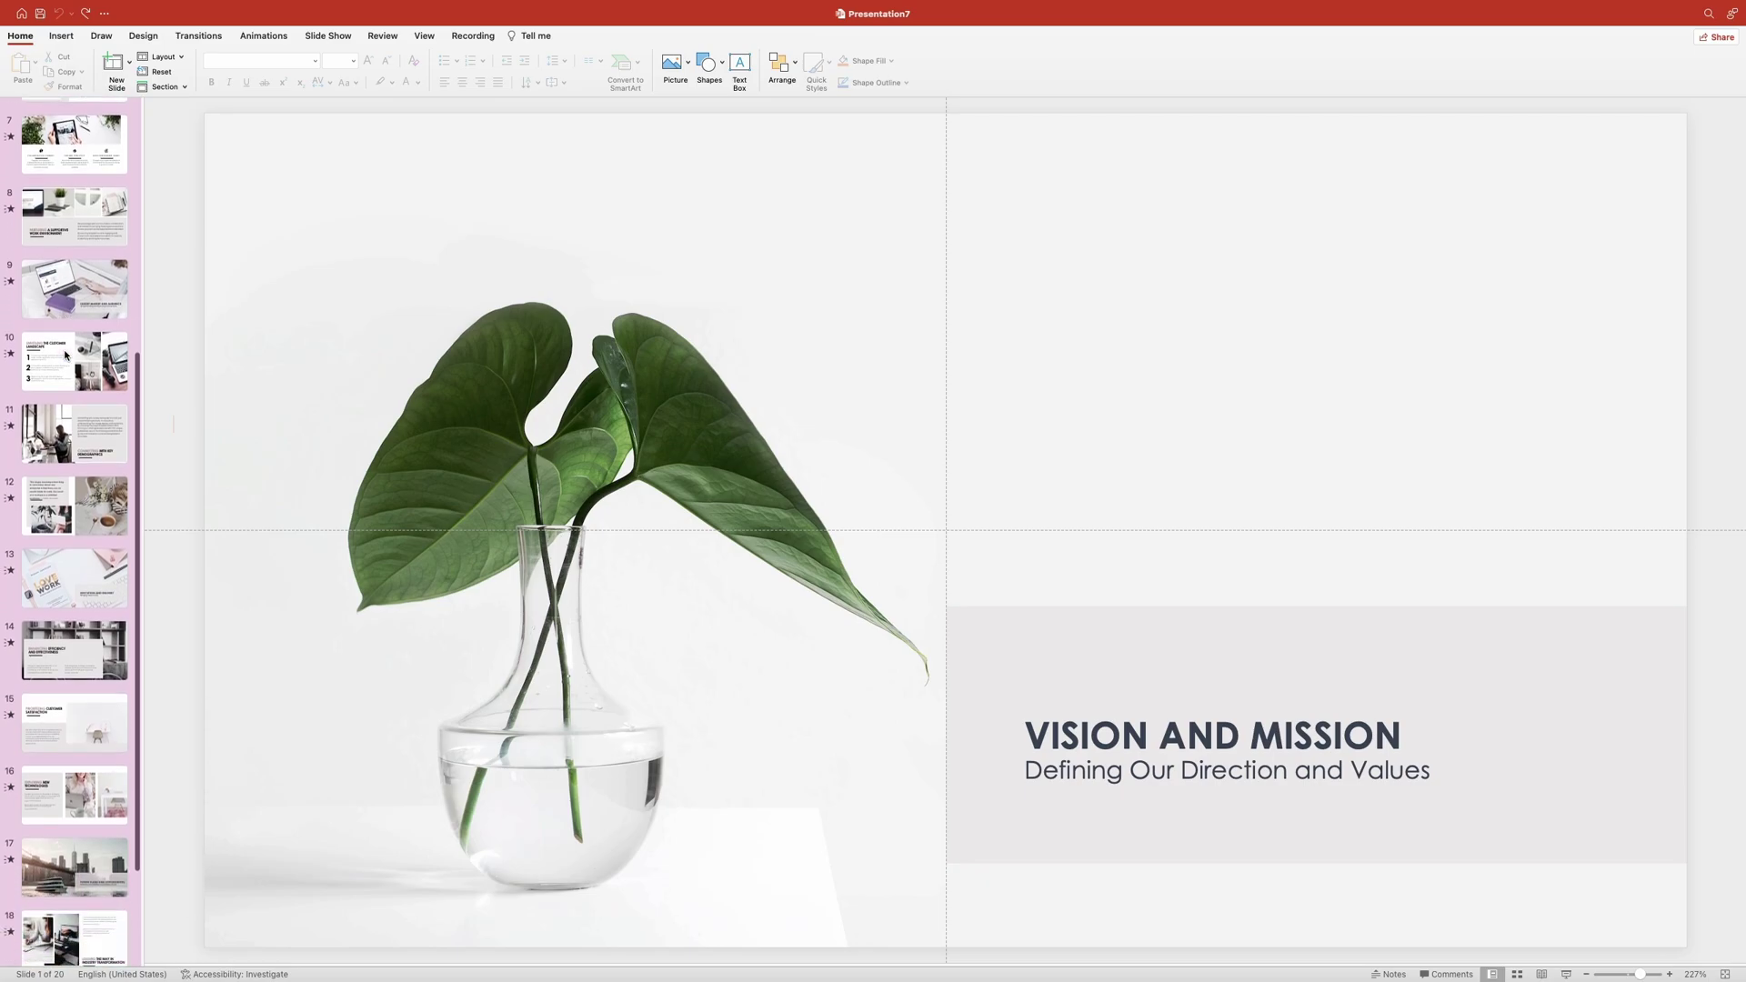
pyautogui.click(71, 582)
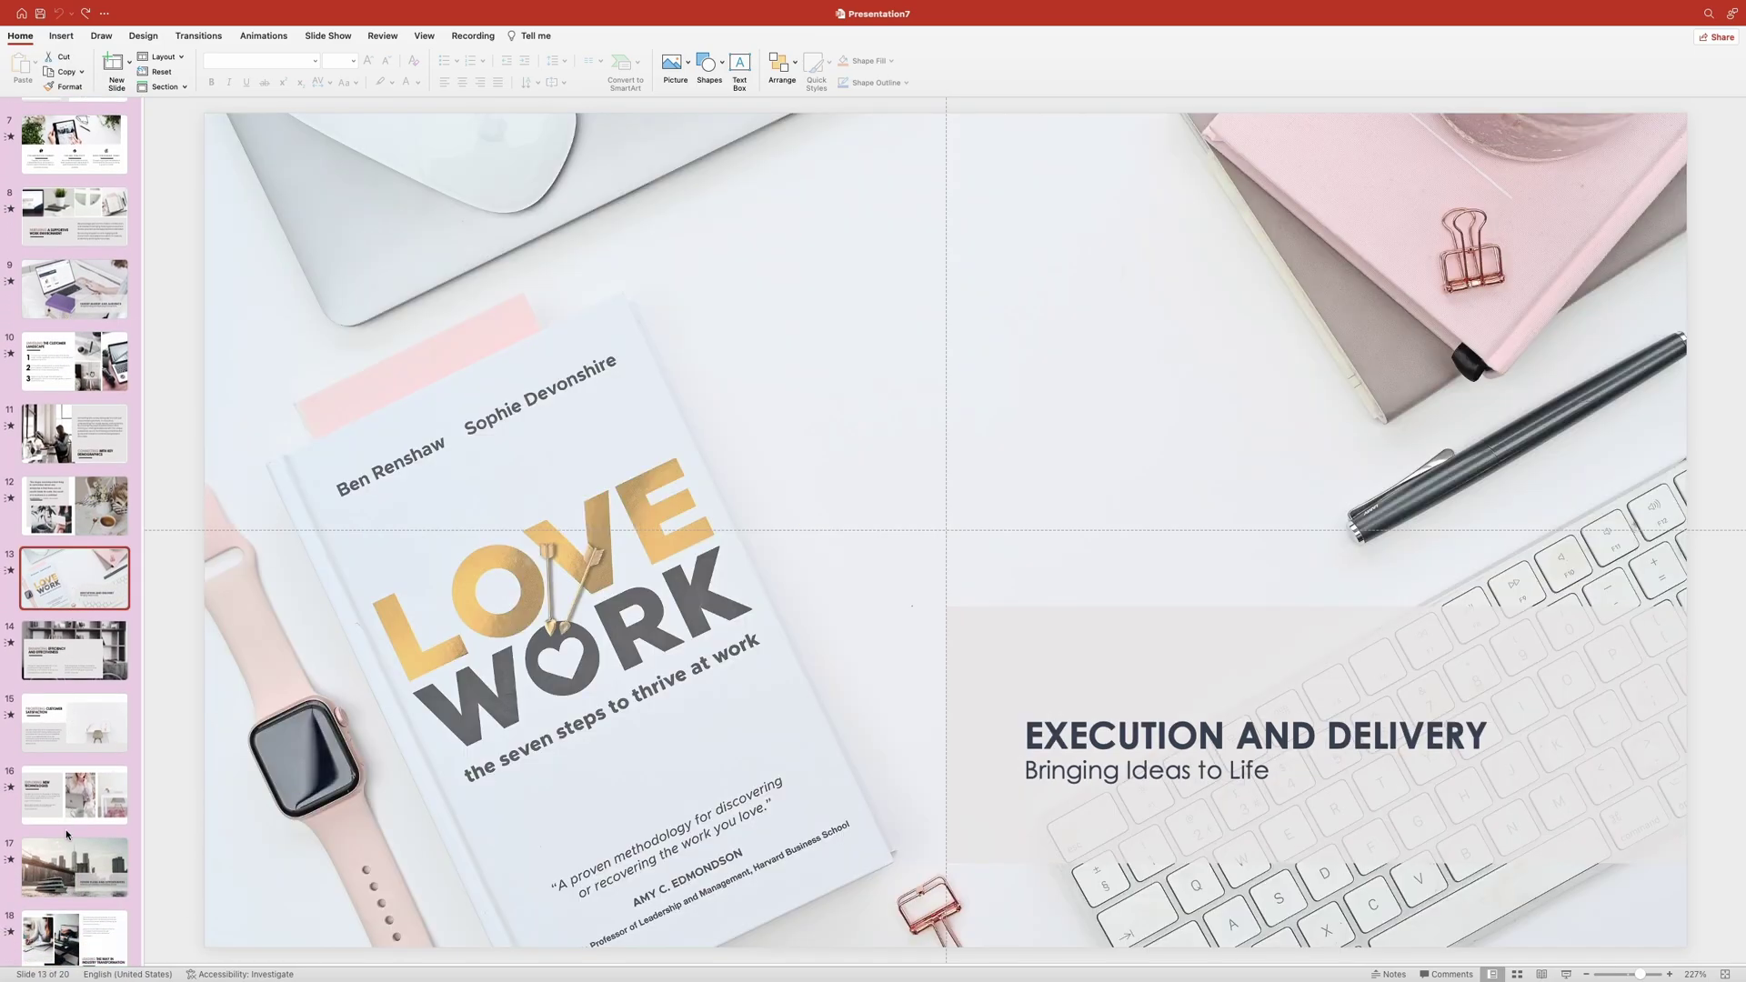
pyautogui.click(65, 862)
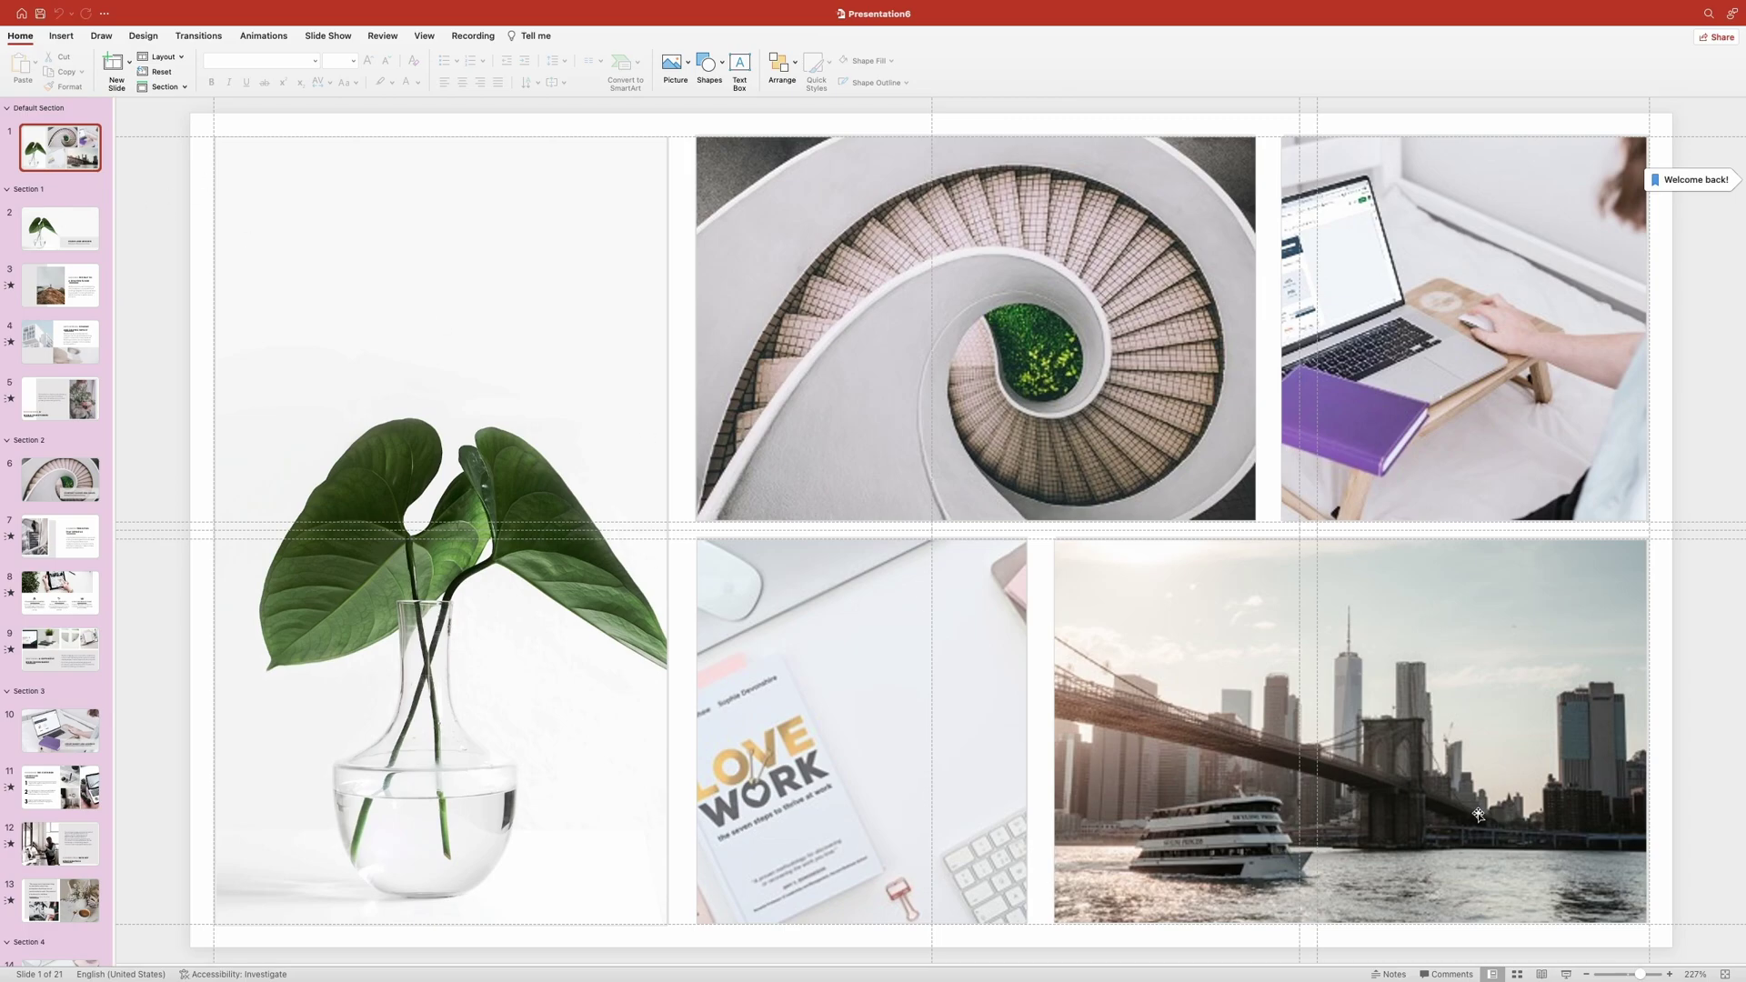
pyautogui.click(1567, 974)
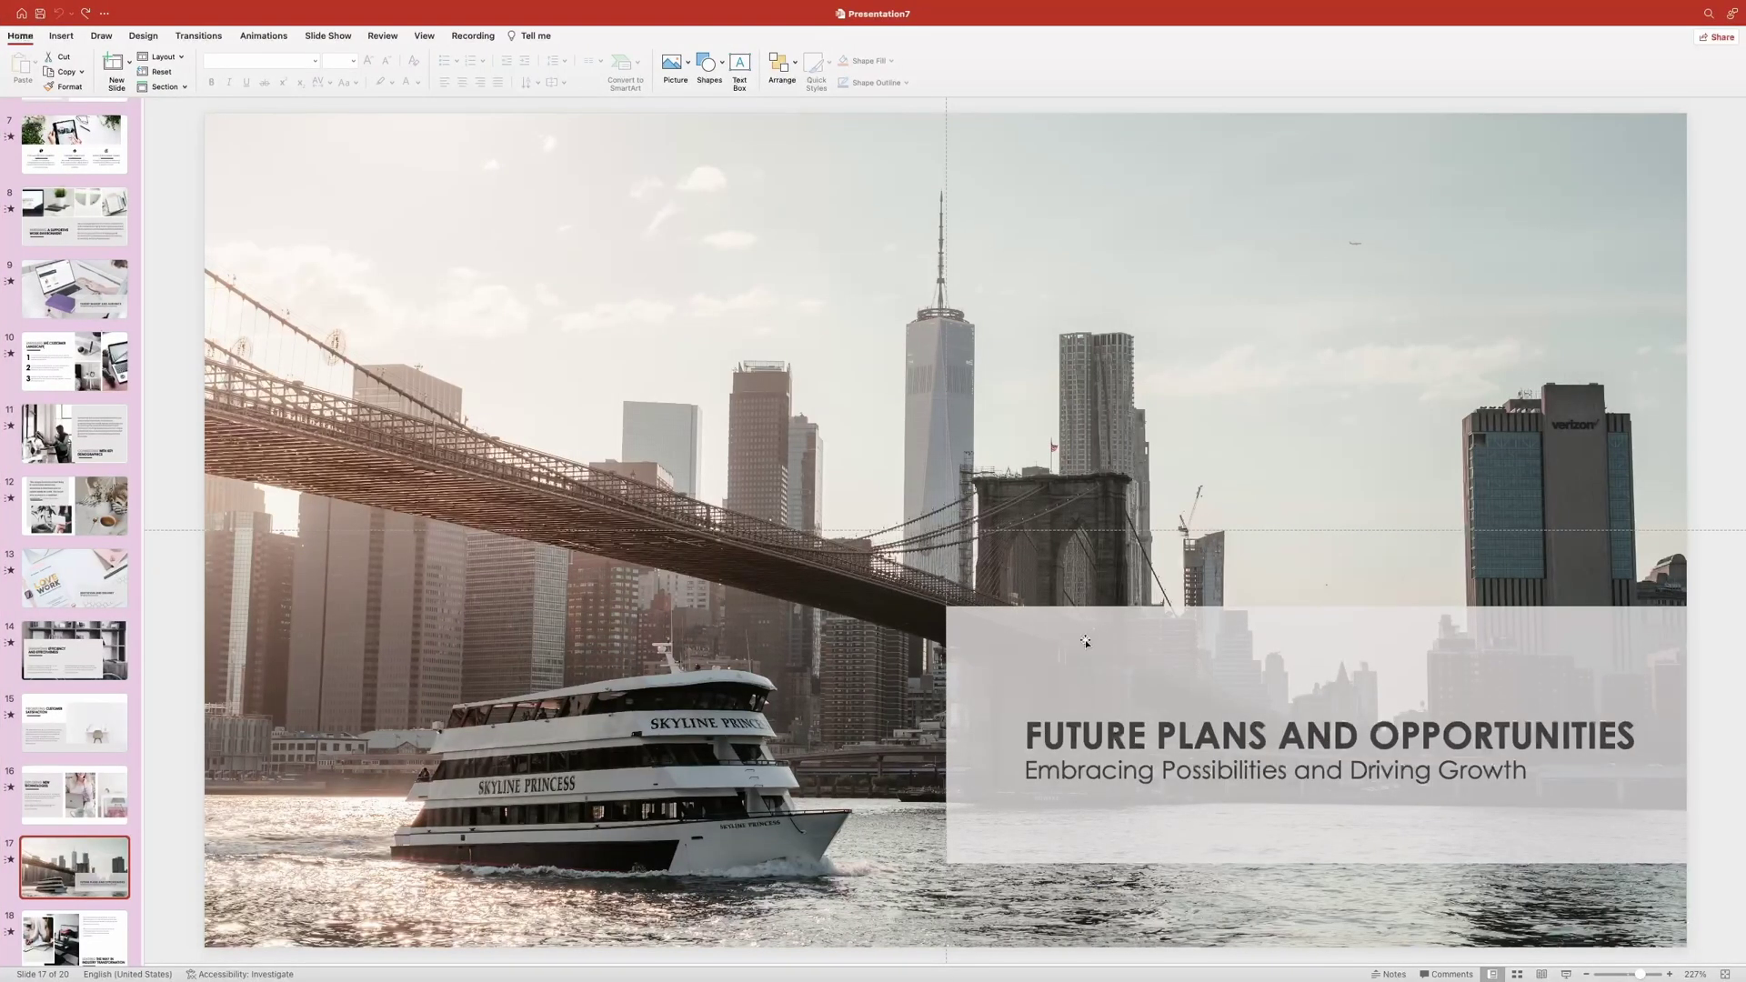
# - Add a new slide and move it to the first position in the deck
pyautogui.scroll(5, 71, 393)
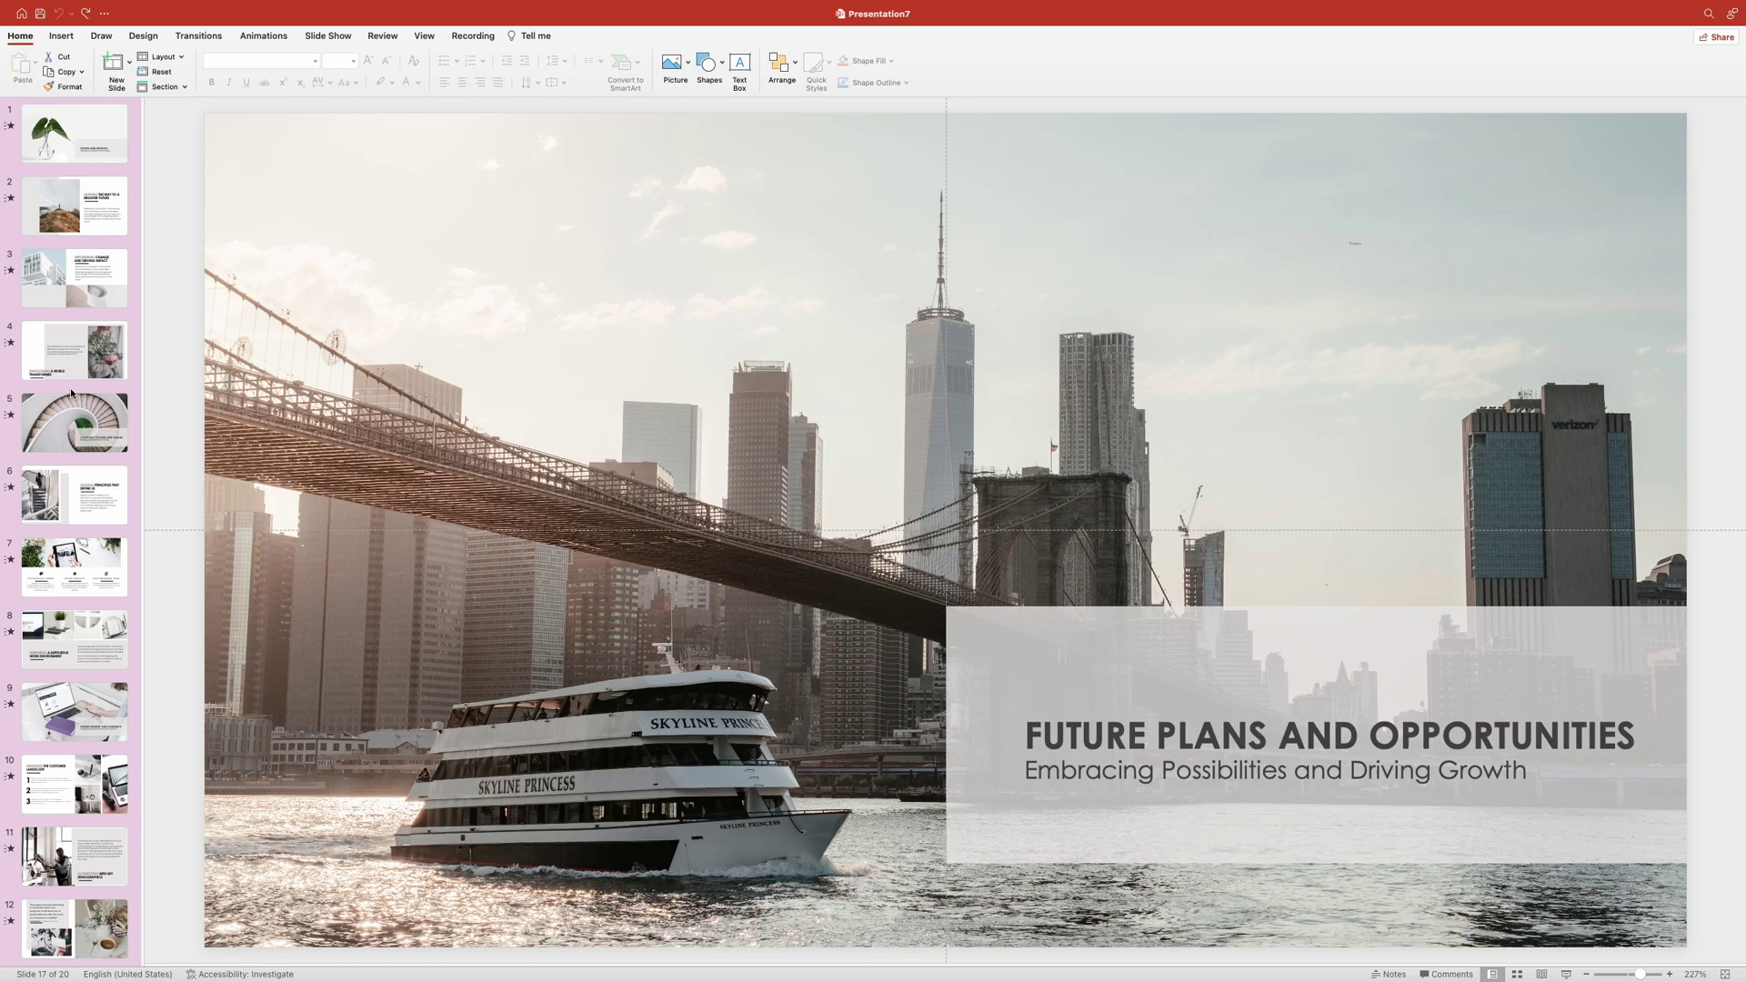
pyautogui.click(13, 164)
pyautogui.rightClick(13, 164)
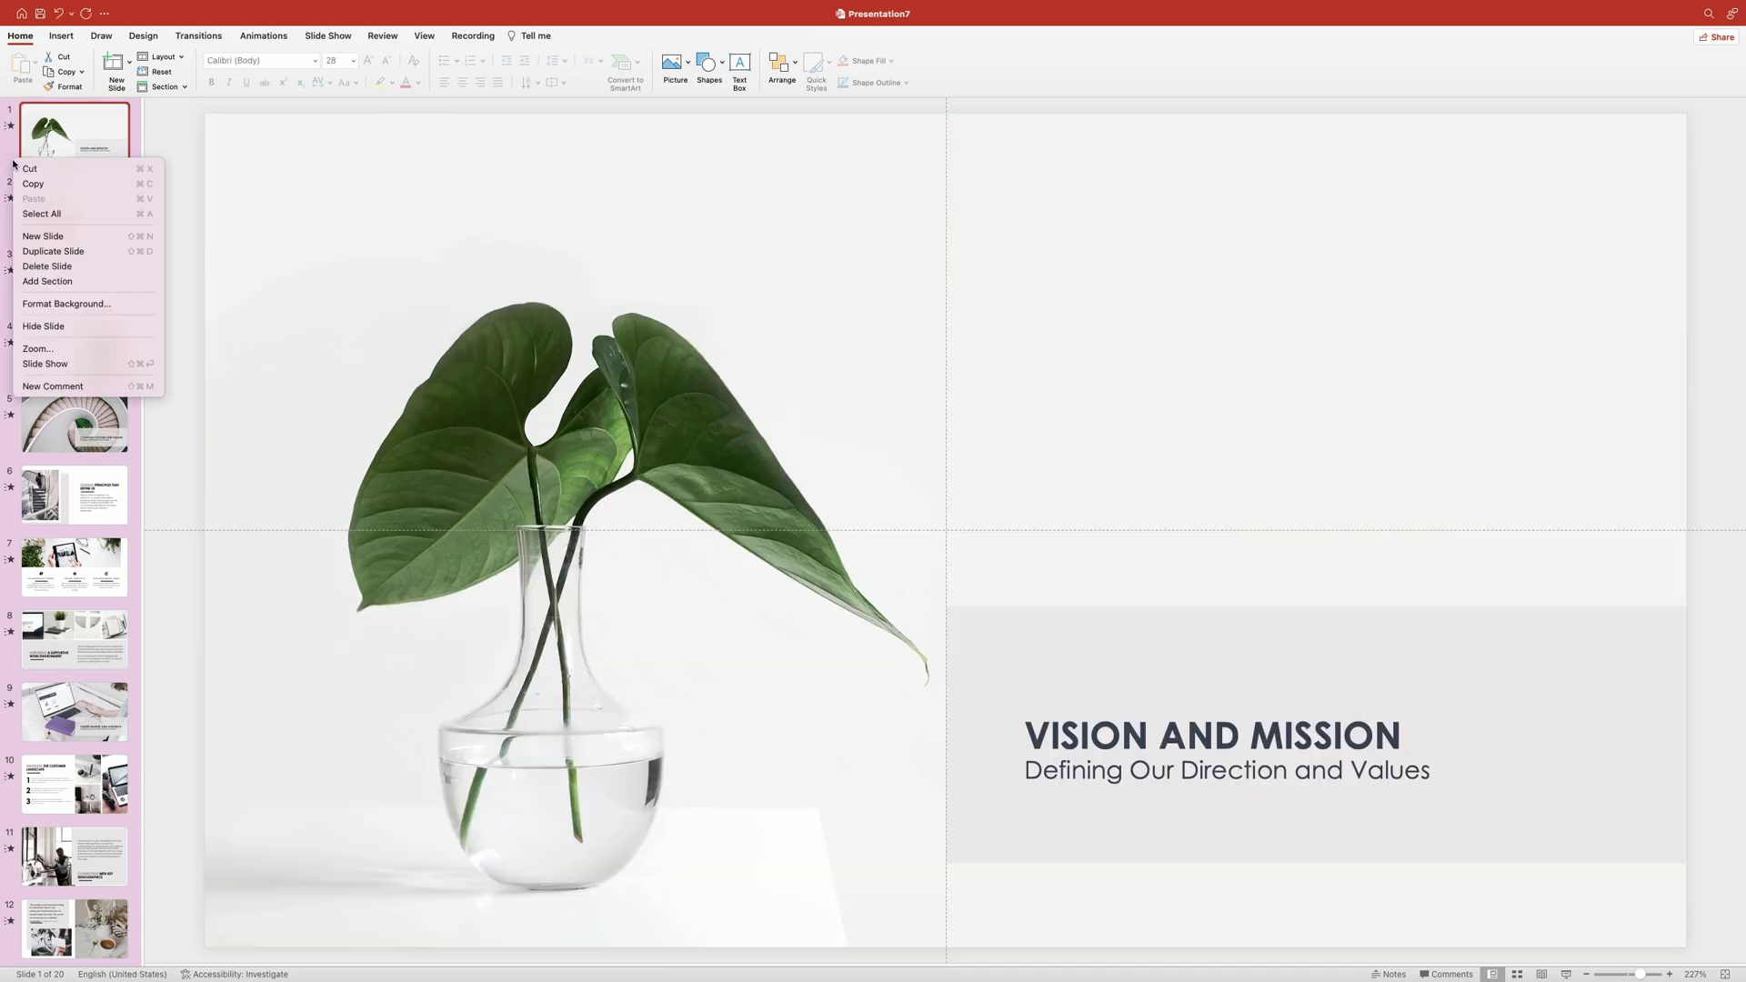
pyautogui.click(40, 236)
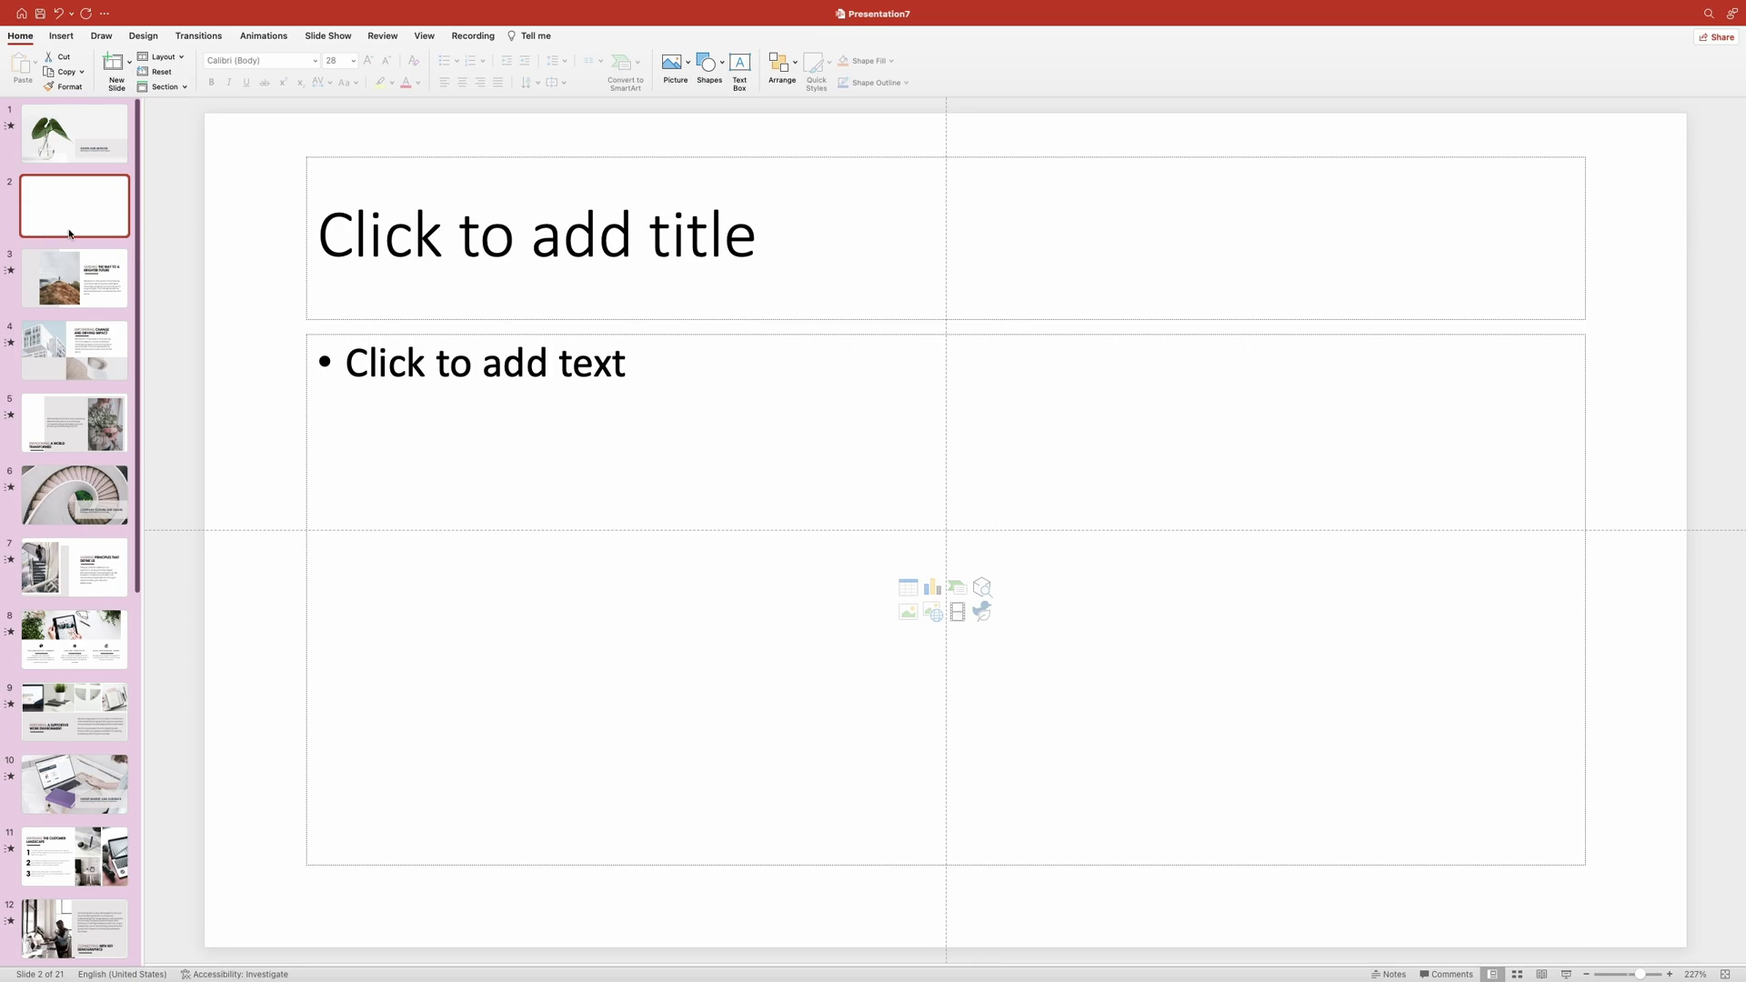
pyautogui.moveTo(84, 216); pyautogui.dragTo(80, 119)
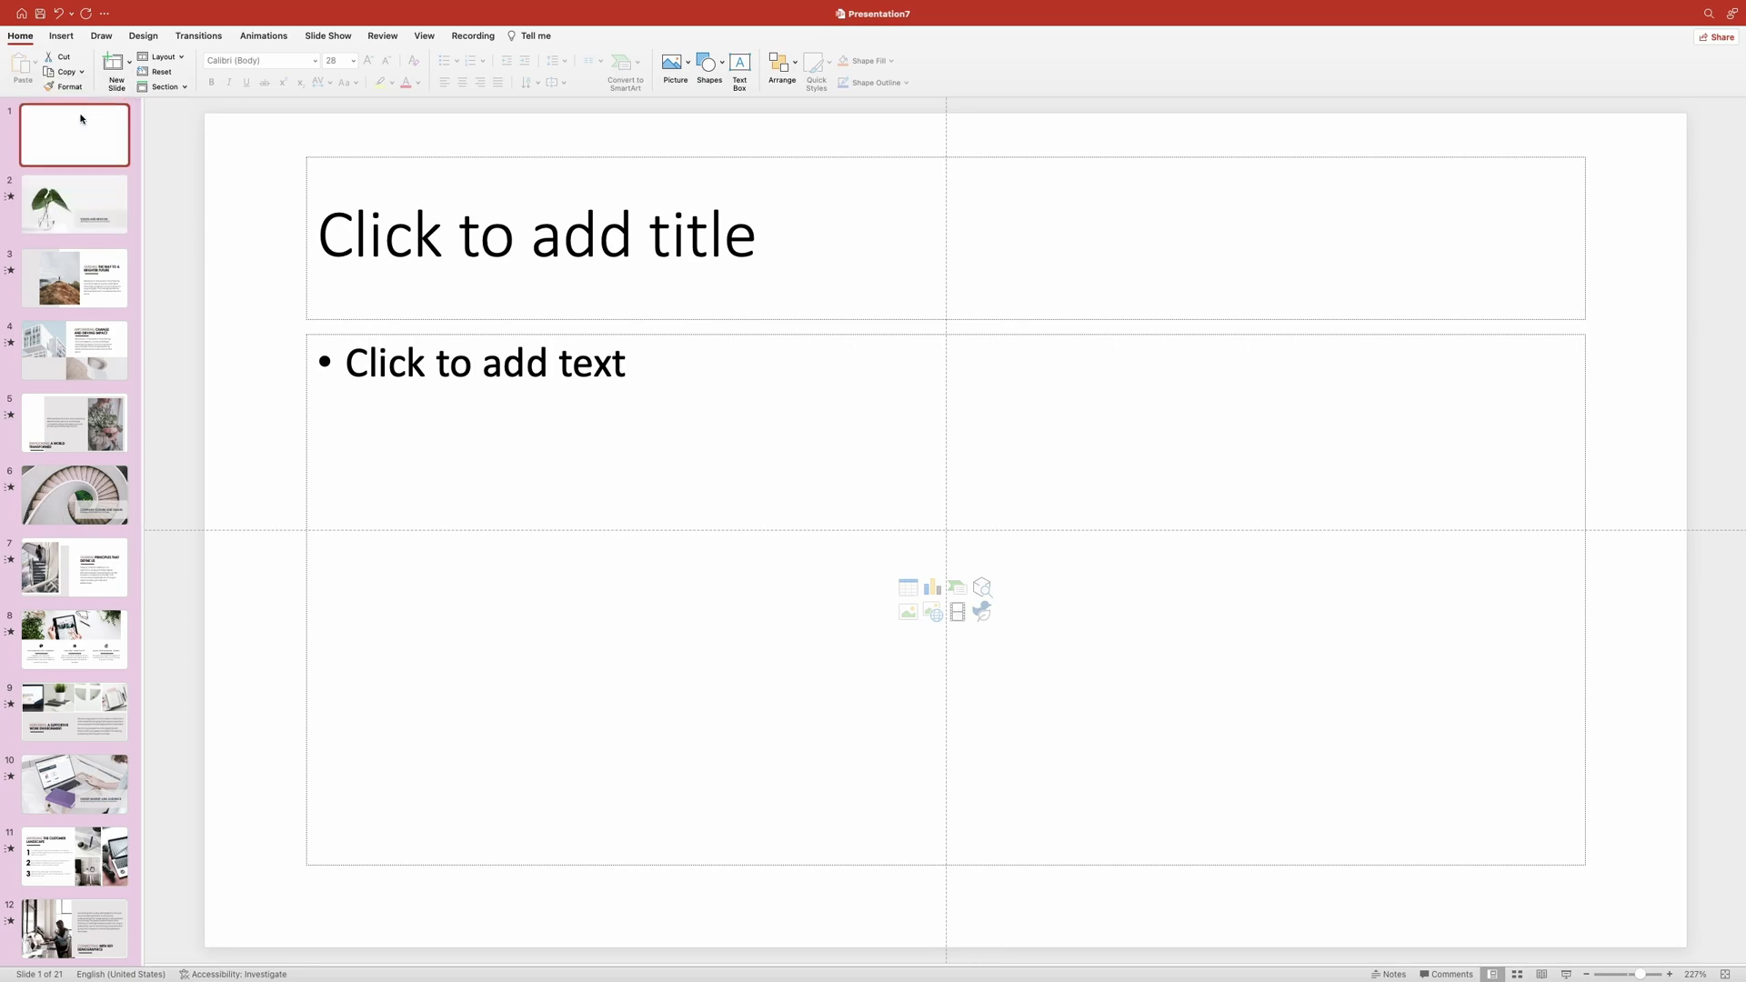
# - Delete the title and body text placeholders from the new first slide
pyautogui.click(364, 159)
pyautogui.click(367, 158)
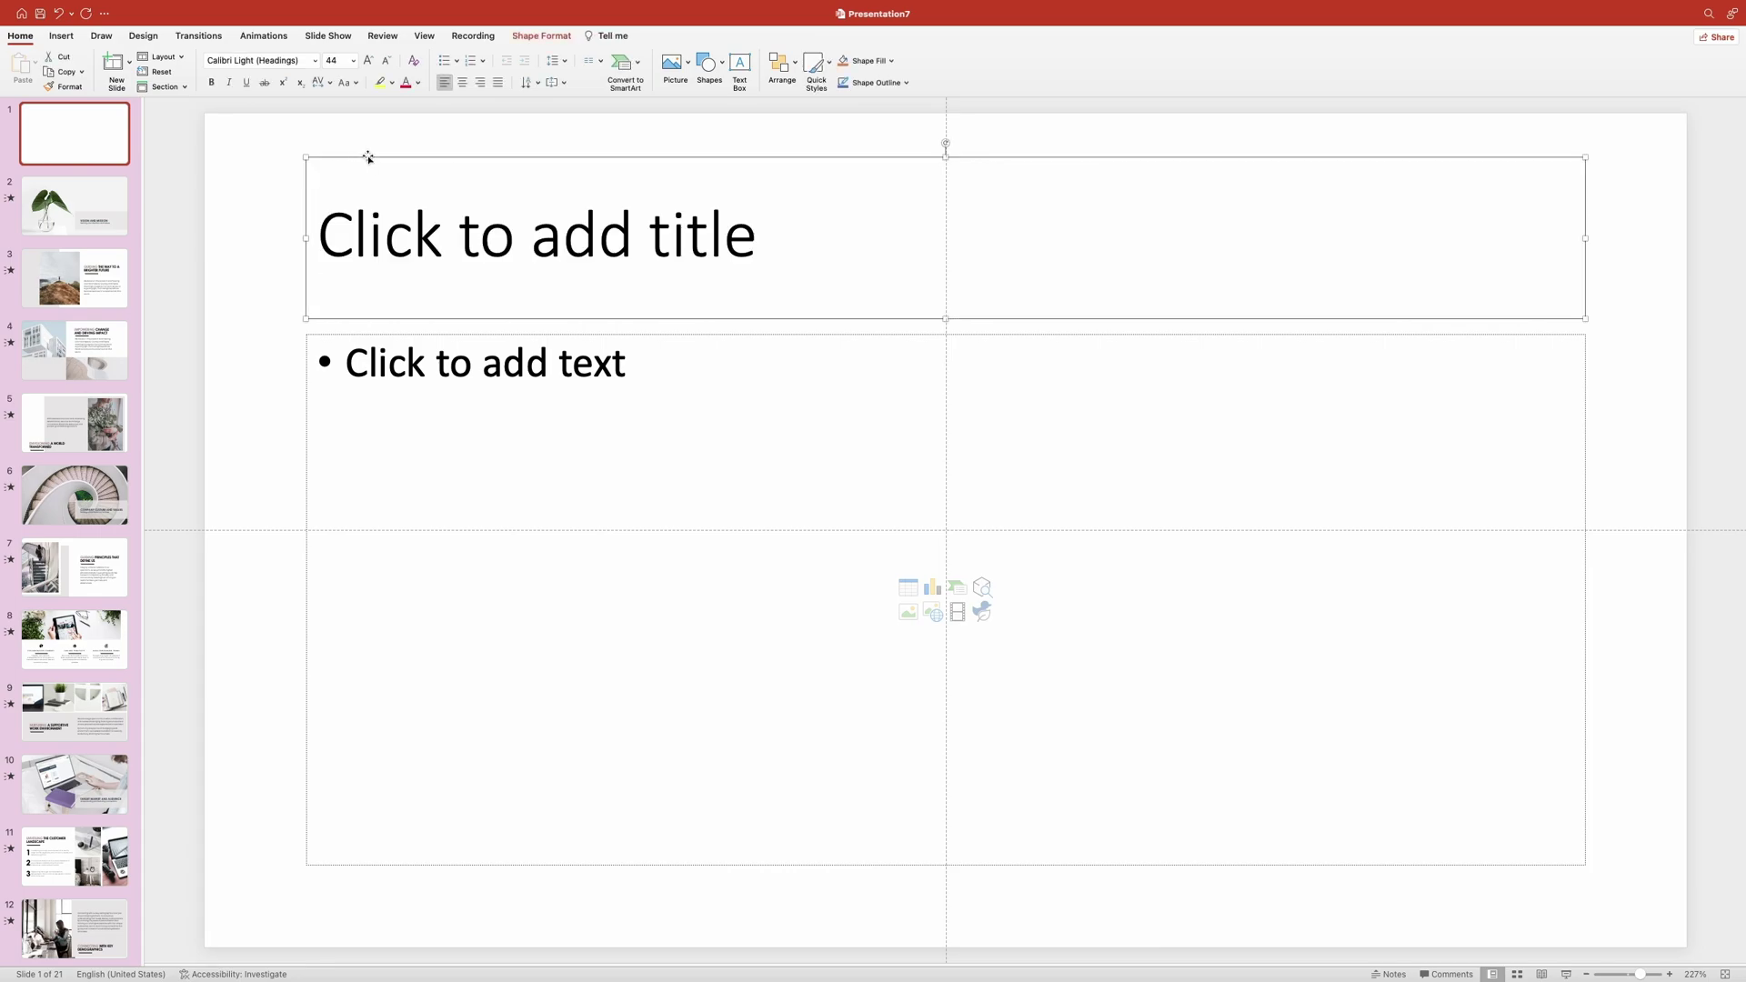
pyautogui.press('BackSpace')
pyautogui.click(358, 335)
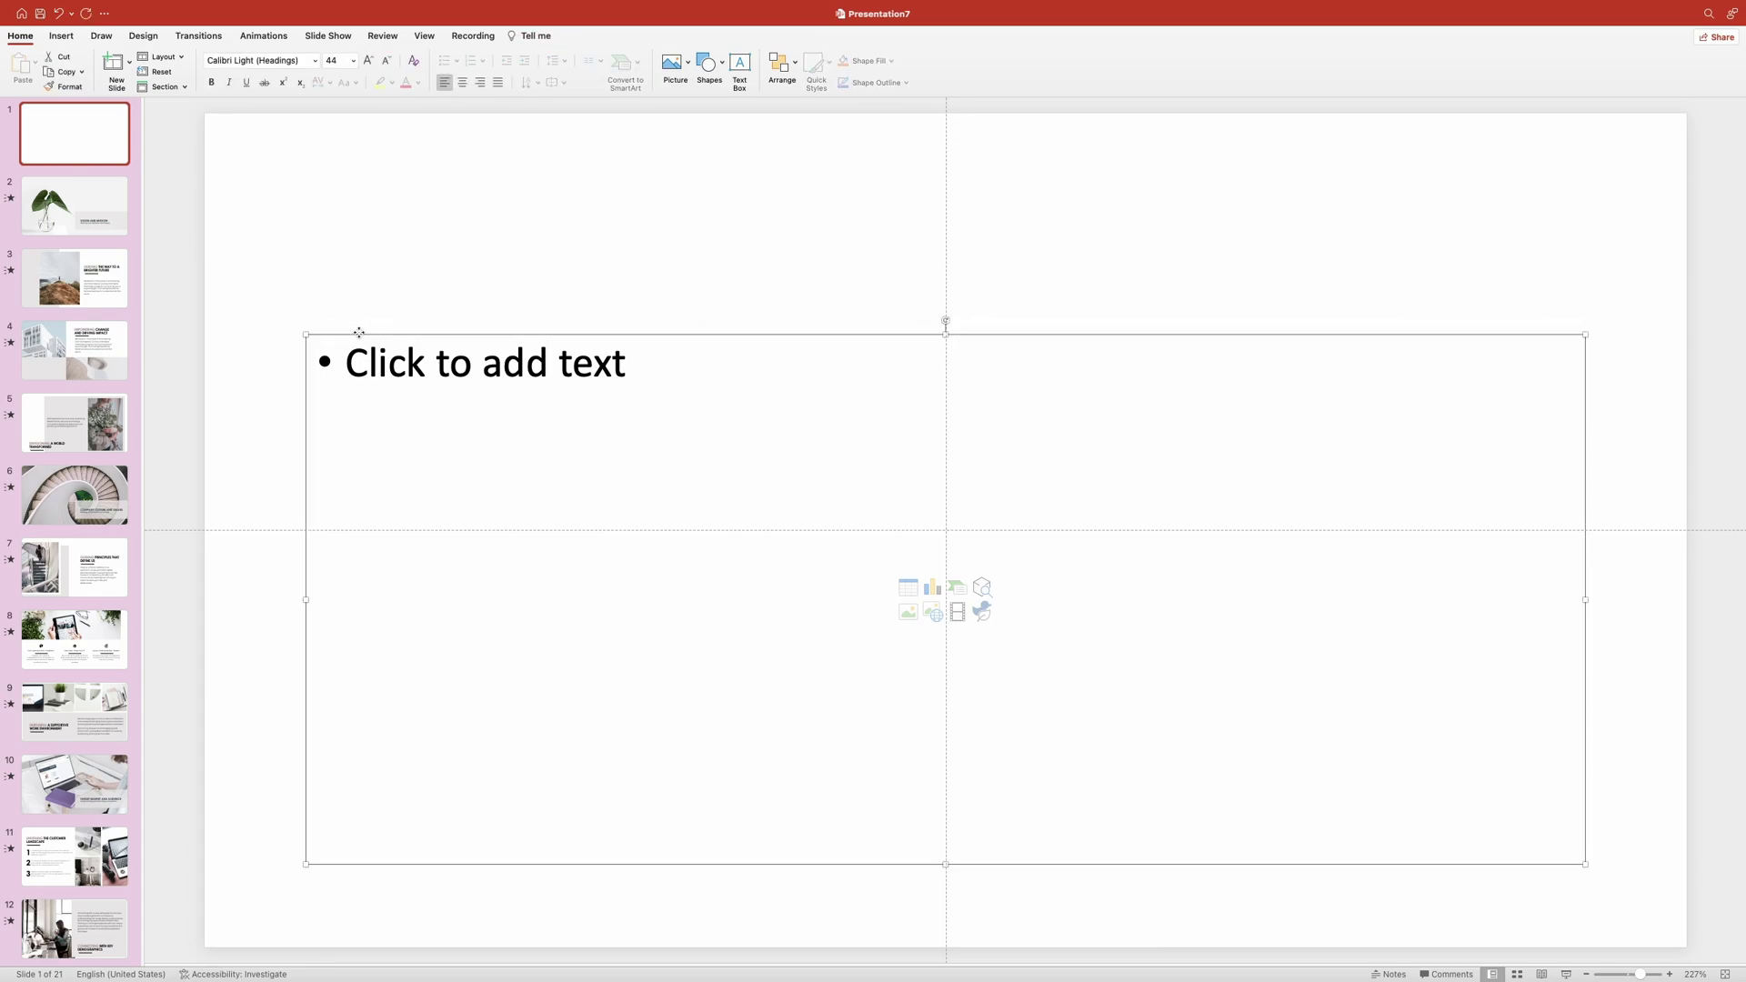
pyautogui.press('BackSpace')
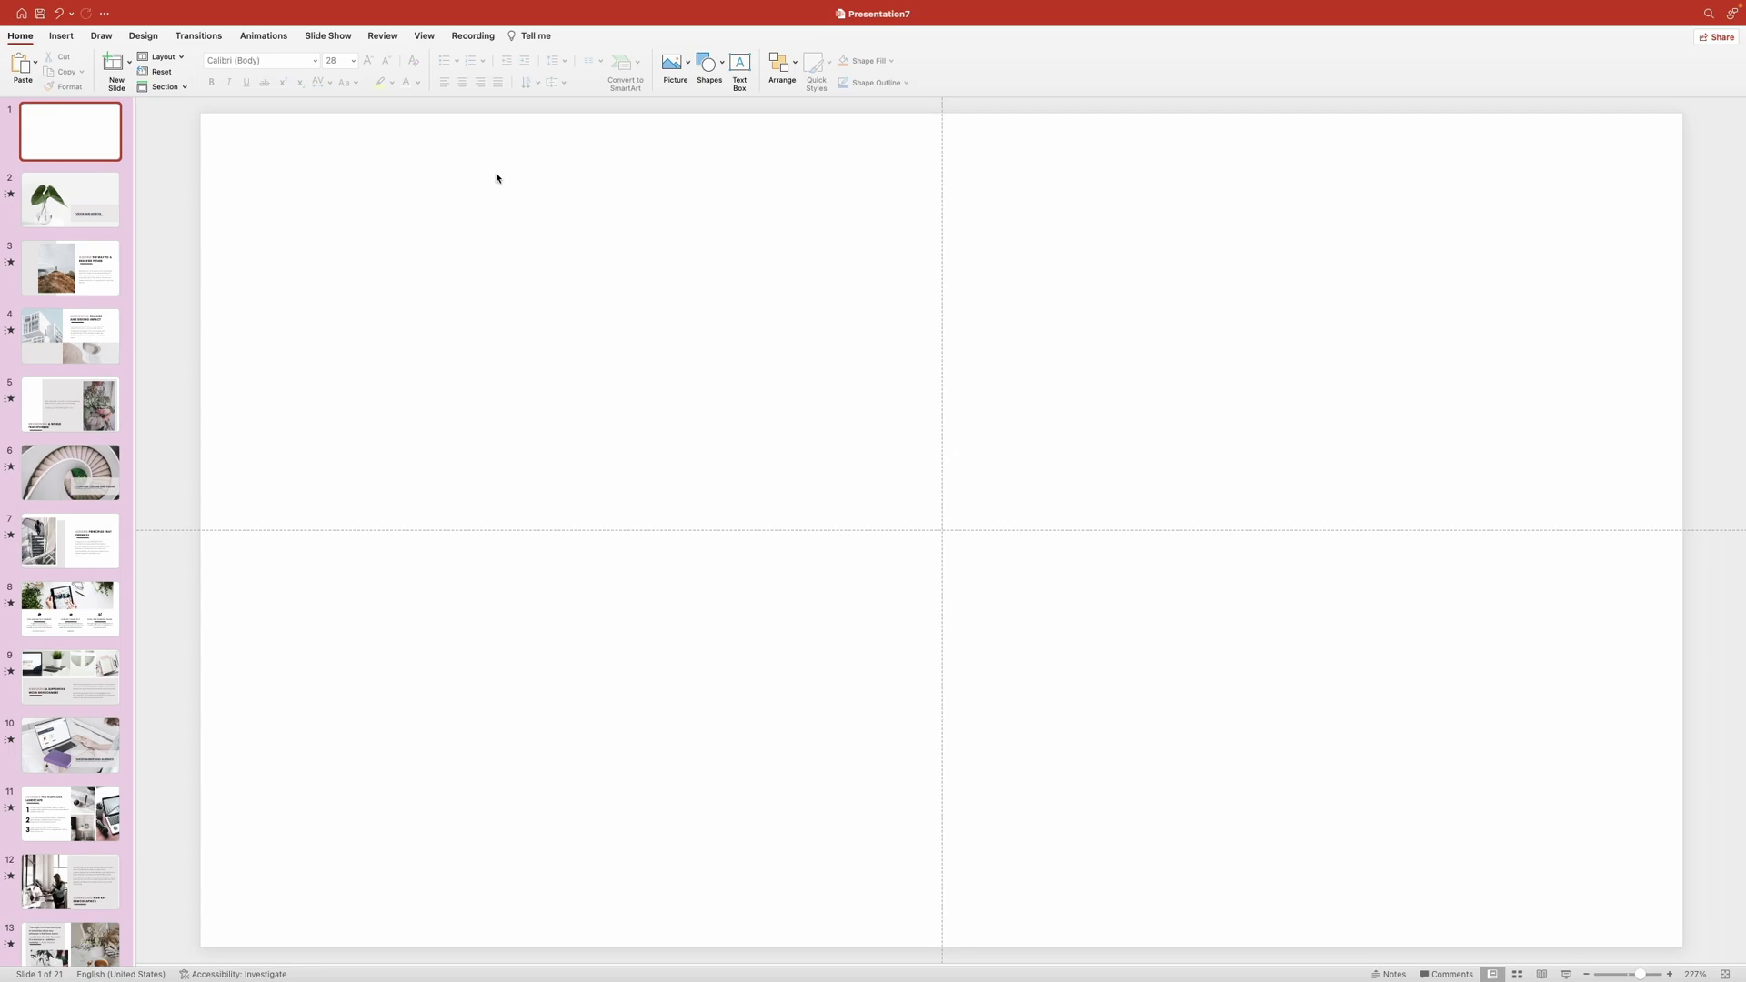
pyautogui.click(424, 37)
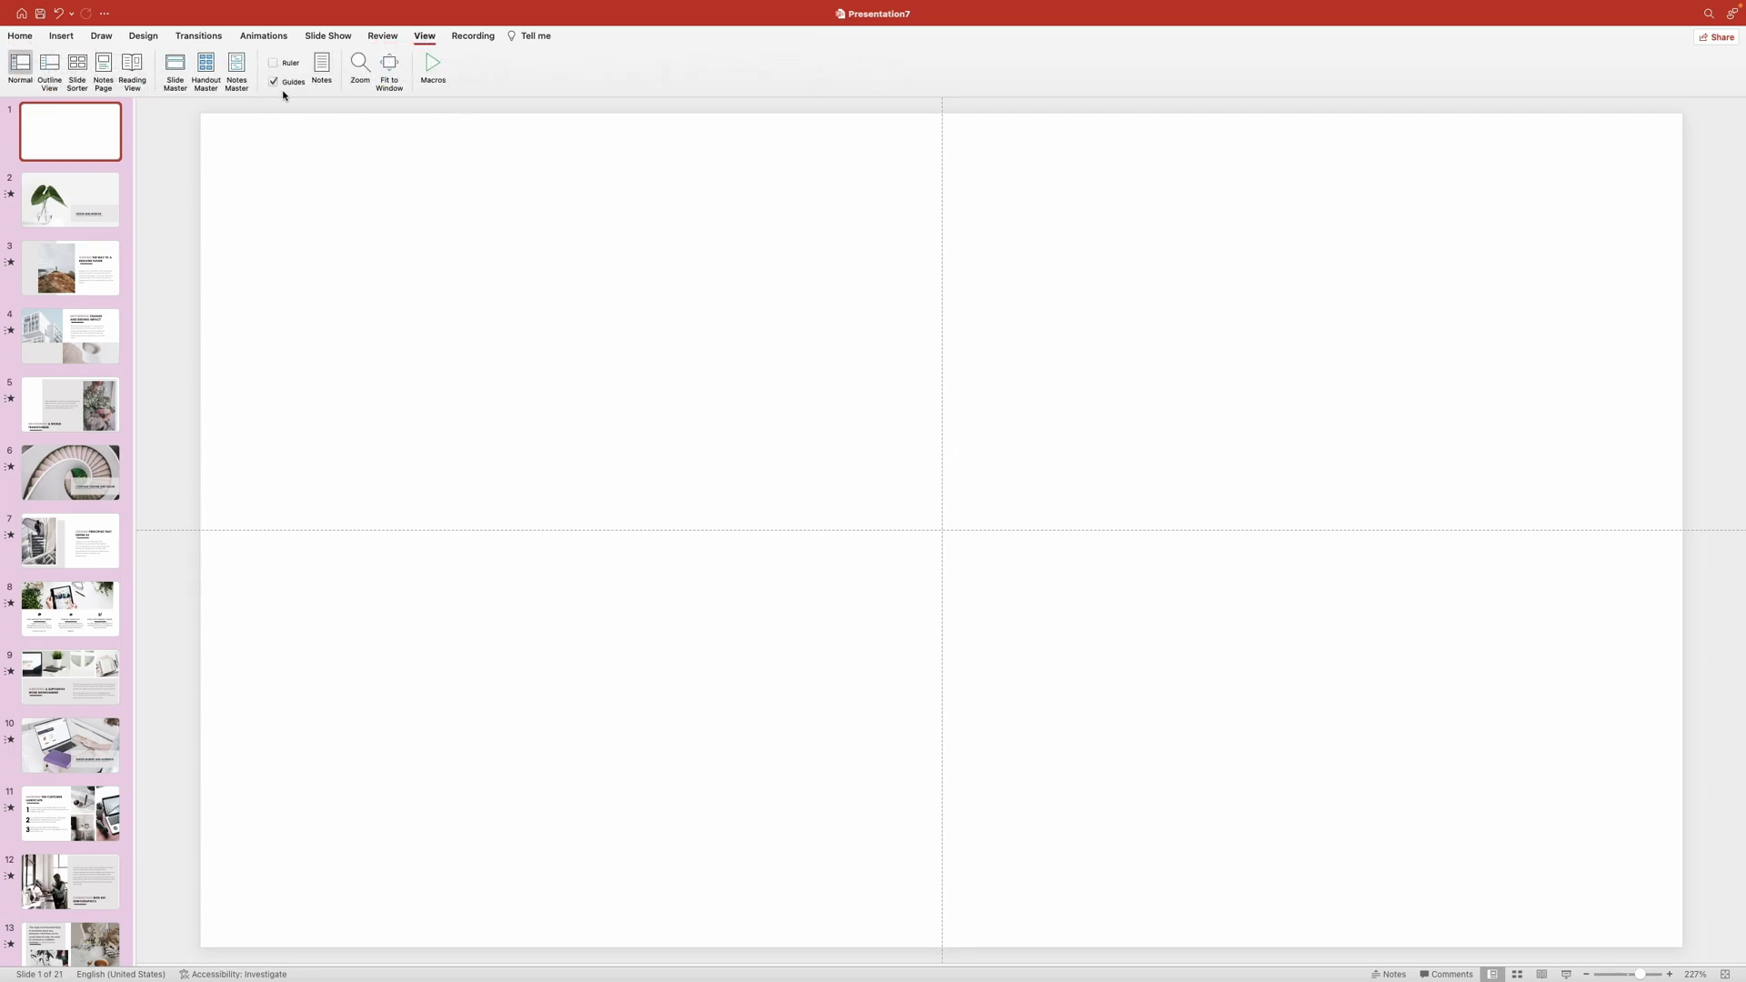
pyautogui.click(20, 36)
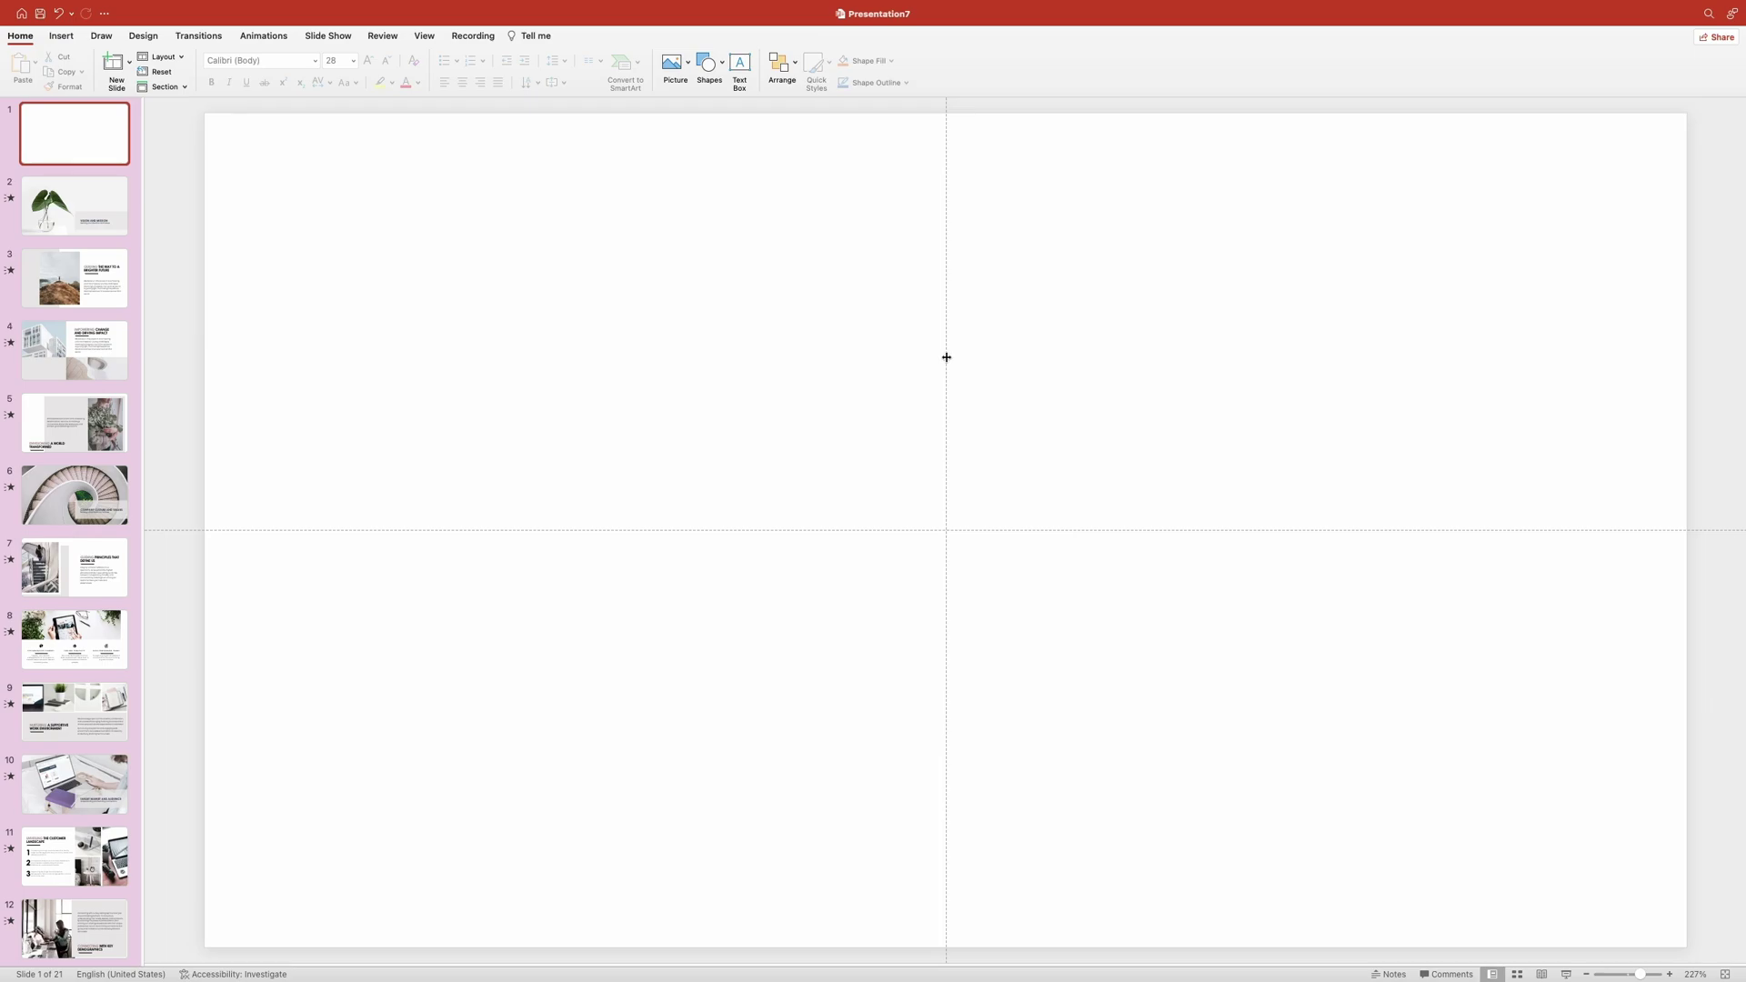
# - Place copies of the centre vertical guide at 16.40 right and 16.40 left
pyautogui.moveTo(946, 357); pyautogui.dragTo(1666, 410)
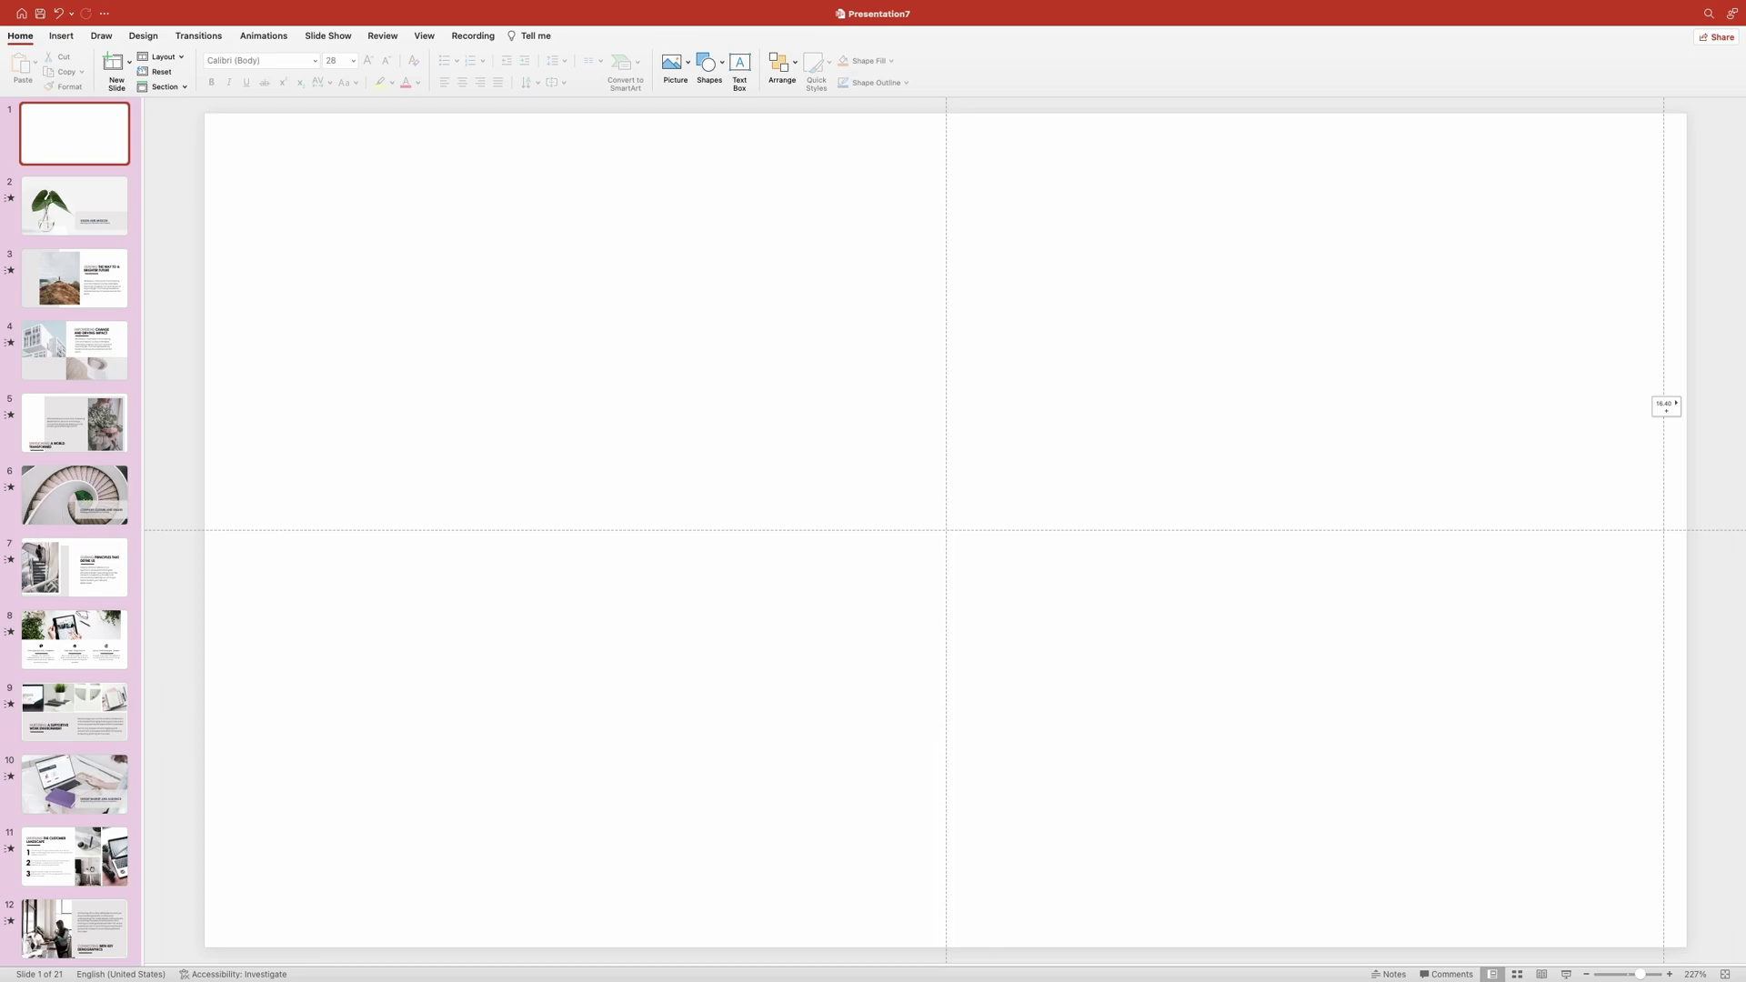
pyautogui.moveTo(1666, 411); pyautogui.dragTo(1666, 411)
pyautogui.moveTo(946, 377); pyautogui.dragTo(224, 336)
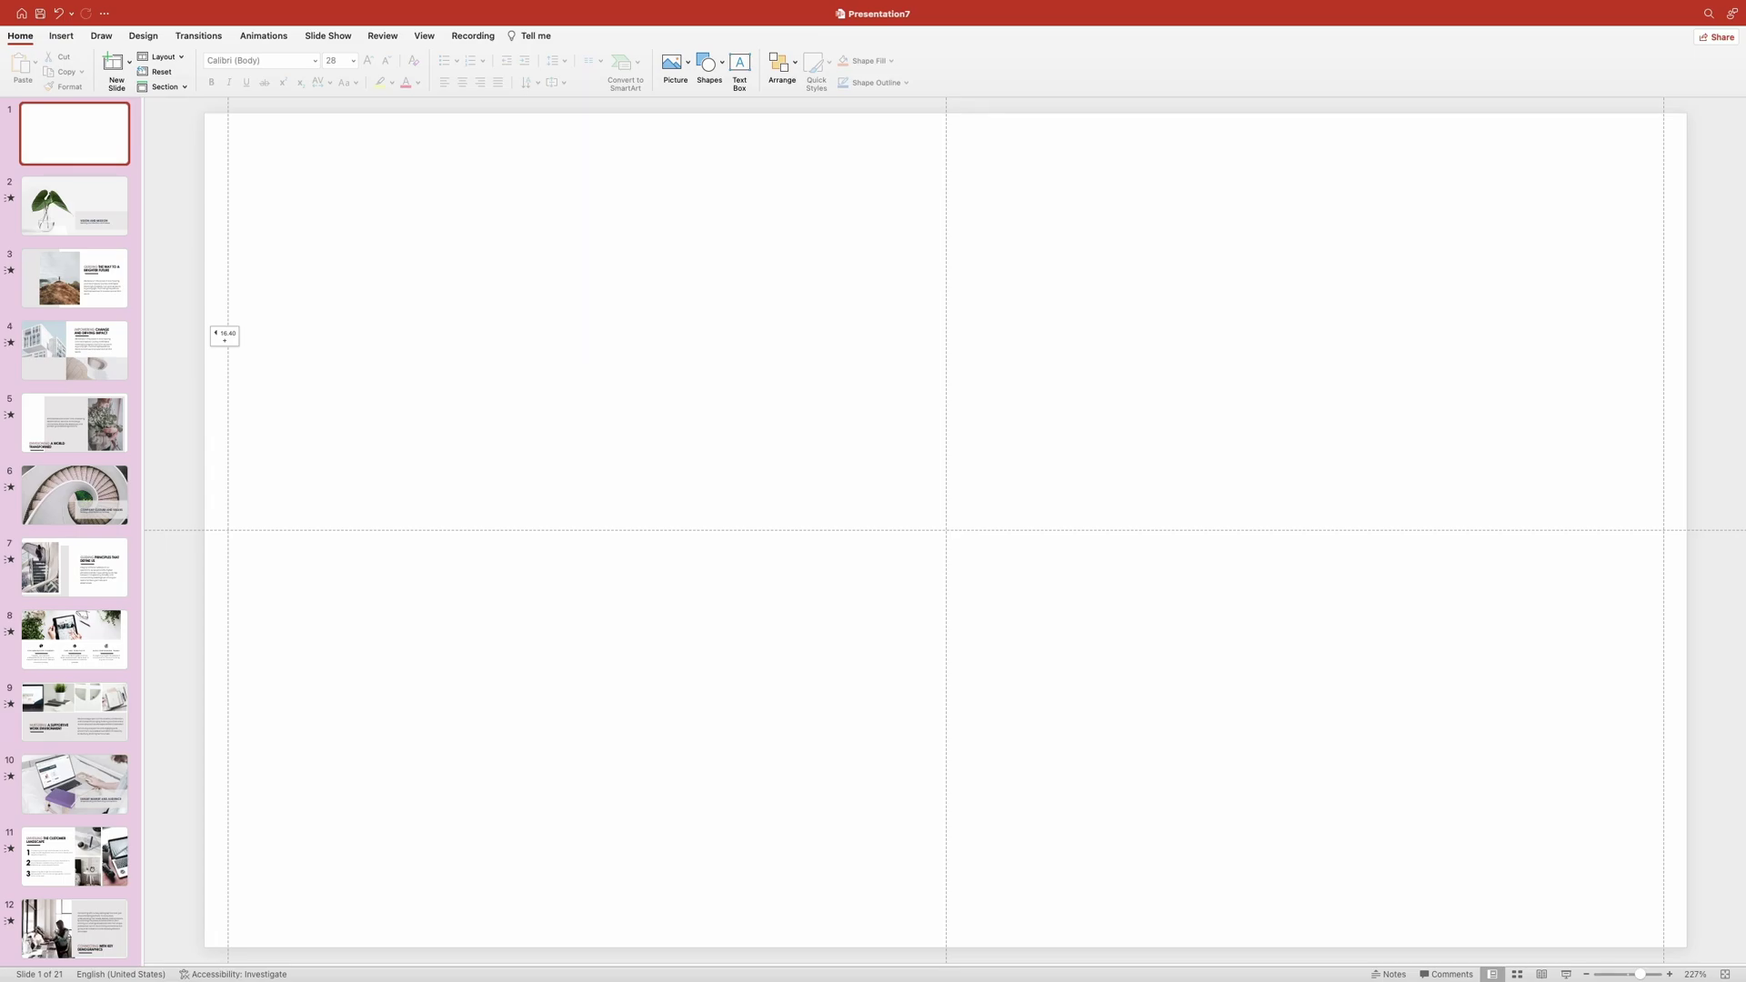
pyautogui.moveTo(225, 336); pyautogui.dragTo(226, 331)
# - Add top (8.00) and bottom margin guides, column guides either side of centre, and a row-gutter guide
pyautogui.moveTo(801, 530); pyautogui.dragTo(861, 136)
pyautogui.moveTo(880, 528); pyautogui.dragTo(835, 924)
pyautogui.moveTo(946, 380); pyautogui.dragTo(700, 380)
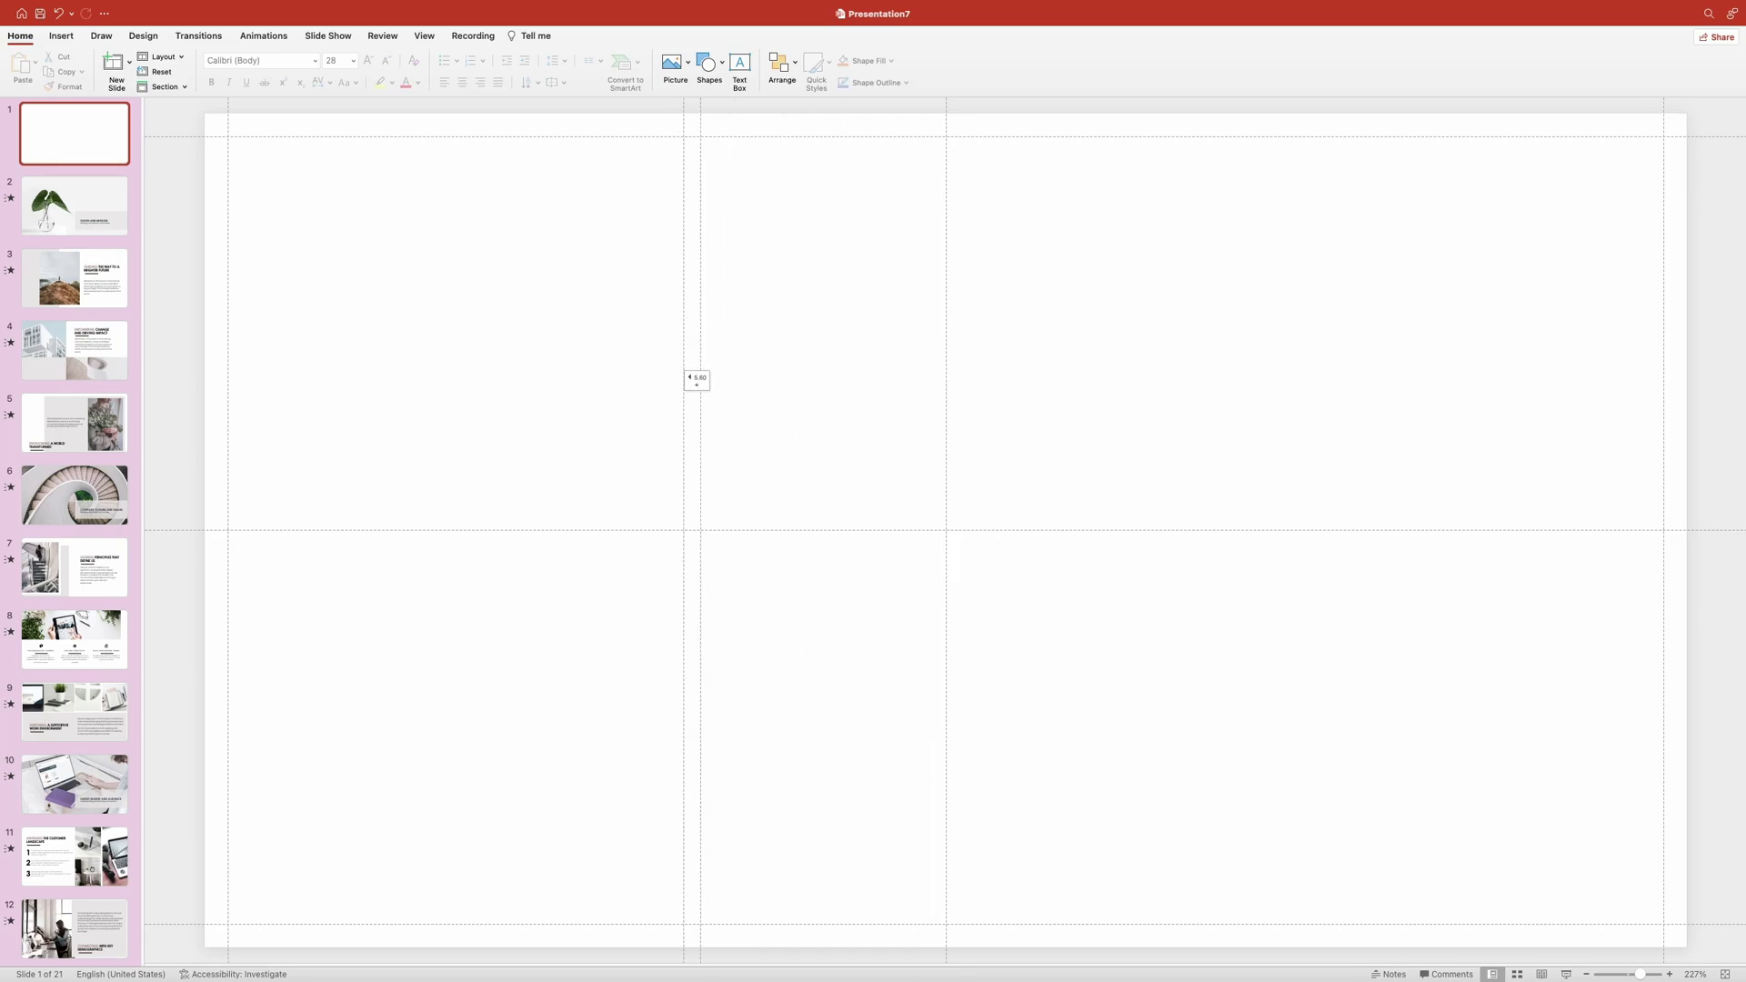
pyautogui.moveTo(700, 380); pyautogui.dragTo(710, 378)
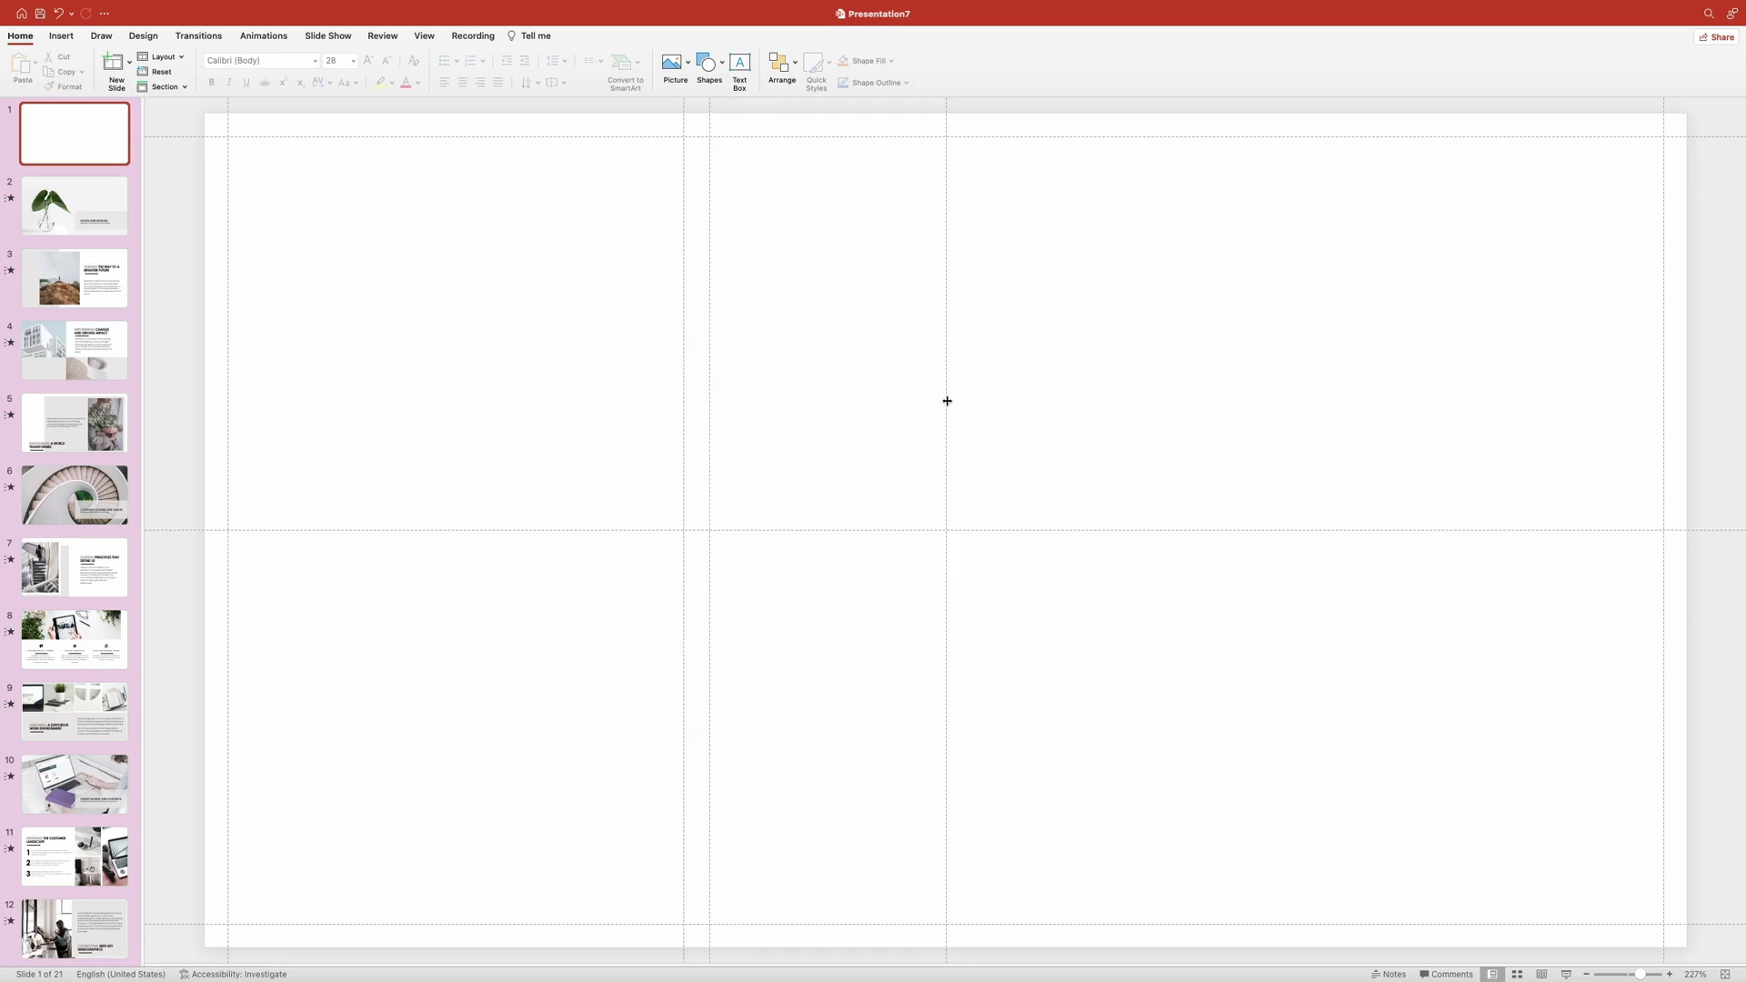
pyautogui.moveTo(947, 401); pyautogui.dragTo(1268, 398)
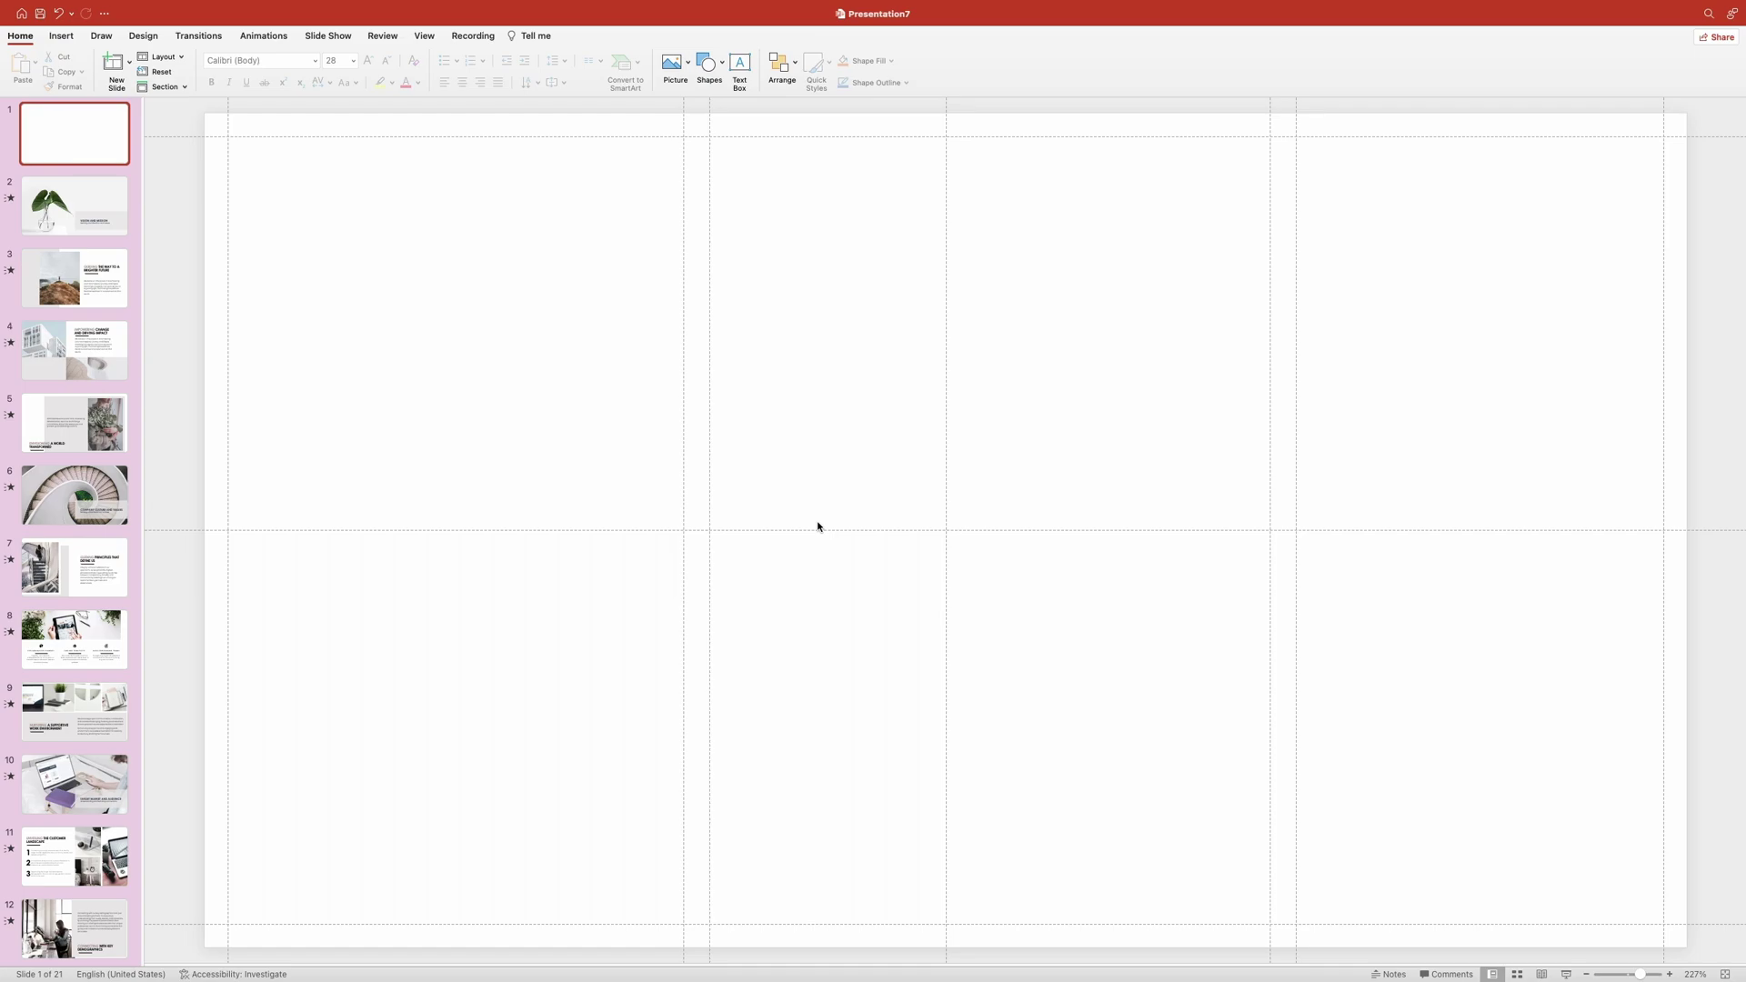
pyautogui.moveTo(822, 526); pyautogui.dragTo(826, 543)
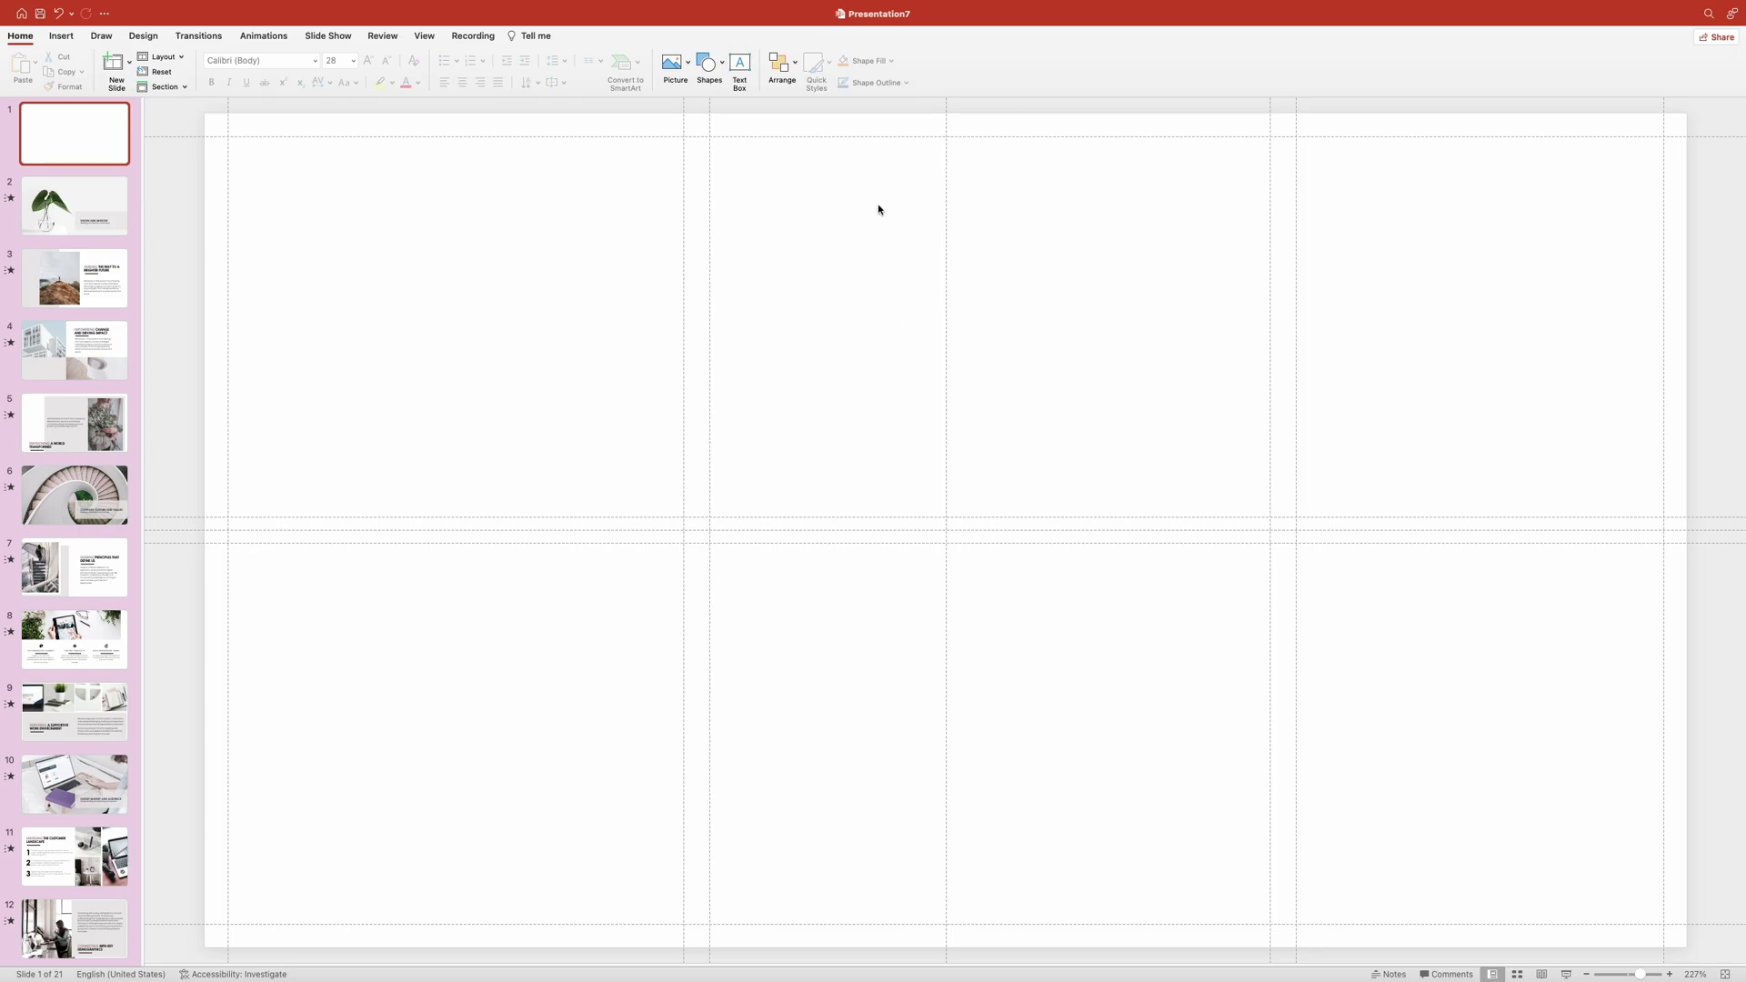
# - Draw rectangles filling the left column, the top-middle cell and the top-right cell
pyautogui.click(720, 64)
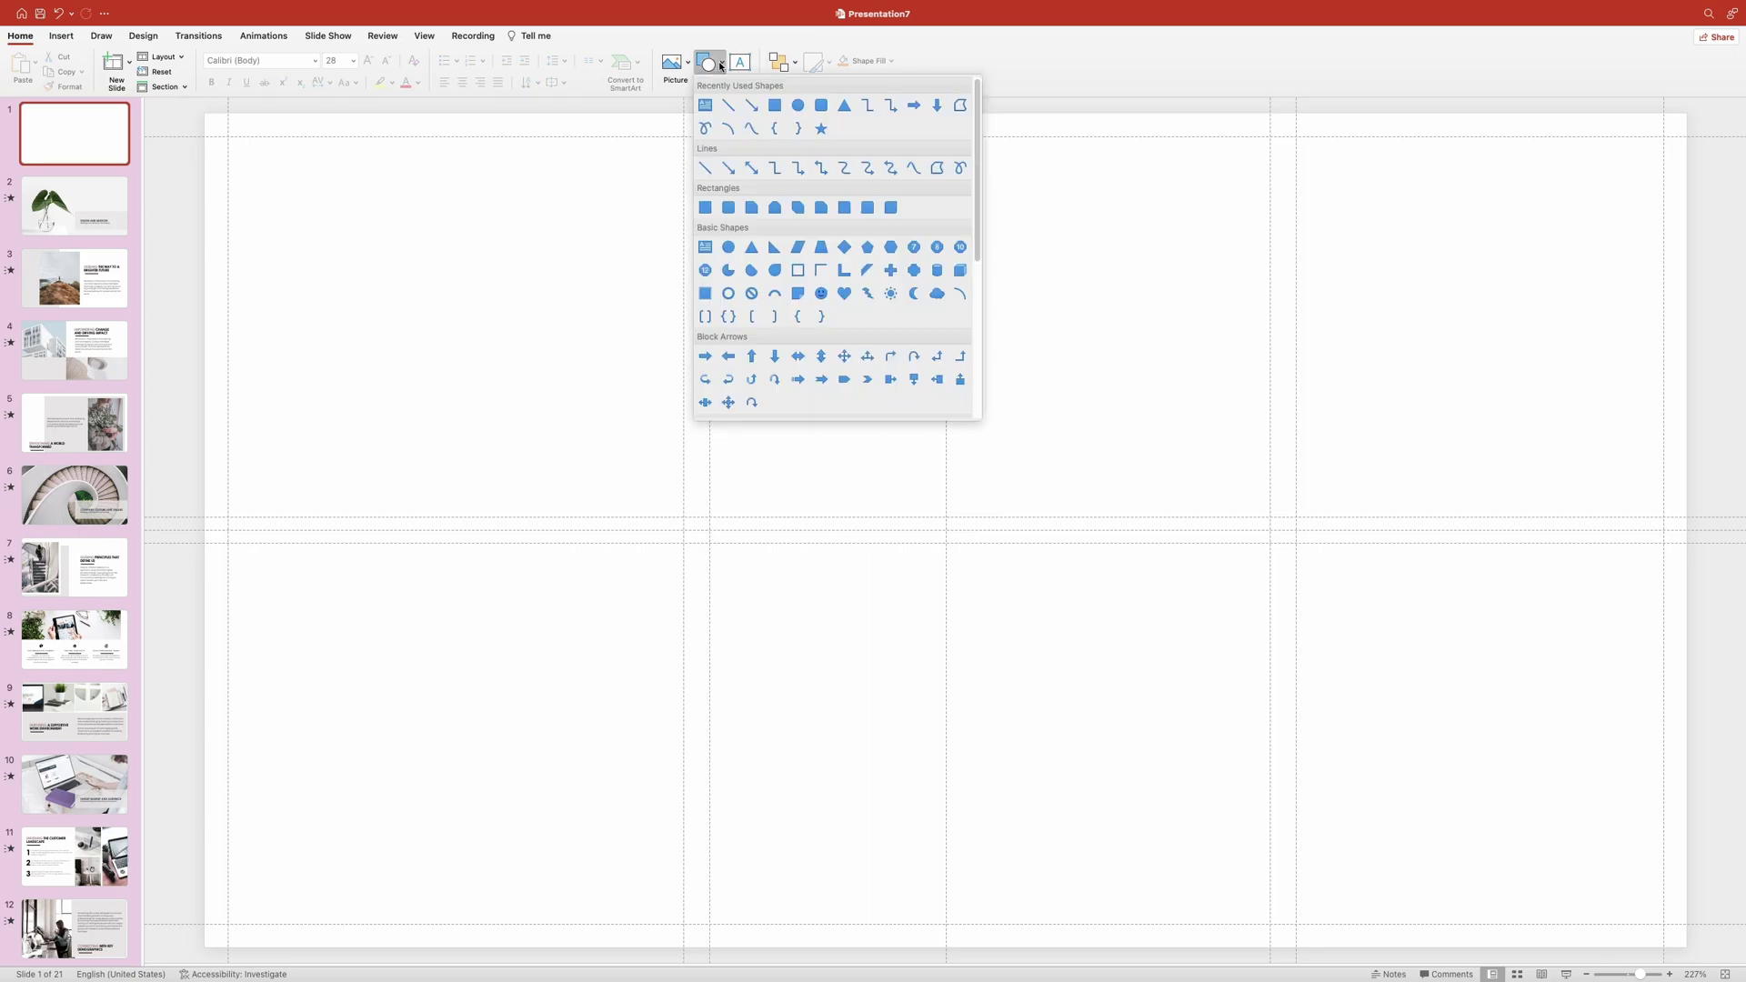
pyautogui.click(775, 106)
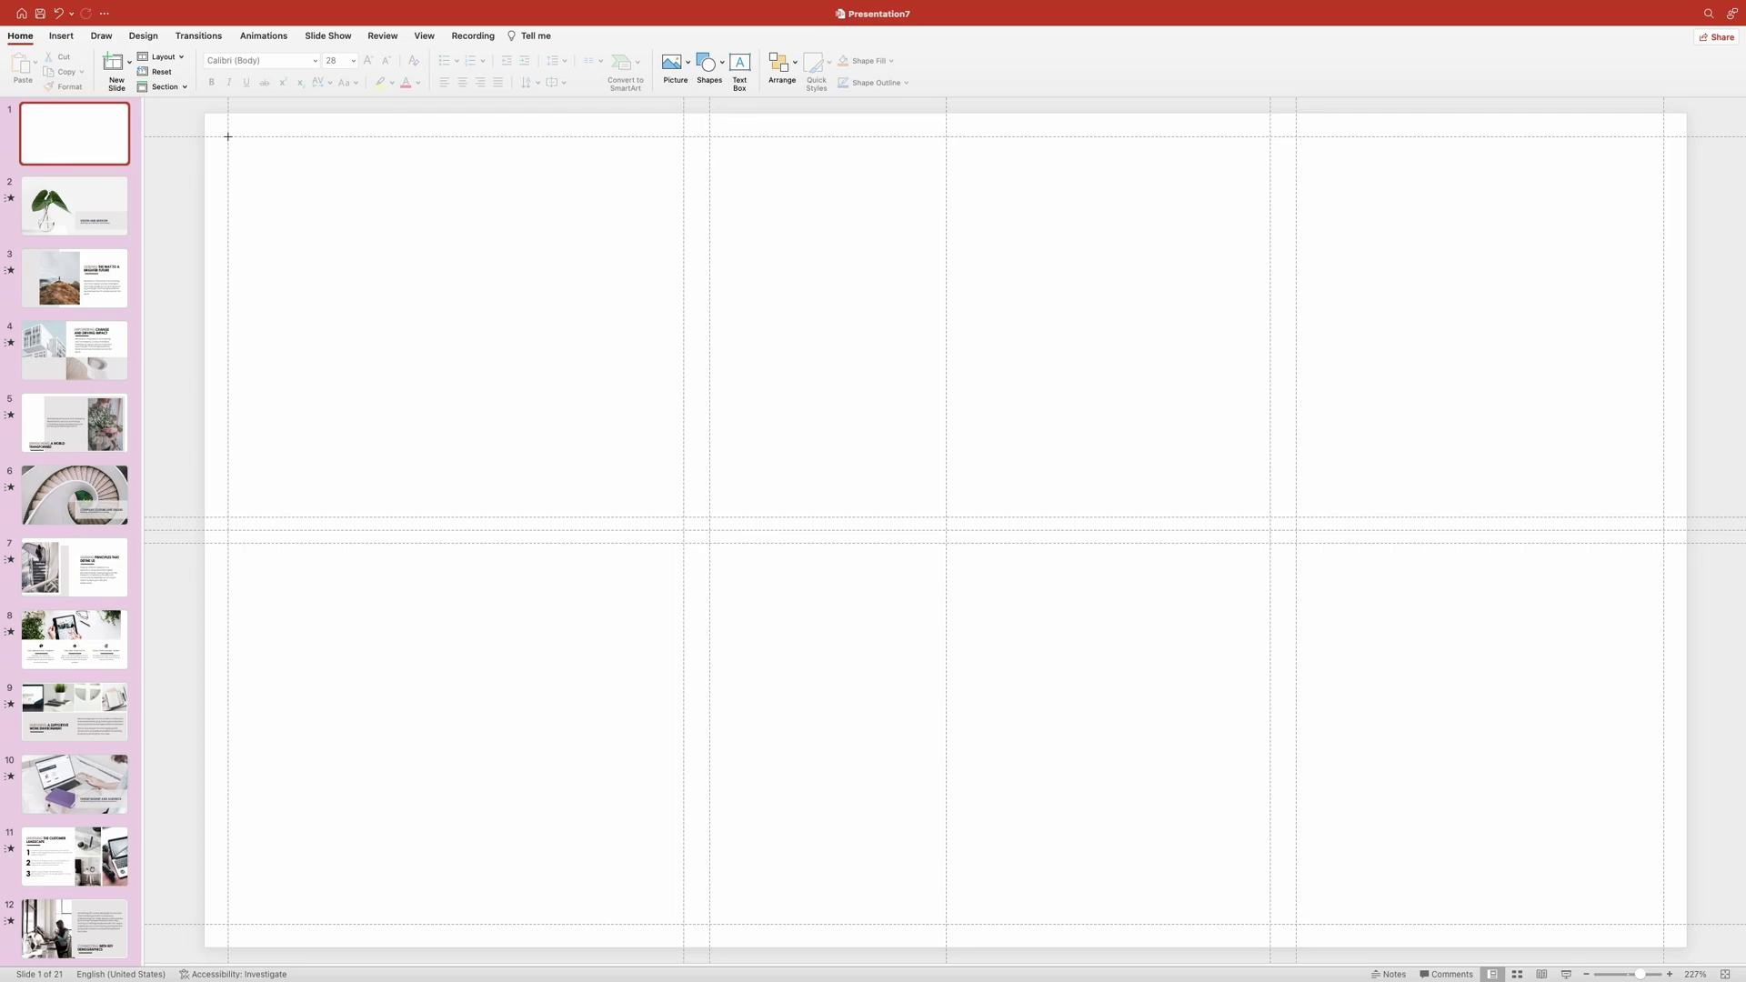
pyautogui.moveTo(229, 137)
pyautogui.mouseDown()
pyautogui.moveTo(260, 429)
pyautogui.moveTo(451, 859)
pyautogui.moveTo(684, 924)
pyautogui.moveTo(680, 899)
pyautogui.moveTo(686, 921)
pyautogui.mouseUp()
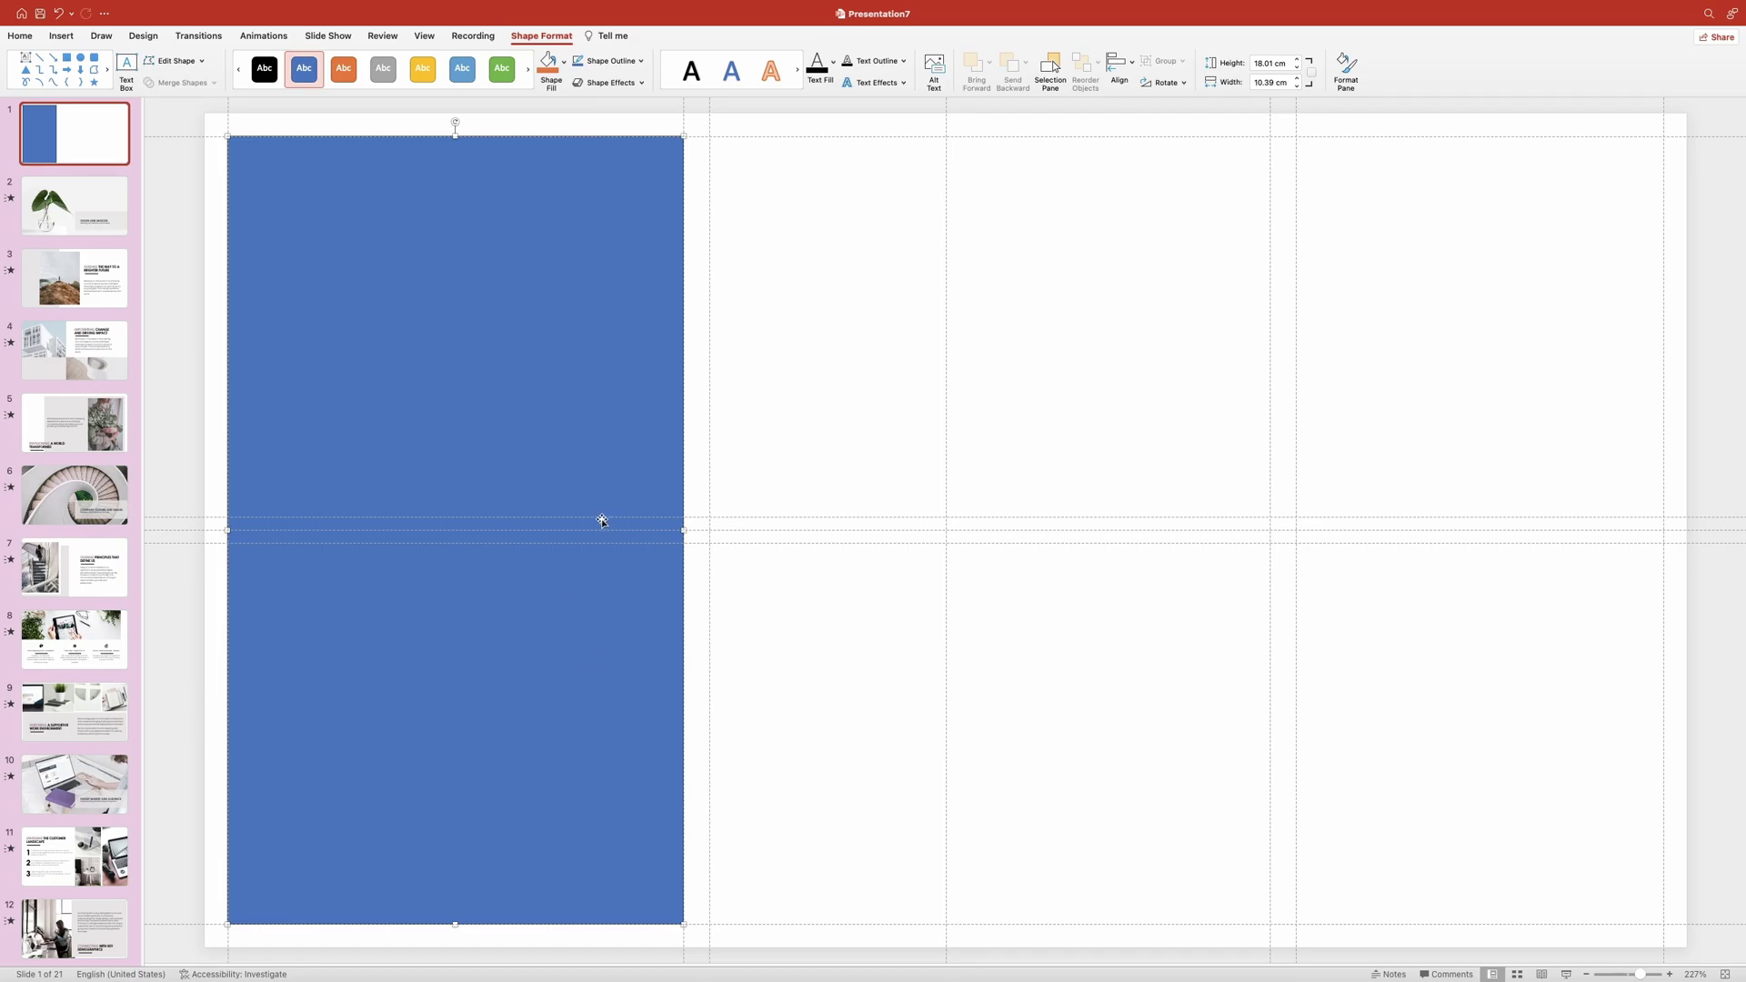
pyautogui.click(67, 59)
pyautogui.moveTo(711, 138); pyautogui.dragTo(1269, 517)
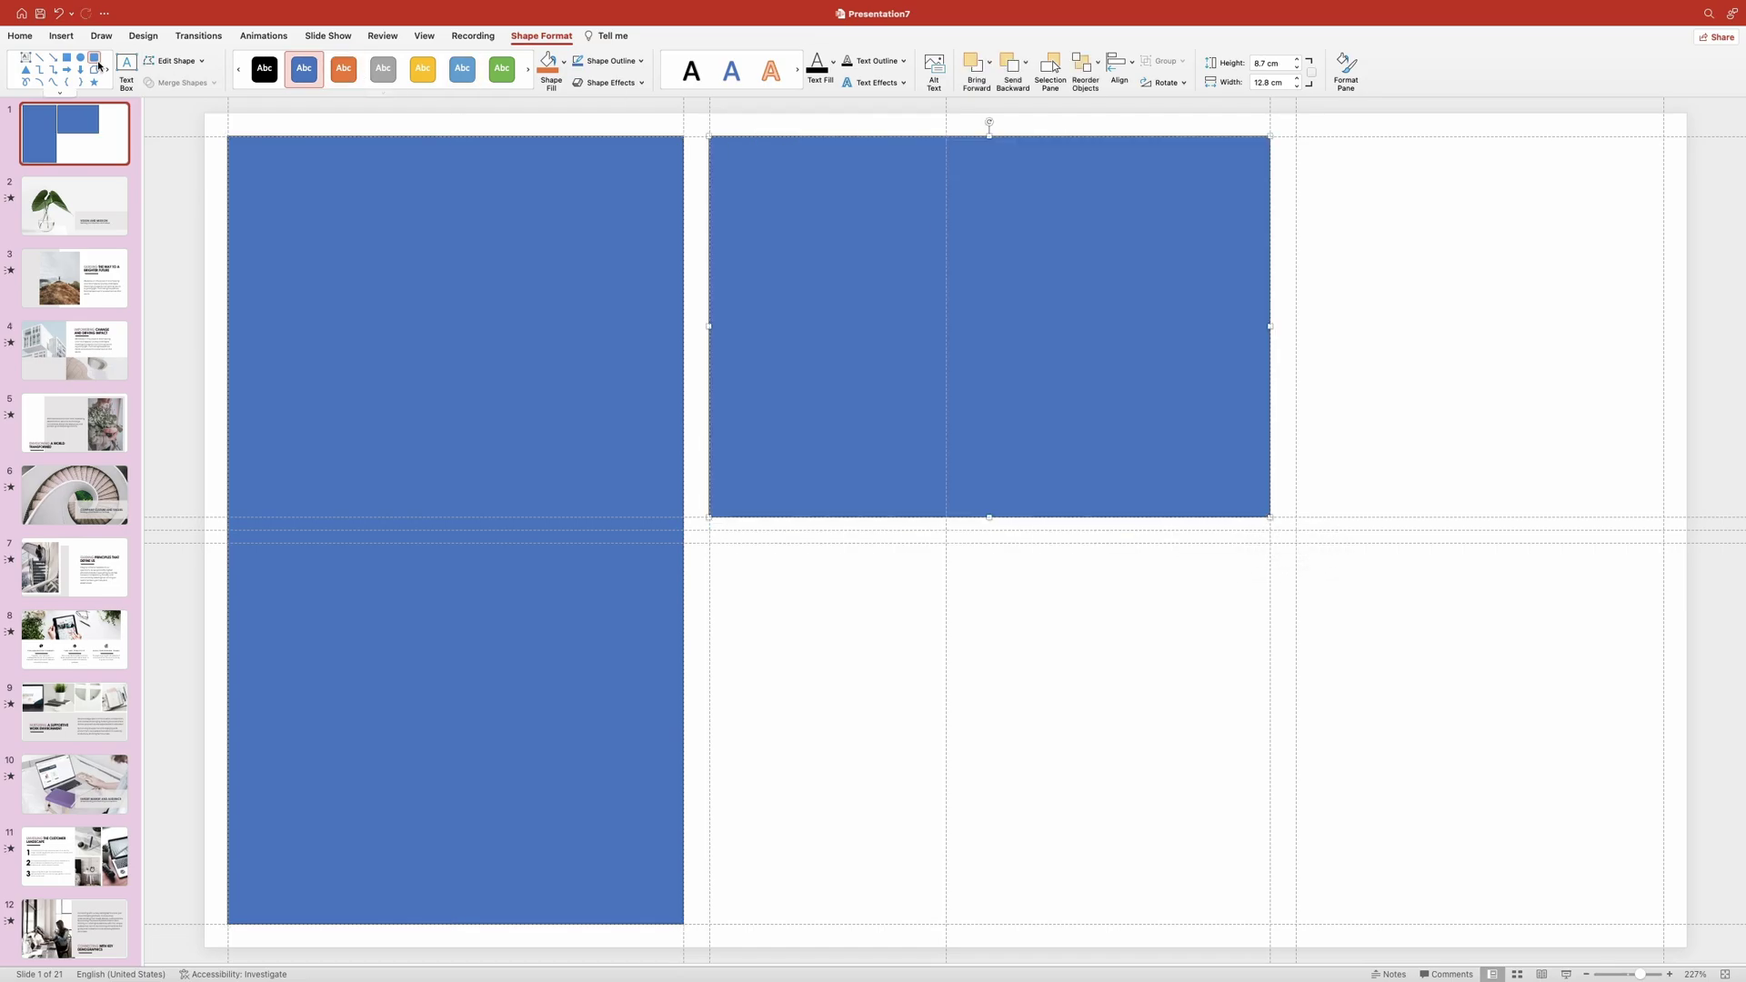
pyautogui.moveTo(1295, 138); pyautogui.dragTo(1662, 519)
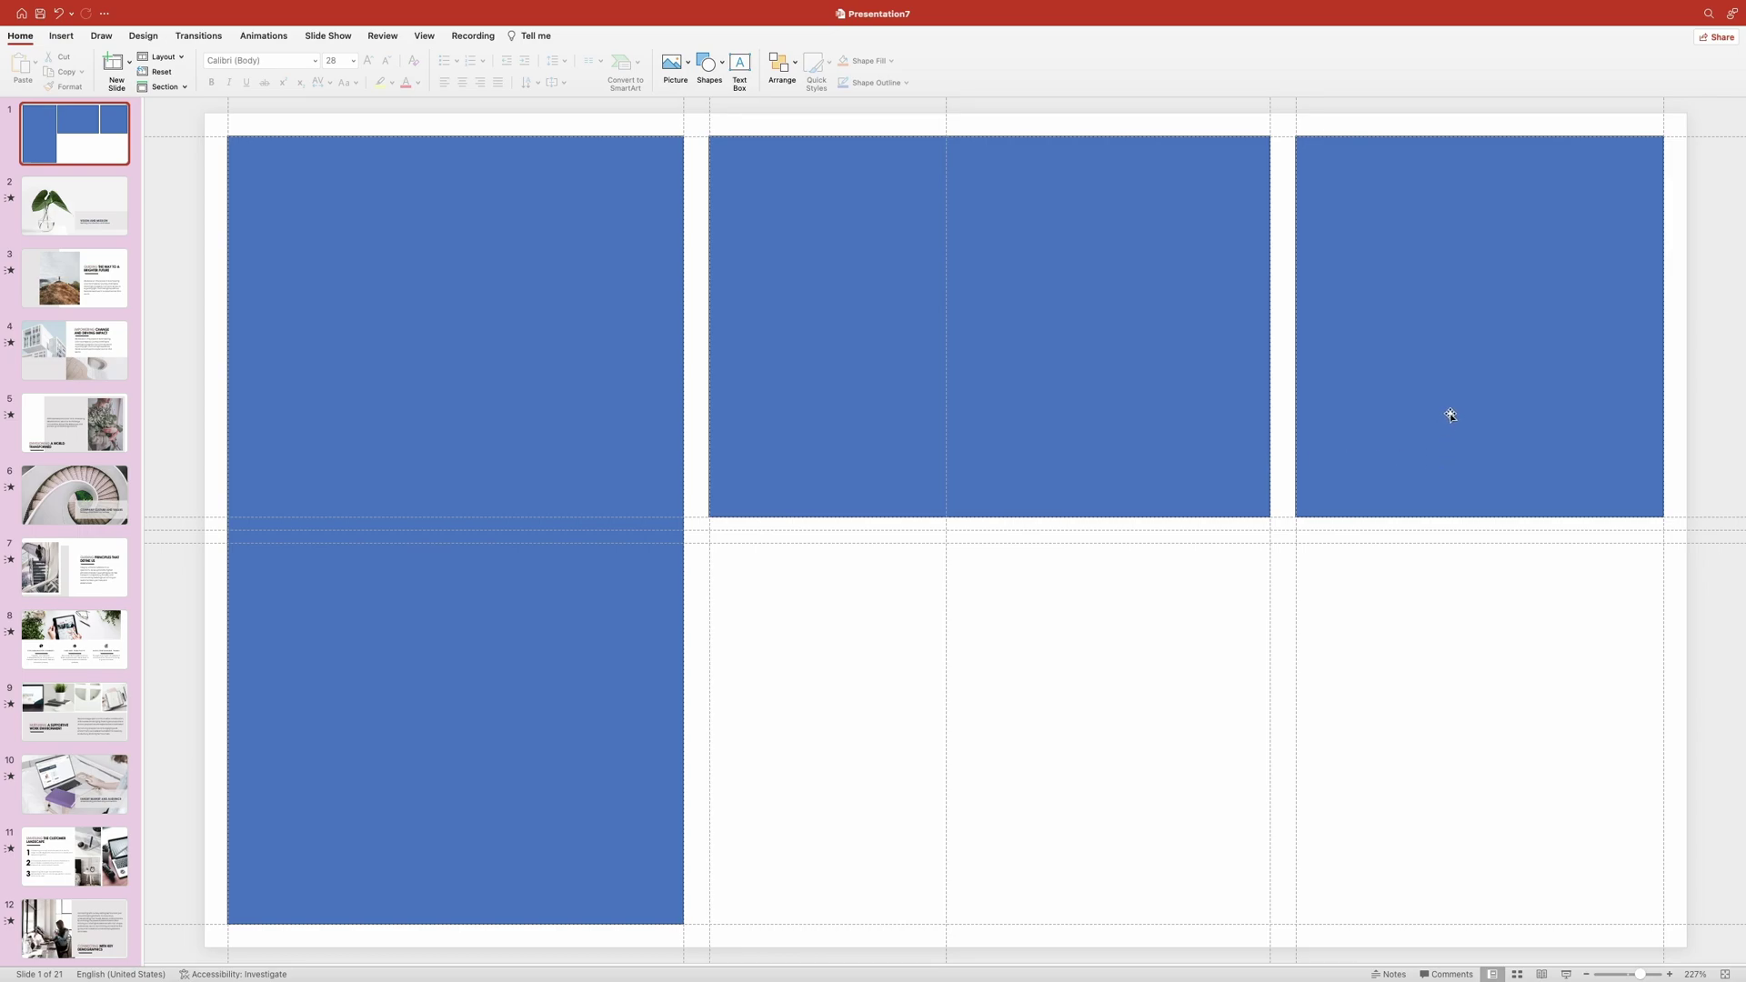
# - Move a blue block into the lower-middle cell and align it with the column guides
pyautogui.click(1473, 355)
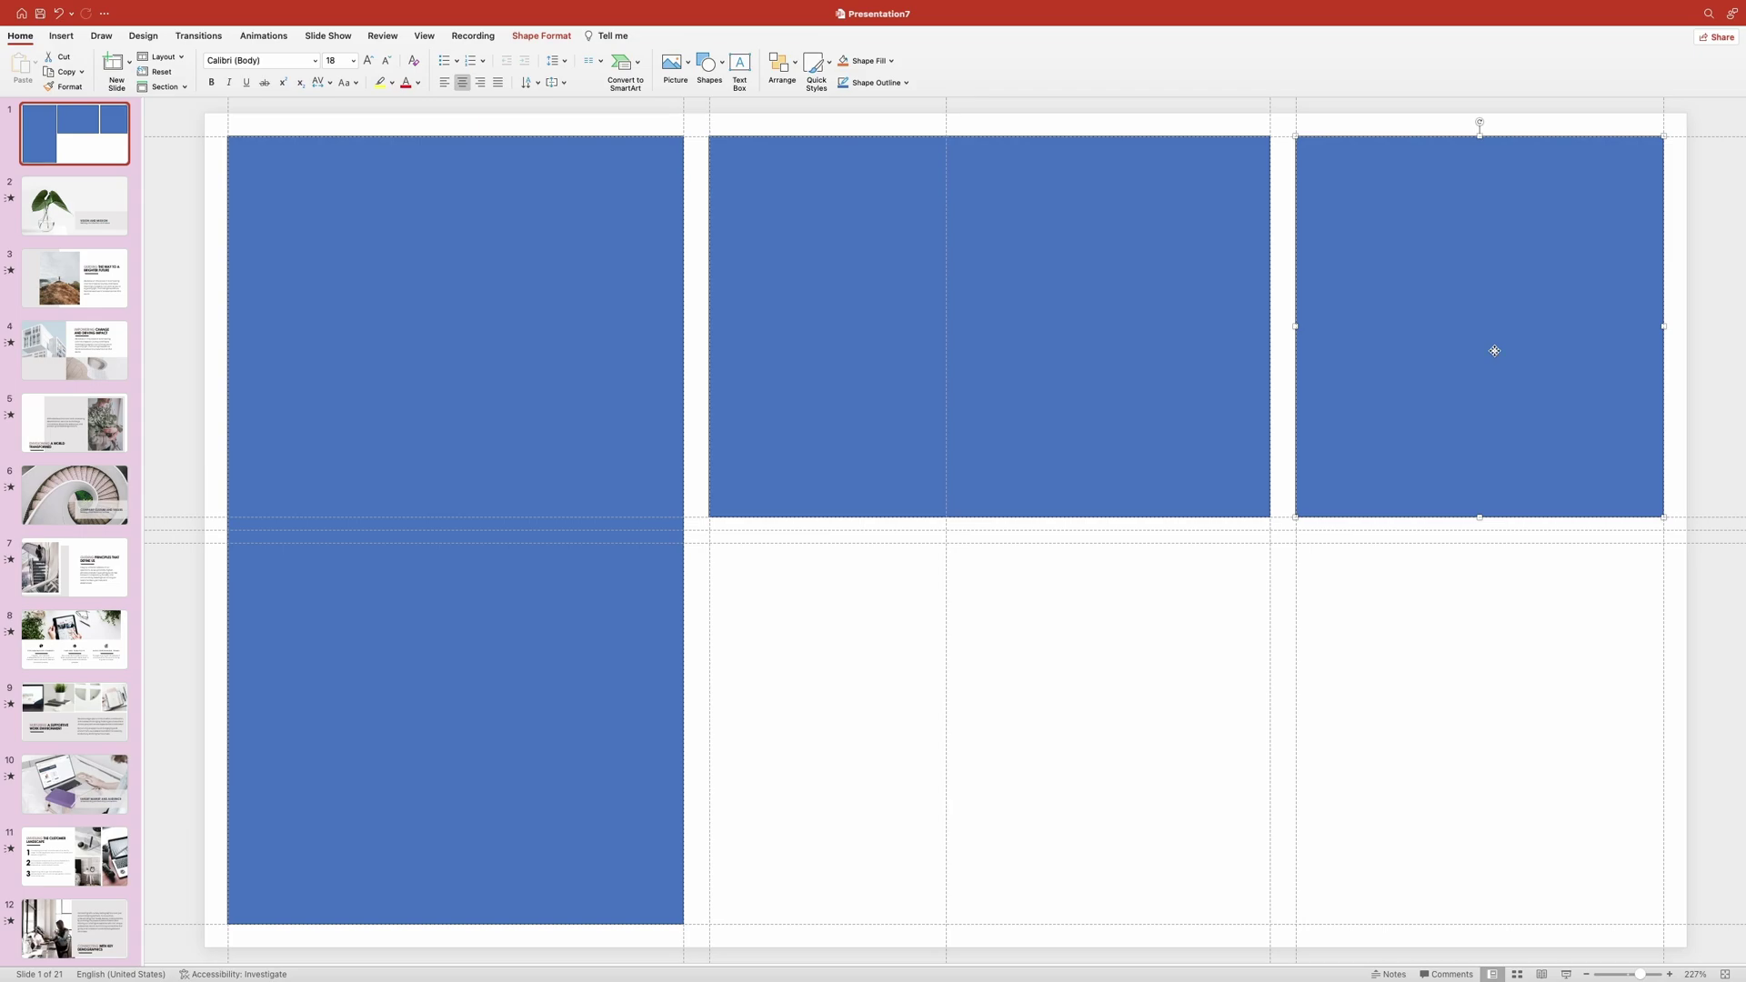
pyautogui.moveTo(1477, 351); pyautogui.dragTo(950, 756)
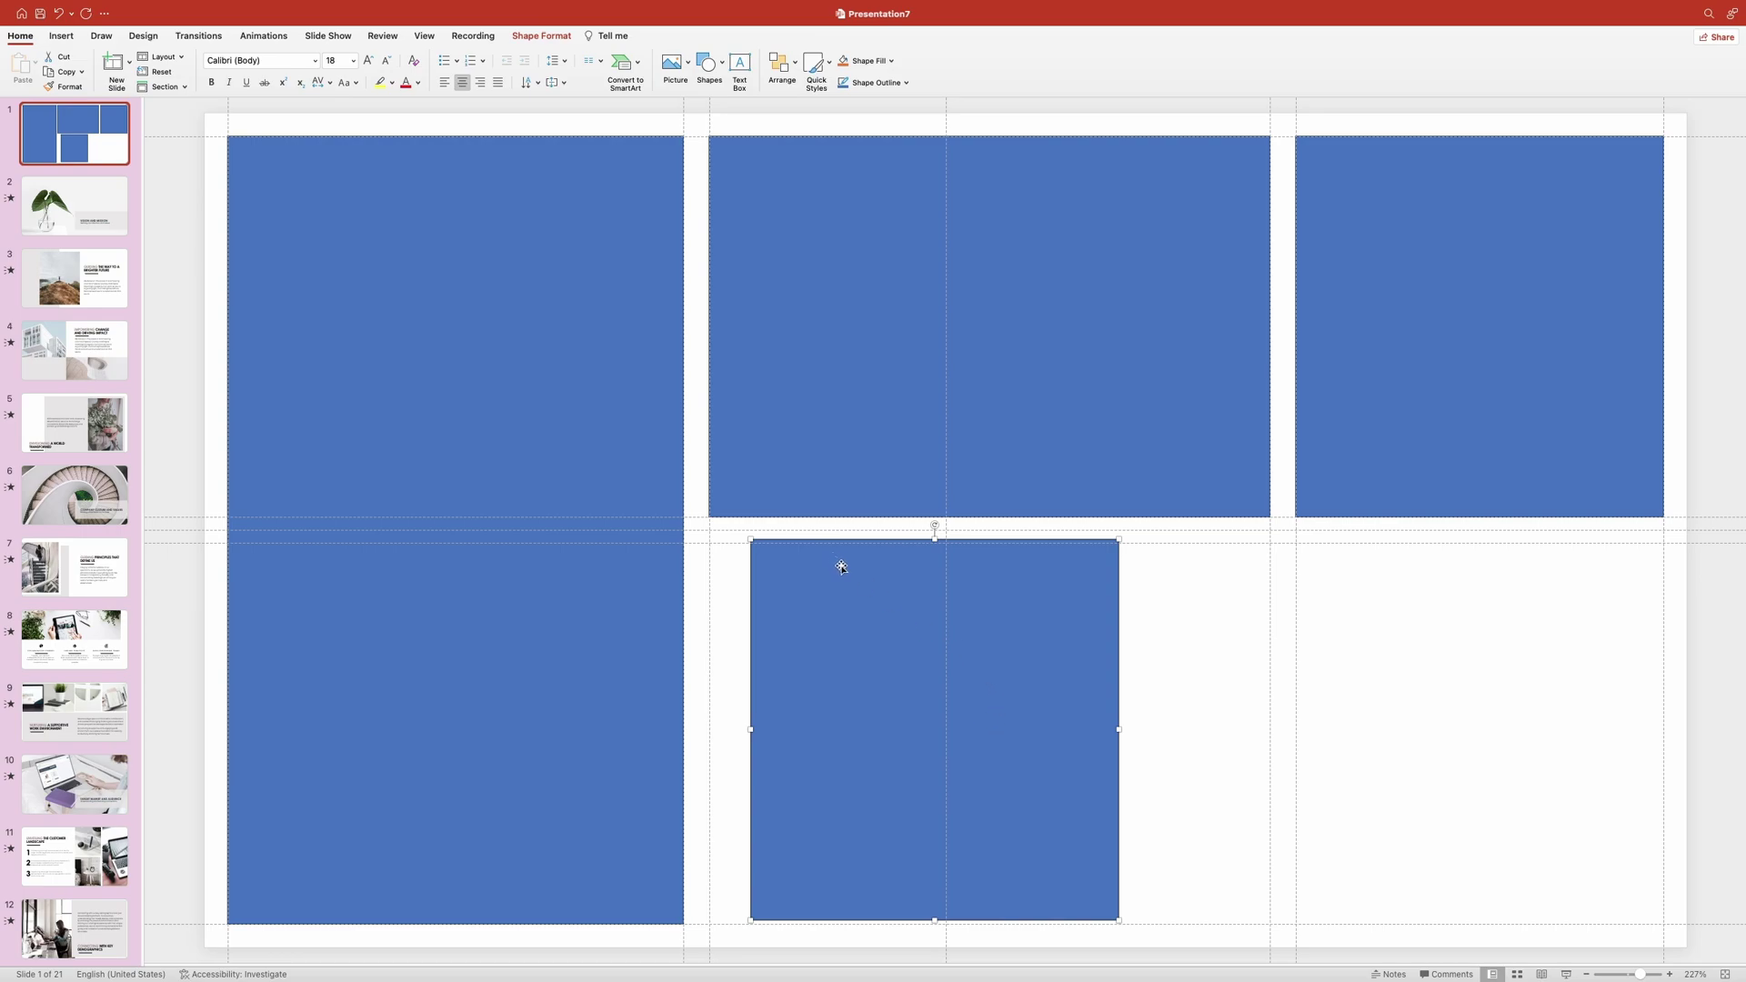
pyautogui.moveTo(842, 565); pyautogui.dragTo(816, 568)
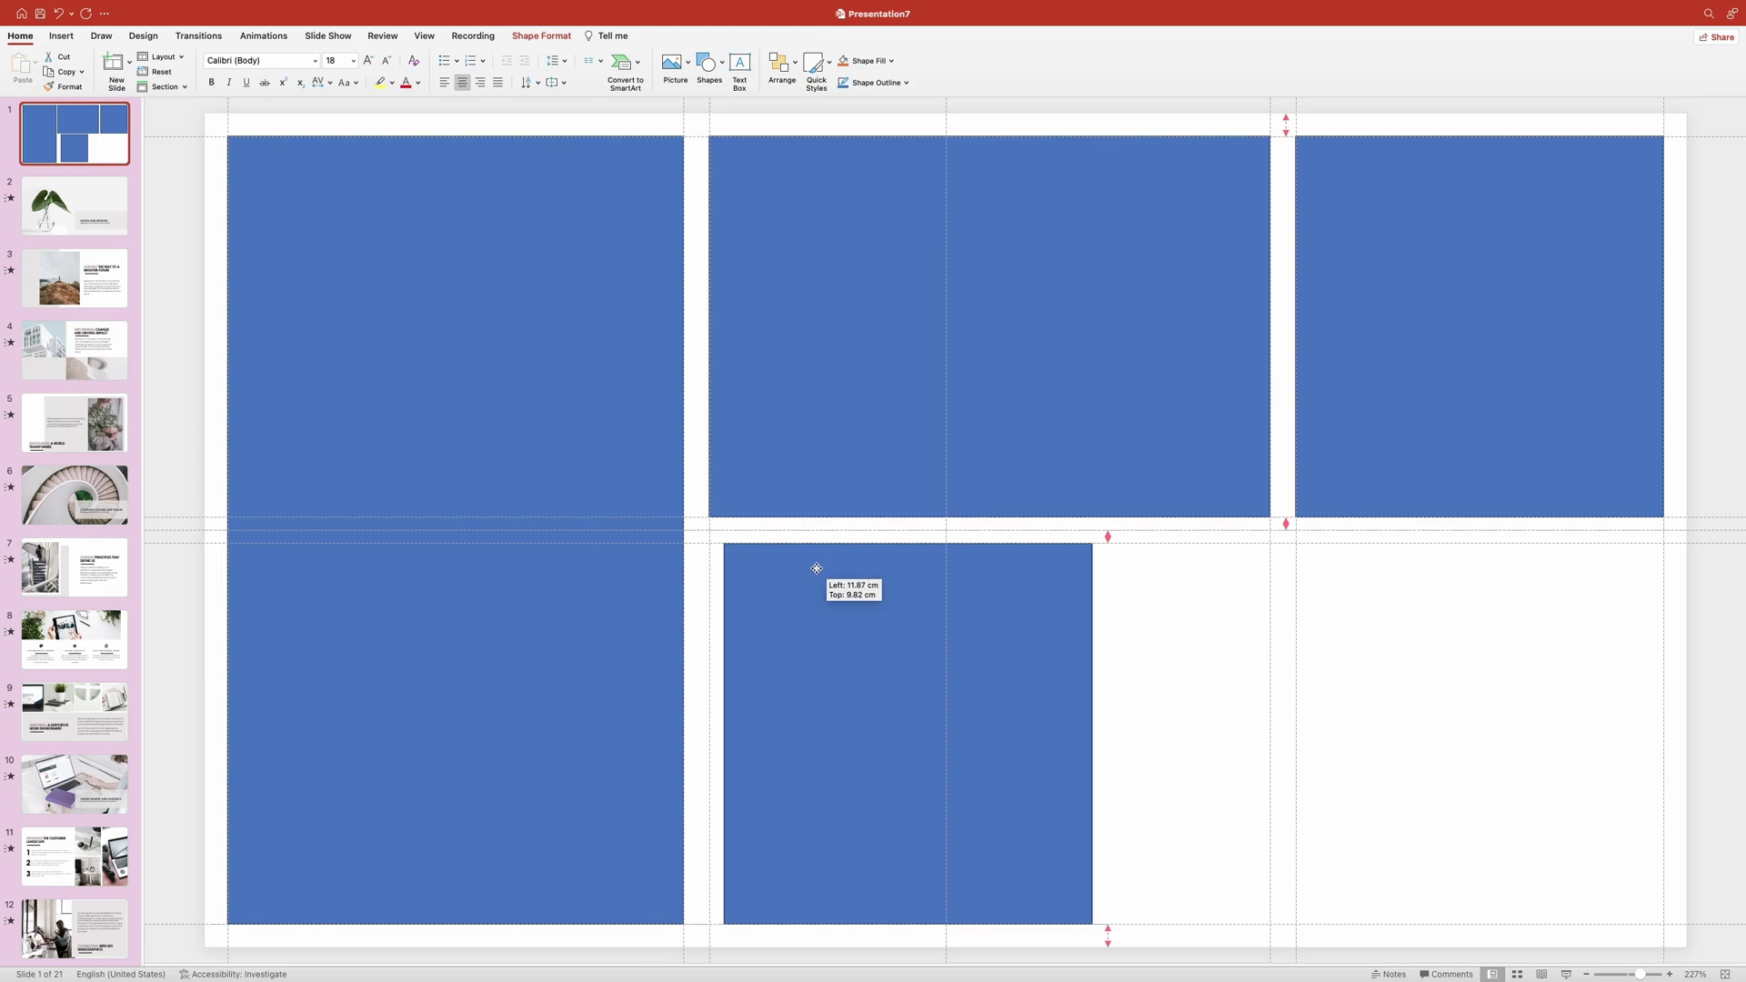
pyautogui.moveTo(817, 568); pyautogui.dragTo(803, 568)
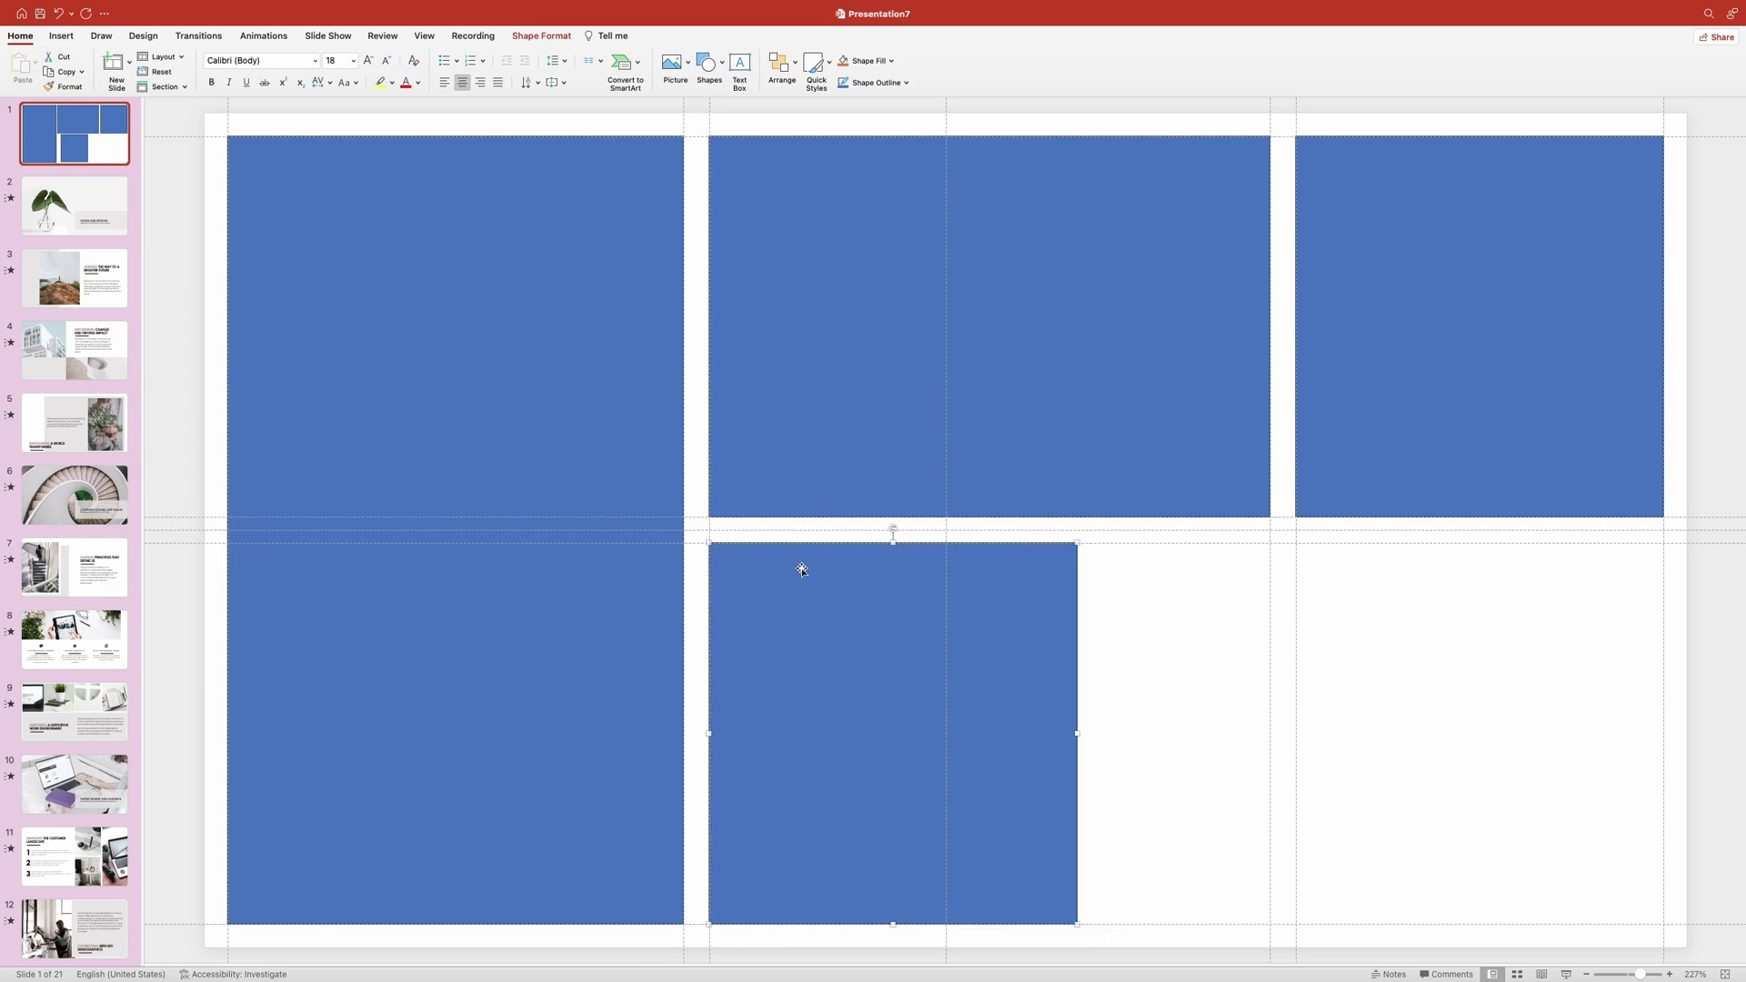
# - Copy the top-middle block into the bottom-right gap, then go to slide 2
pyautogui.click(826, 301)
pyautogui.moveTo(812, 293); pyautogui.dragTo(1184, 714)
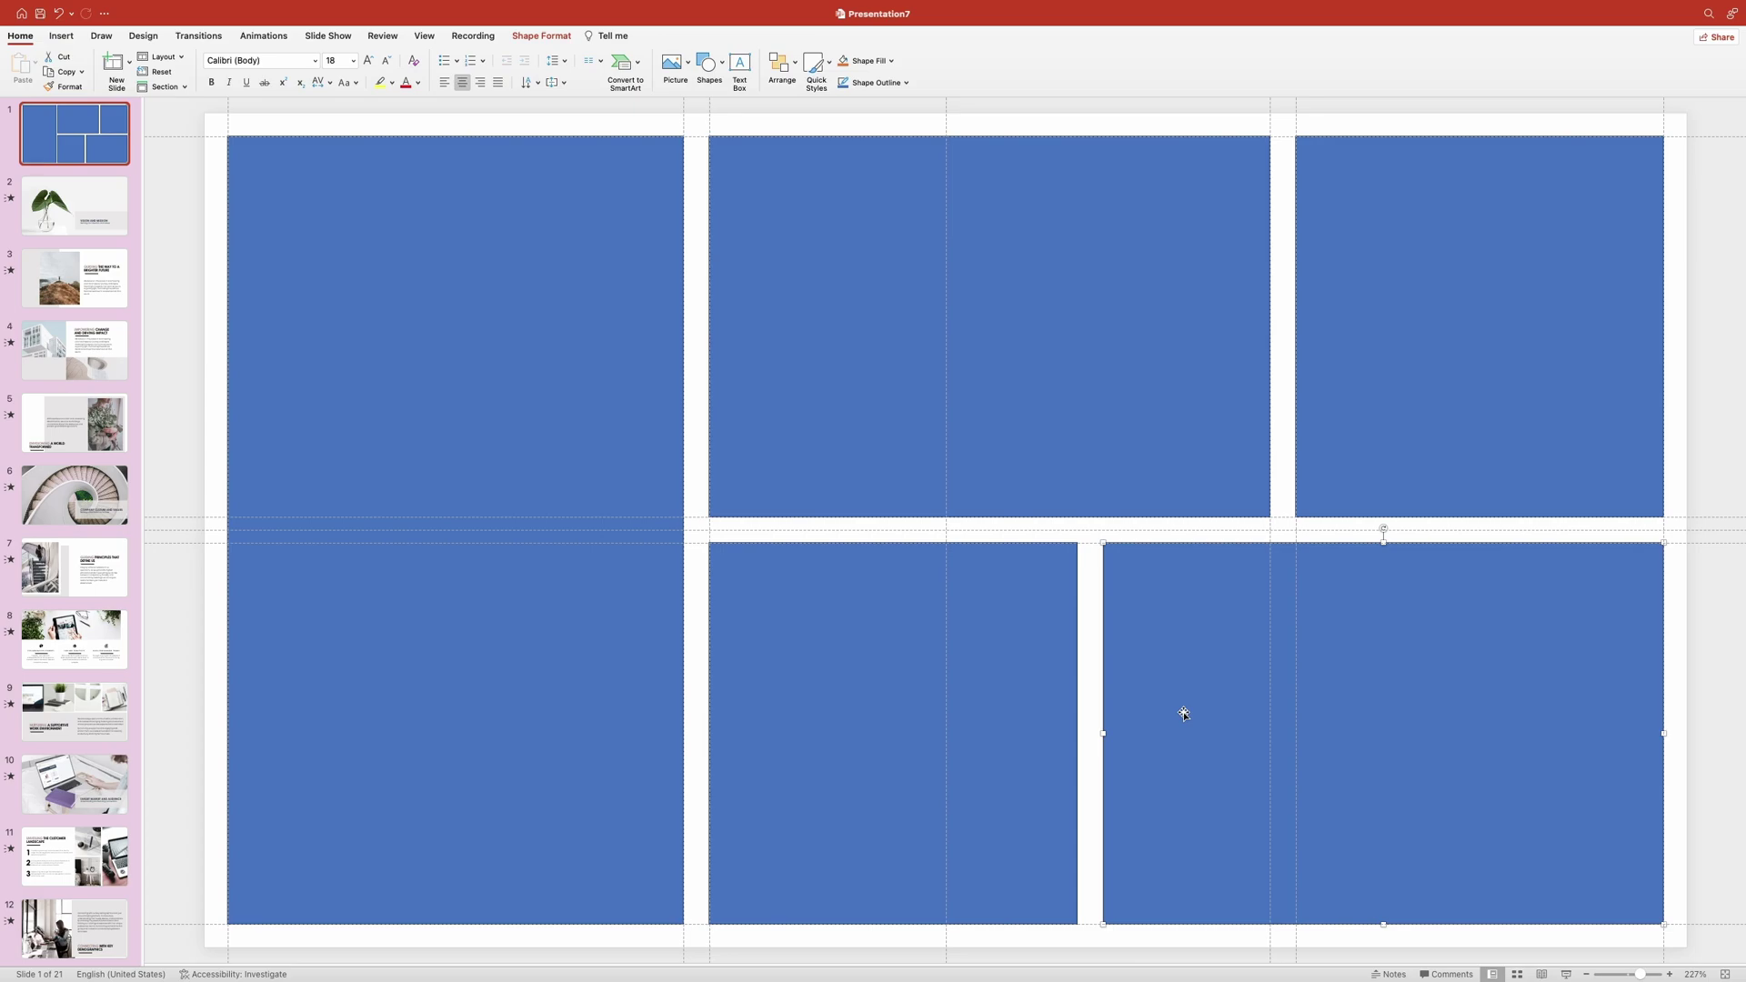
pyautogui.click(67, 194)
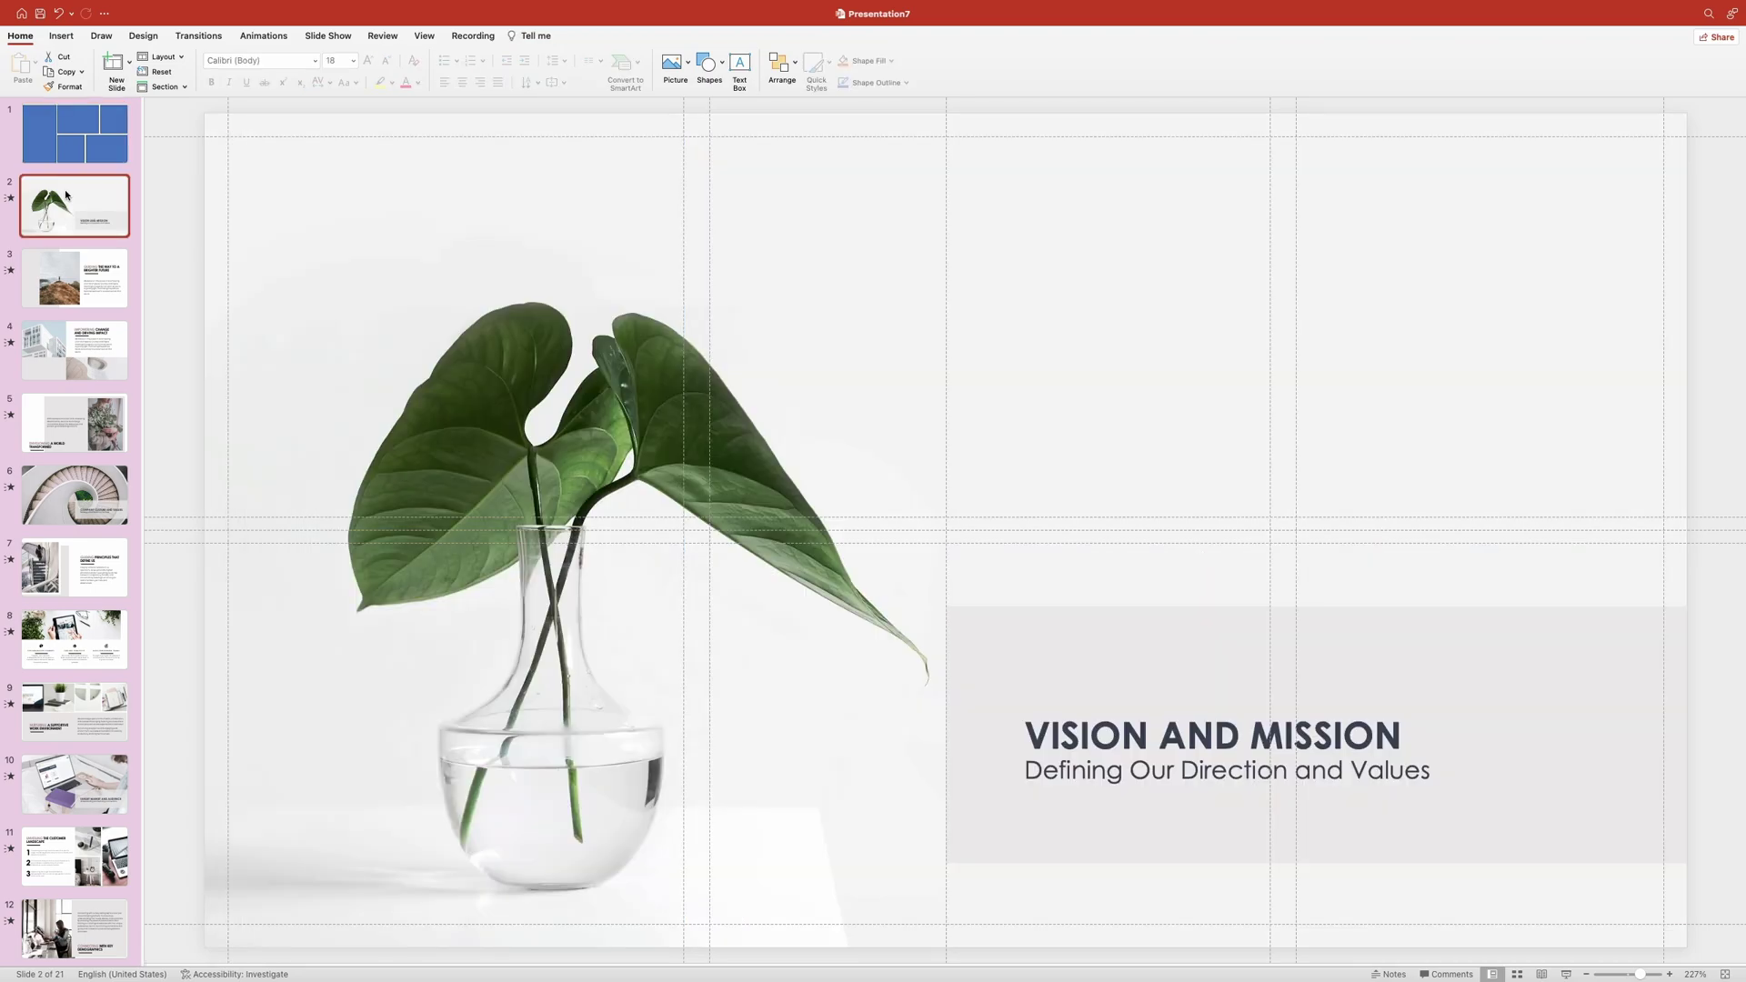
# - Start Section 1 at slide 2 and Section 2 at slide 6
pyautogui.rightClick(67, 194)
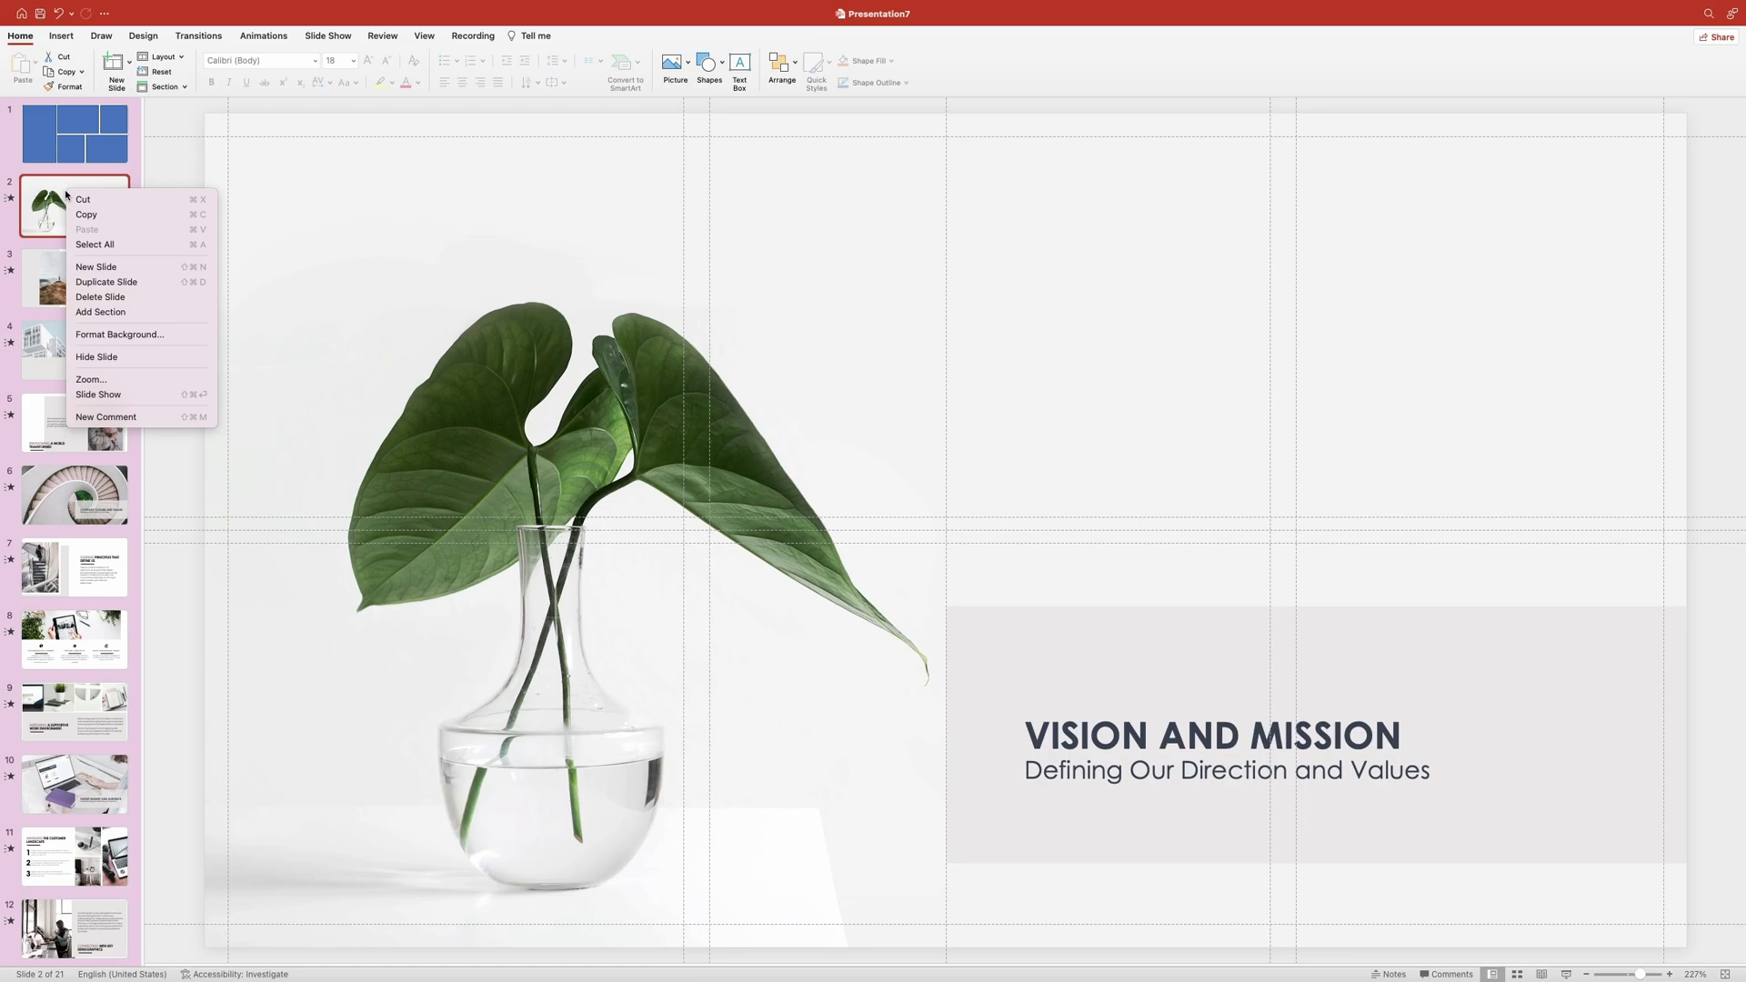
pyautogui.click(111, 312)
pyautogui.write('Section 1')
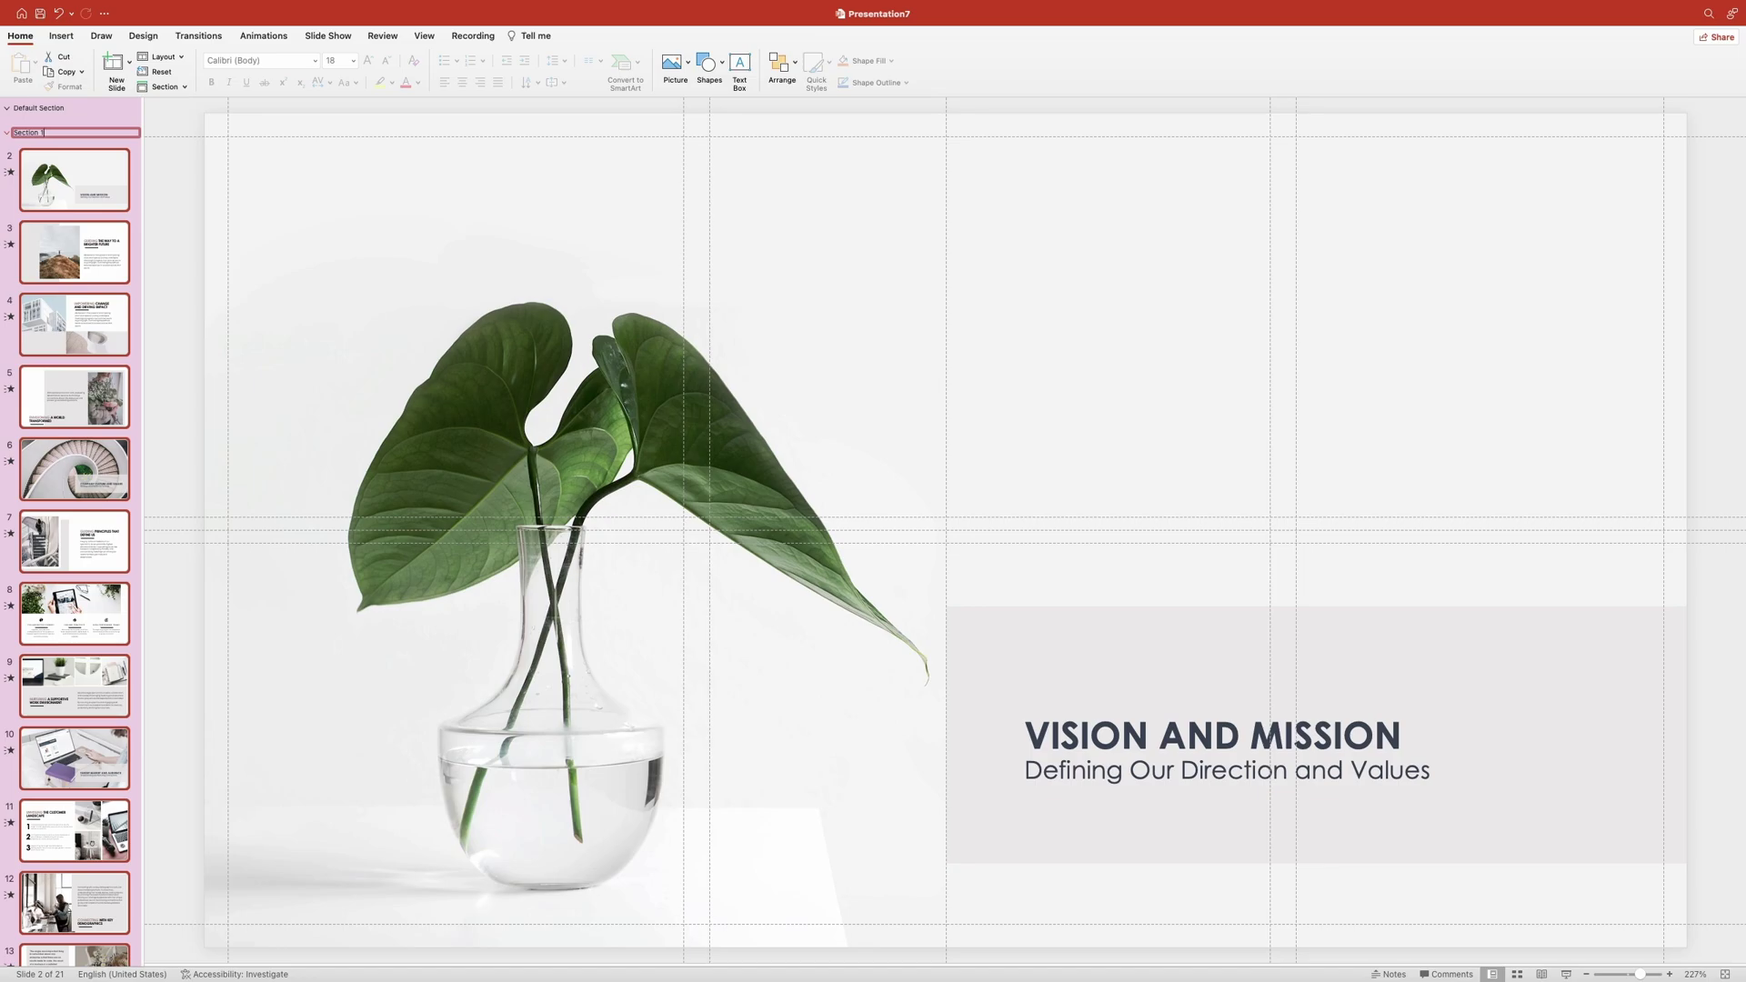
pyautogui.press('Return')
pyautogui.click(50, 457)
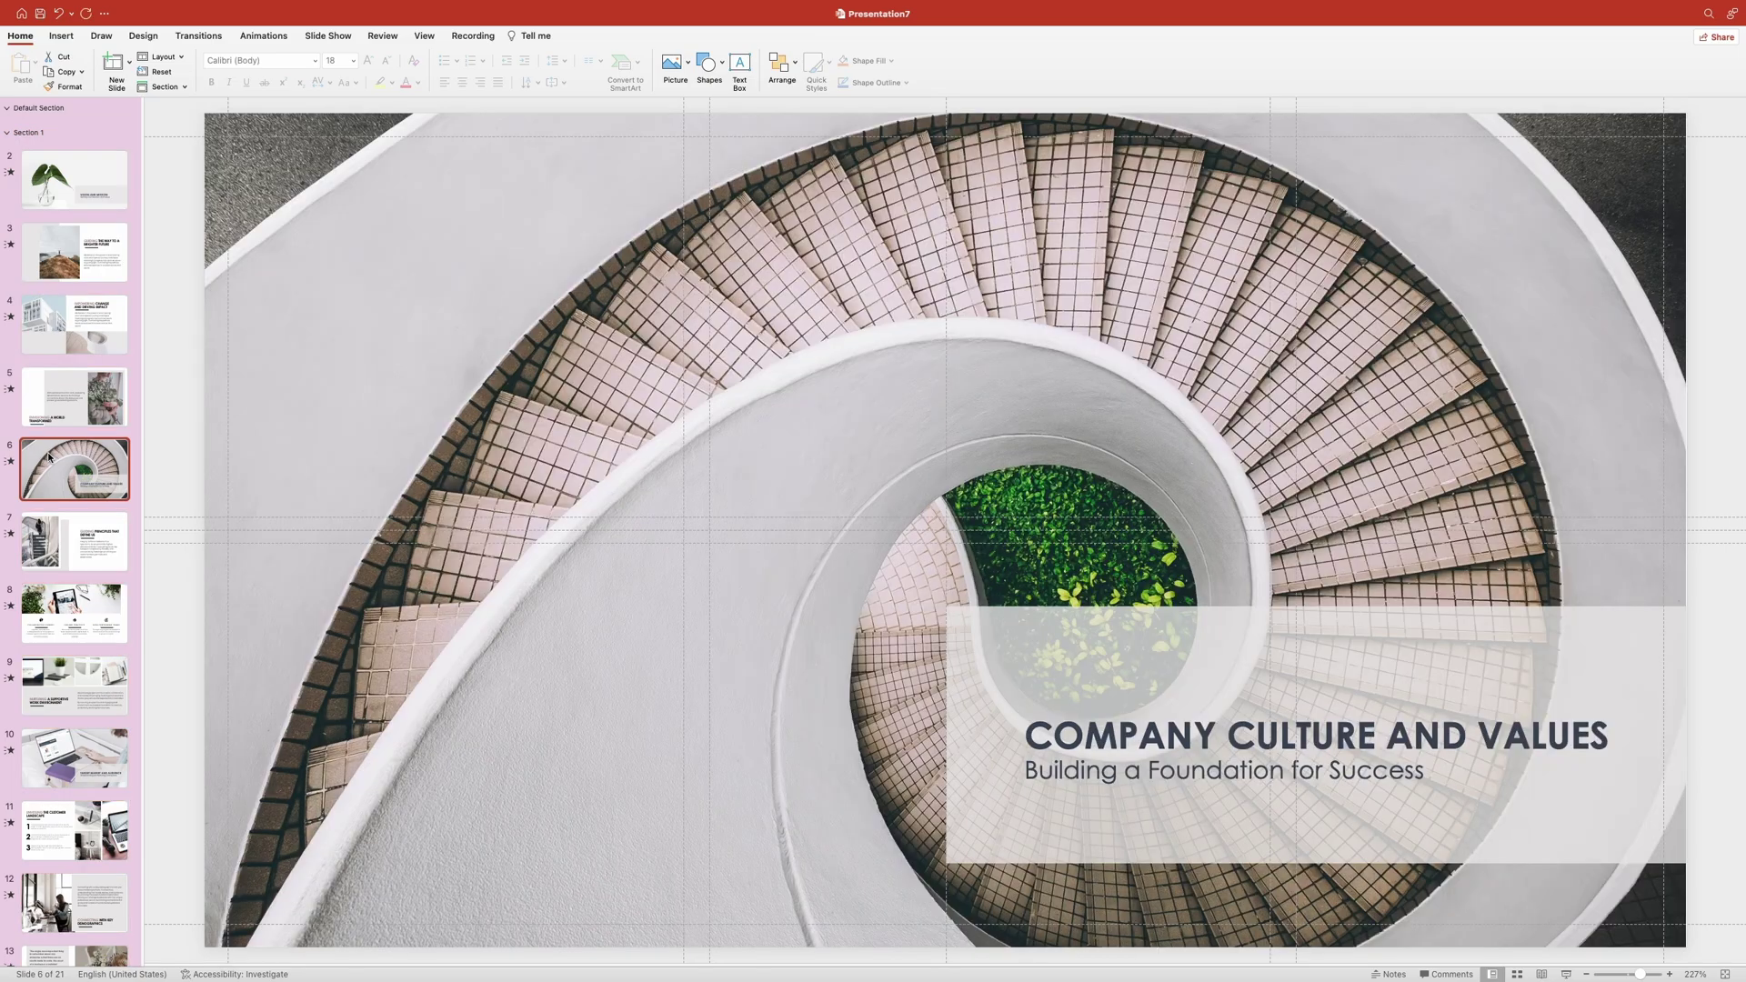
pyautogui.rightClick(50, 457)
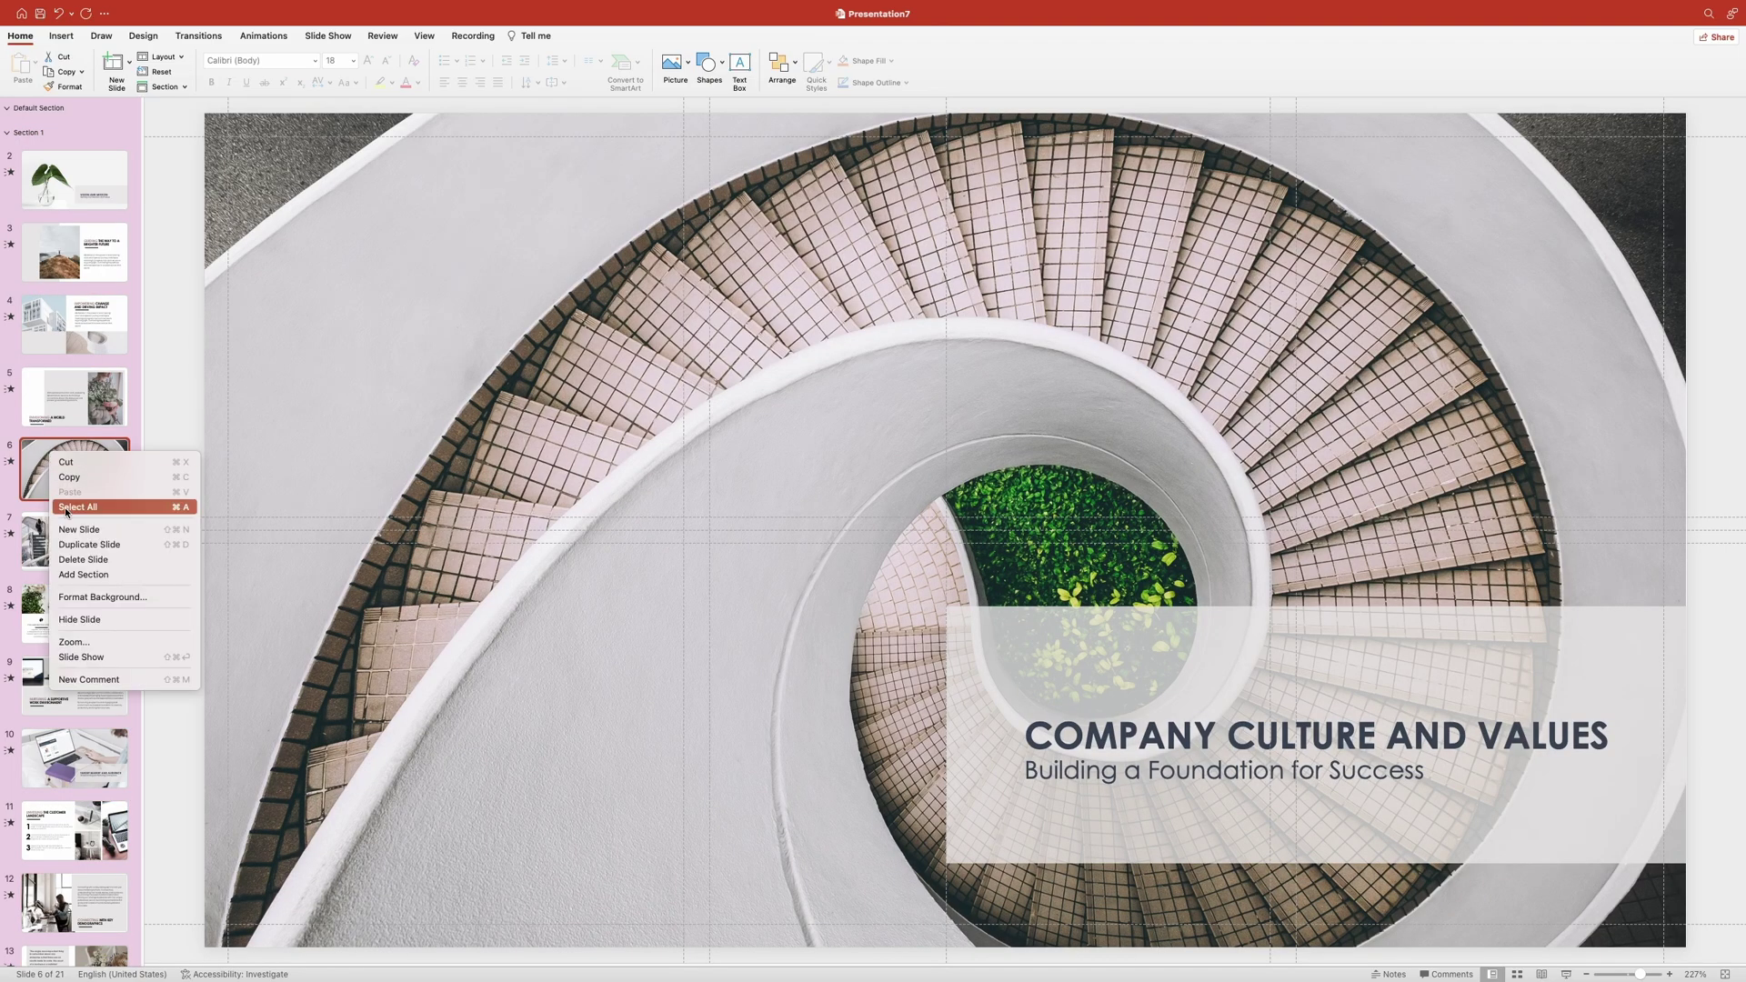
pyautogui.click(89, 573)
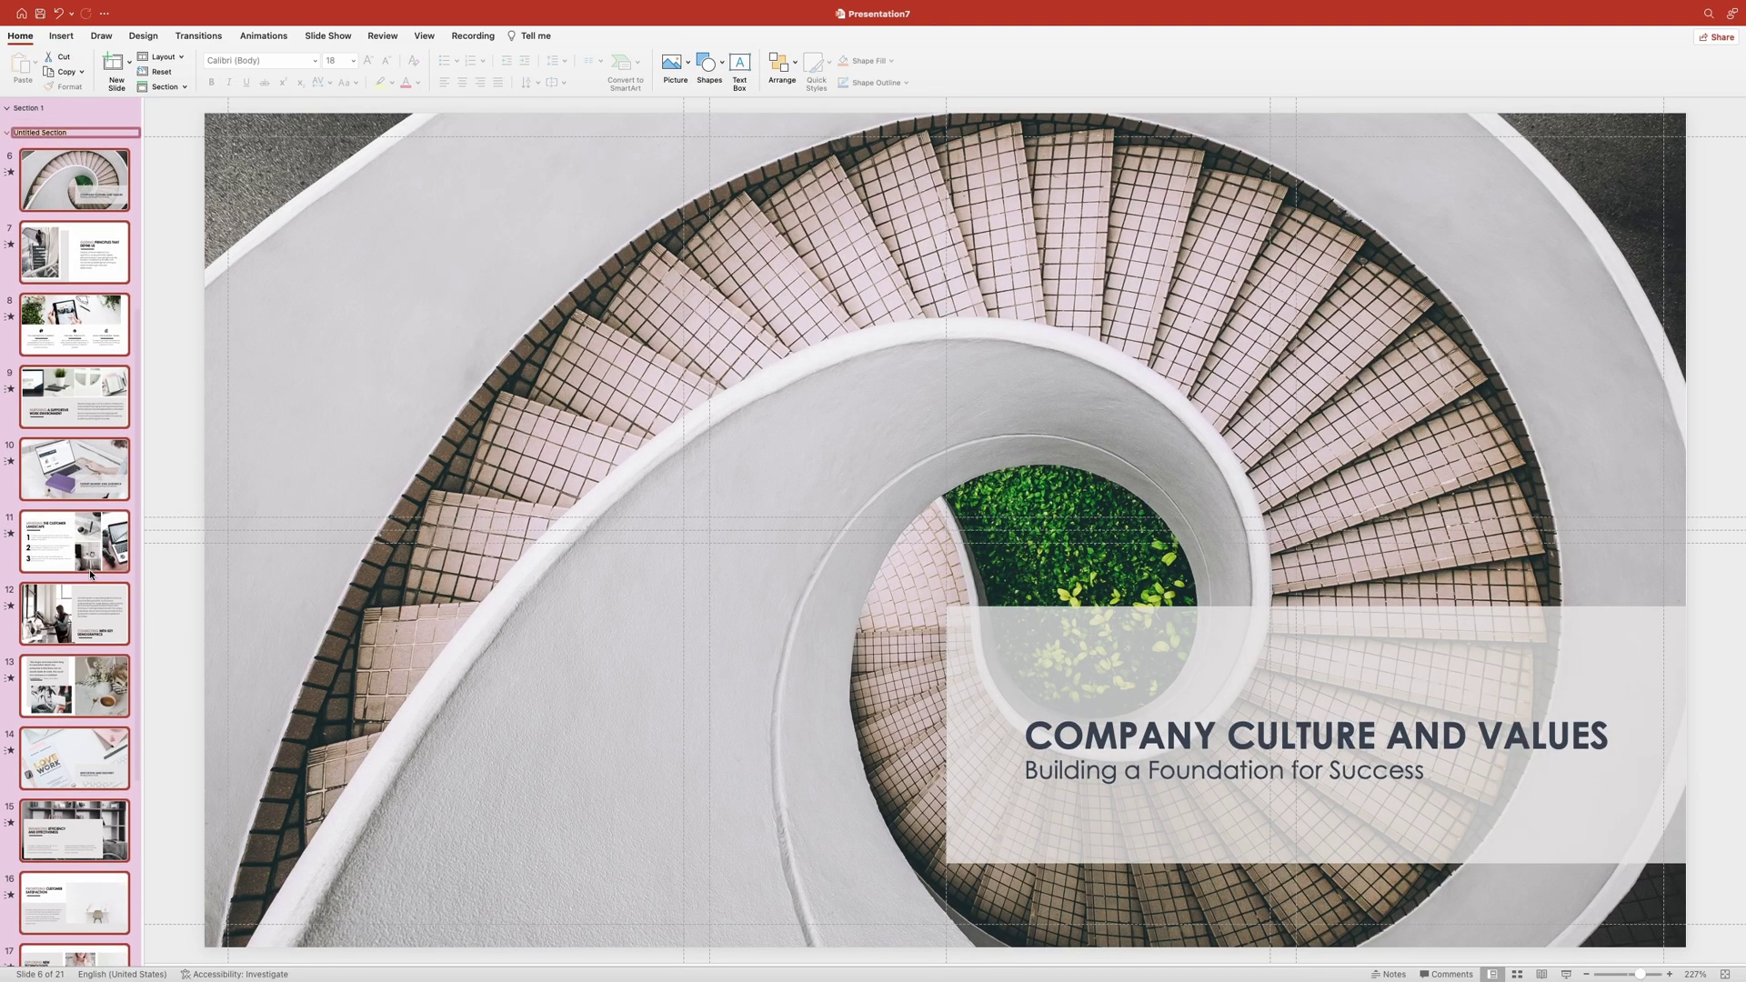
pyautogui.write('Section 2')
pyautogui.press('Return')
# - Add Section 3 at slide 10 and Section 4 at slide 14
pyautogui.click(77, 487)
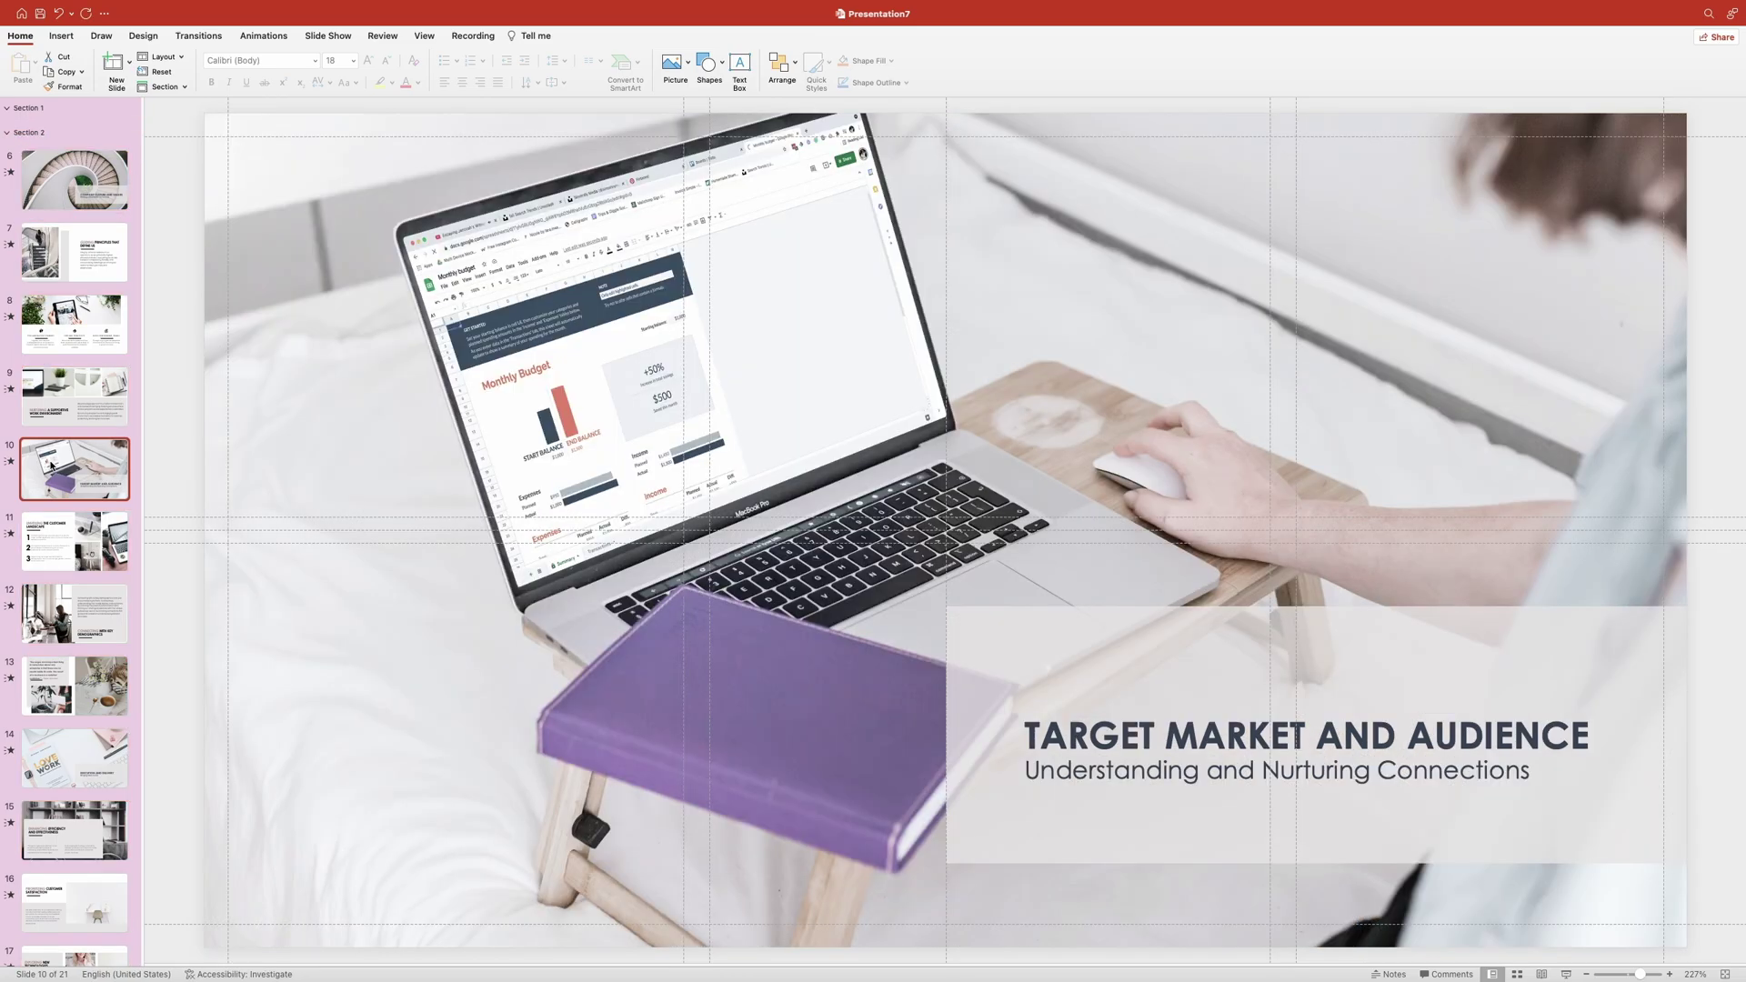
pyautogui.rightClick(78, 487)
pyautogui.click(91, 575)
pyautogui.write('Section 3')
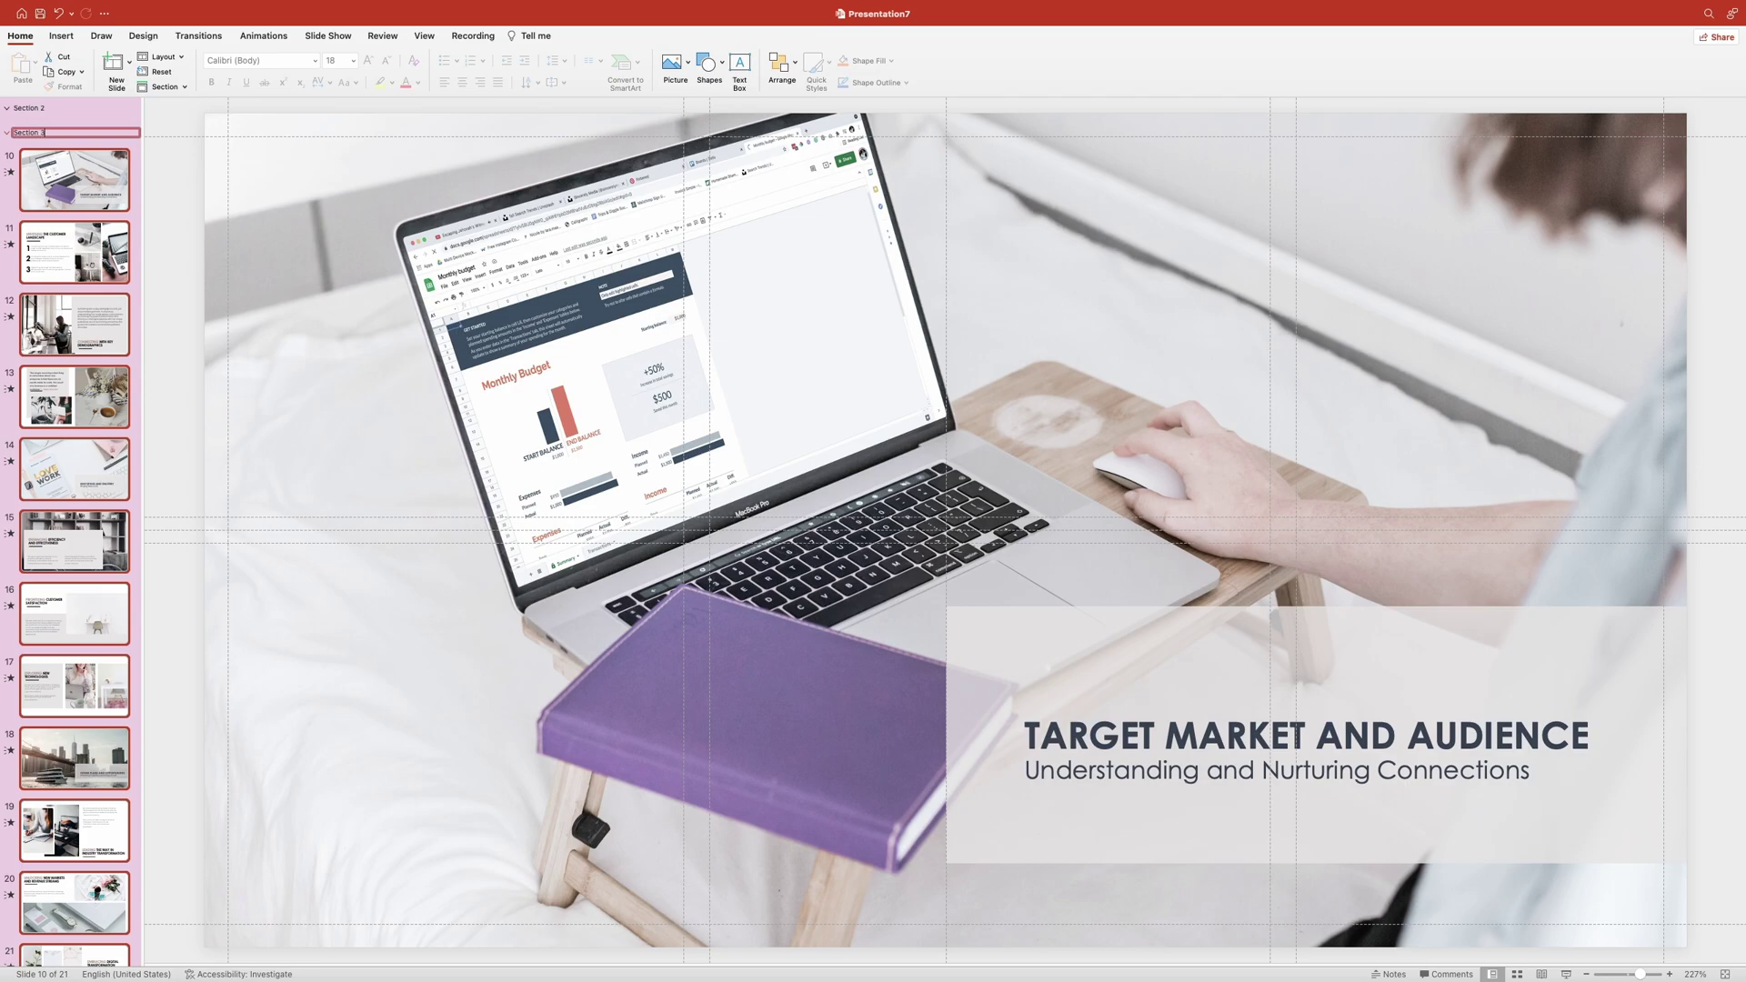
pyautogui.press('Return')
pyautogui.click(73, 466)
pyautogui.rightClick(73, 466)
pyautogui.click(91, 582)
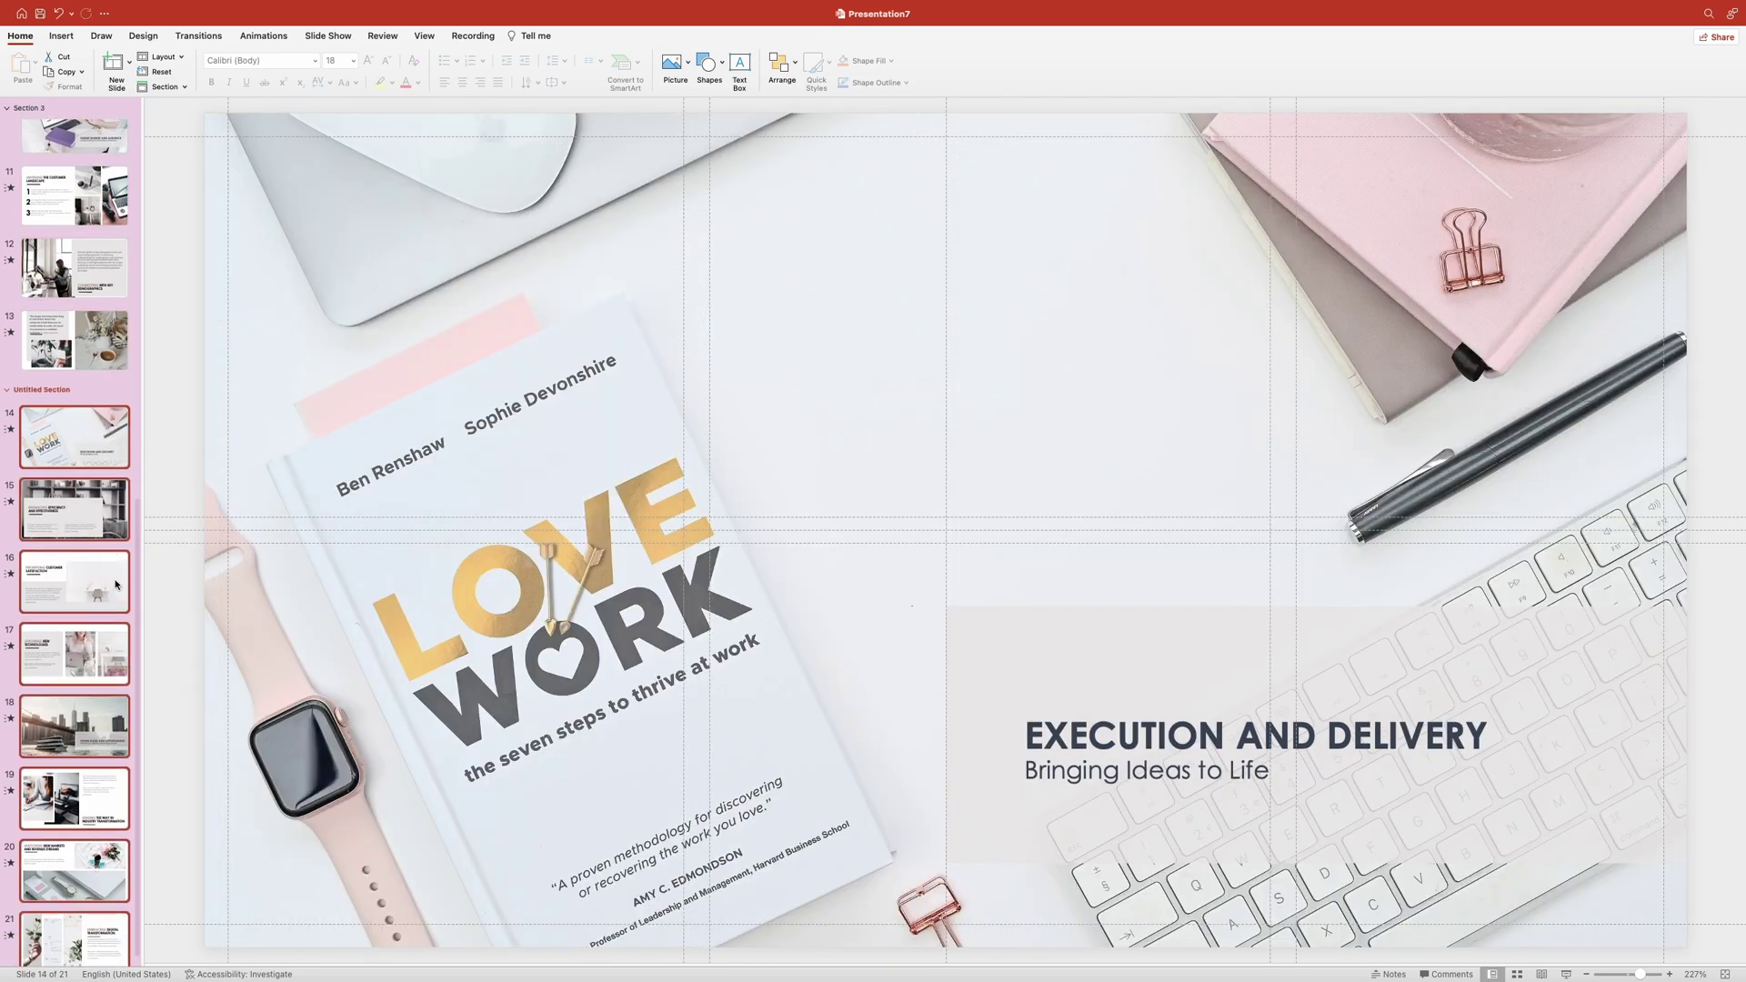
pyautogui.write('Section 4')
pyautogui.press('Return')
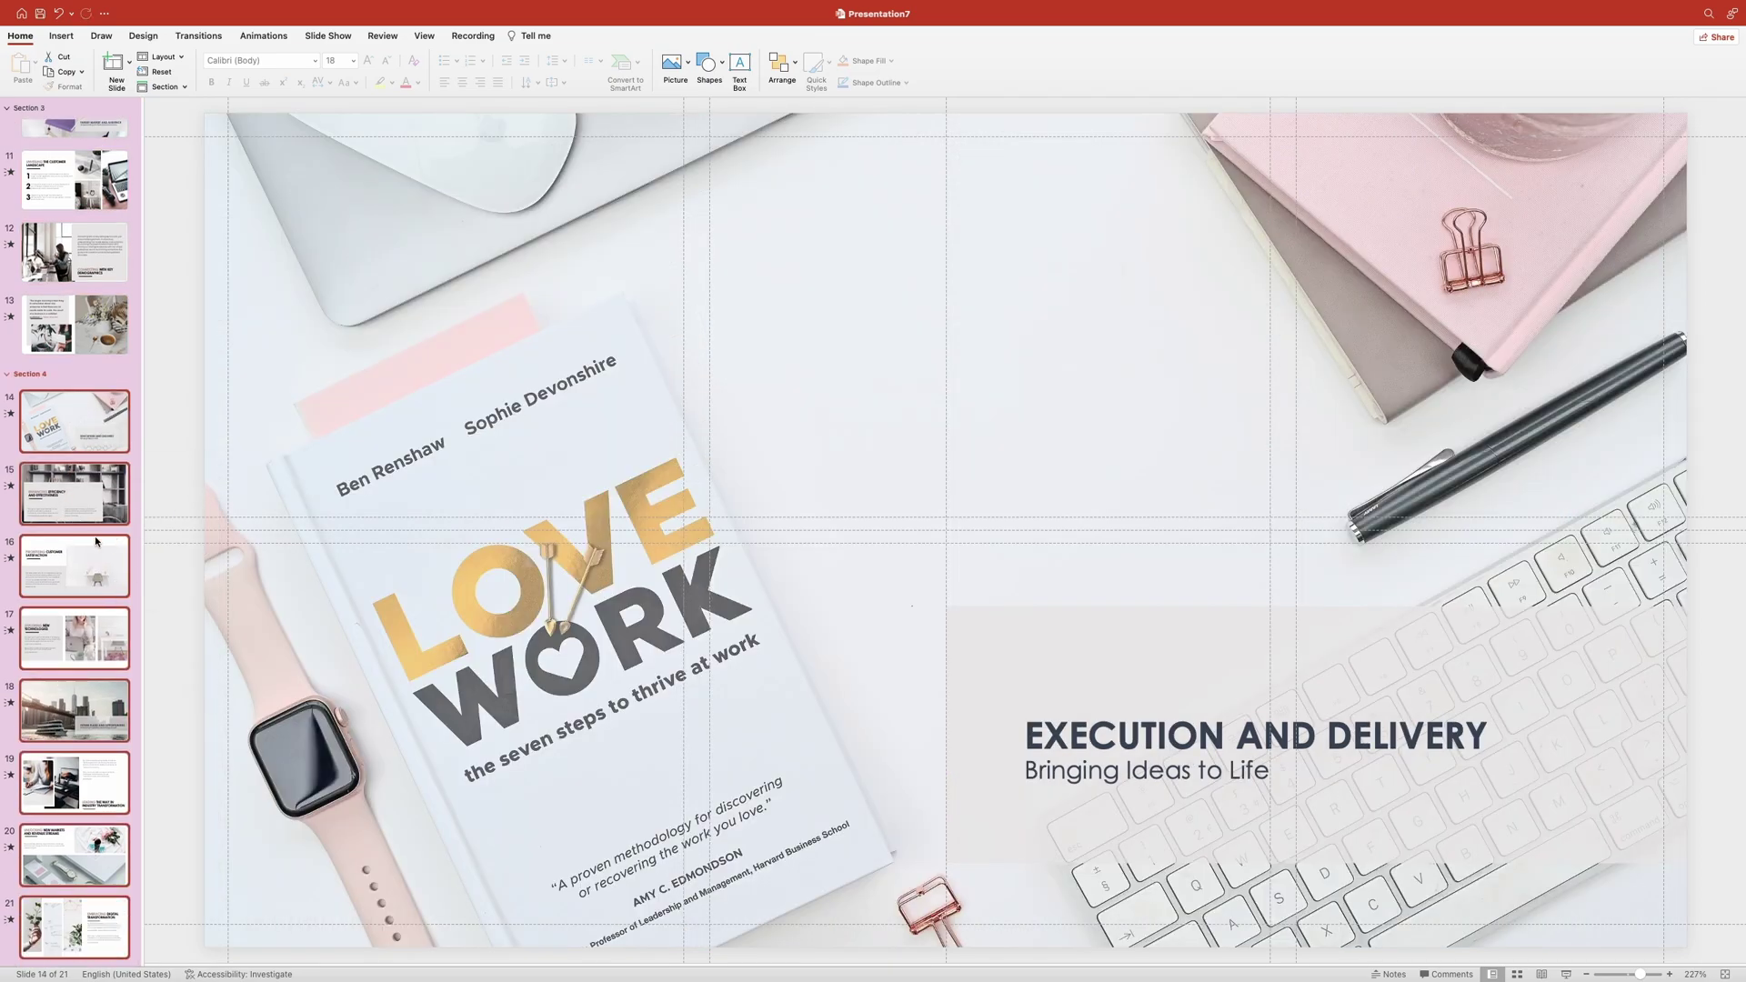
# - Add Section 5 at slide 18 and return to slide 1
pyautogui.click(81, 719)
pyautogui.rightClick(82, 718)
pyautogui.click(104, 823)
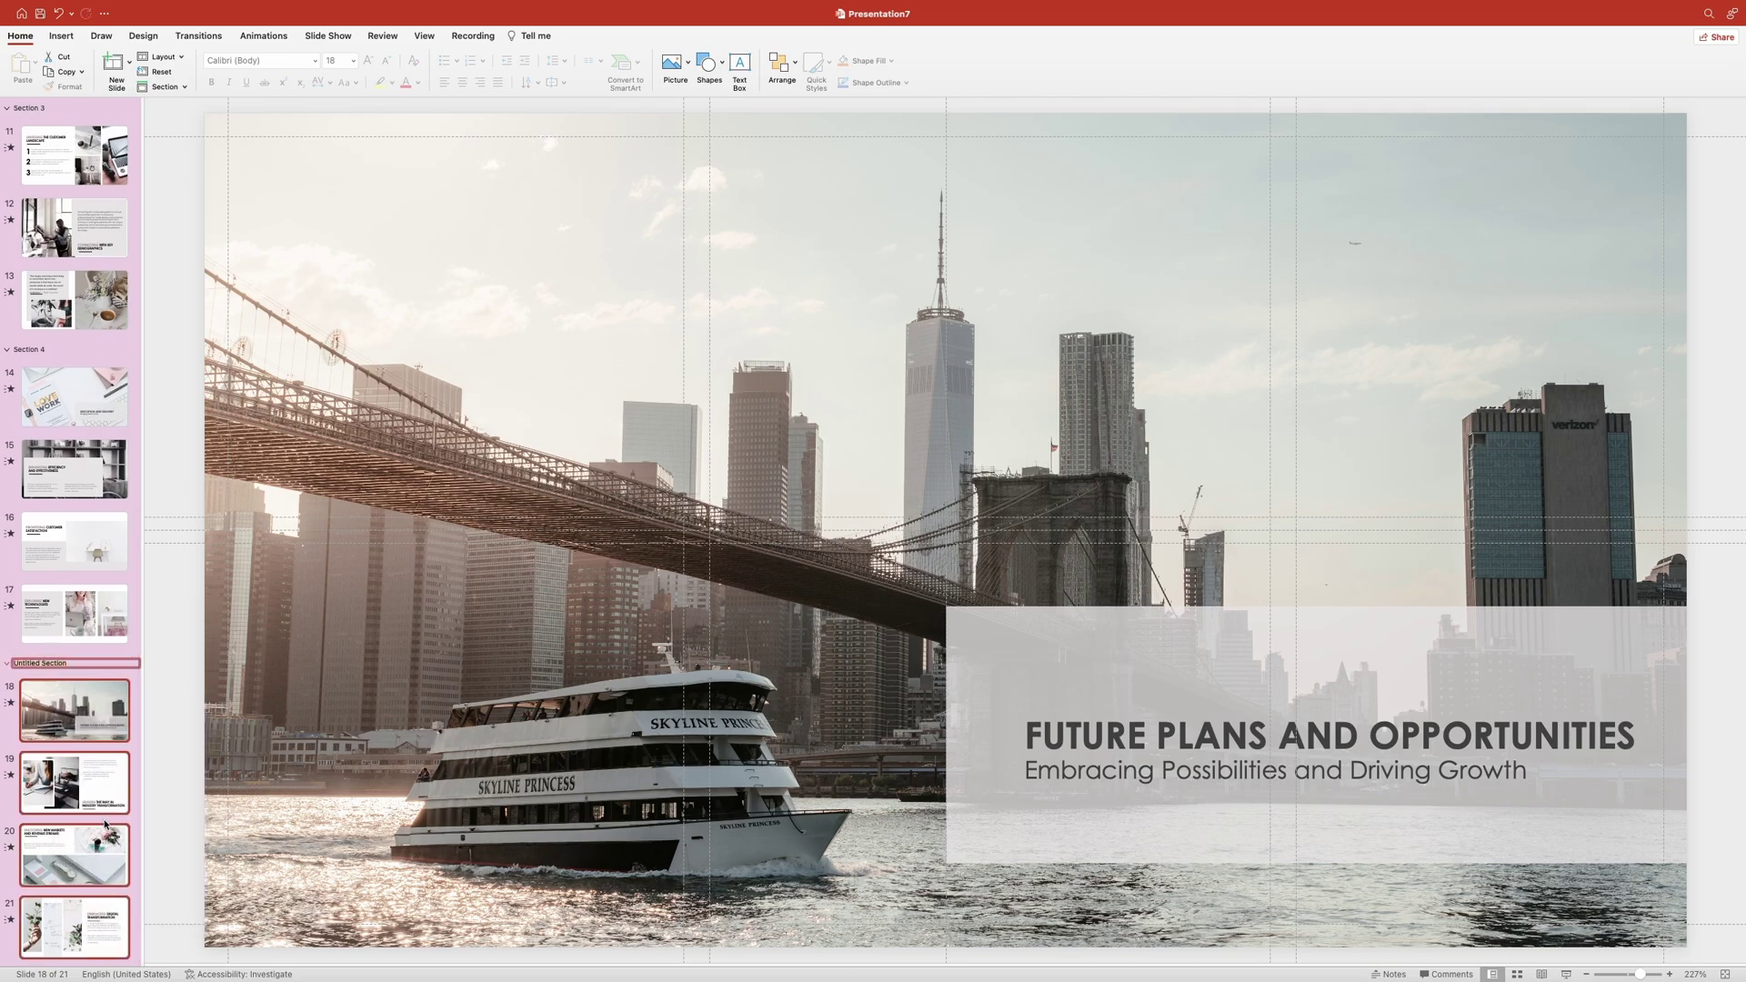
pyautogui.write('Section 5')
pyautogui.press('Return')
pyautogui.scroll(10, 90, 410)
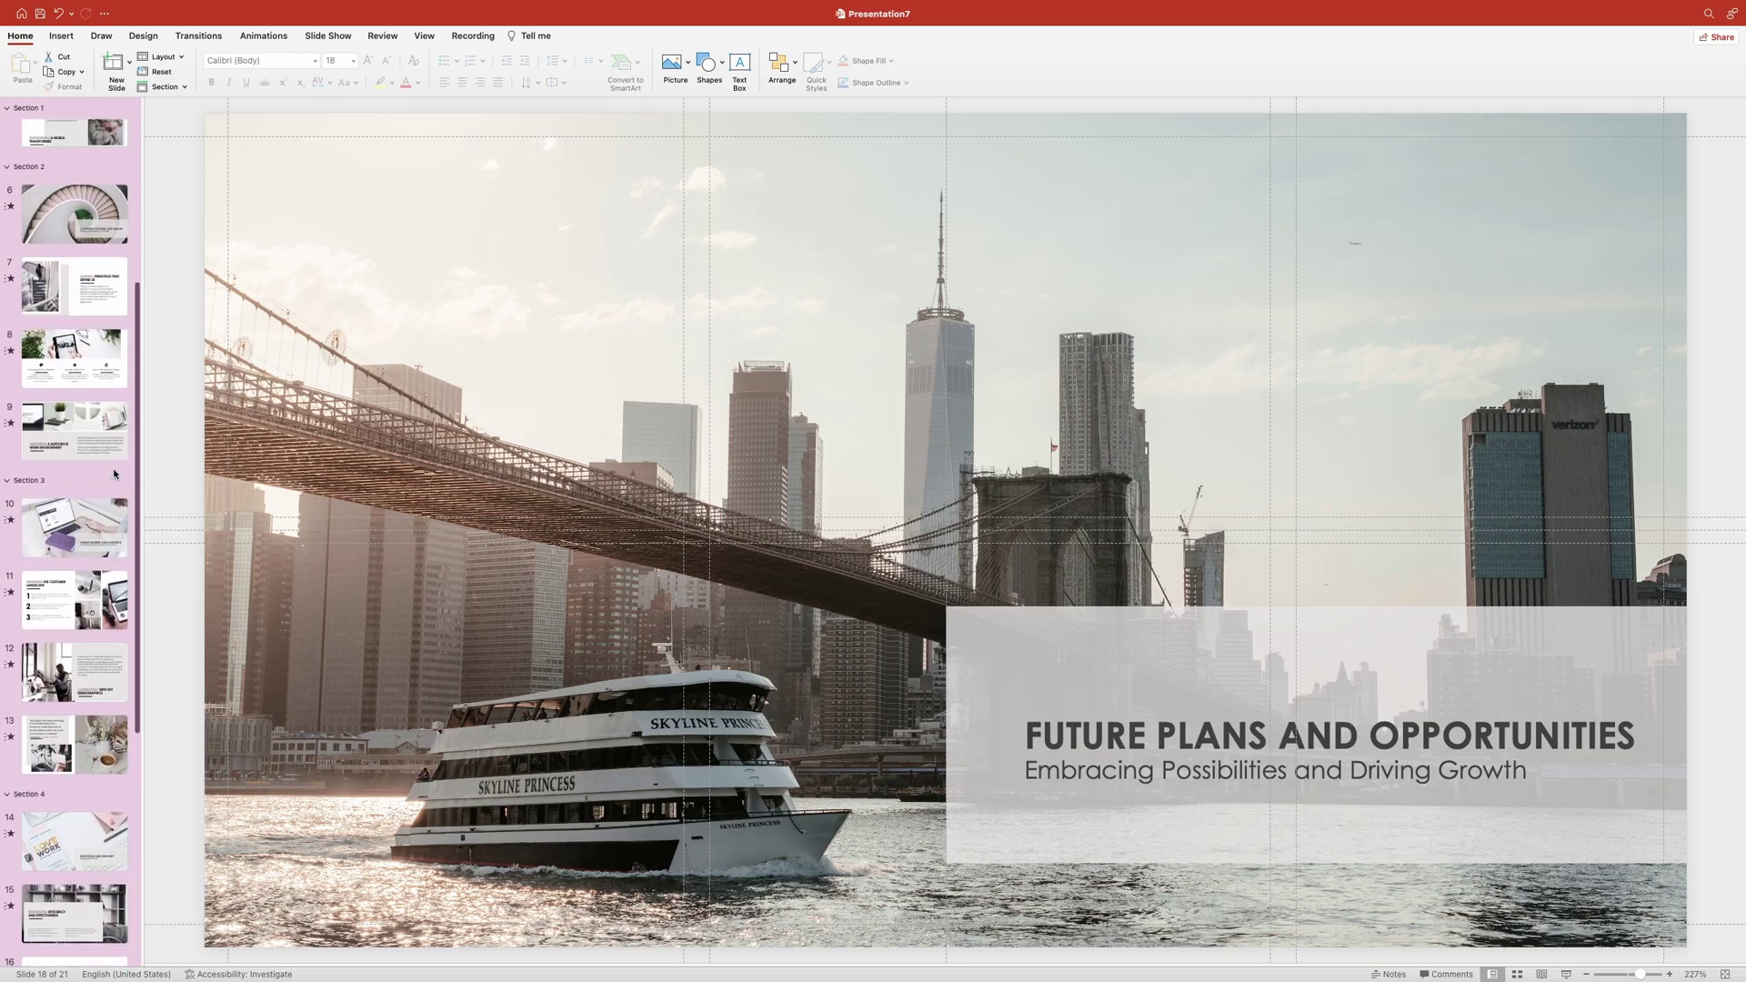
pyautogui.click(84, 163)
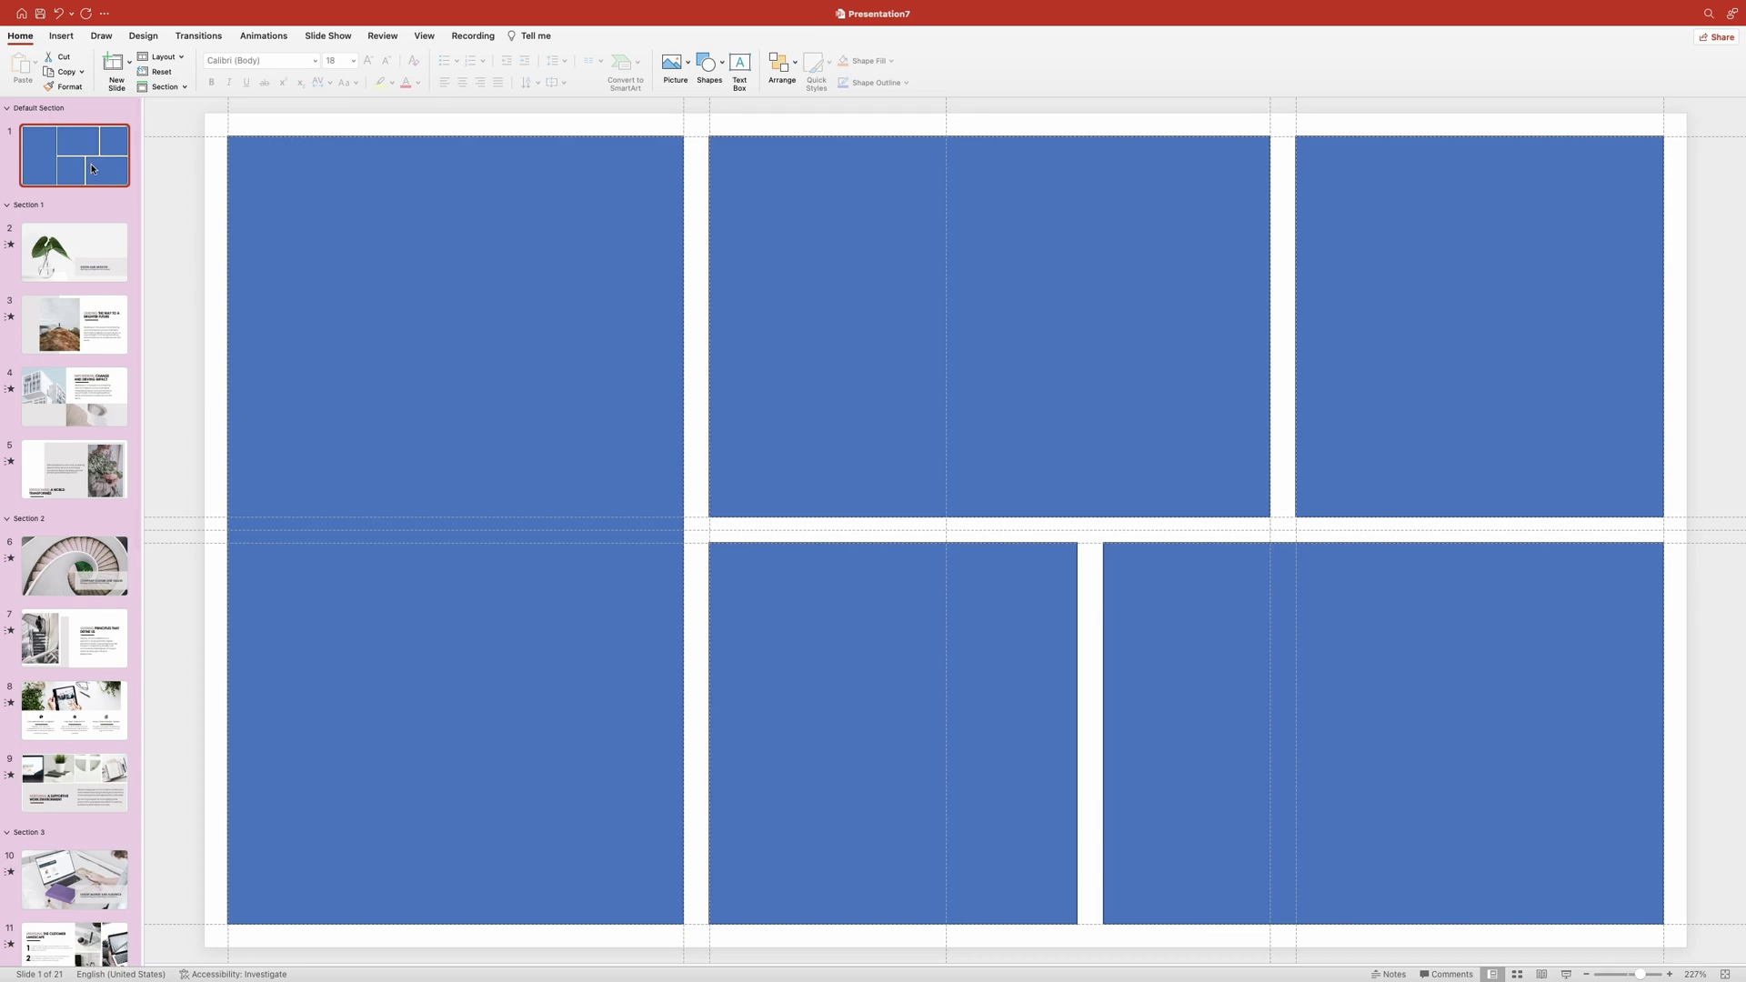
pyautogui.click(66, 40)
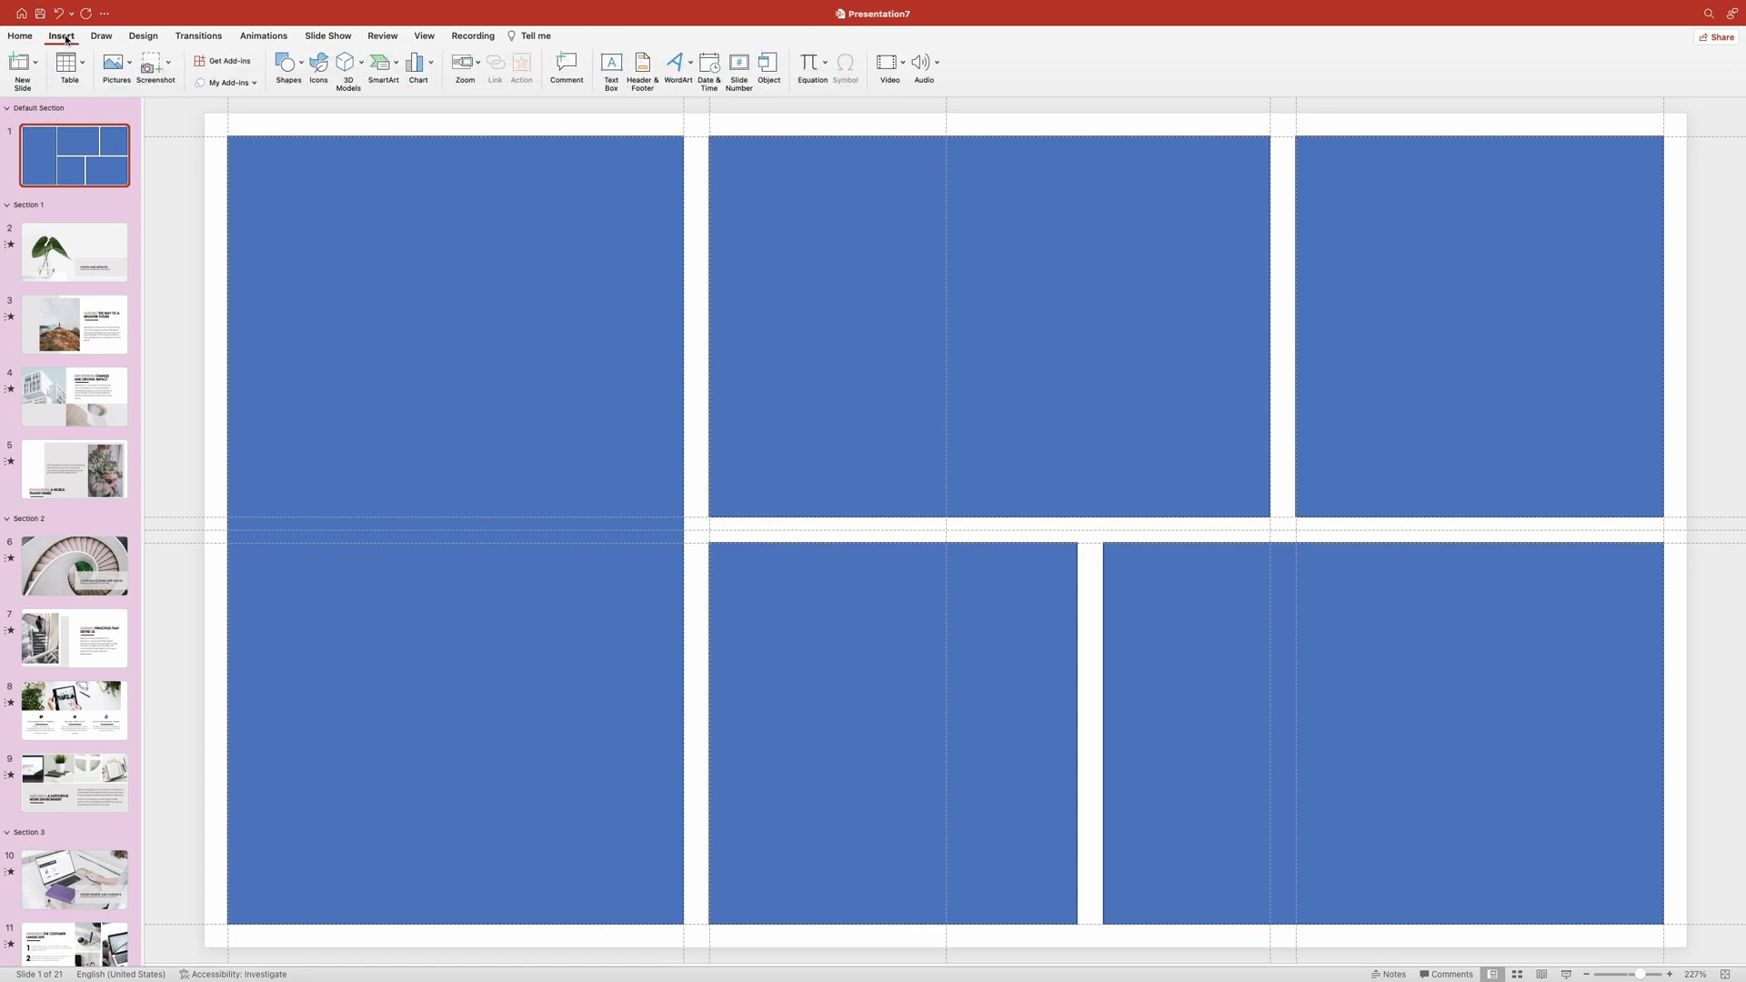
# - Insert a Section Zoom with Section 1 through Section 5 all ticked
pyautogui.click(478, 63)
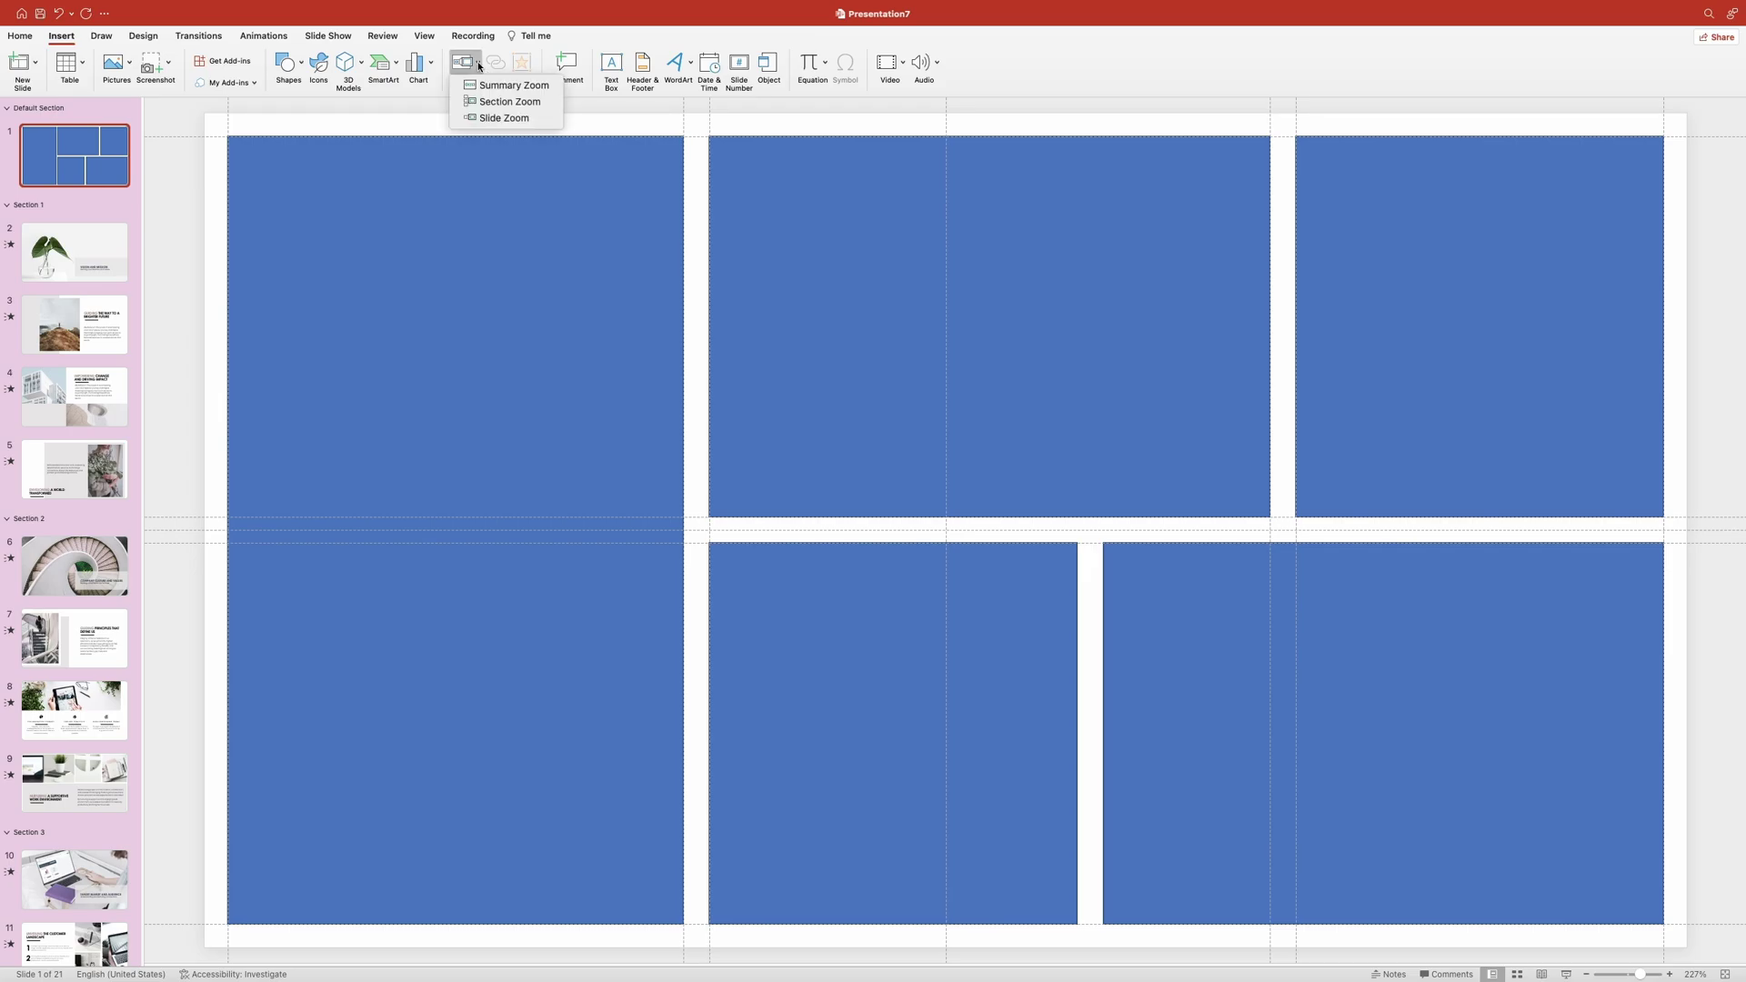
pyautogui.click(503, 101)
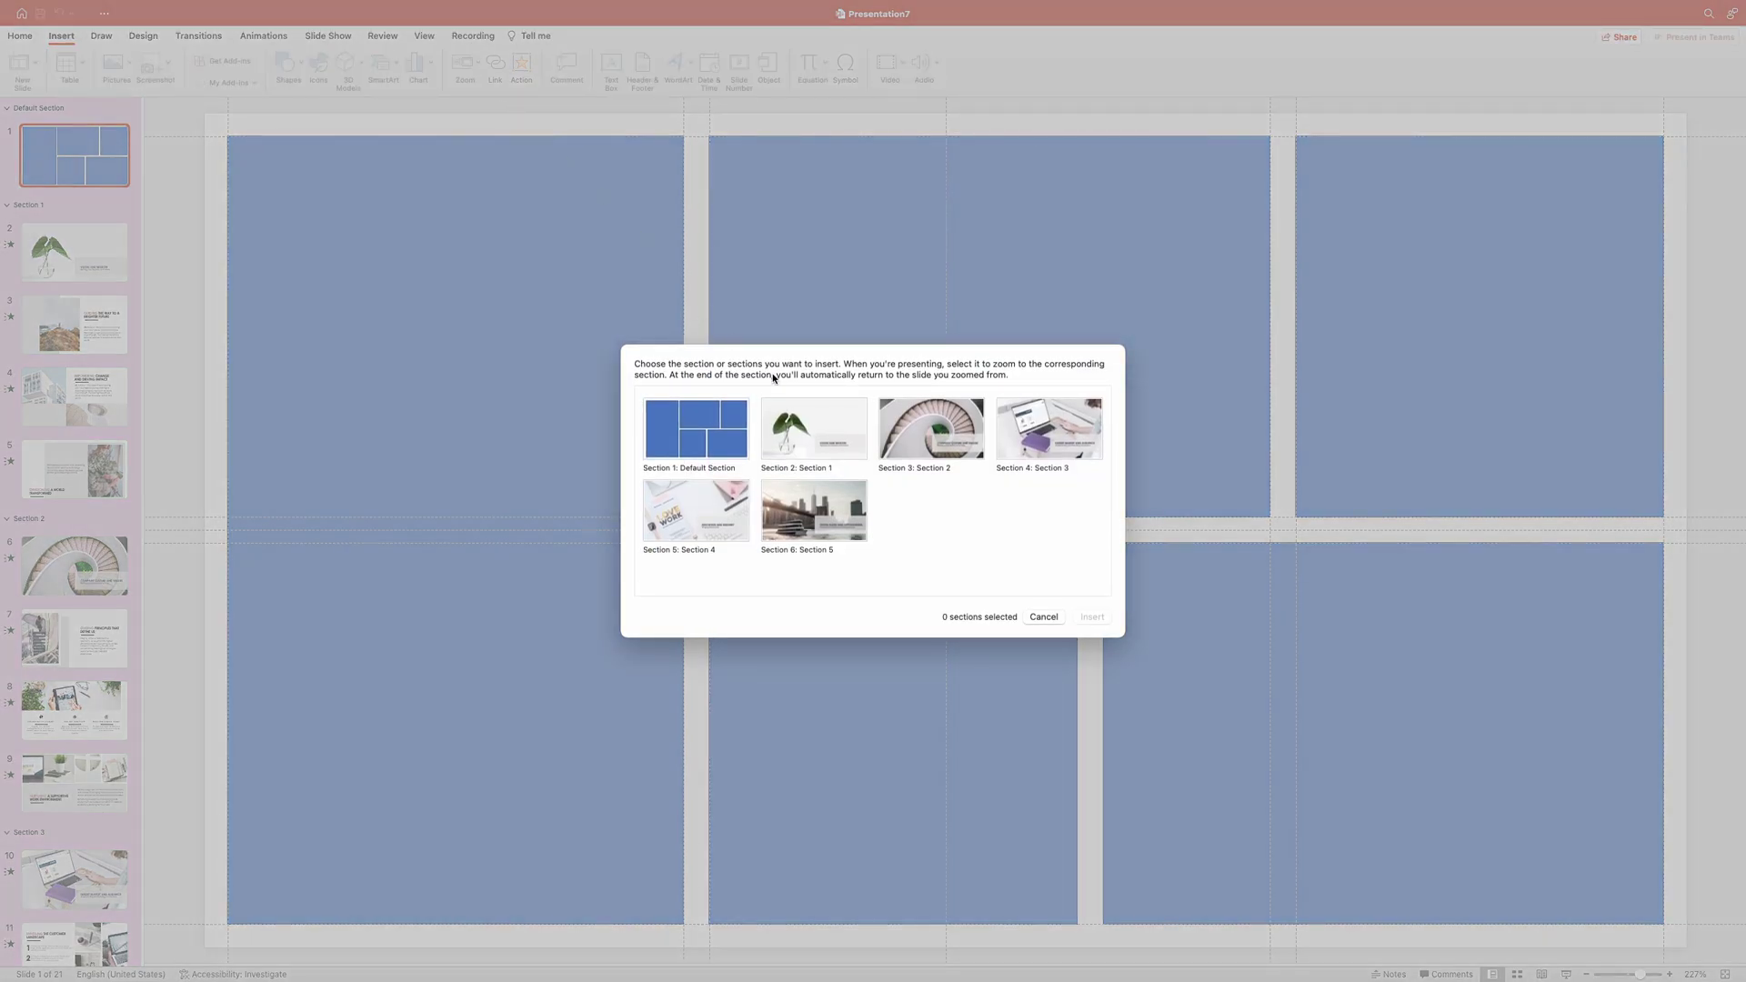
pyautogui.click(796, 435)
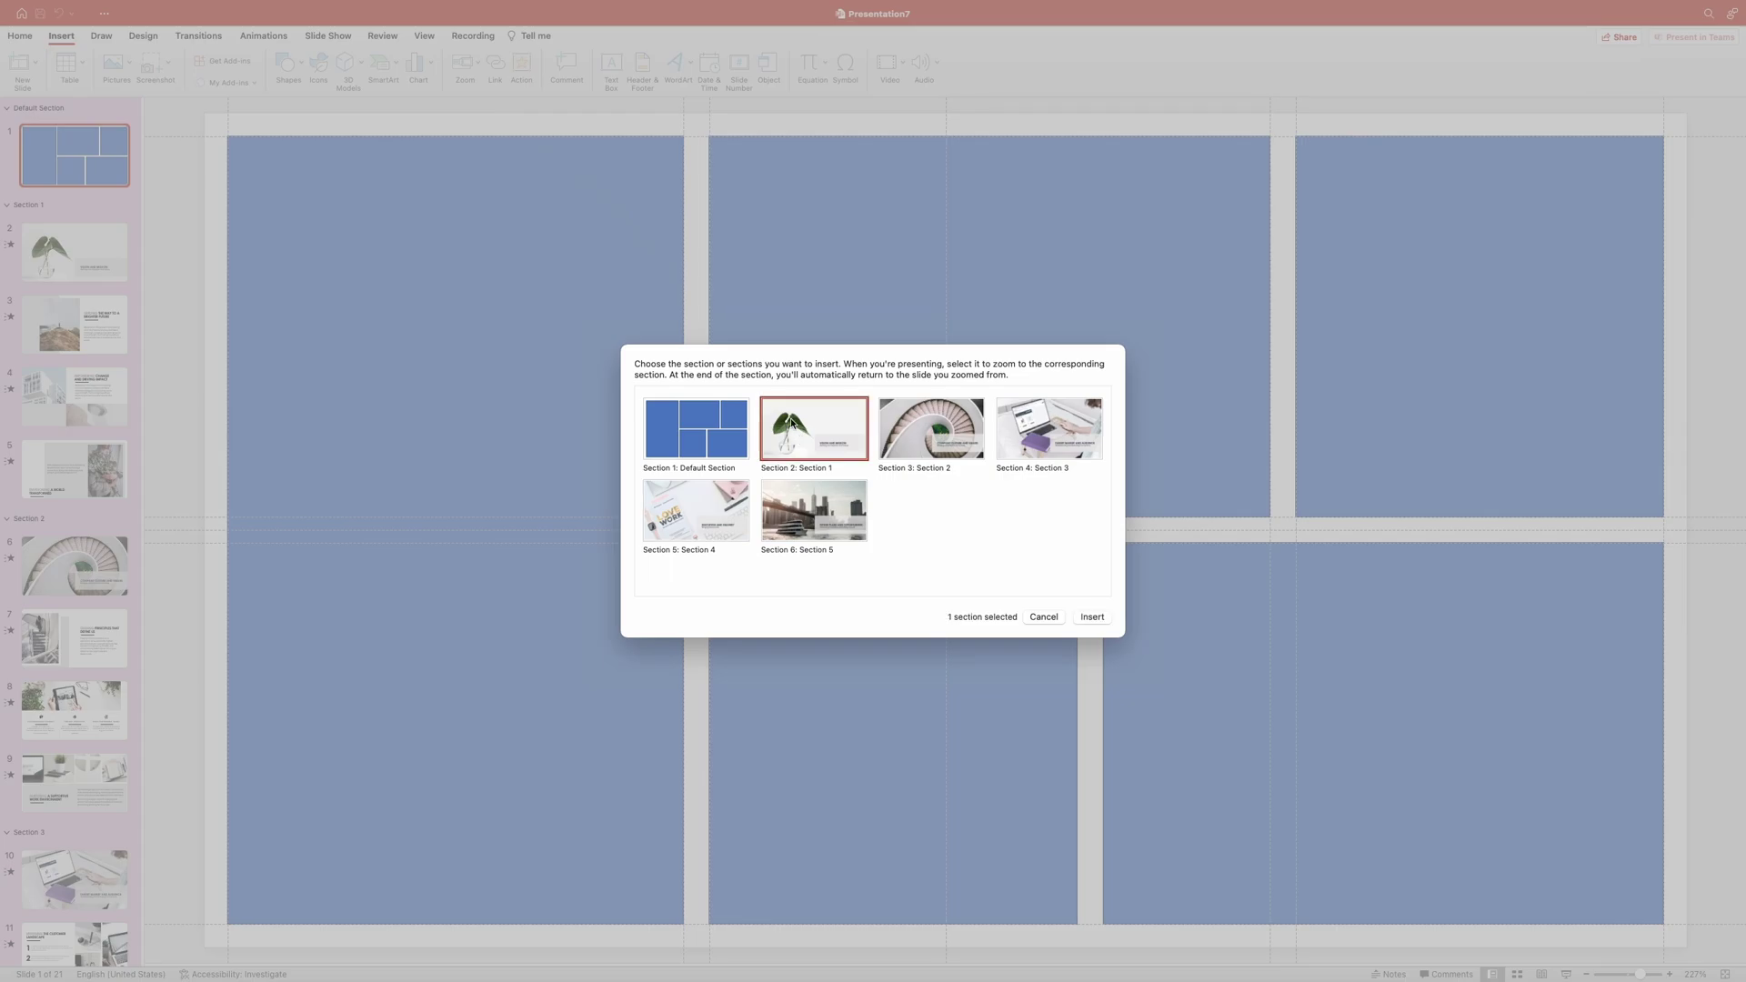
pyautogui.click(894, 424)
pyautogui.click(1045, 427)
pyautogui.click(697, 494)
pyautogui.click(814, 509)
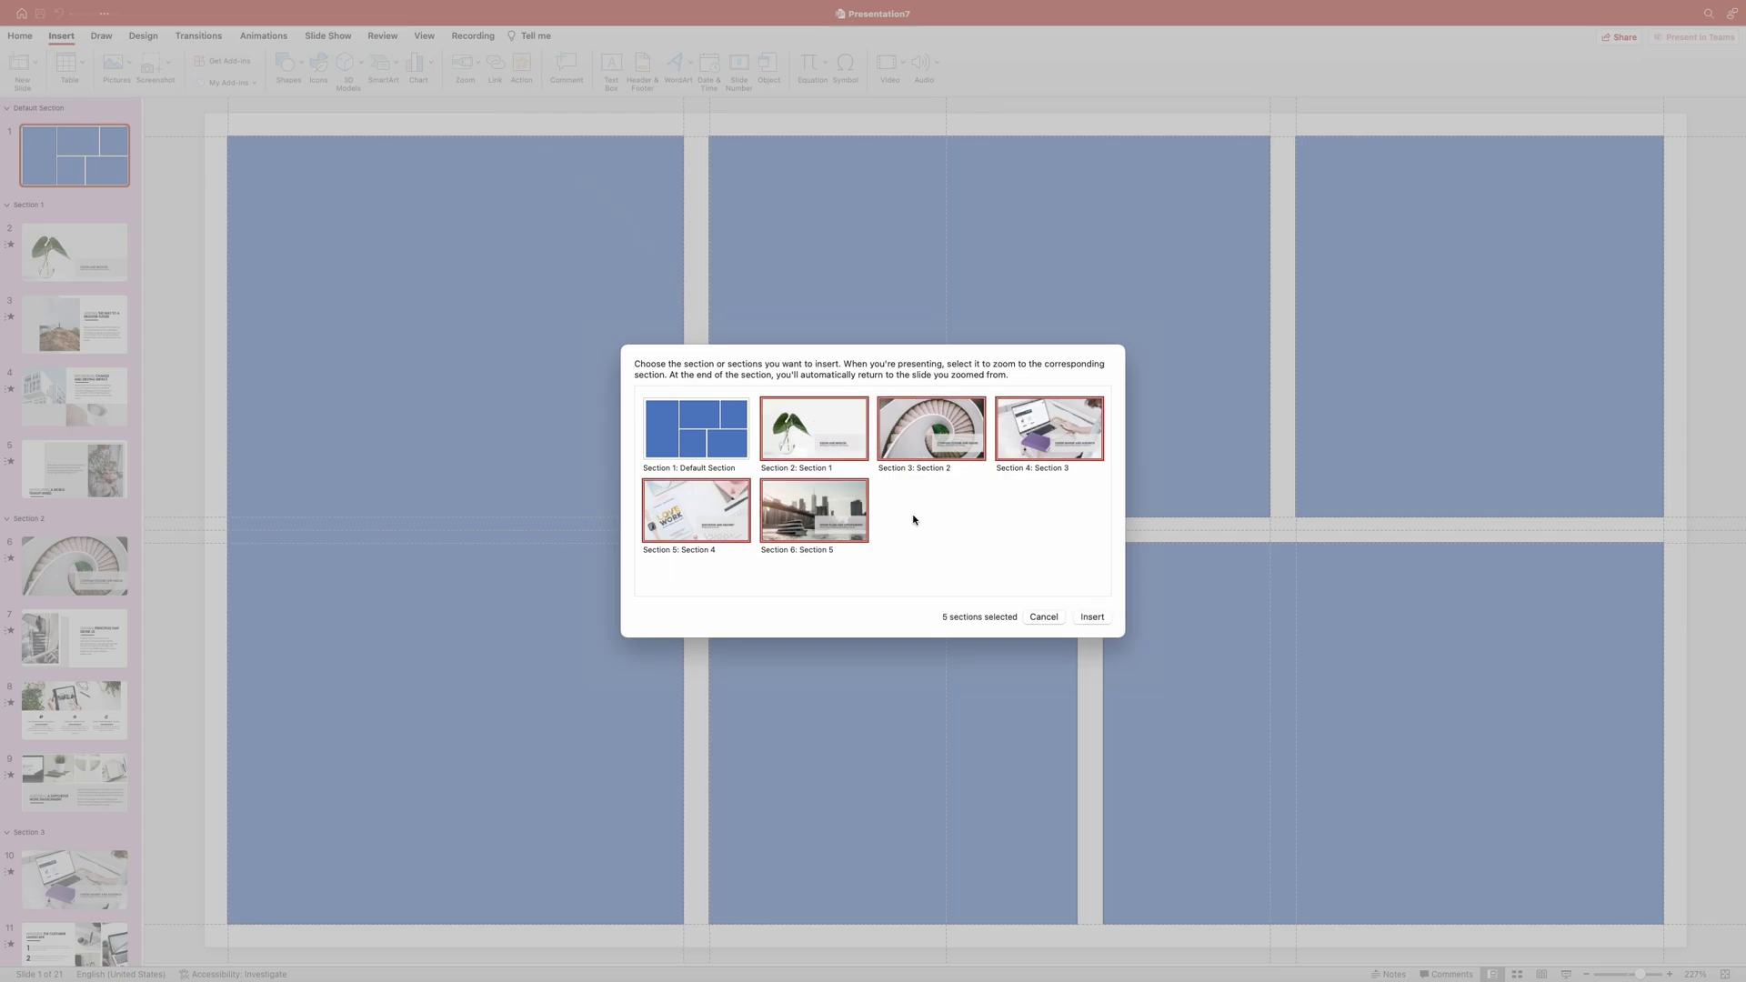
pyautogui.click(1092, 618)
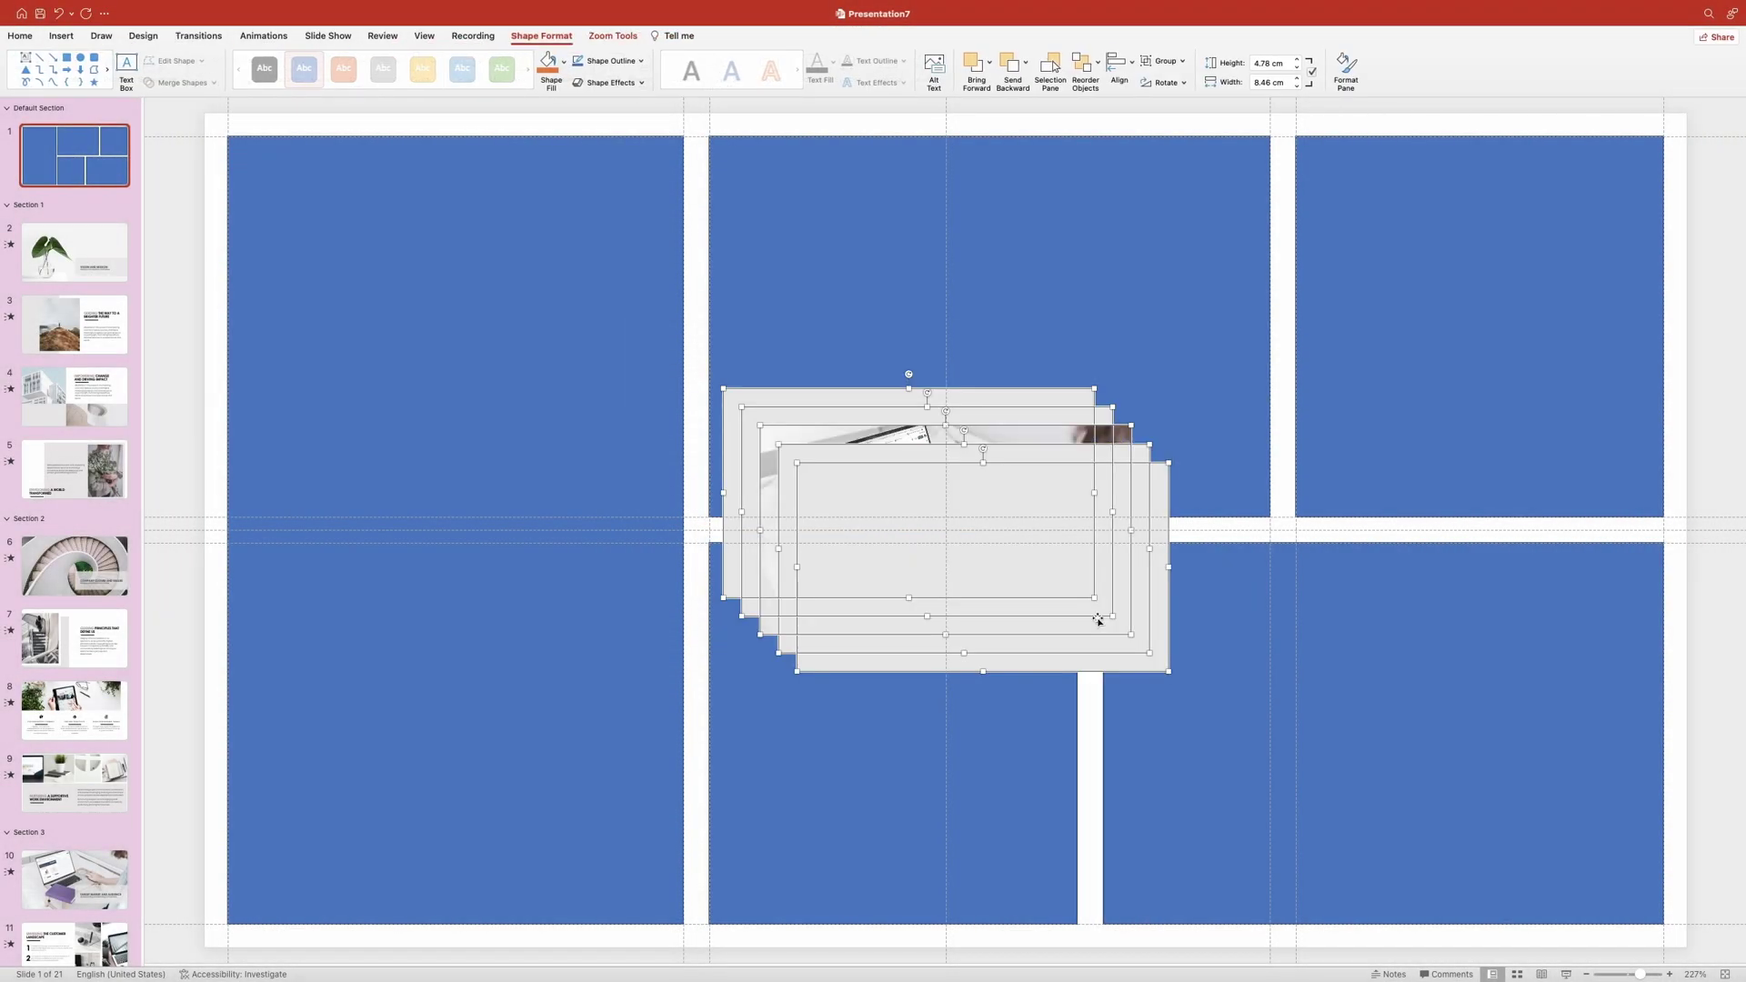
# - Fit the Vision and Mission zoom into the left column, 10.4 cm wide
pyautogui.moveTo(893, 475); pyautogui.dragTo(1406, 885)
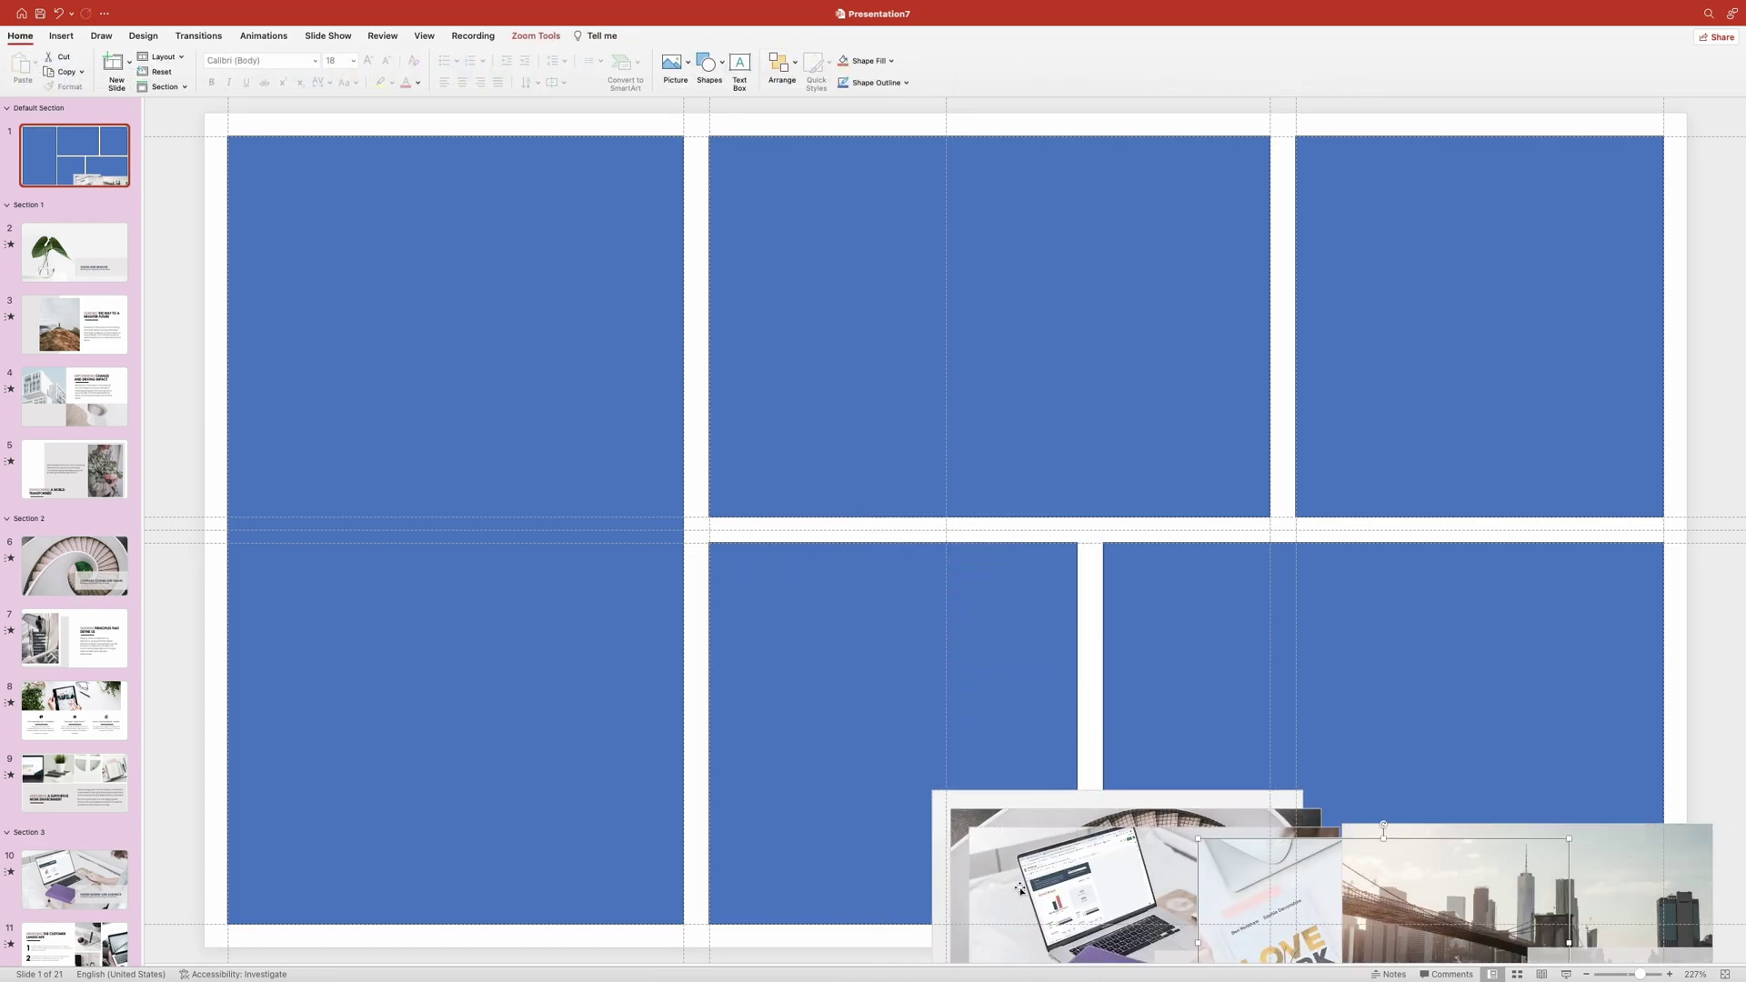
pyautogui.click(1016, 883)
pyautogui.moveTo(1015, 883); pyautogui.dragTo(348, 226)
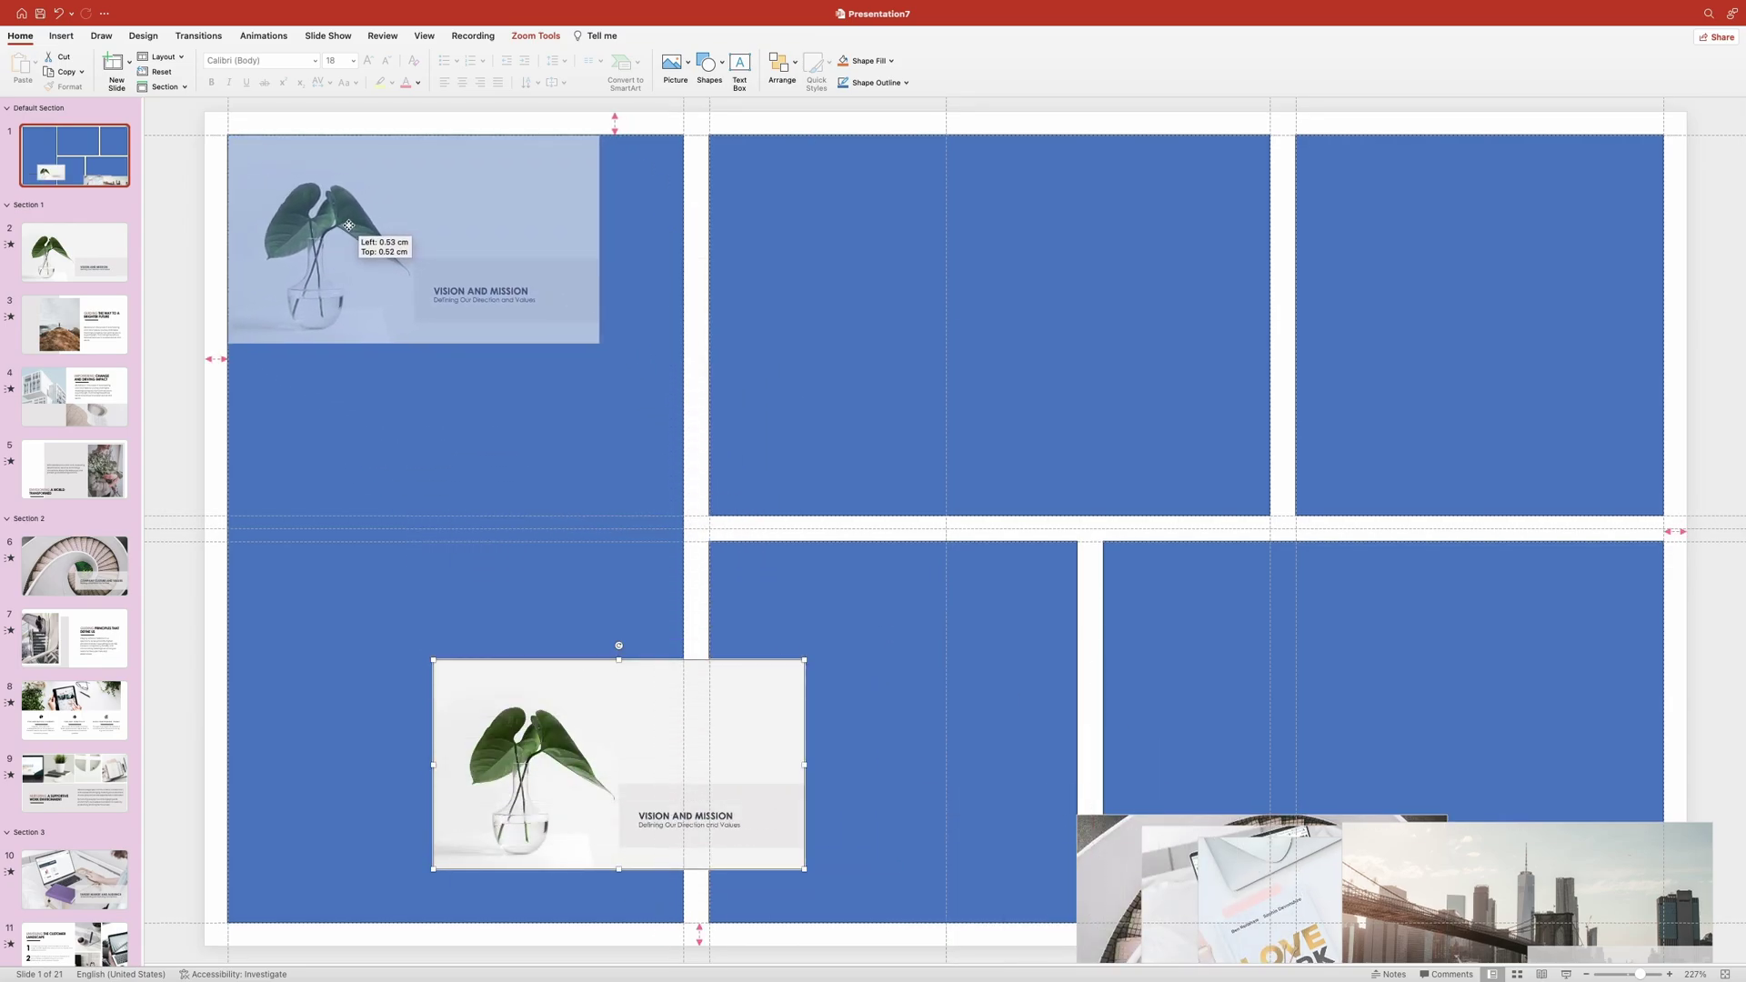
pyautogui.moveTo(348, 224); pyautogui.dragTo(348, 226)
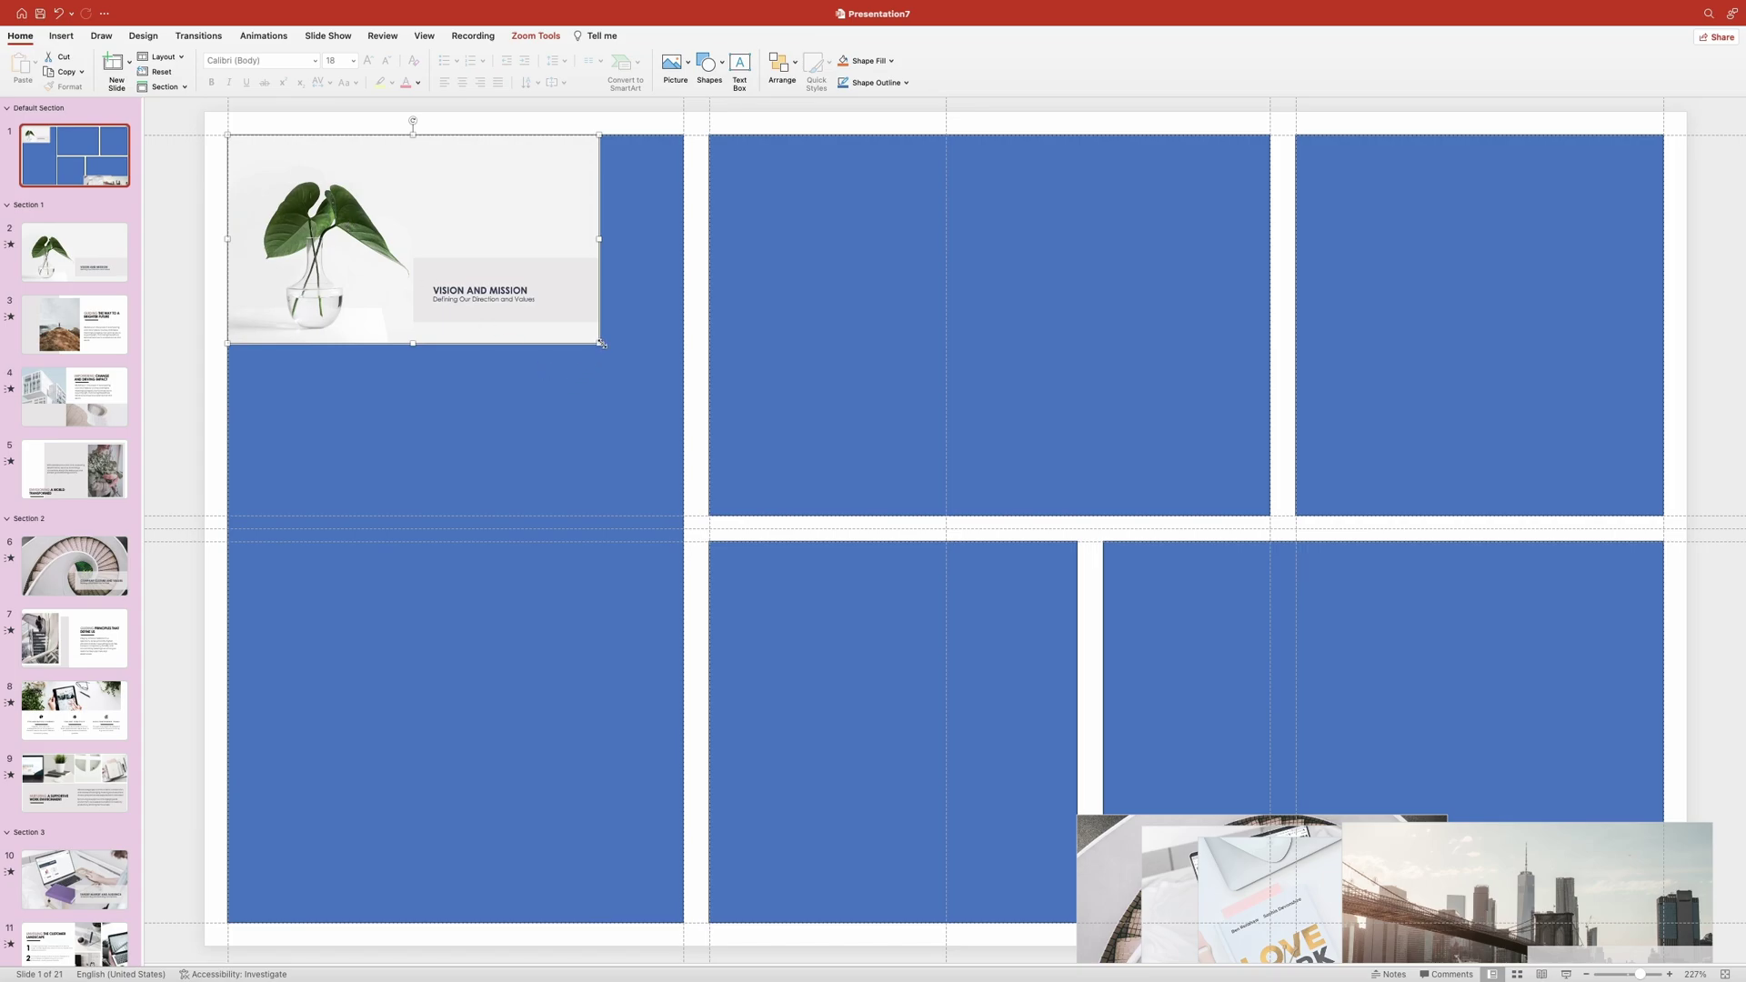
pyautogui.moveTo(600, 343); pyautogui.dragTo(908, 923)
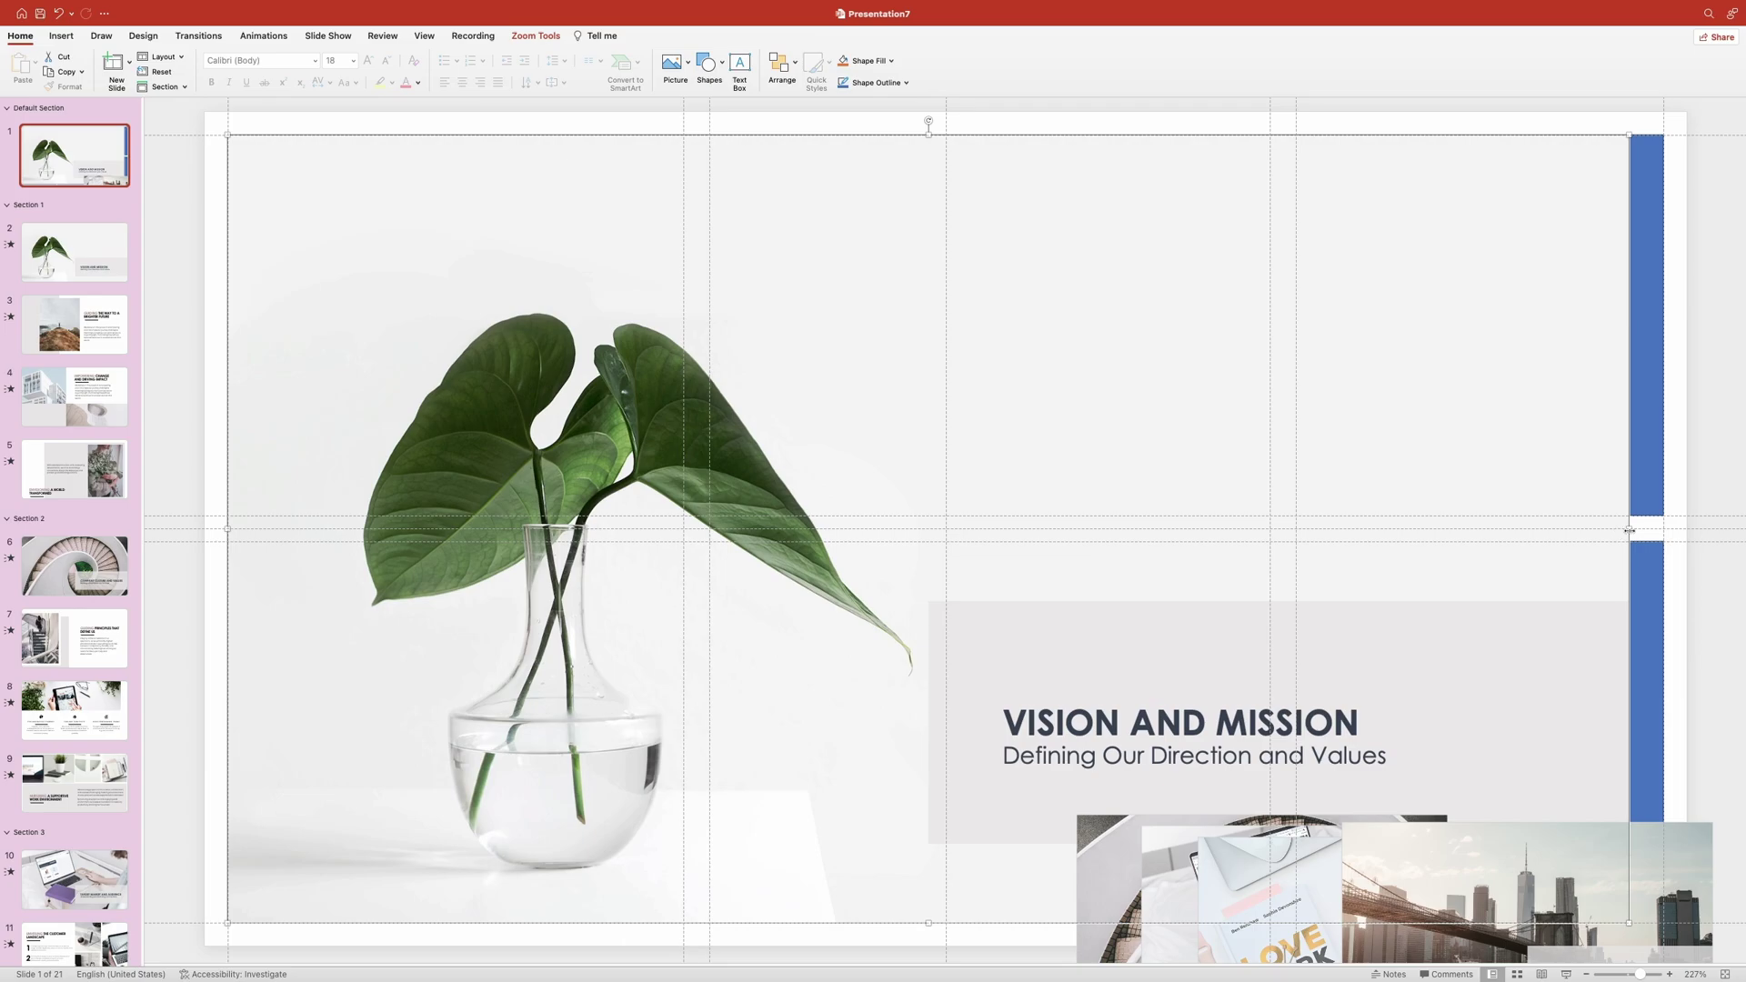
pyautogui.moveTo(1628, 530); pyautogui.dragTo(684, 494)
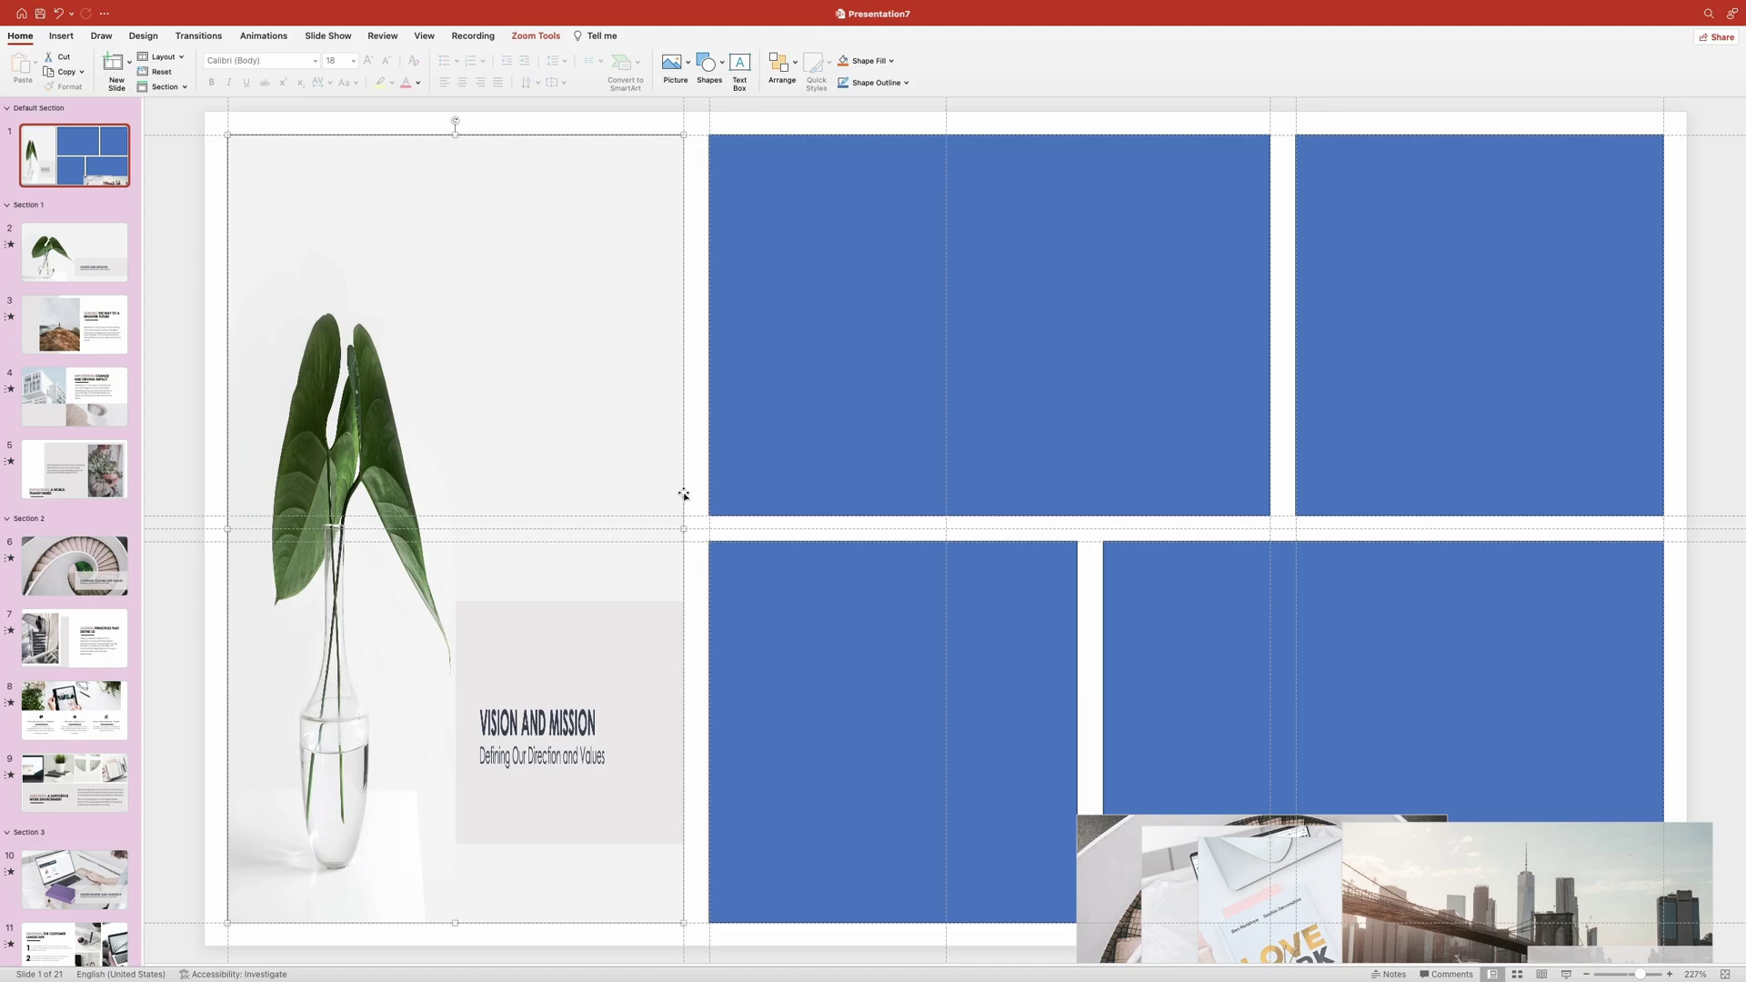
# - Size the staircase and laptop zooms to fill the top-middle and top-right cells
pyautogui.moveTo(1096, 852); pyautogui.dragTo(729, 172)
pyautogui.moveTo(1078, 344); pyautogui.dragTo(1270, 517)
pyautogui.moveTo(1162, 922); pyautogui.dragTo(1319, 232)
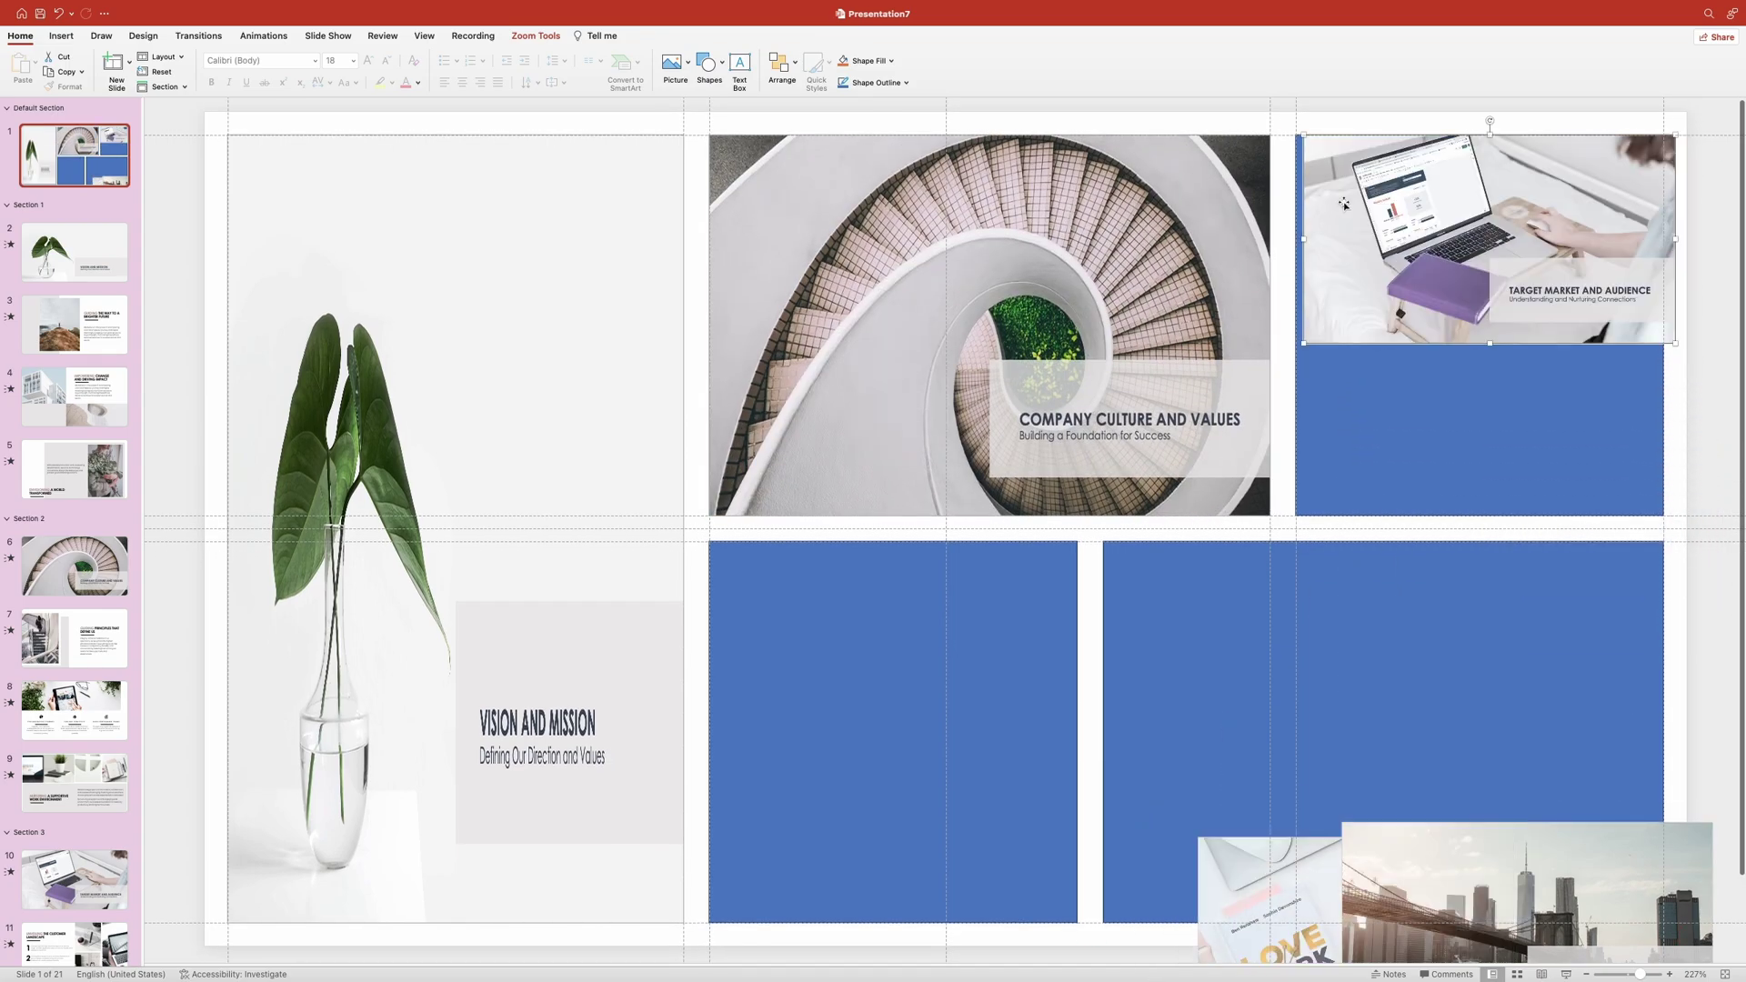
pyautogui.moveTo(1667, 344); pyautogui.dragTo(1420, 325)
# - Size the book and city bridge zooms to fill the two lower-right cells
pyautogui.moveTo(1246, 872); pyautogui.dragTo(773, 583)
pyautogui.moveTo(1081, 750); pyautogui.dragTo(1386, 922)
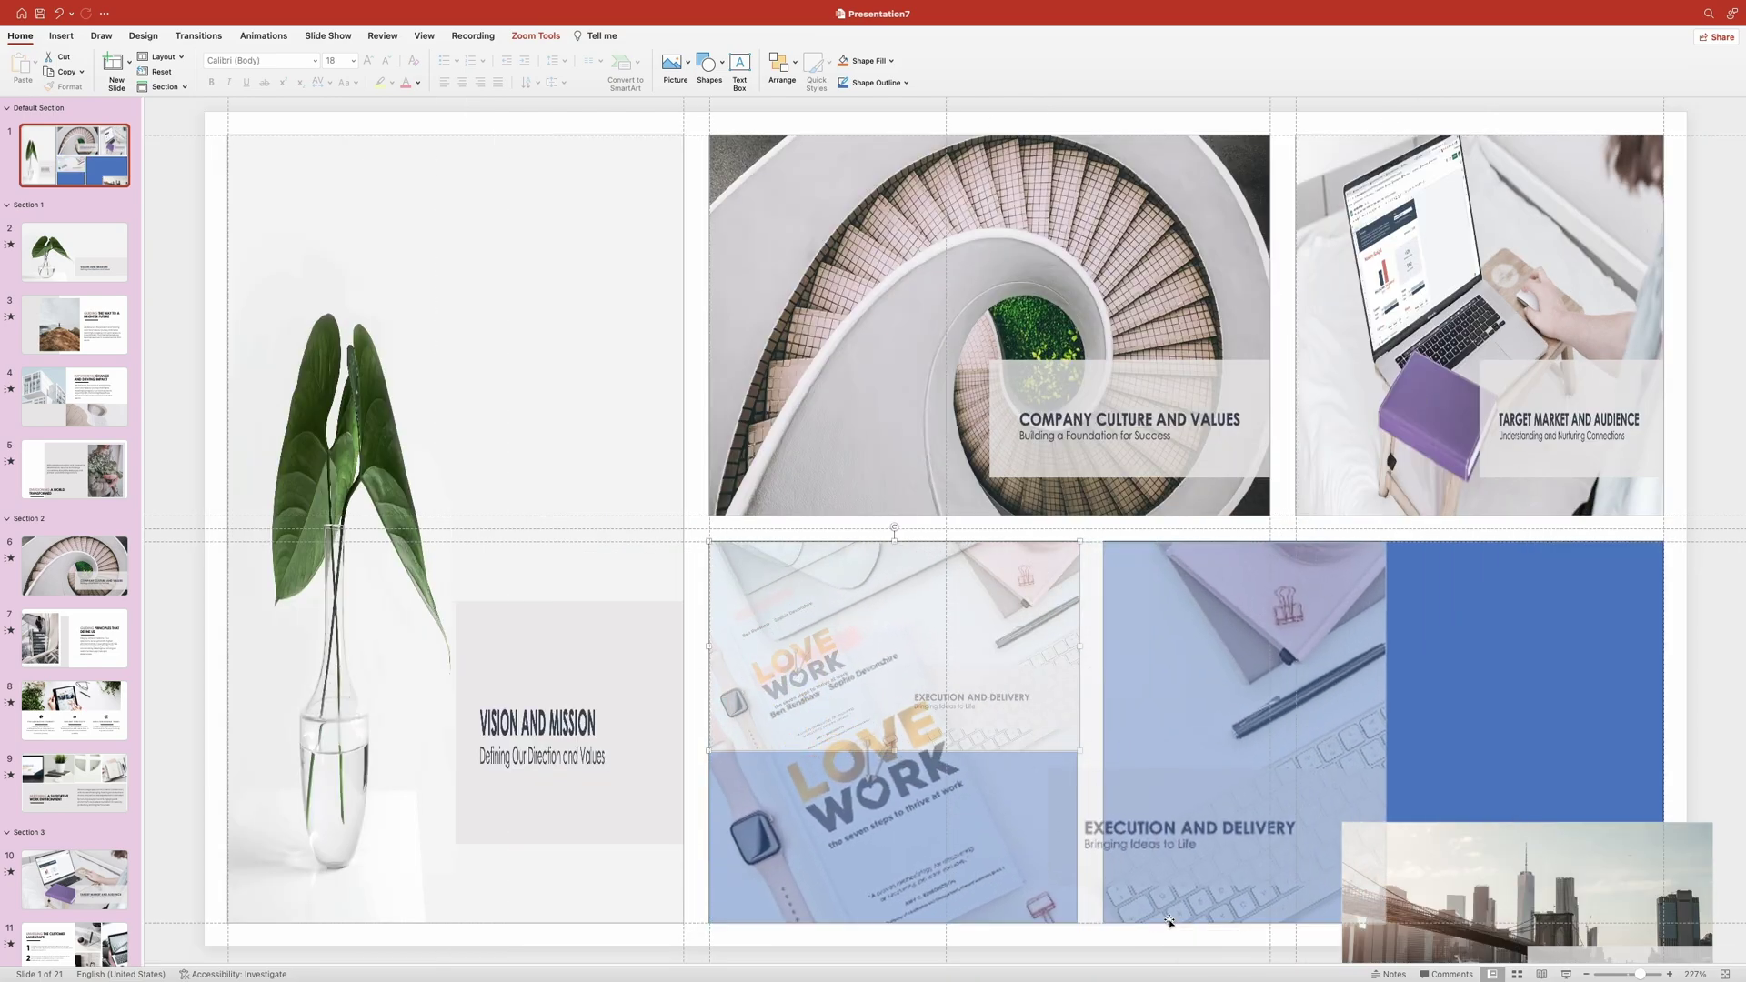
pyautogui.moveTo(1386, 732); pyautogui.dragTo(1076, 732)
pyautogui.moveTo(1459, 921); pyautogui.dragTo(1221, 642)
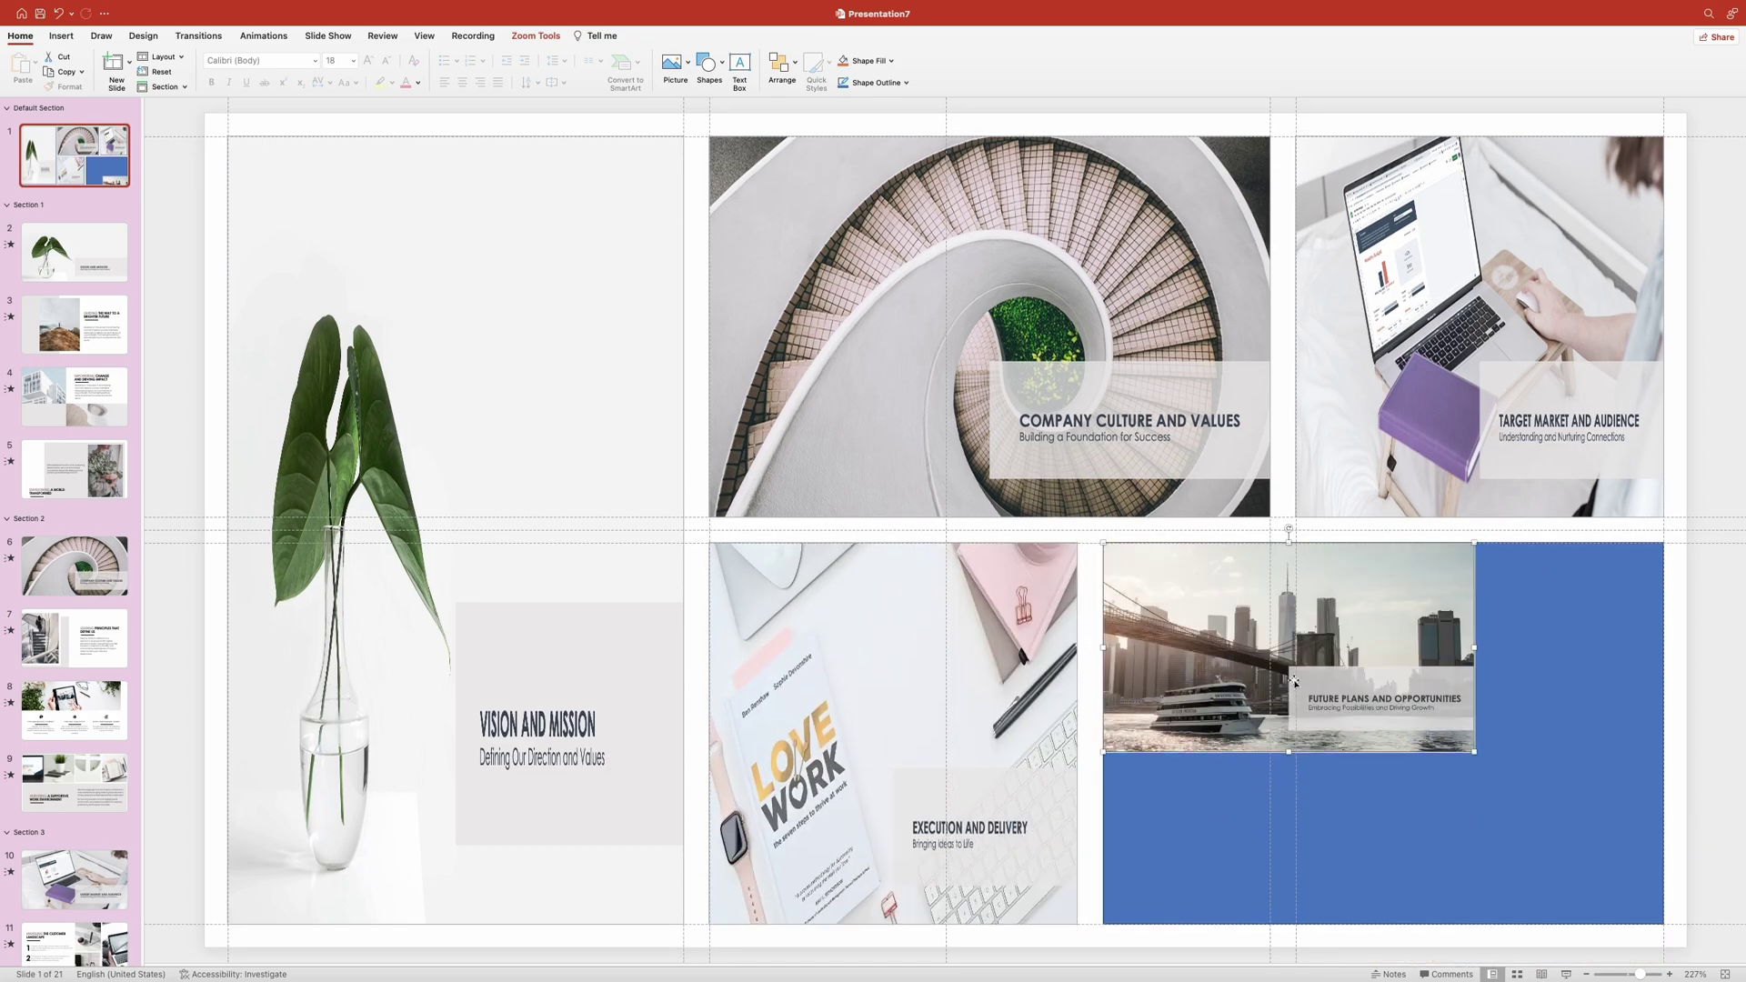
pyautogui.moveTo(1473, 751); pyautogui.dragTo(1639, 925)
pyautogui.hscroll(2, 1639, 925)
pyautogui.moveTo(1727, 733); pyautogui.dragTo(1611, 733)
# - Copy slide 2's plant background picture and paste it onto slide 1
pyautogui.click(1707, 708)
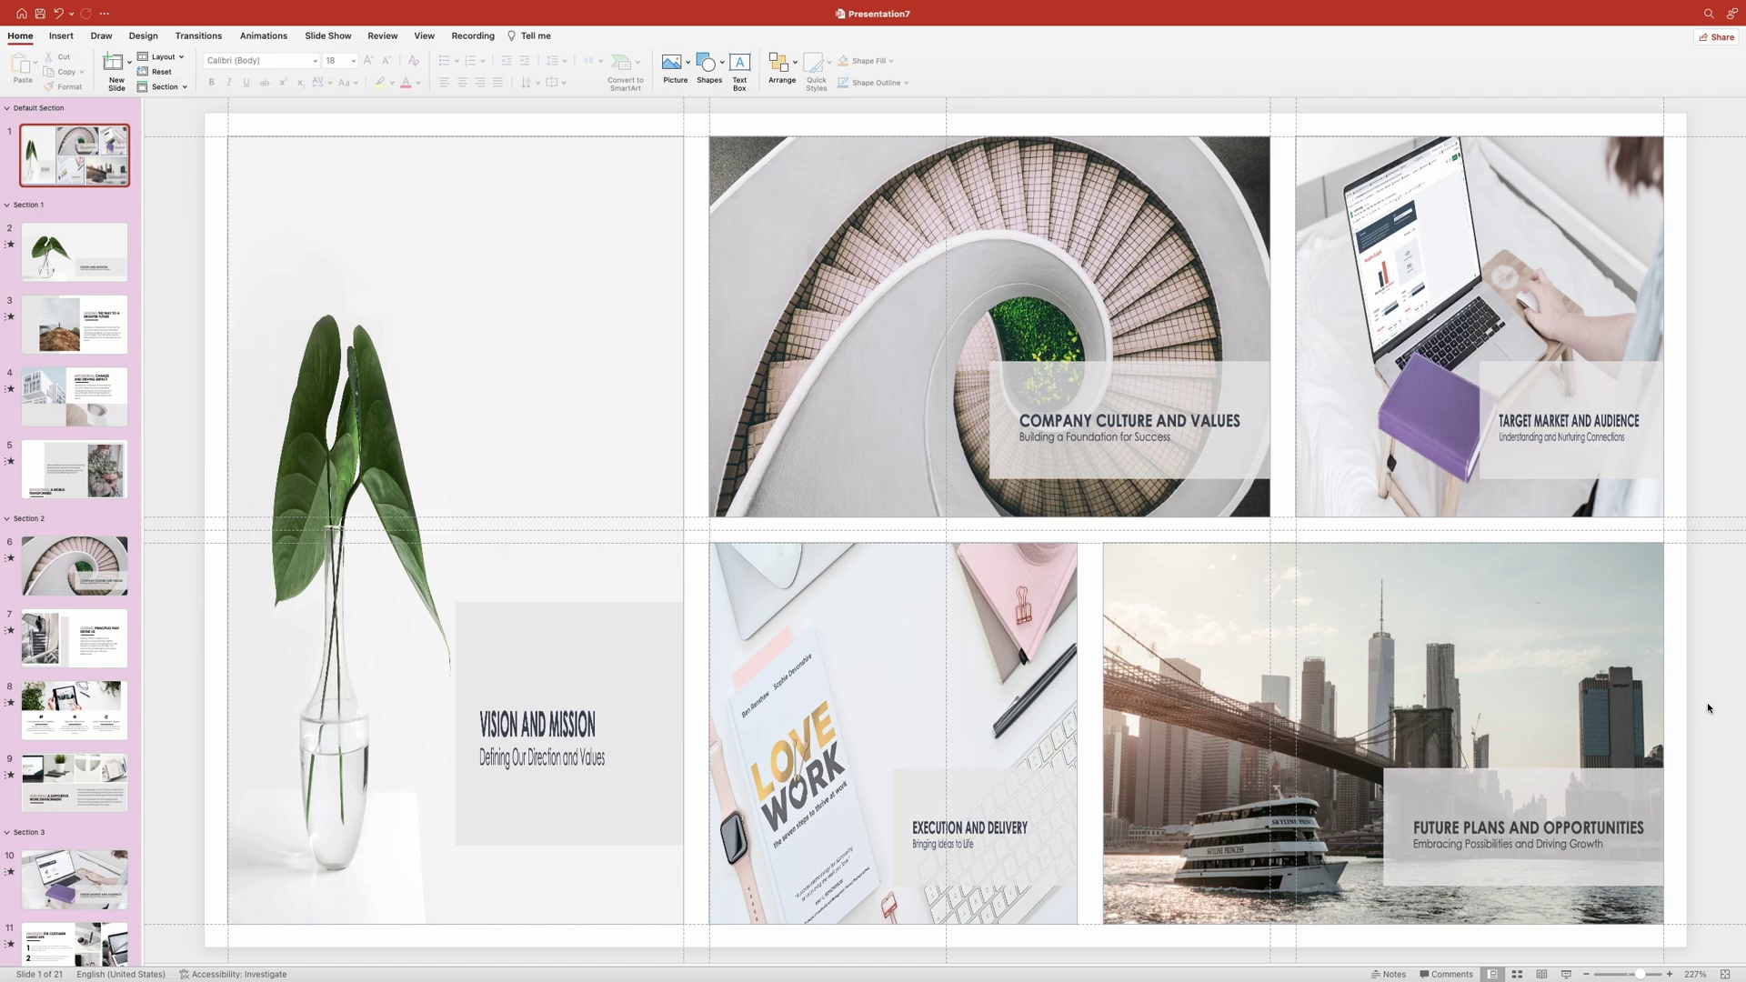
pyautogui.click(71, 240)
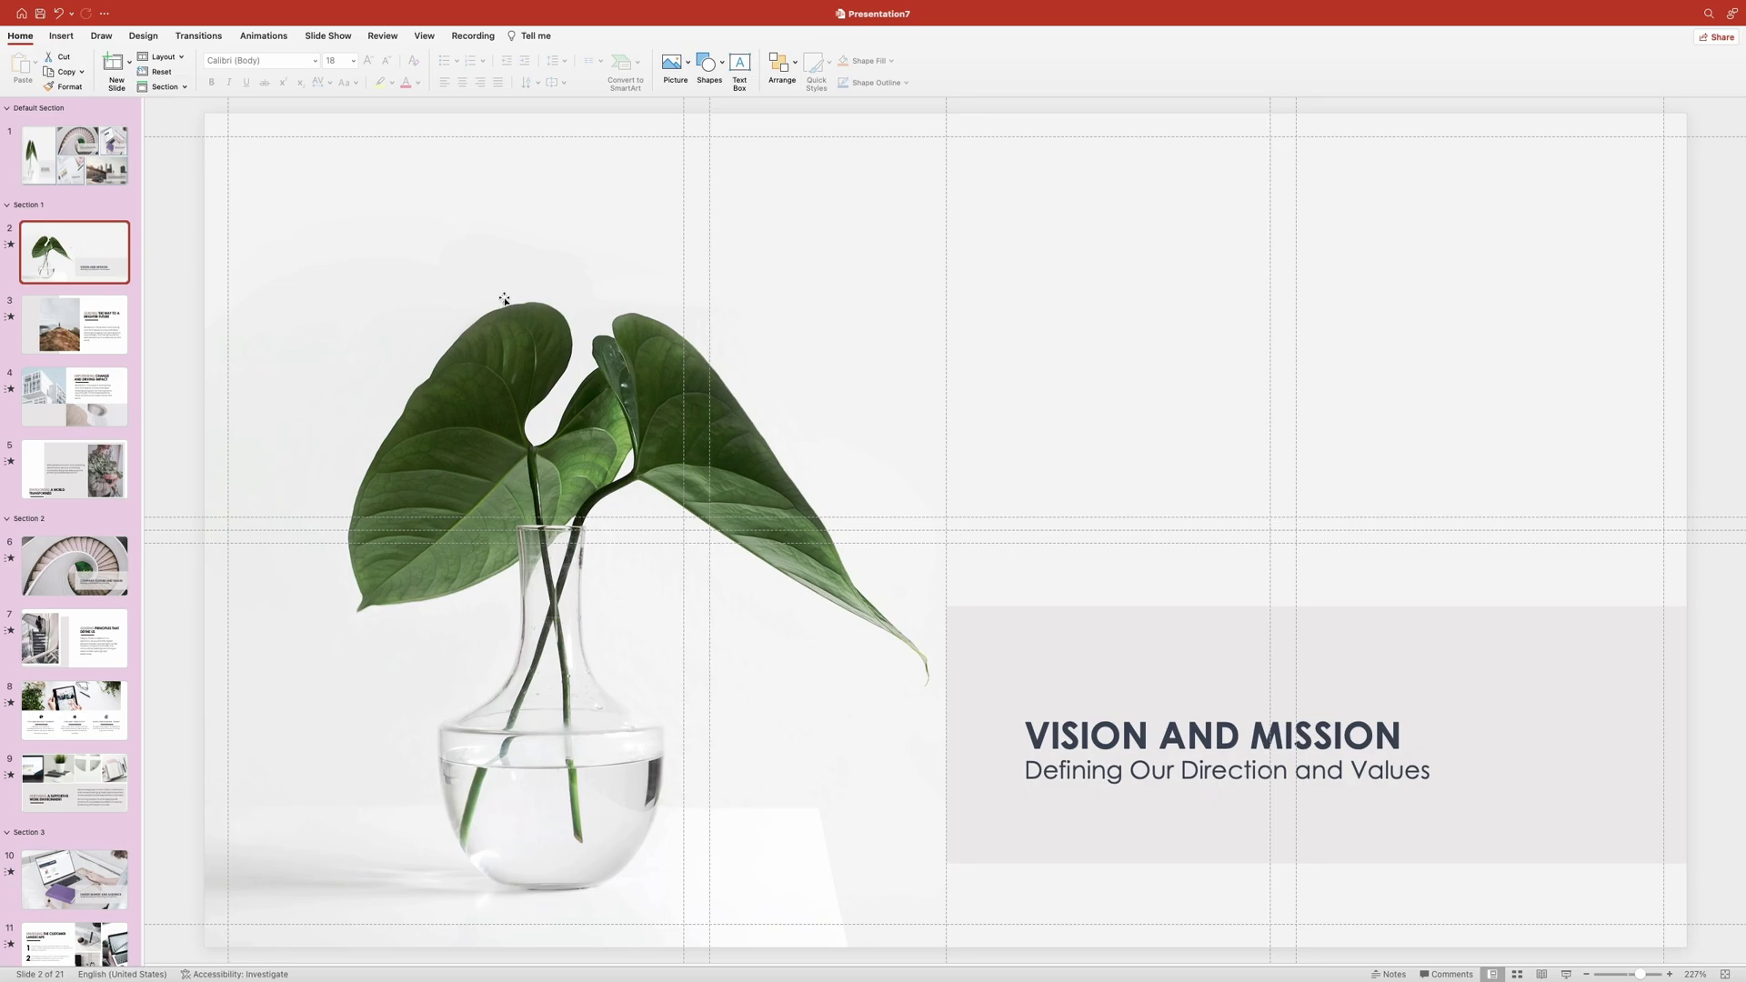
pyautogui.click(486, 277)
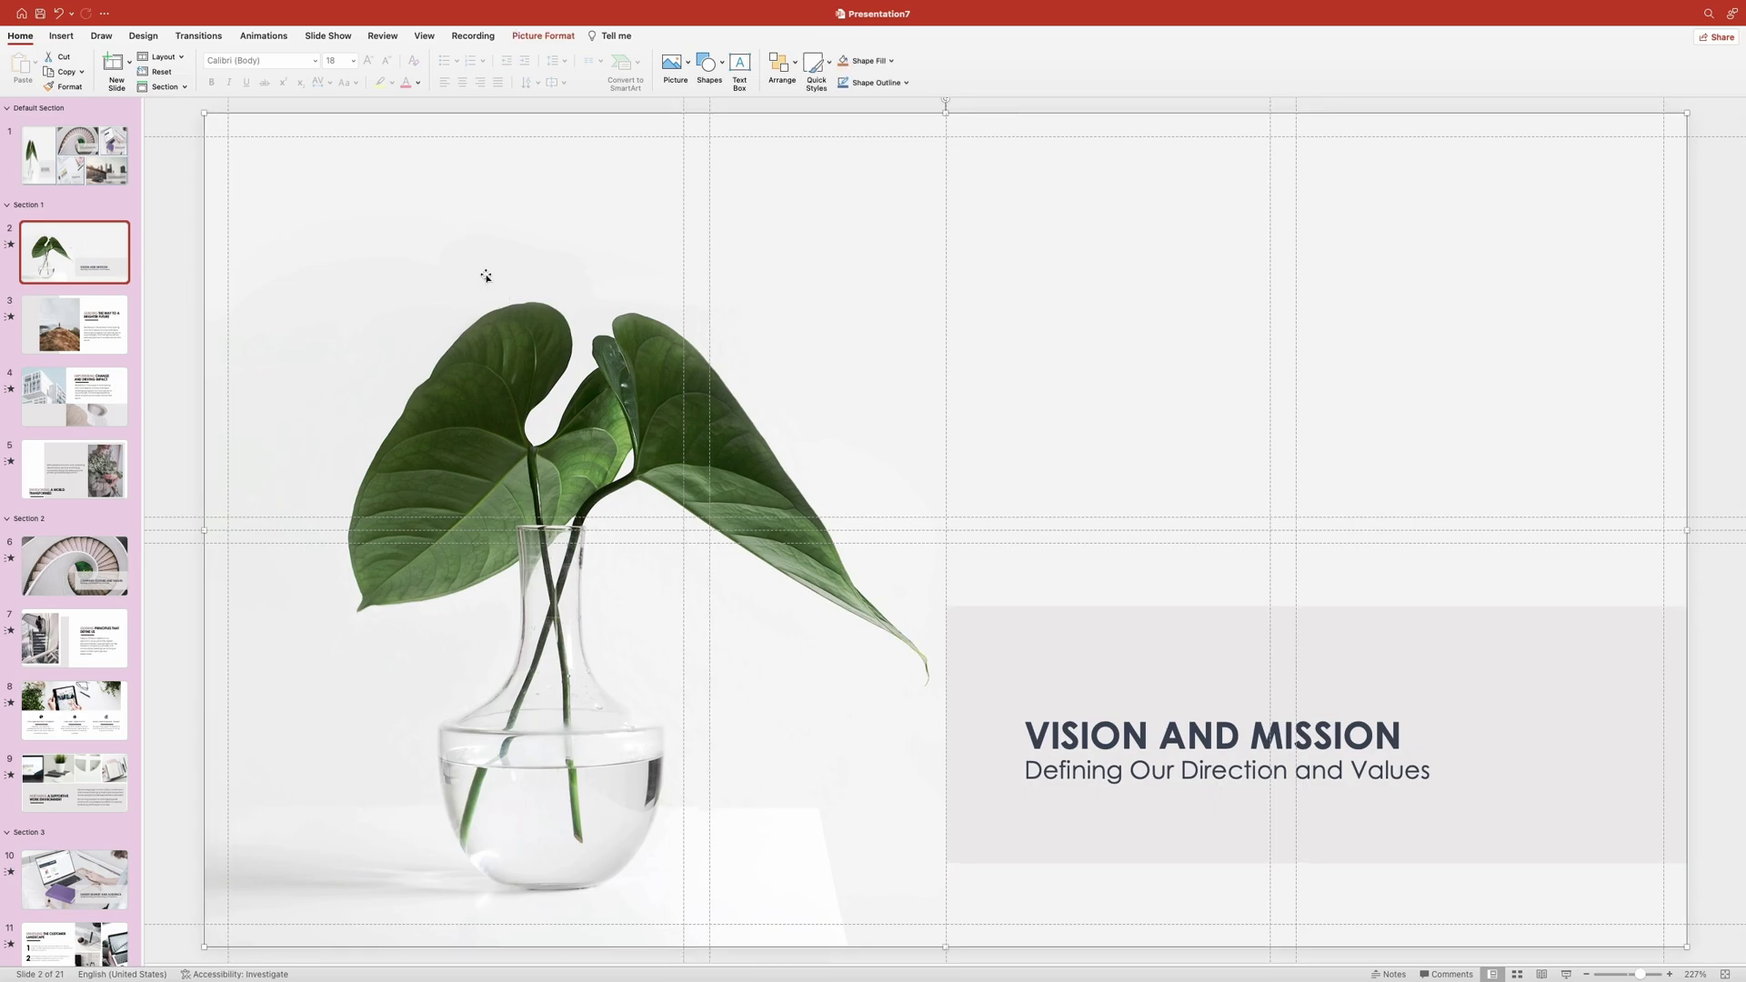
pyautogui.press('super+c')
pyautogui.click(90, 152)
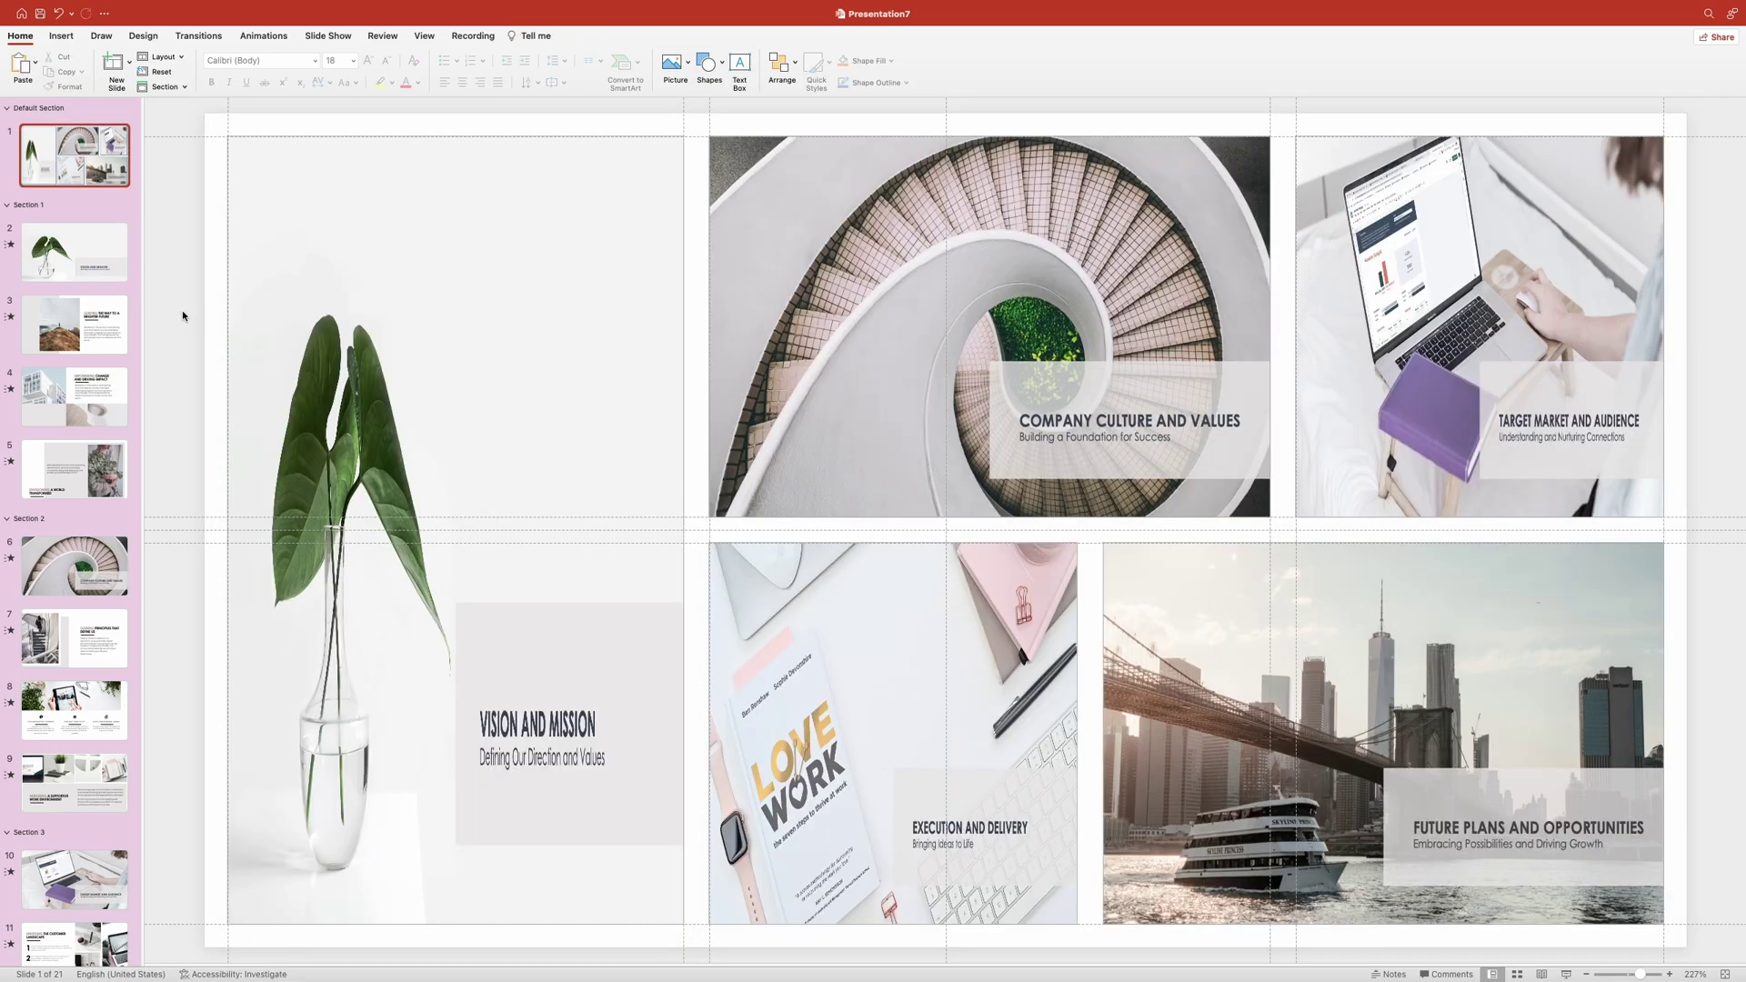
pyautogui.press('super+v')
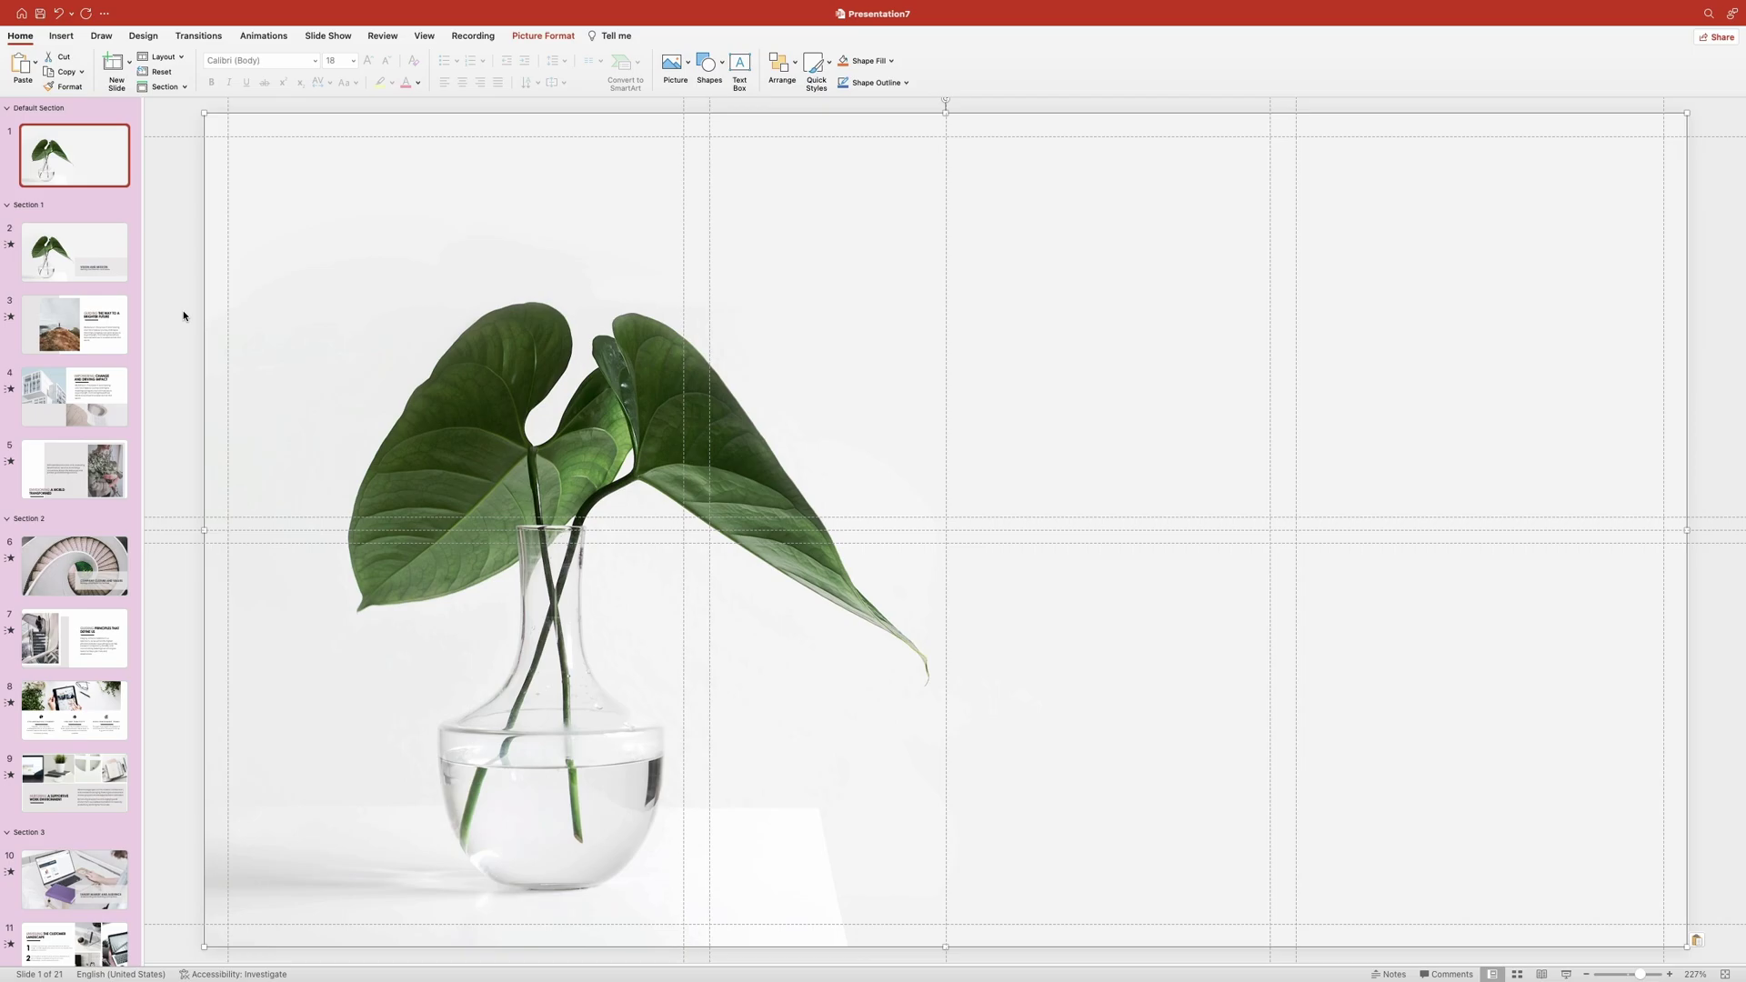
# - Insert an image file from the images folder, then delete that extra picture
pyautogui.click(687, 61)
pyautogui.click(727, 101)
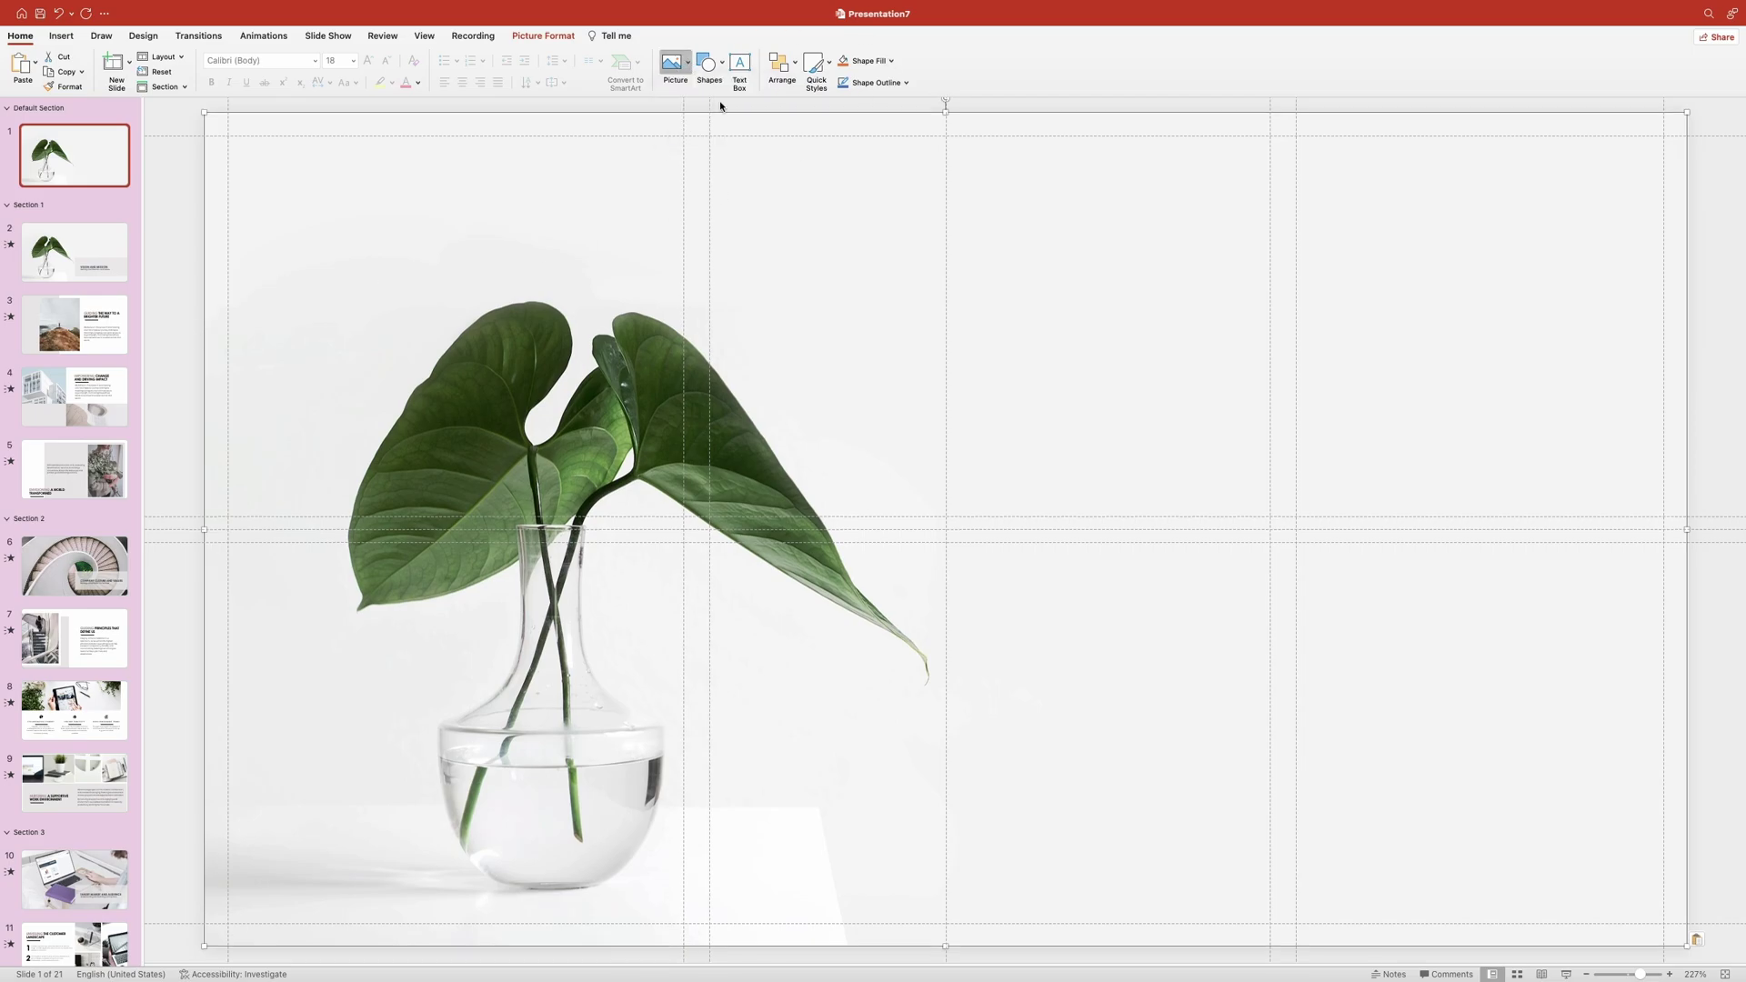
pyautogui.scroll(2, 938, 373)
pyautogui.click(721, 420)
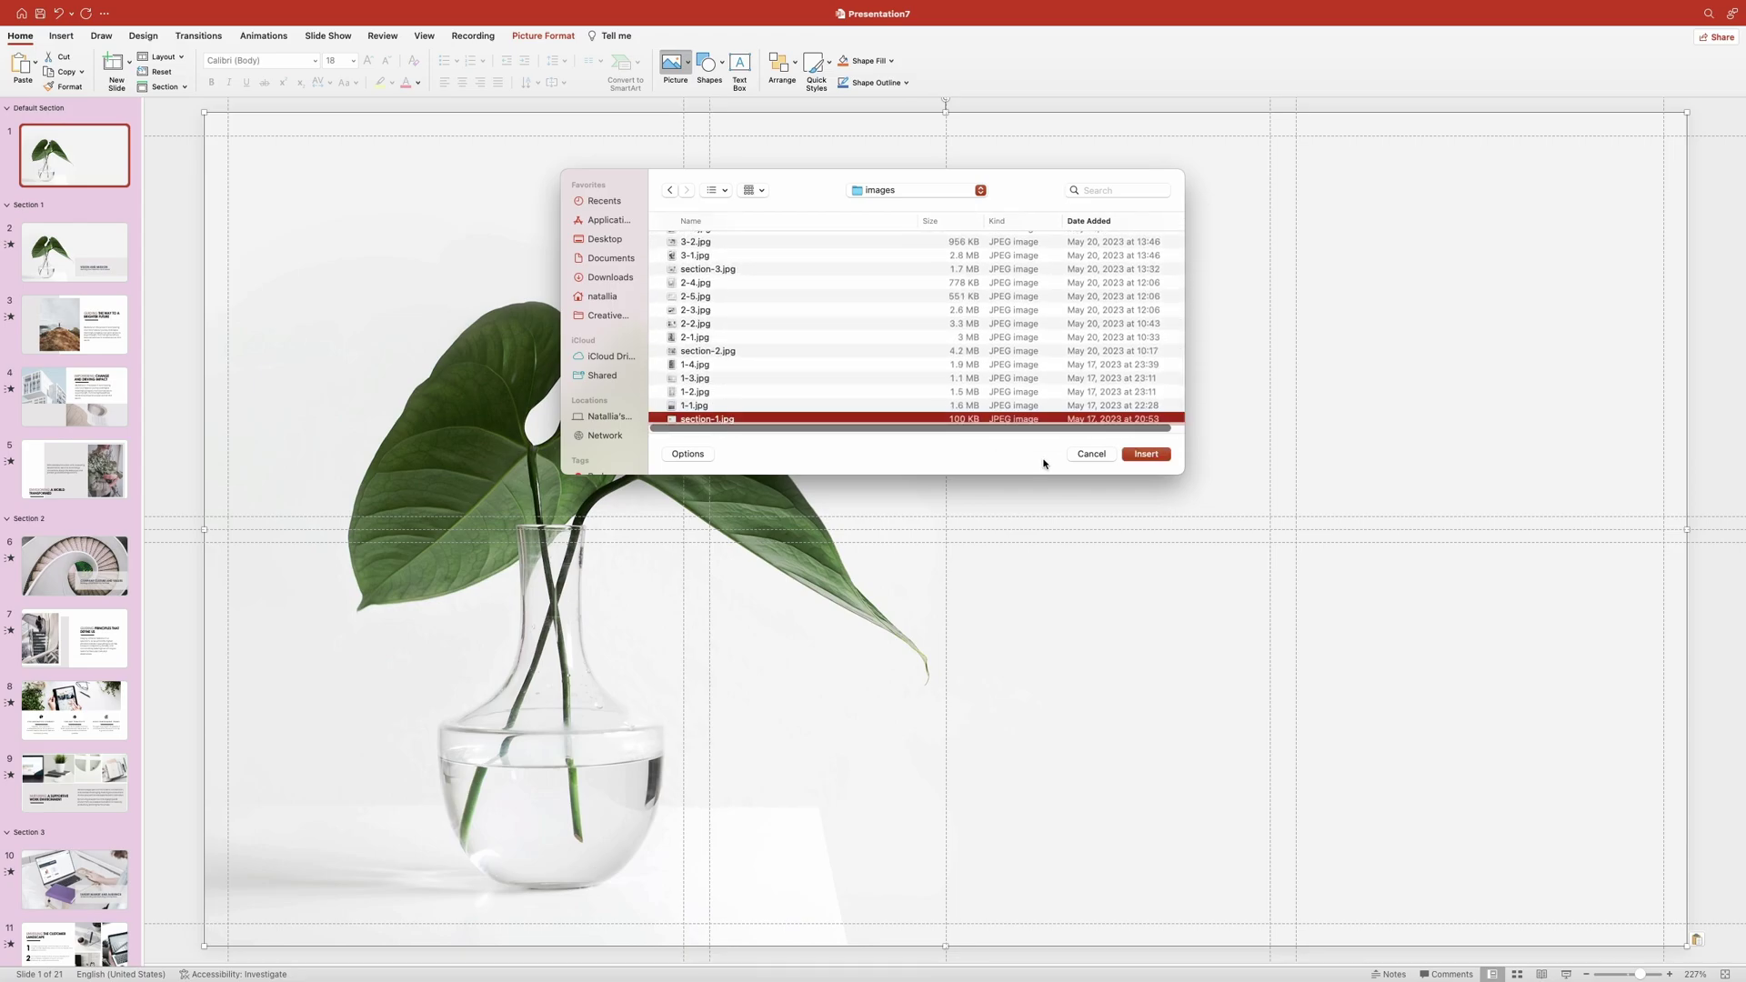
pyautogui.click(1145, 454)
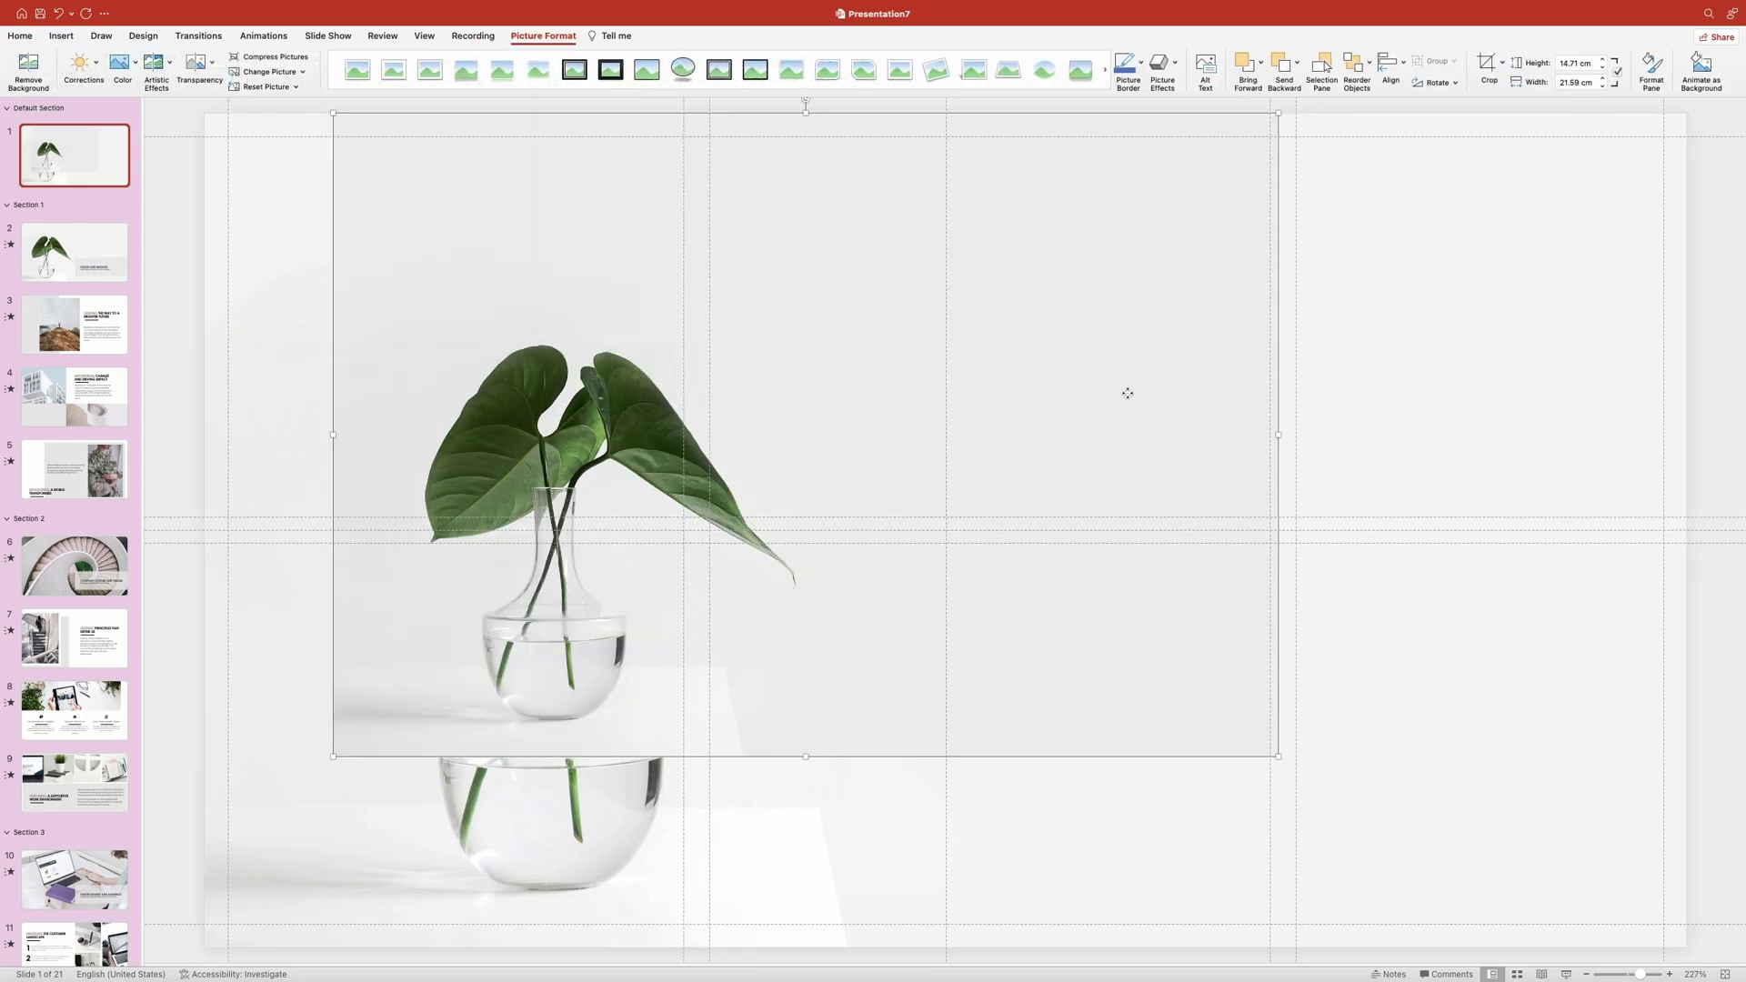
pyautogui.press('Delete')
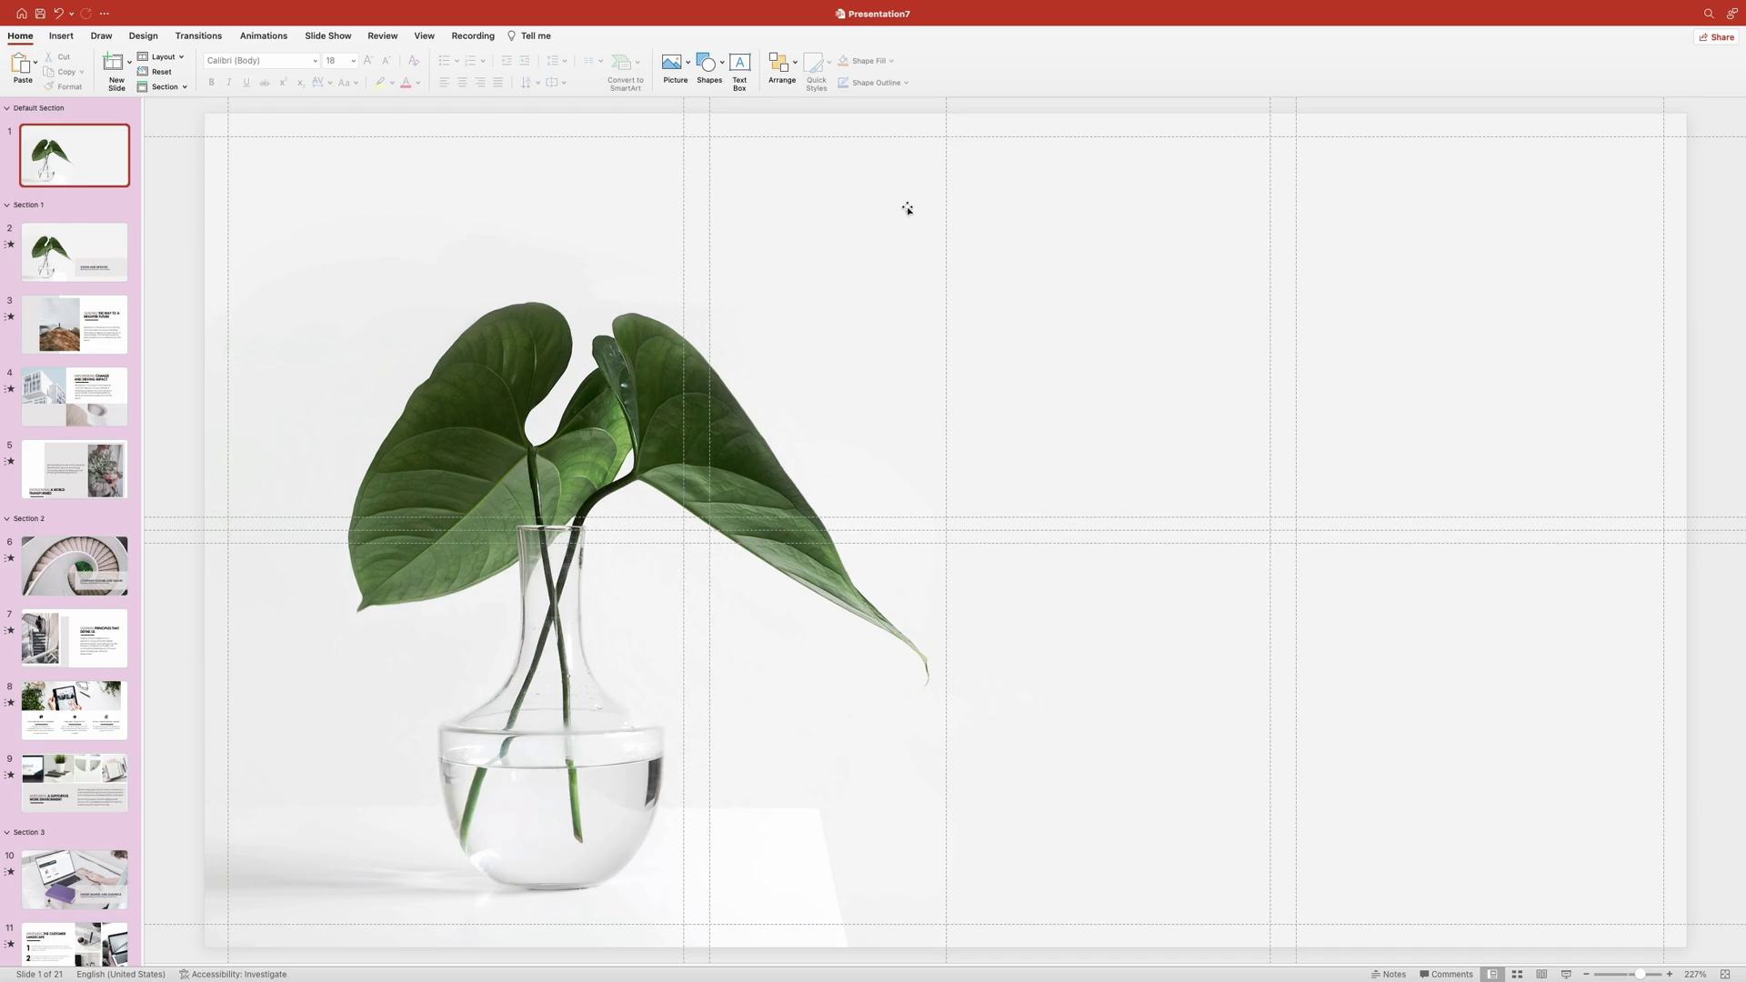
# - Resize the plant photo to 32 × 18 cm and crop it to fill the tall left grid cell
pyautogui.moveTo(314, 187)
pyautogui.mouseDown()
pyautogui.moveTo(292, 197)
pyautogui.moveTo(323, 230)
pyautogui.moveTo(300, 202)
pyautogui.mouseUp()
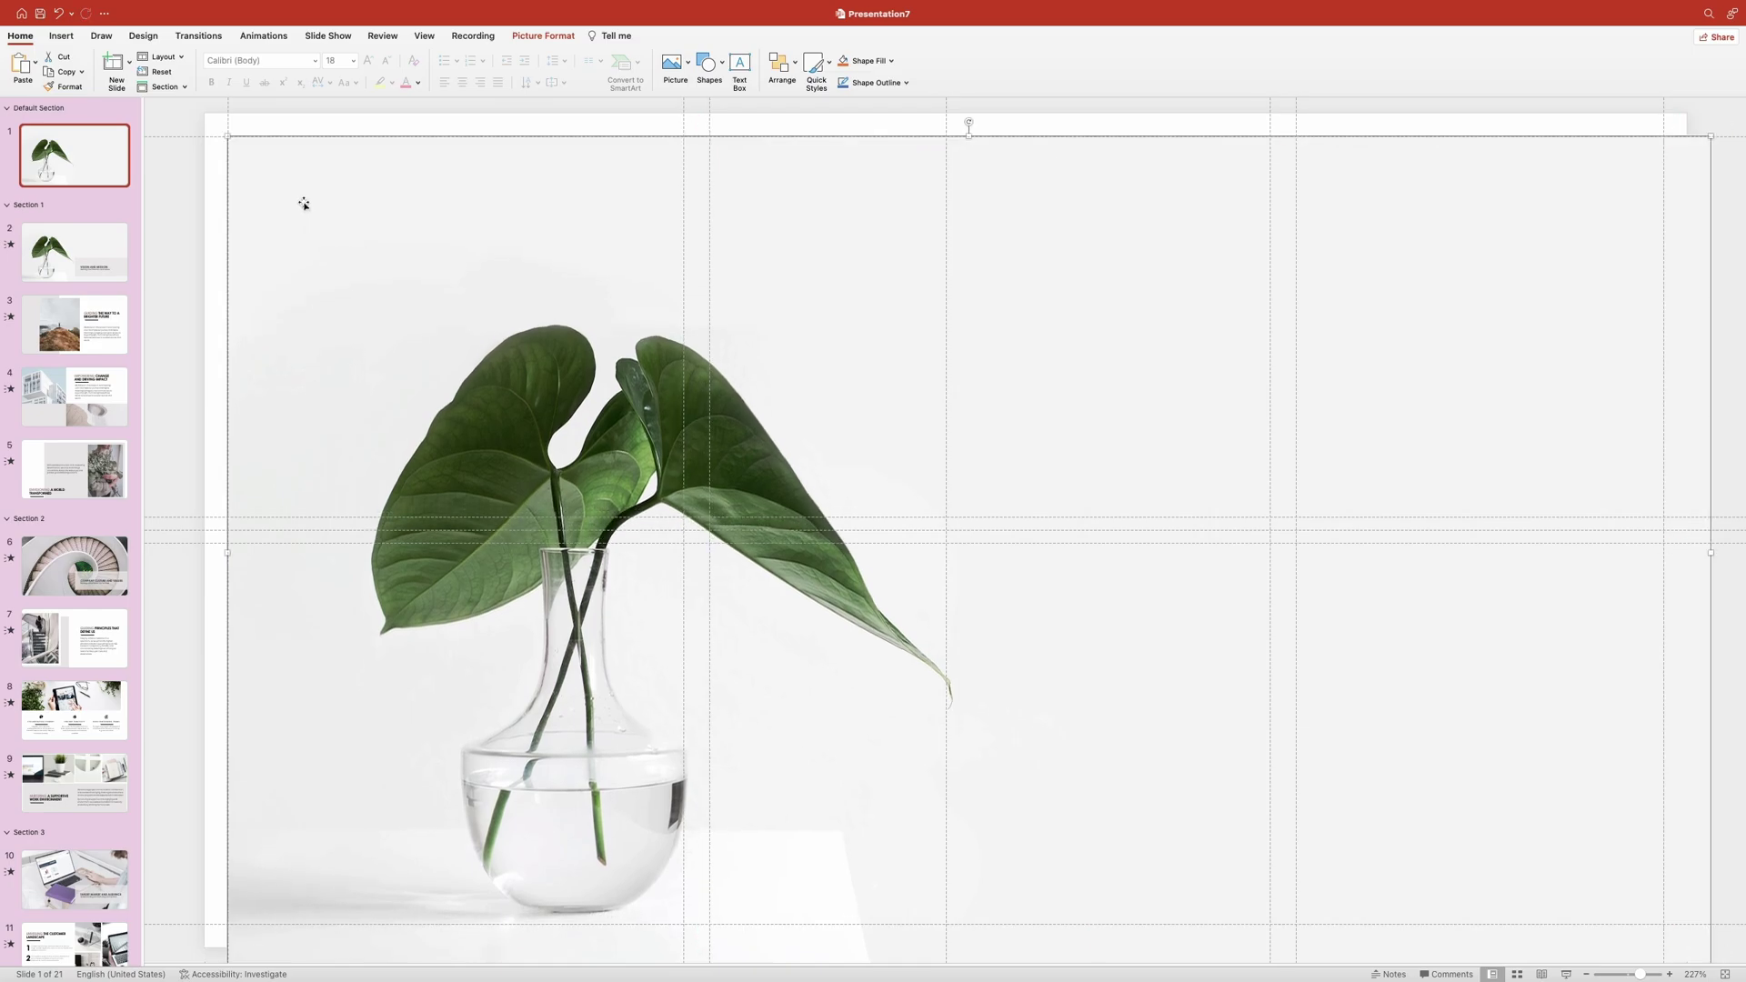
pyautogui.moveTo(1685, 950); pyautogui.dragTo(1551, 911)
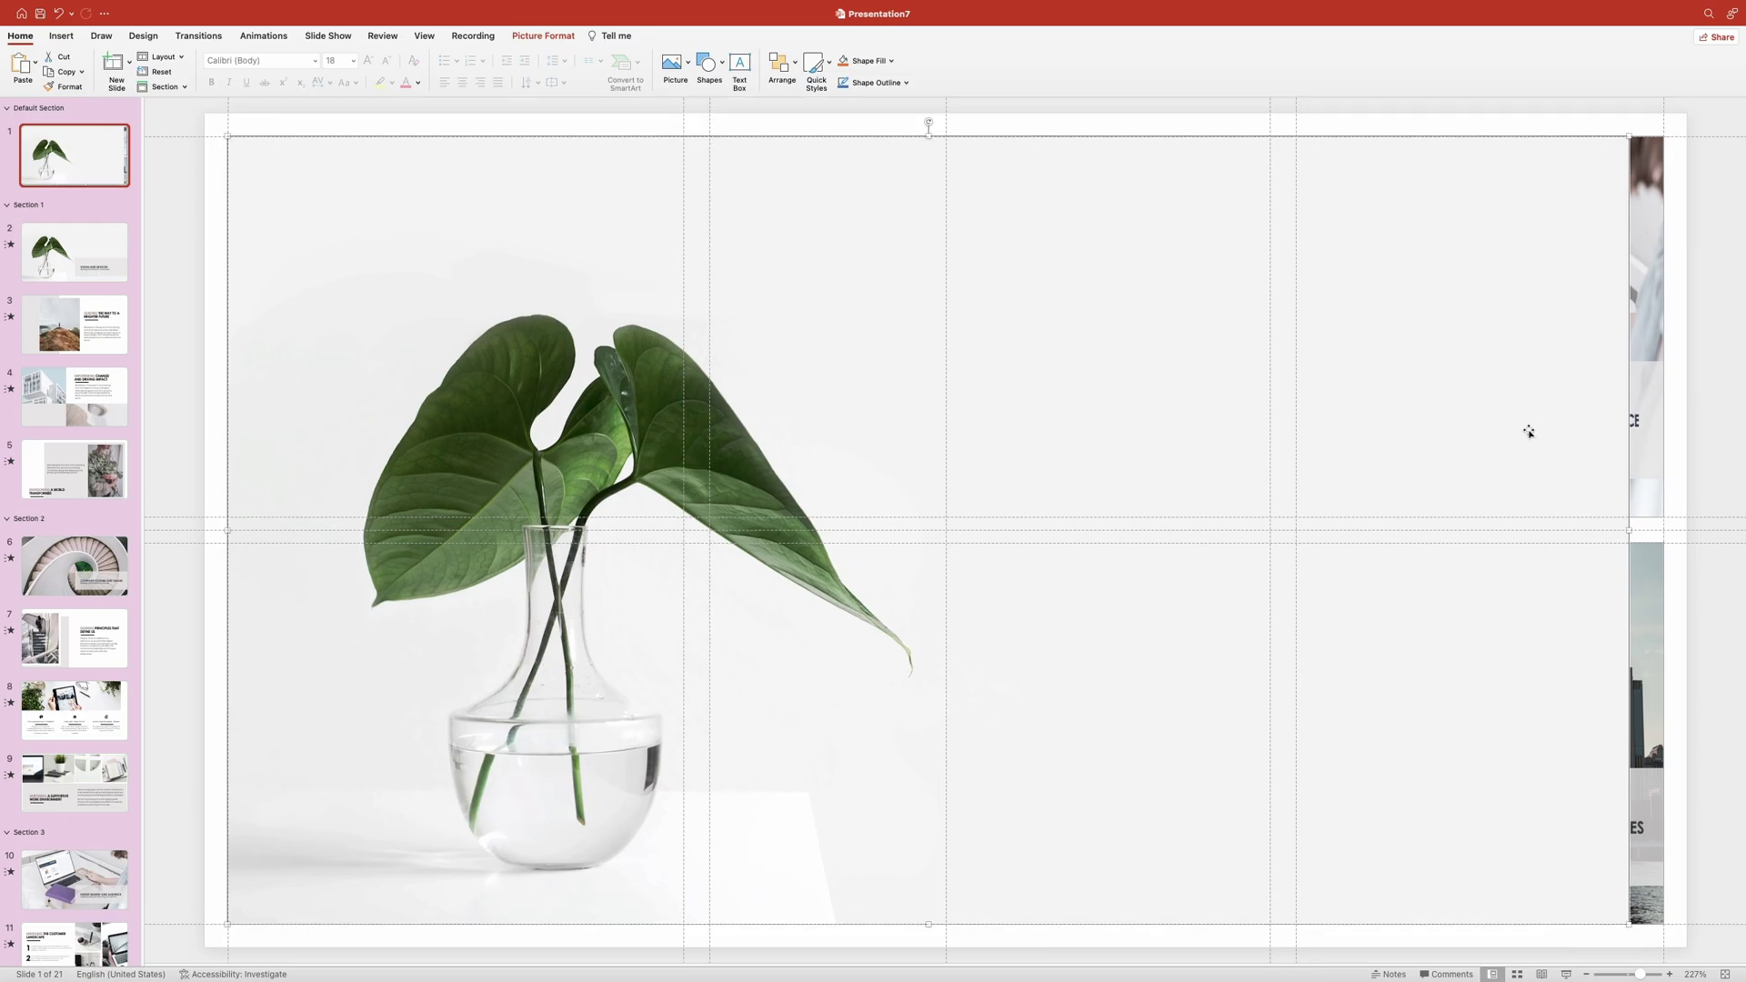
pyautogui.click(557, 37)
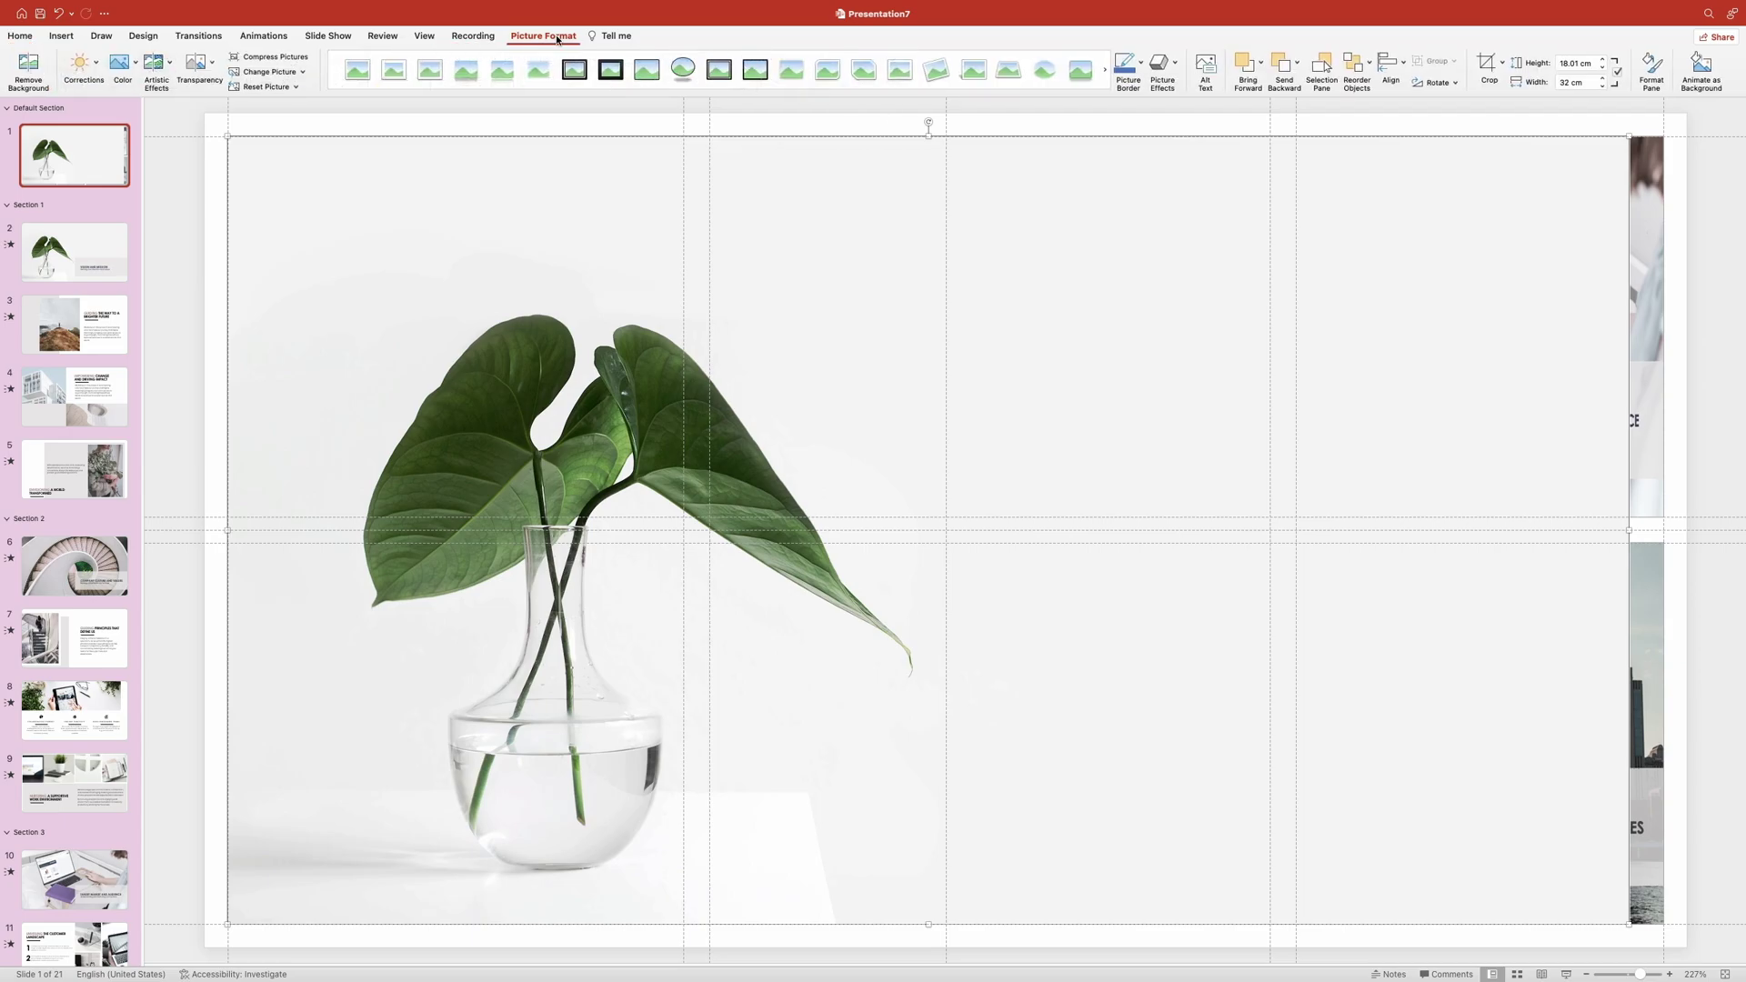
pyautogui.click(1484, 64)
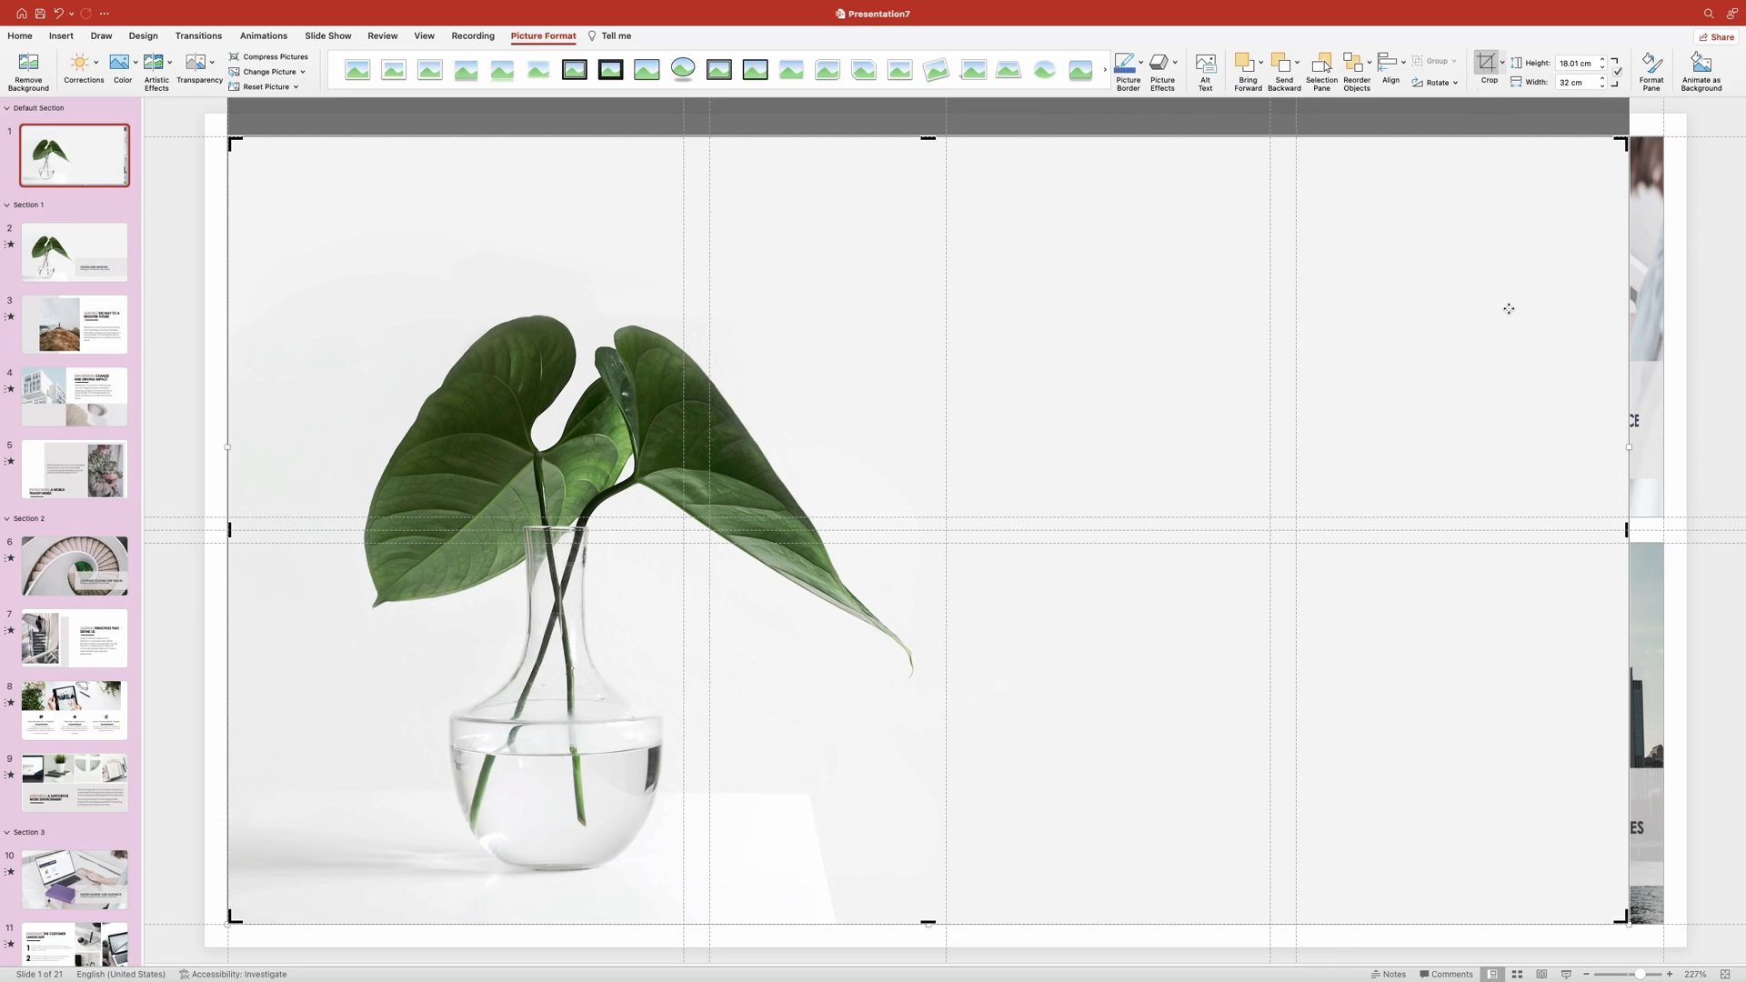
pyautogui.scroll(1, 1509, 309)
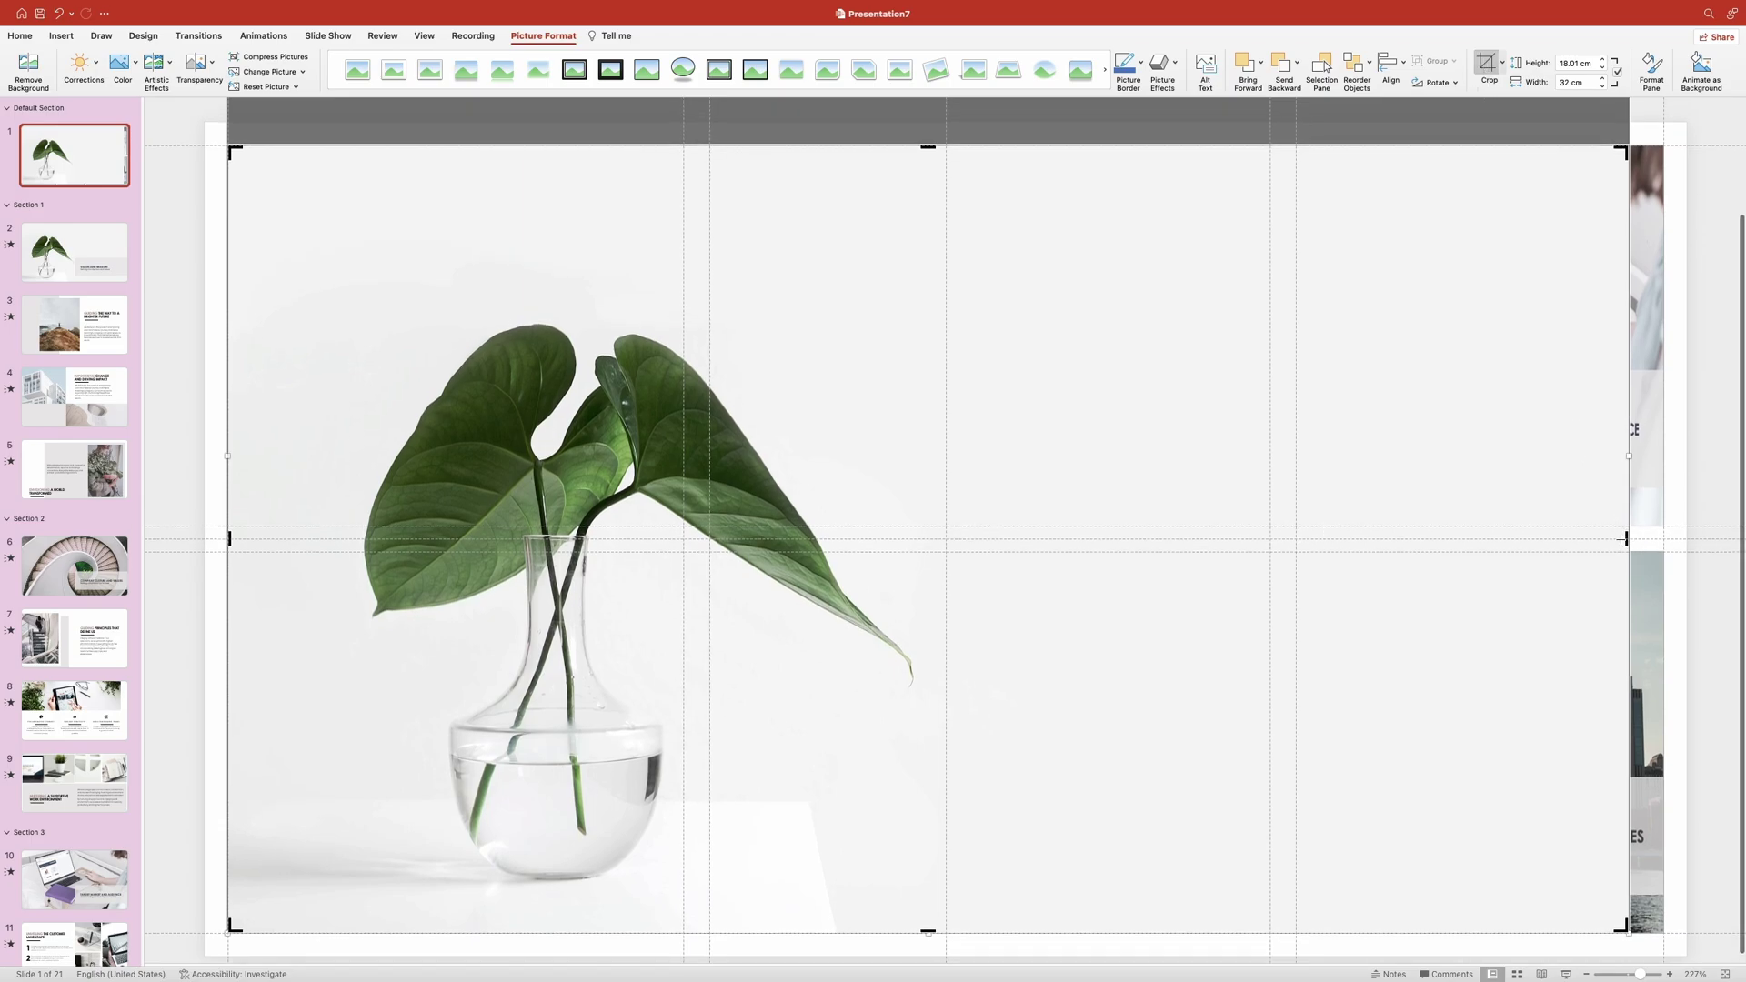
pyautogui.moveTo(1621, 540); pyautogui.dragTo(684, 514)
pyautogui.moveTo(600, 469); pyautogui.dragTo(476, 469)
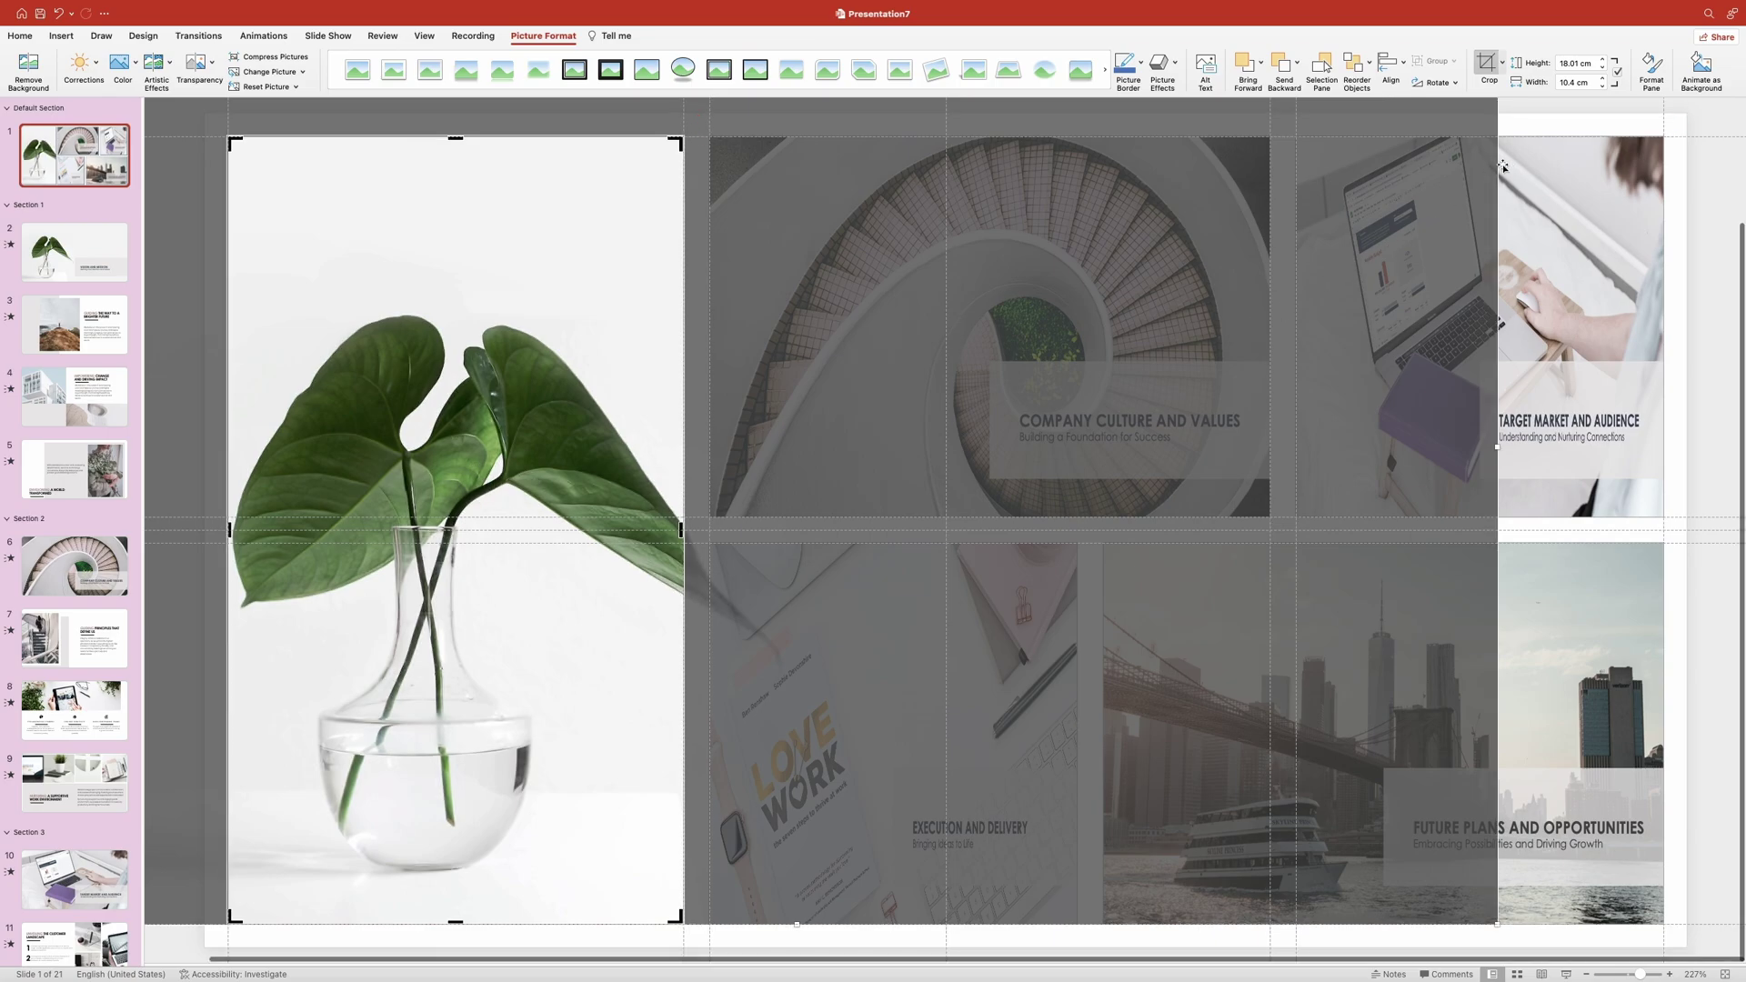
pyautogui.moveTo(1502, 167); pyautogui.dragTo(1306, 173)
pyautogui.moveTo(491, 359); pyautogui.dragTo(533, 362)
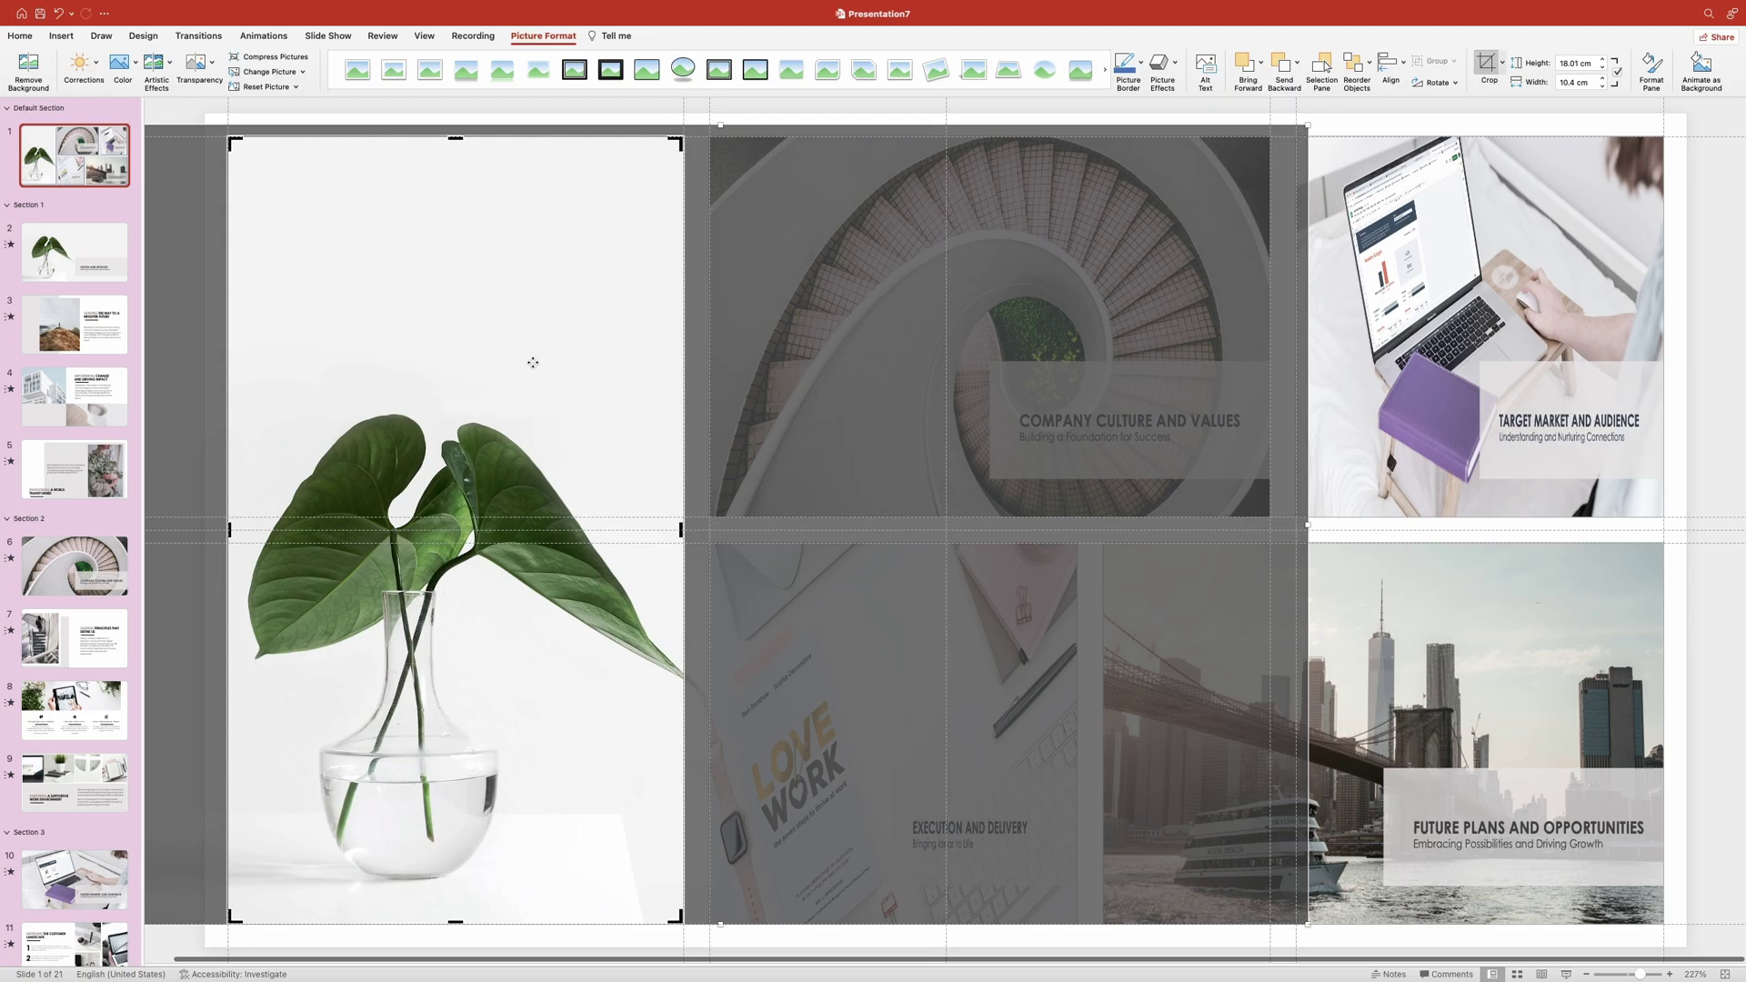
pyautogui.click(1706, 488)
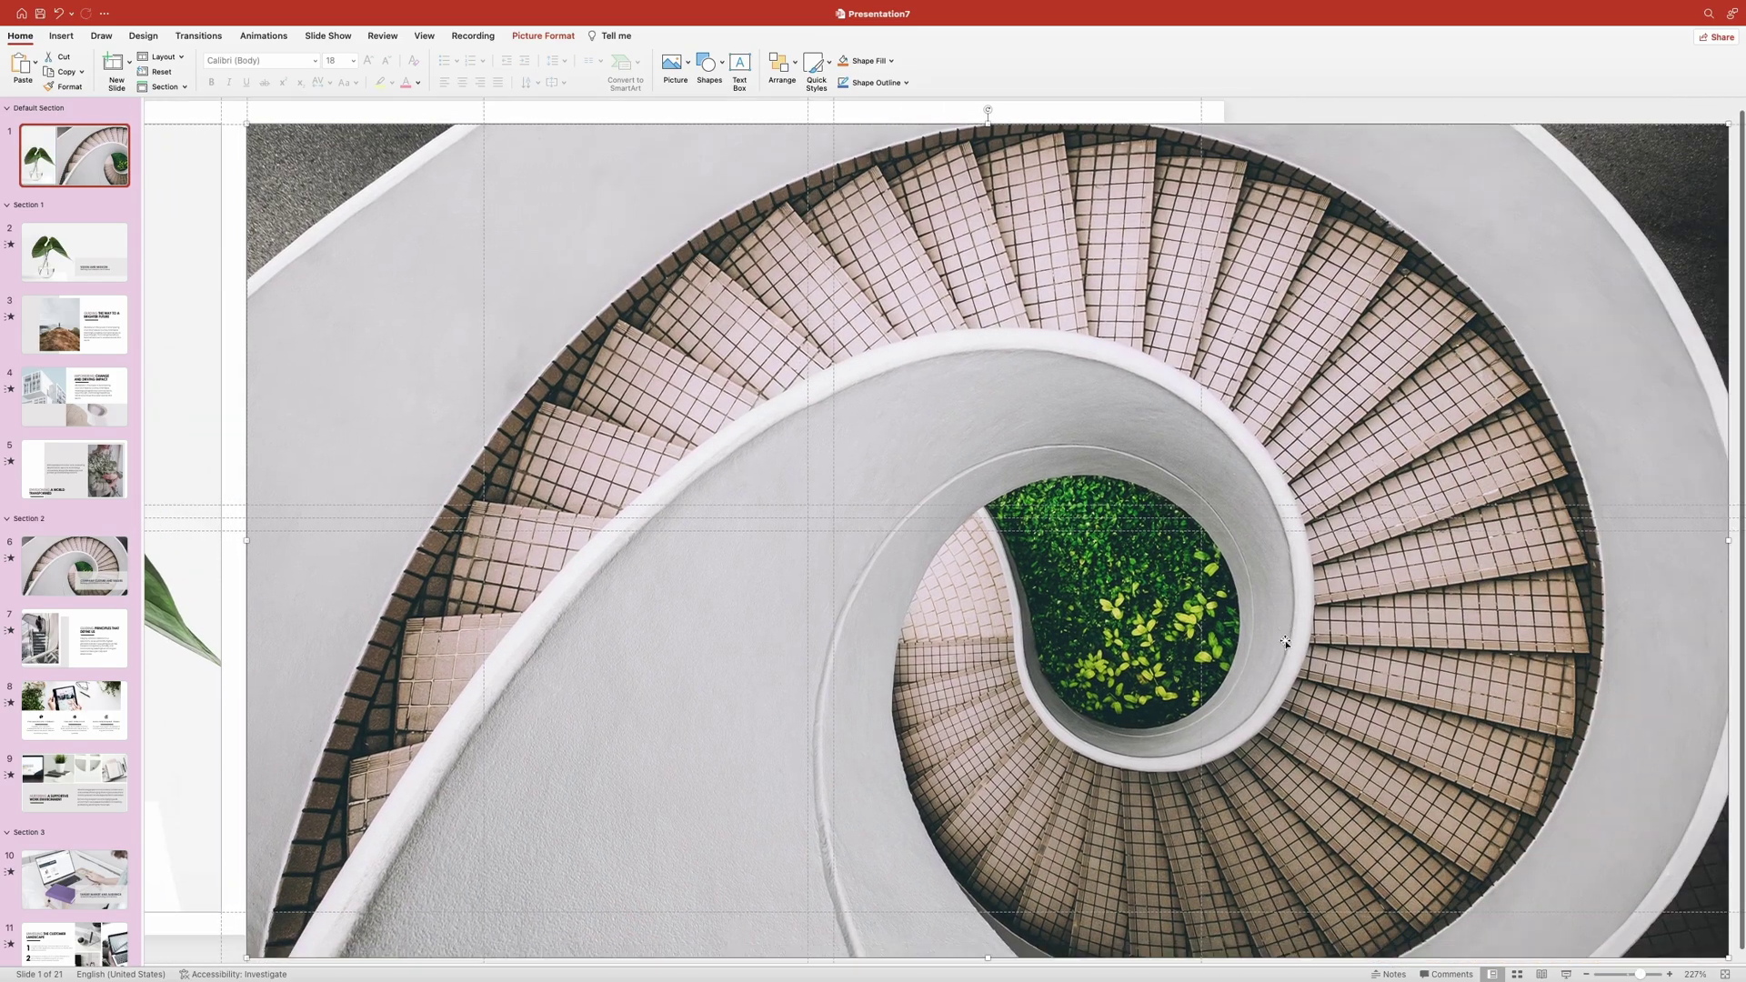
# - Shrink the staircase photo and crop it to fit the upper middle cell
pyautogui.moveTo(1728, 952); pyautogui.dragTo(955, 389)
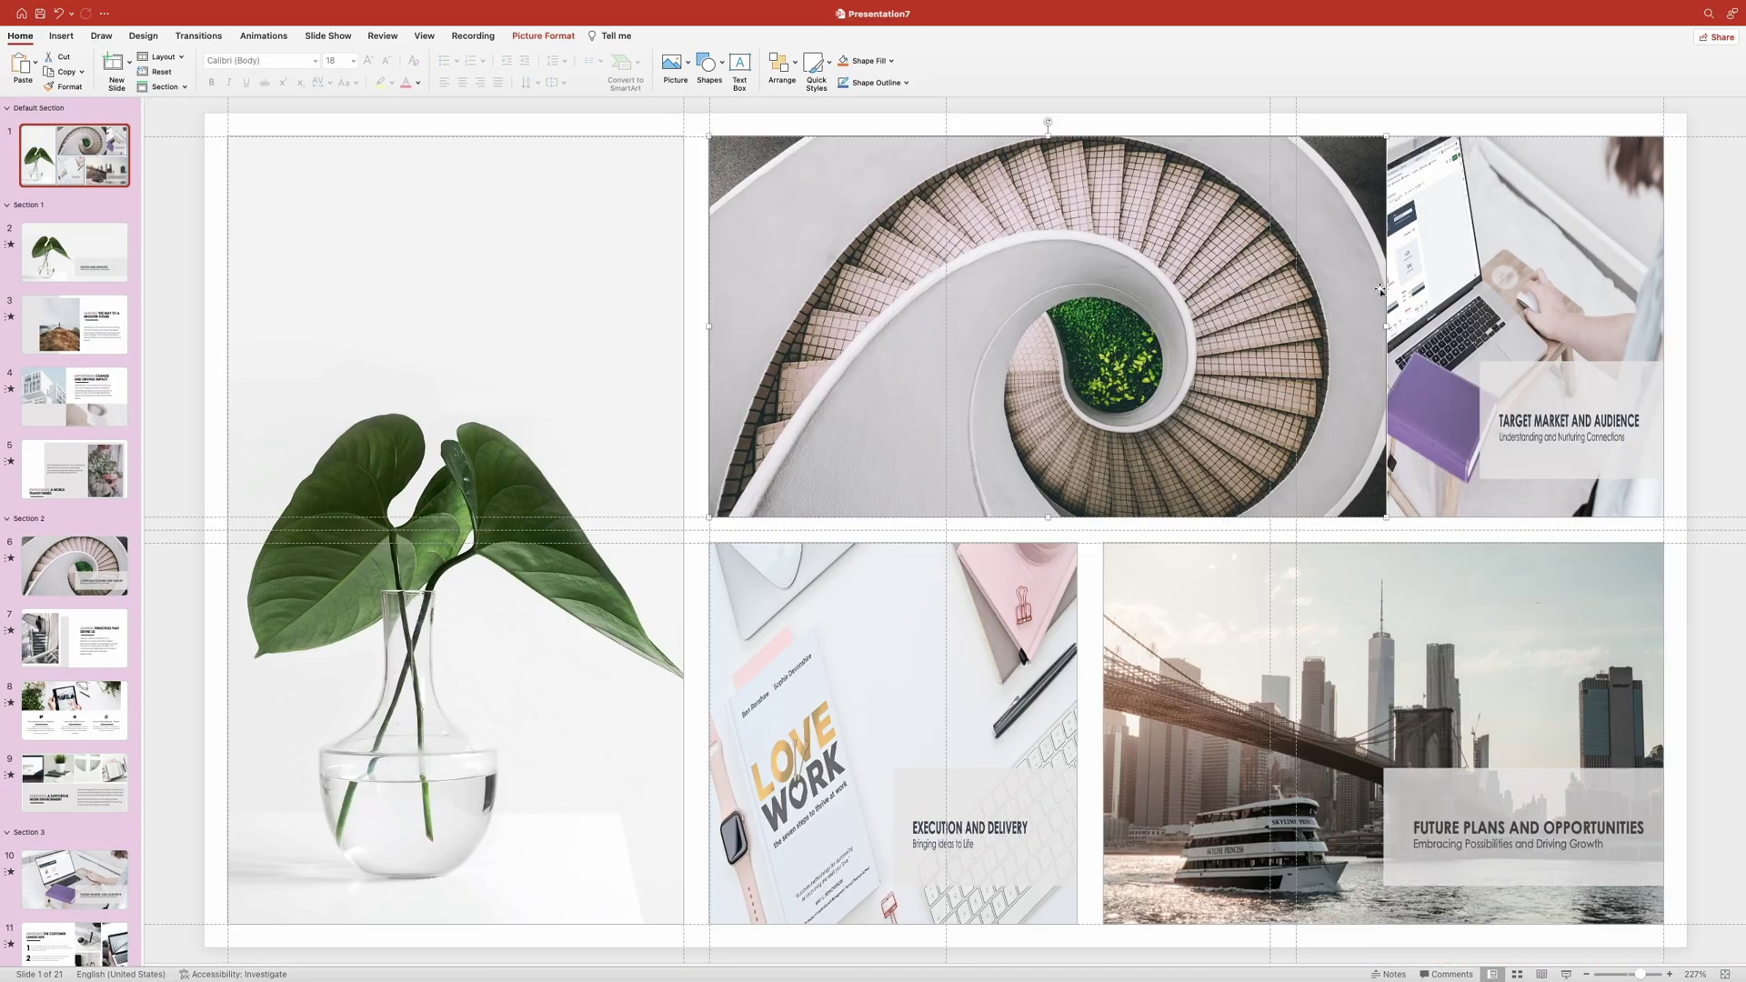
pyautogui.click(543, 36)
pyautogui.click(1488, 63)
pyautogui.moveTo(1385, 326); pyautogui.dragTo(1268, 320)
pyautogui.moveTo(1002, 525); pyautogui.dragTo(1002, 518)
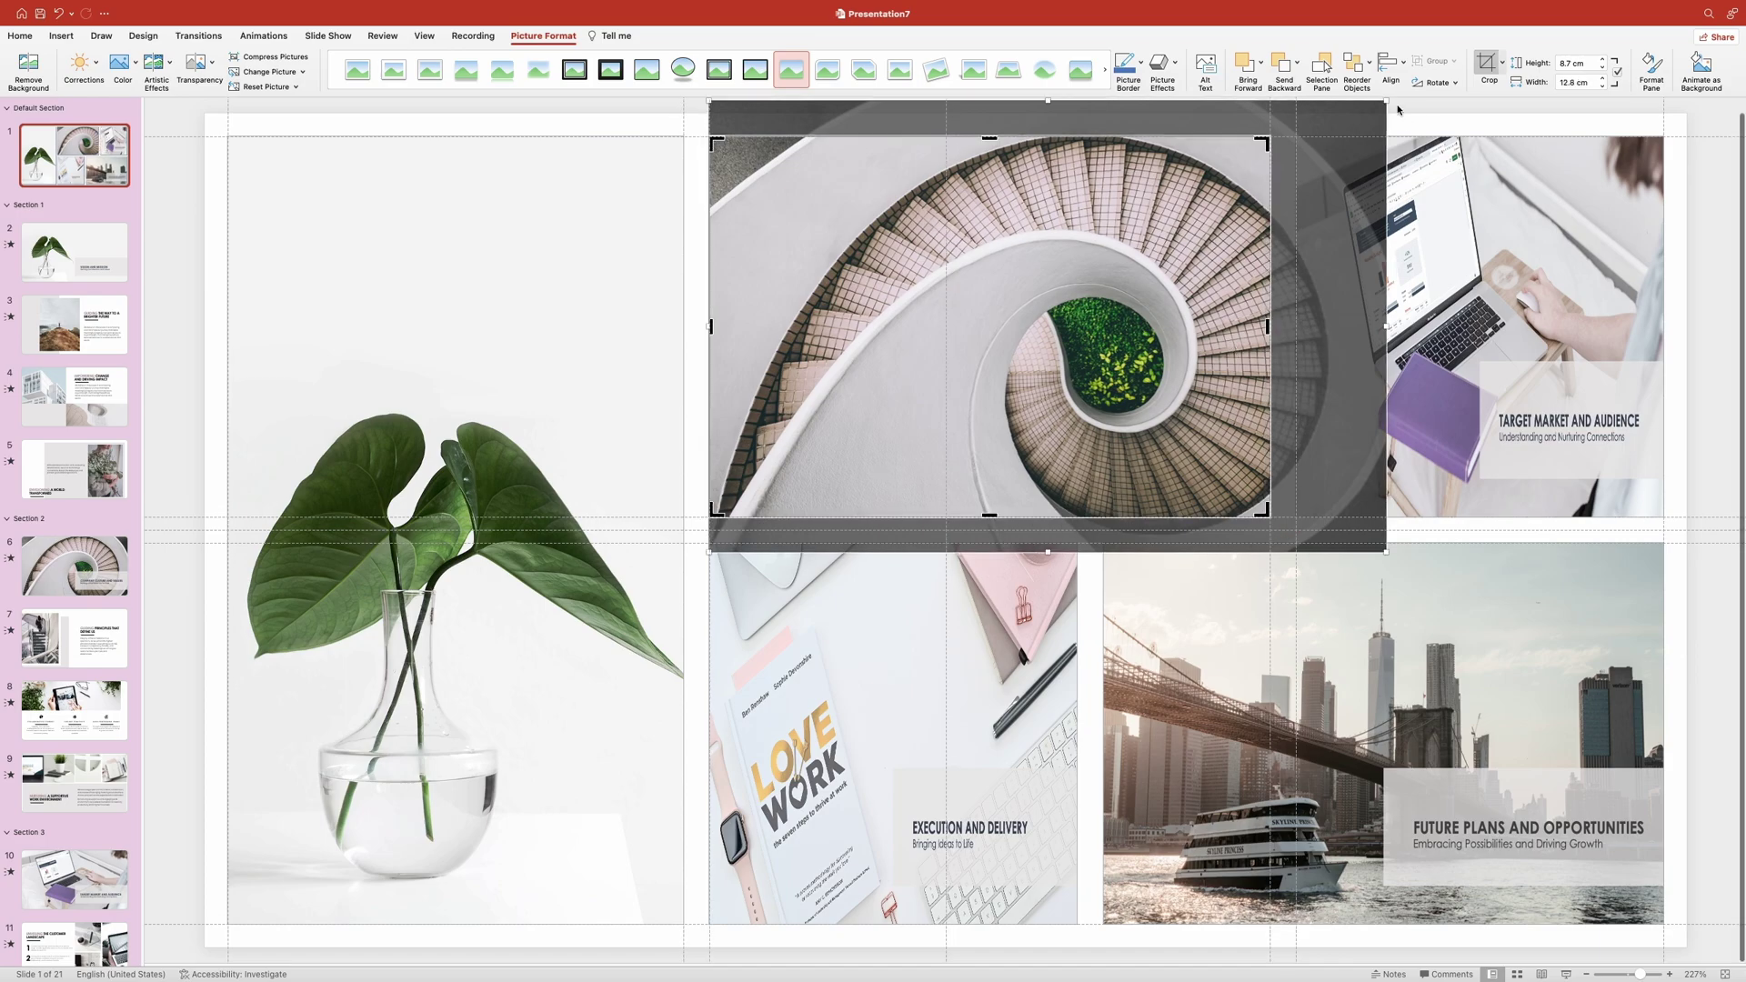
pyautogui.moveTo(1386, 100); pyautogui.dragTo(1302, 157)
pyautogui.moveTo(1187, 381); pyautogui.dragTo(1162, 355)
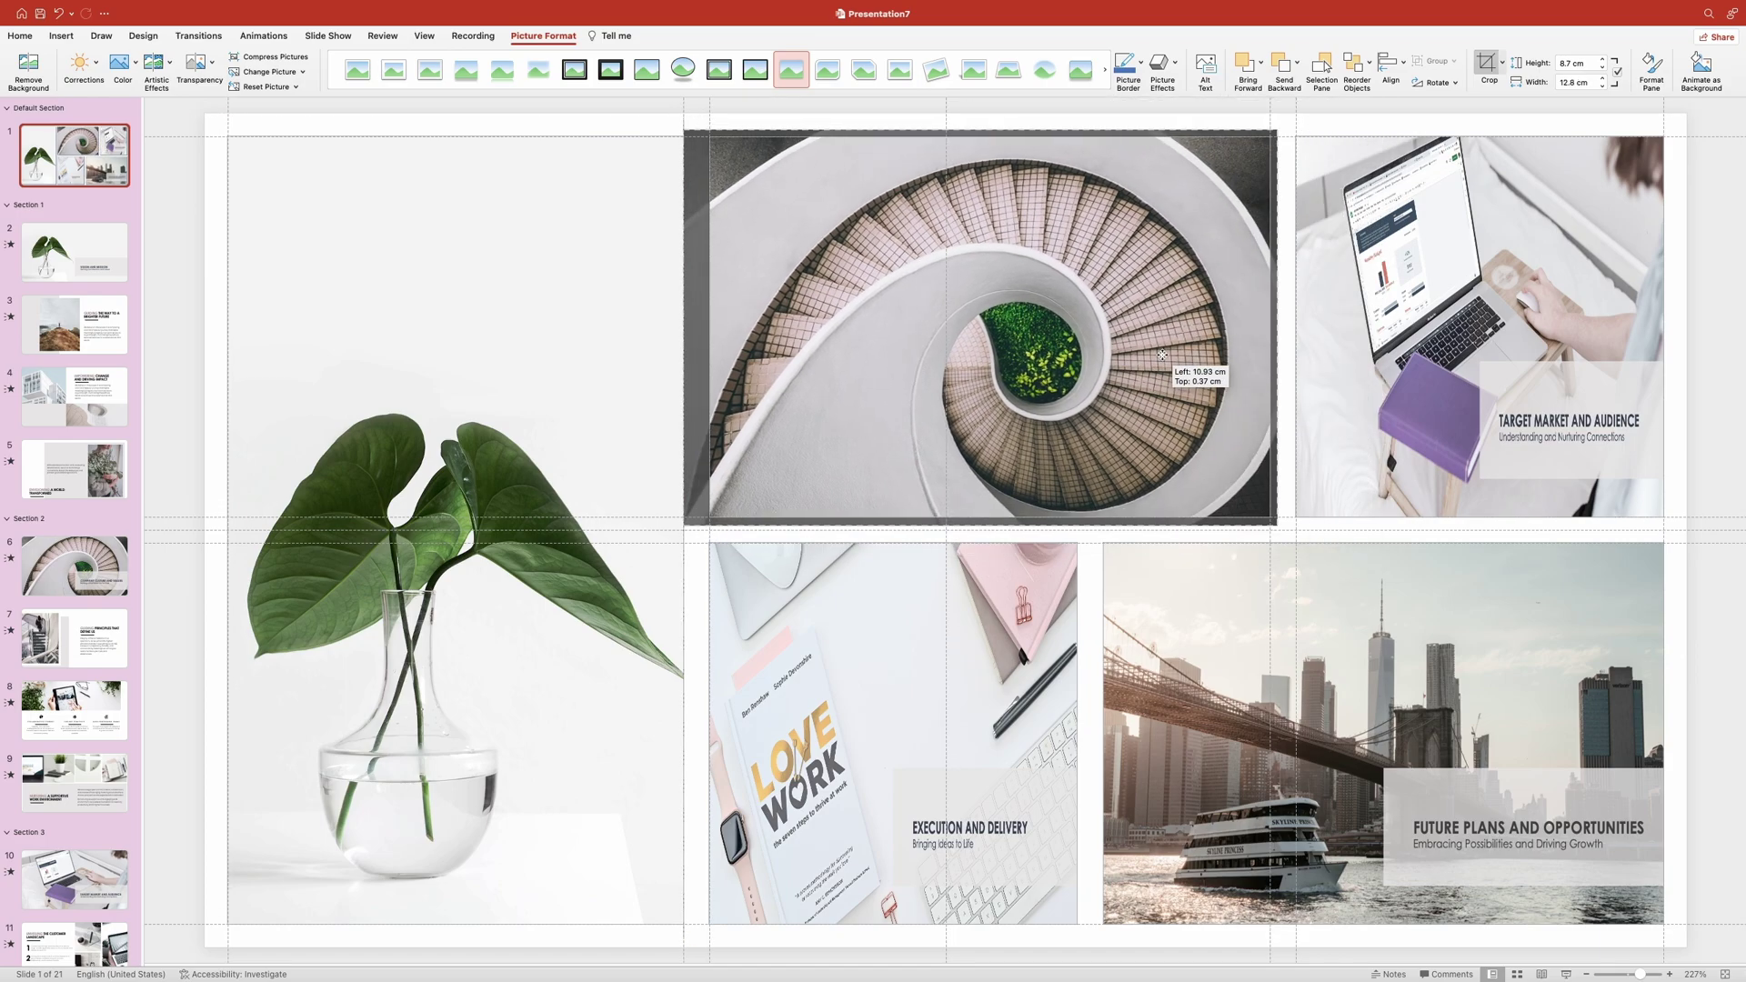
pyautogui.press('Escape')
# - Copy the laptop photo from slide 10 onto the summary slide, sized to the top-right cell
pyautogui.click(75, 879)
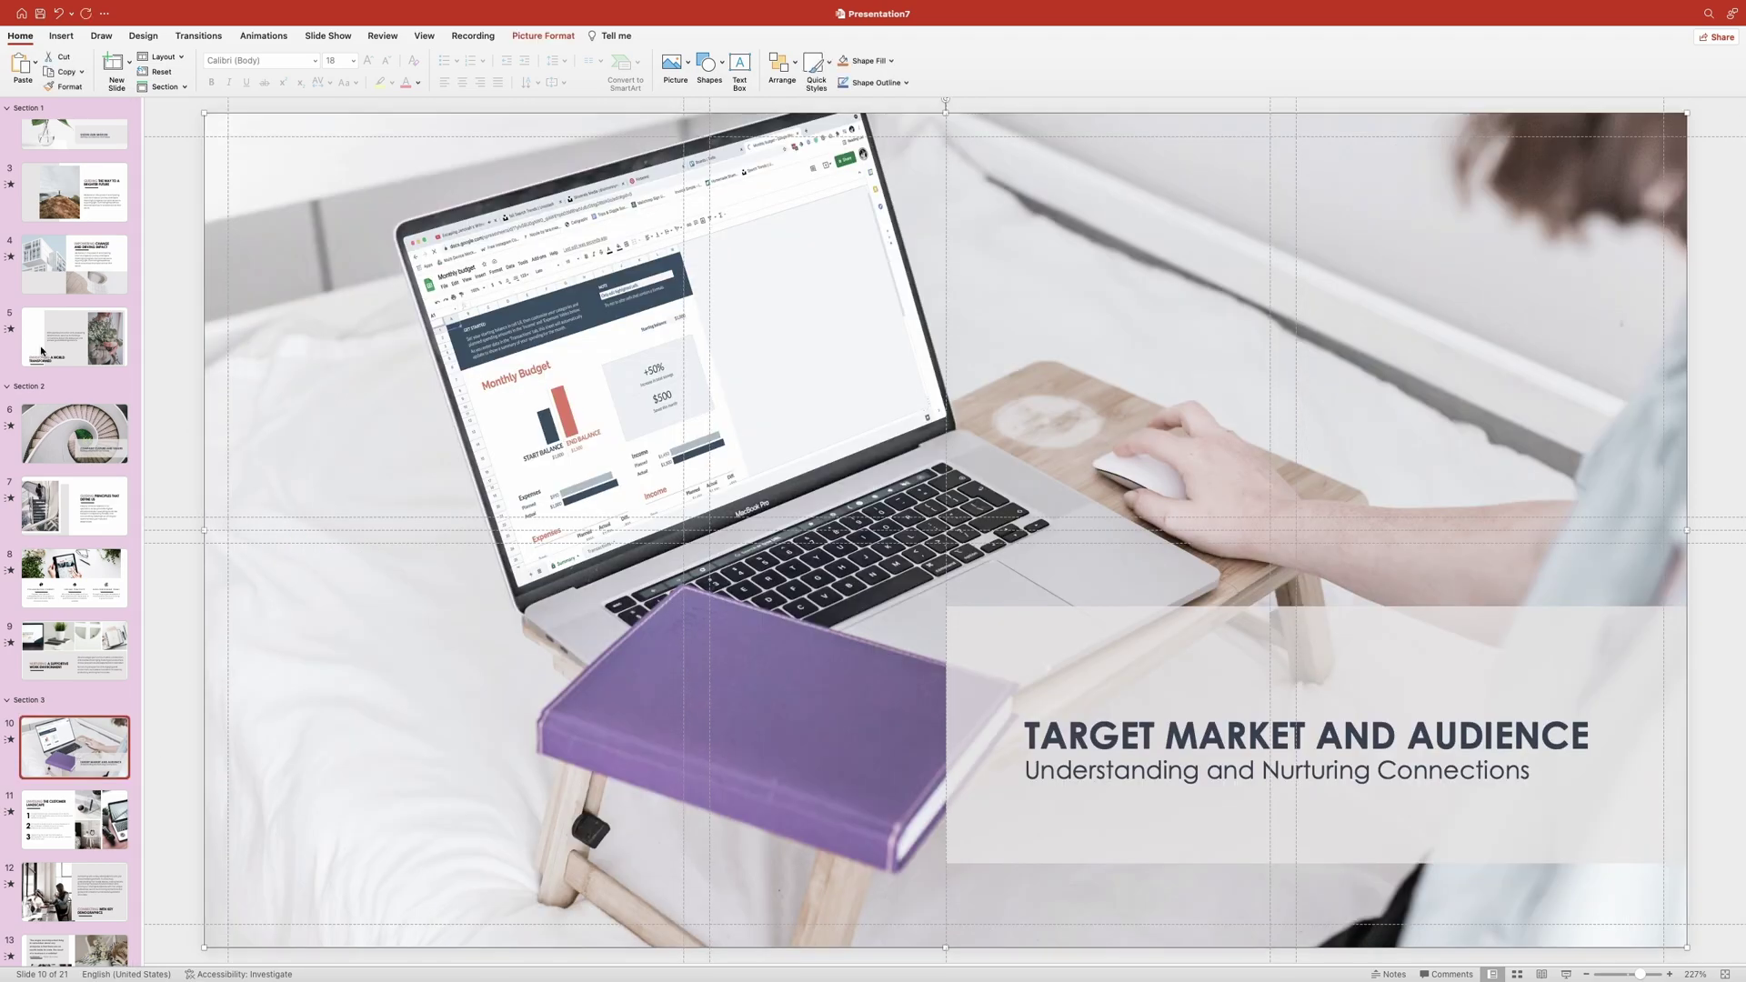
pyautogui.hotkey('ctrl', 'c')
pyautogui.scroll(2, 75, 350)
pyautogui.click(75, 154)
pyautogui.hotkey('ctrl', 'v')
pyautogui.moveTo(296, 374); pyautogui.dragTo(1381, 331)
pyautogui.hscroll(10, 1000, 509)
pyautogui.moveTo(1678, 921); pyautogui.dragTo(923, 418)
pyautogui.hscroll(-10, 923, 418)
# - Crop the laptop photo to fit the top-right cell
pyautogui.doubleClick(1306, 442)
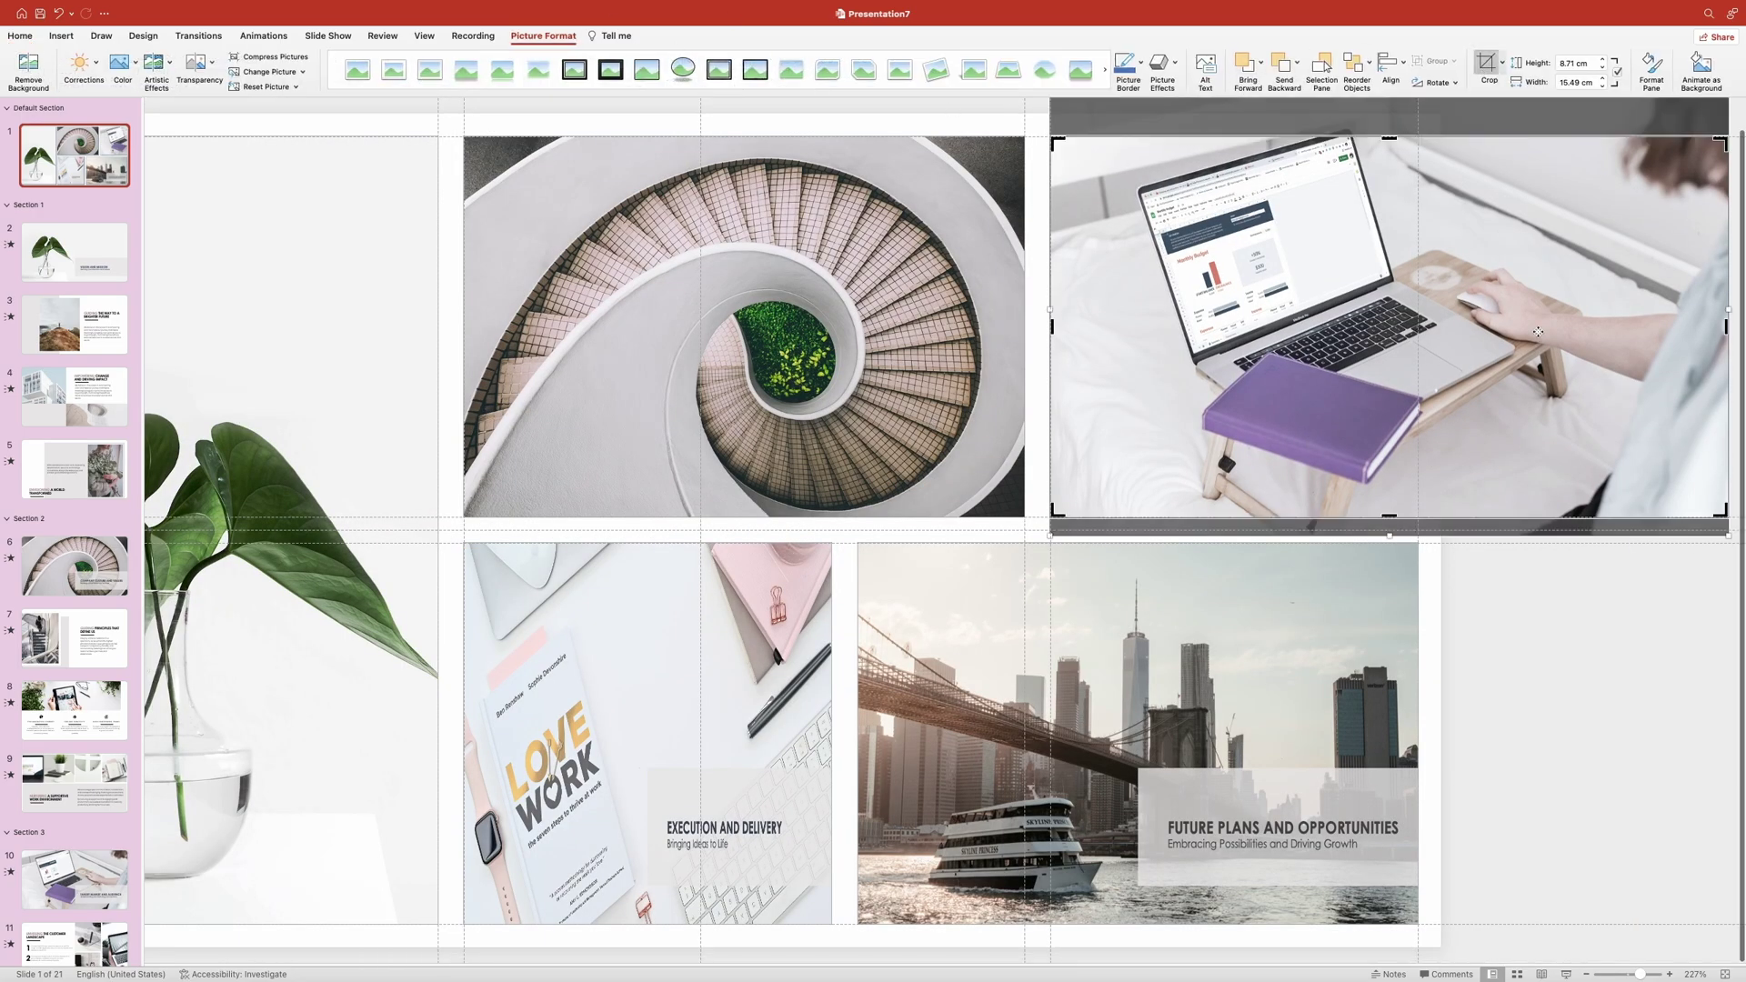
pyautogui.moveTo(1726, 325); pyautogui.dragTo(1418, 331)
pyautogui.hscroll(-5, 1418, 332)
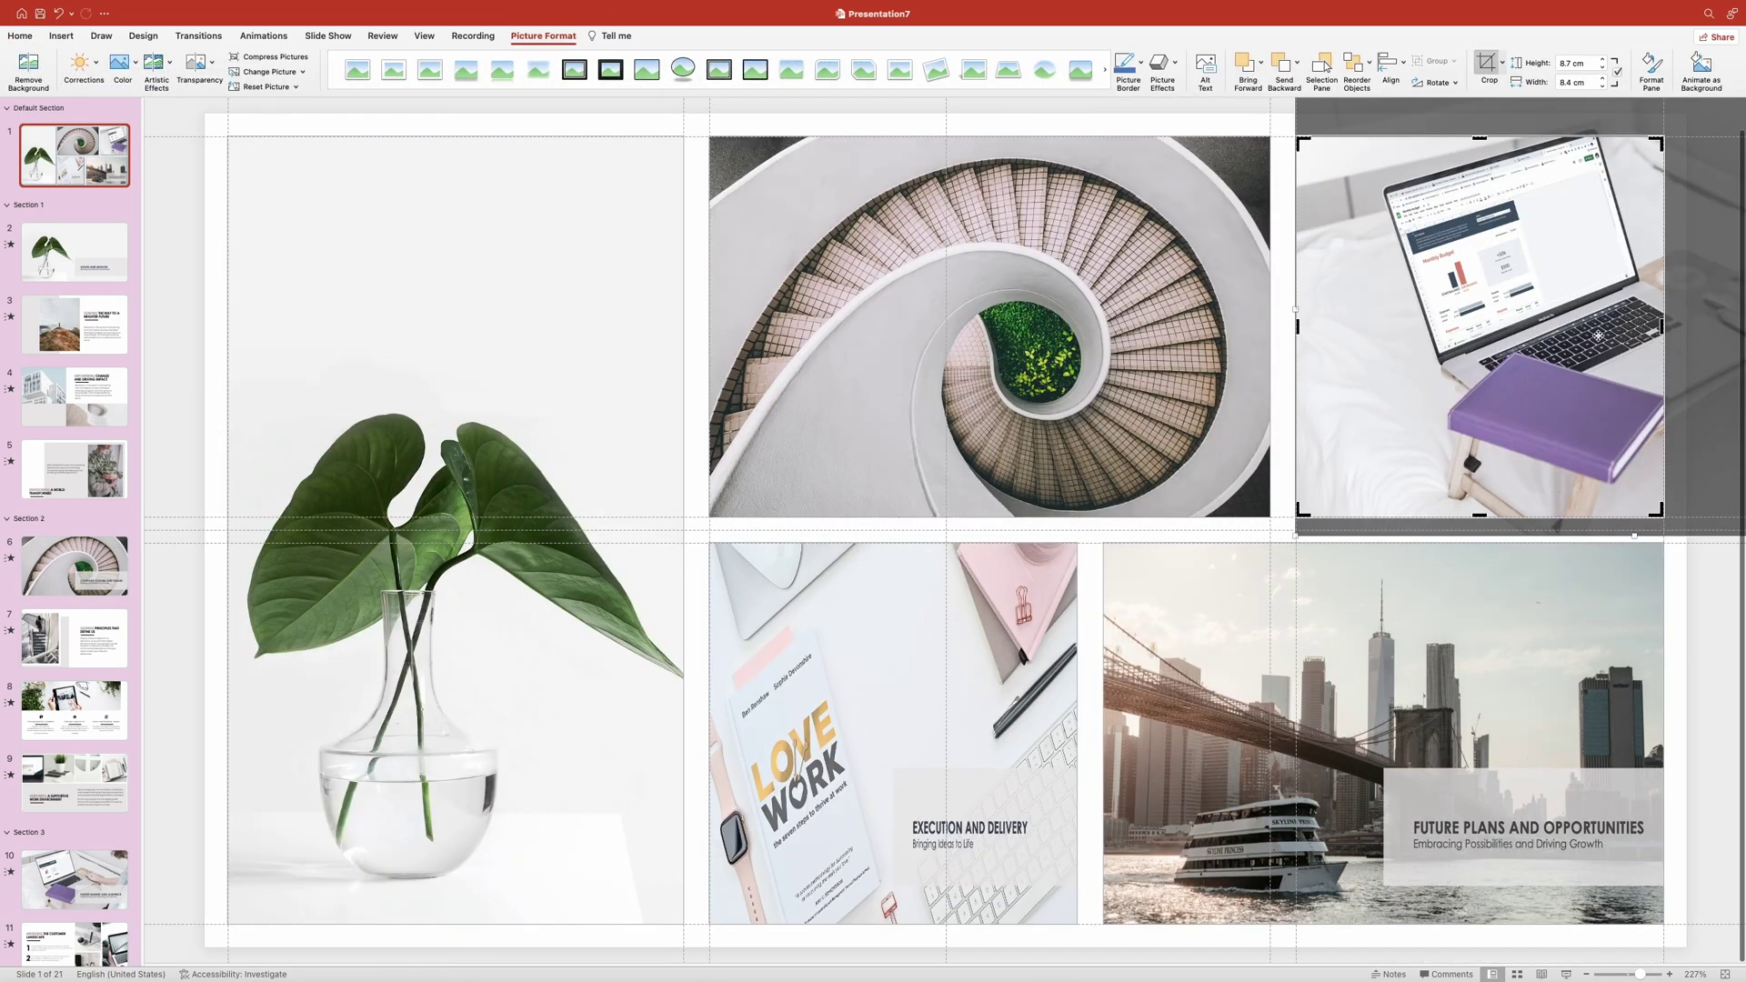
pyautogui.moveTo(1597, 336); pyautogui.dragTo(1473, 336)
pyautogui.hscroll(3, 1473, 336)
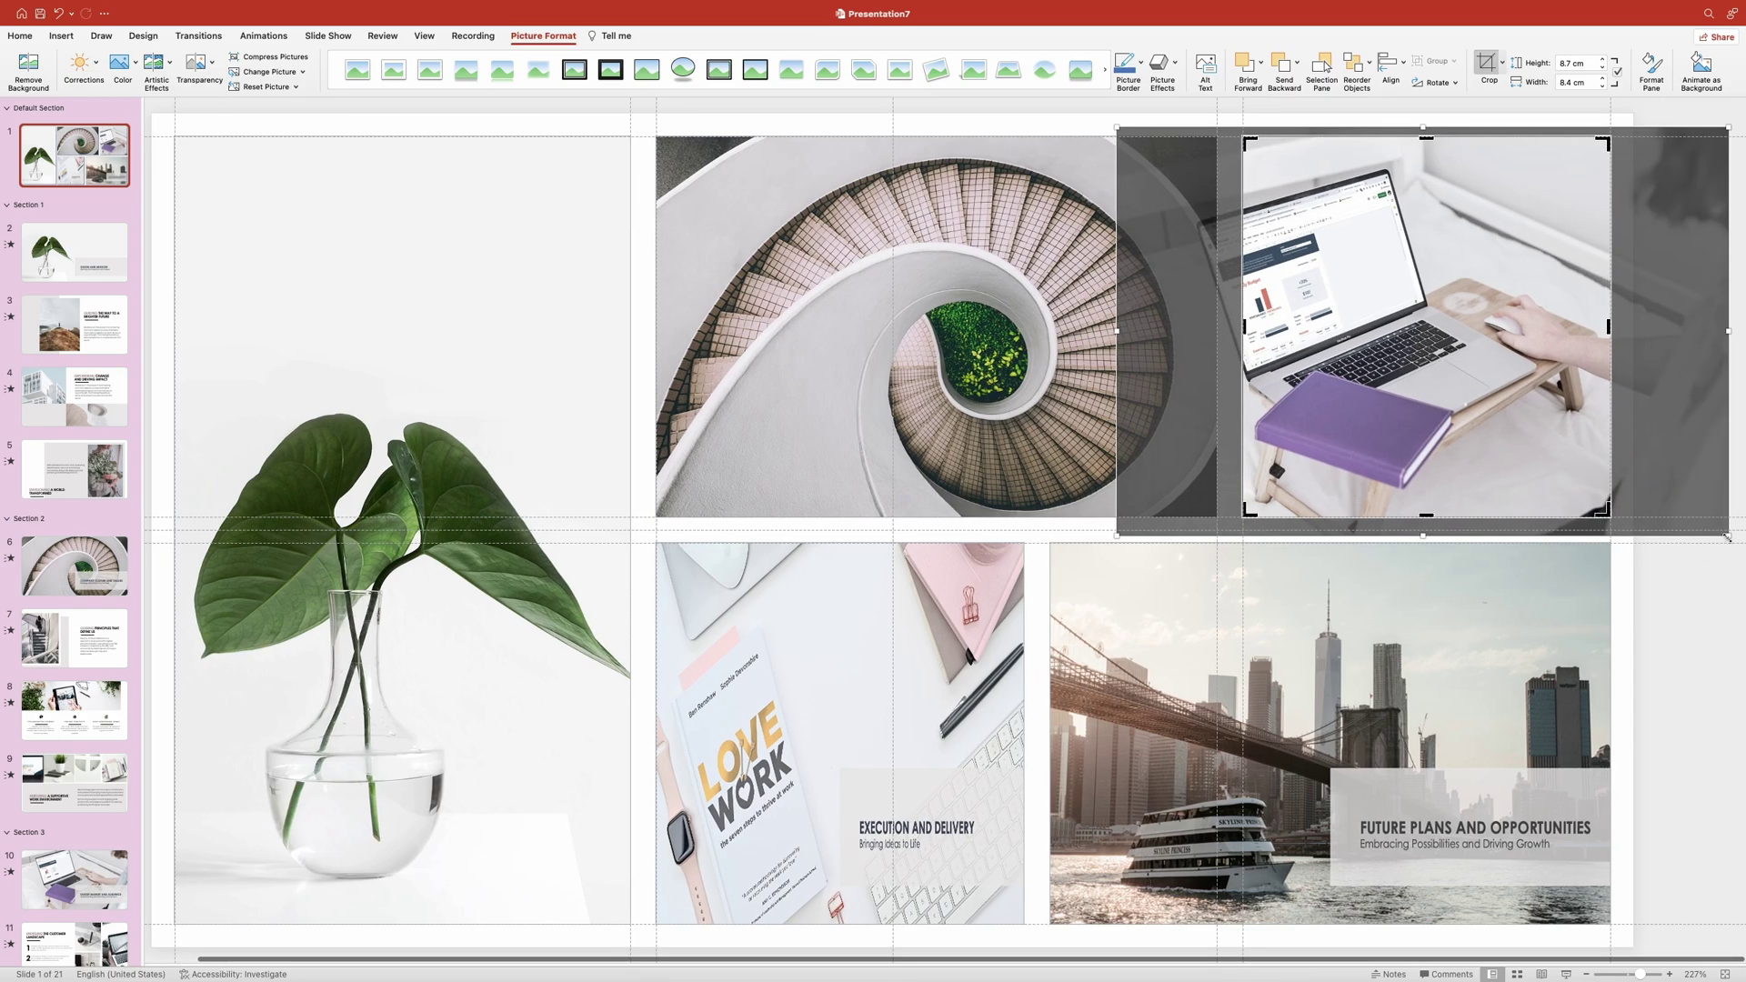
pyautogui.hscroll(-3, 1727, 538)
pyautogui.moveTo(1586, 443); pyautogui.dragTo(1574, 470)
pyautogui.click(1715, 635)
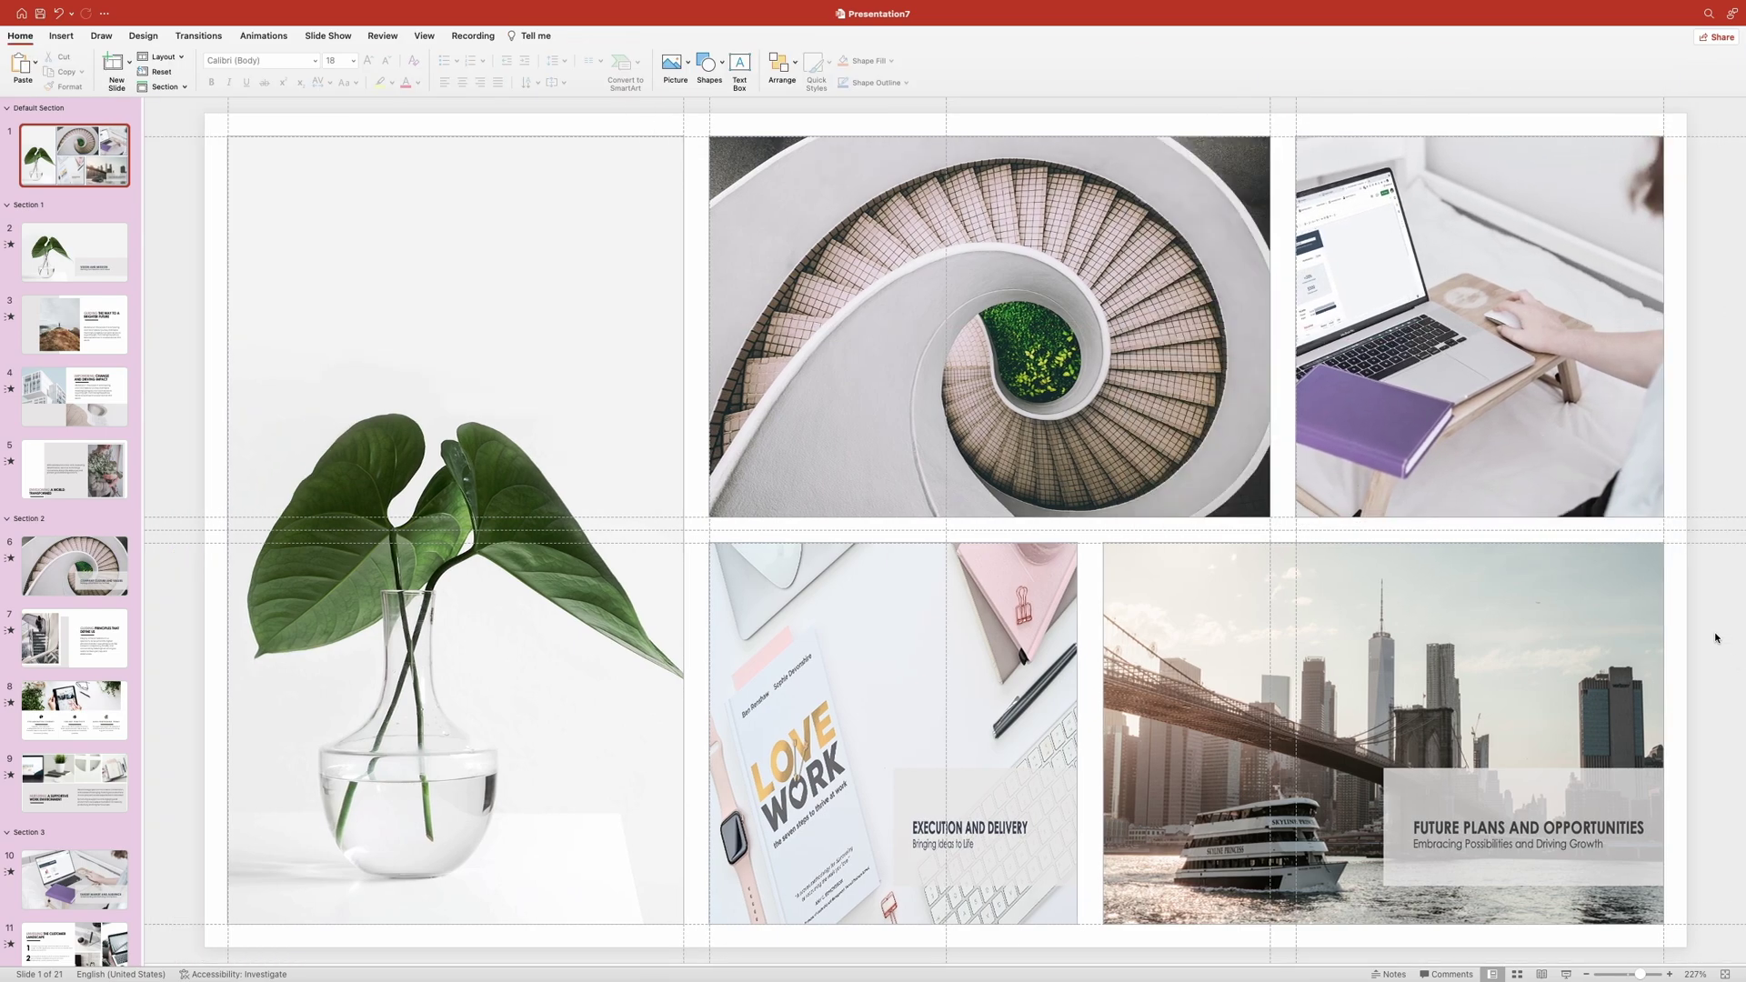
# - Shrink the pasted book photo and place it in the bottom-middle cell
pyautogui.scroll(-10, 73, 546)
pyautogui.click(49, 634)
pyautogui.scroll(10, 73, 545)
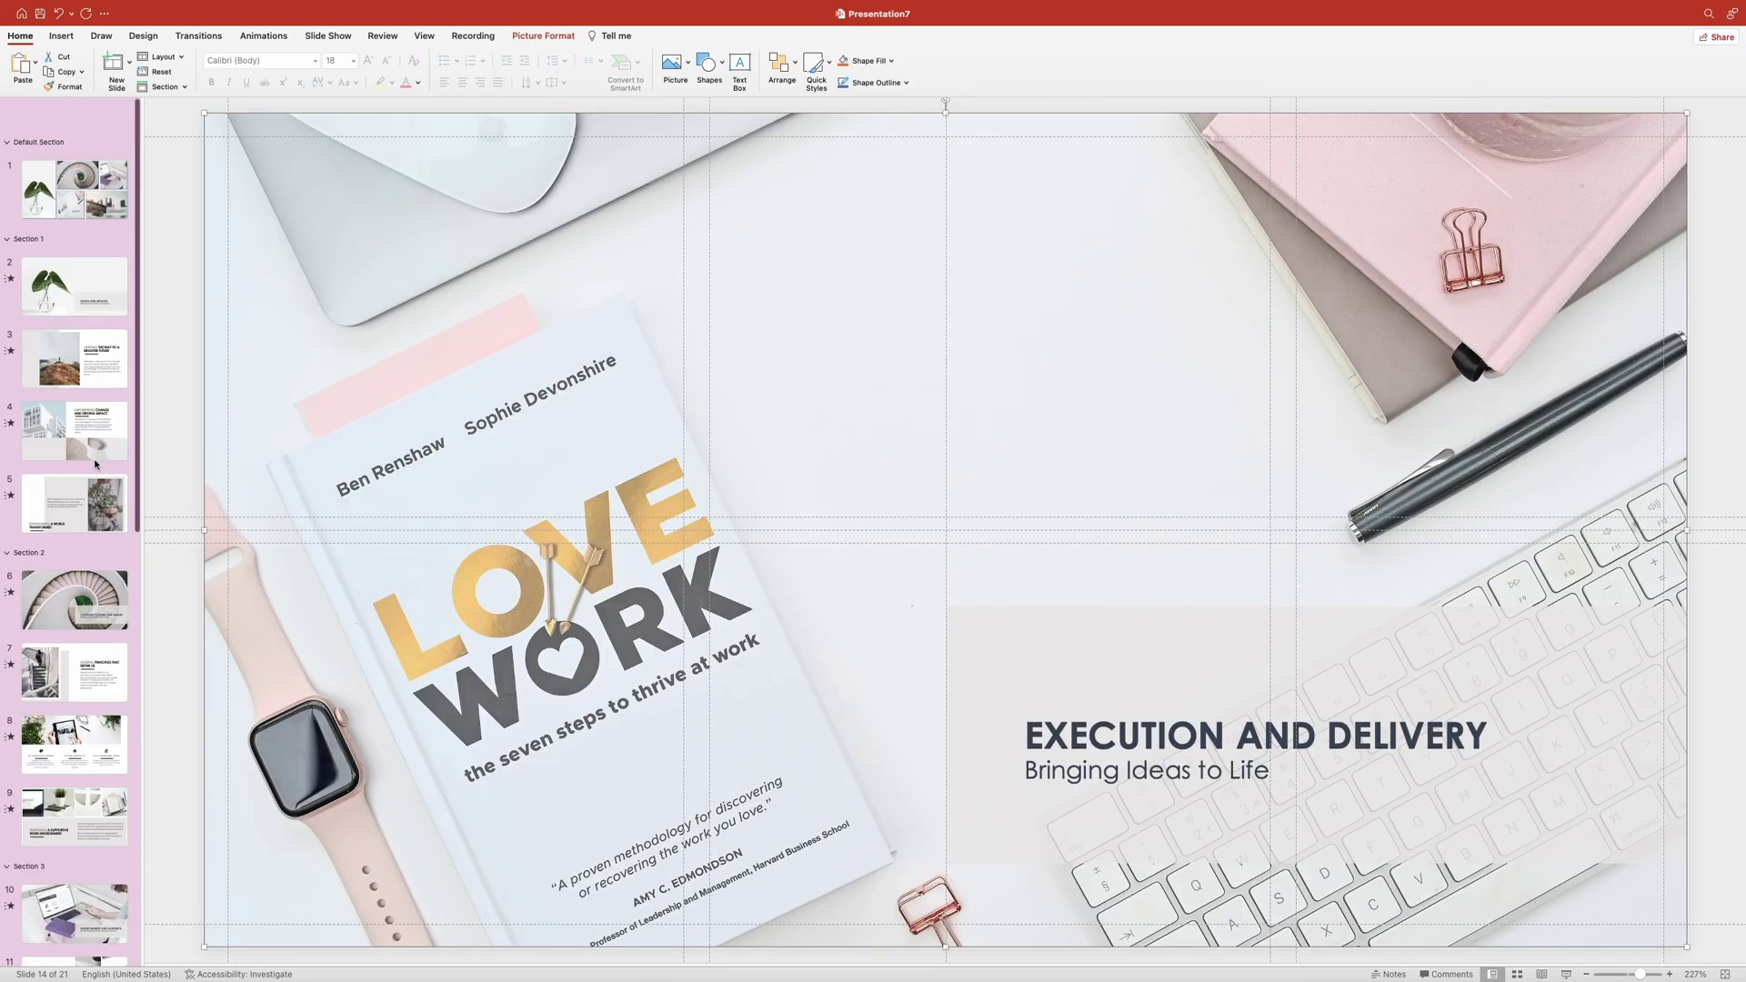
pyautogui.click(74, 154)
pyautogui.click(1686, 945)
pyautogui.moveTo(1687, 946); pyautogui.dragTo(855, 486)
pyautogui.moveTo(649, 218); pyautogui.dragTo(1148, 647)
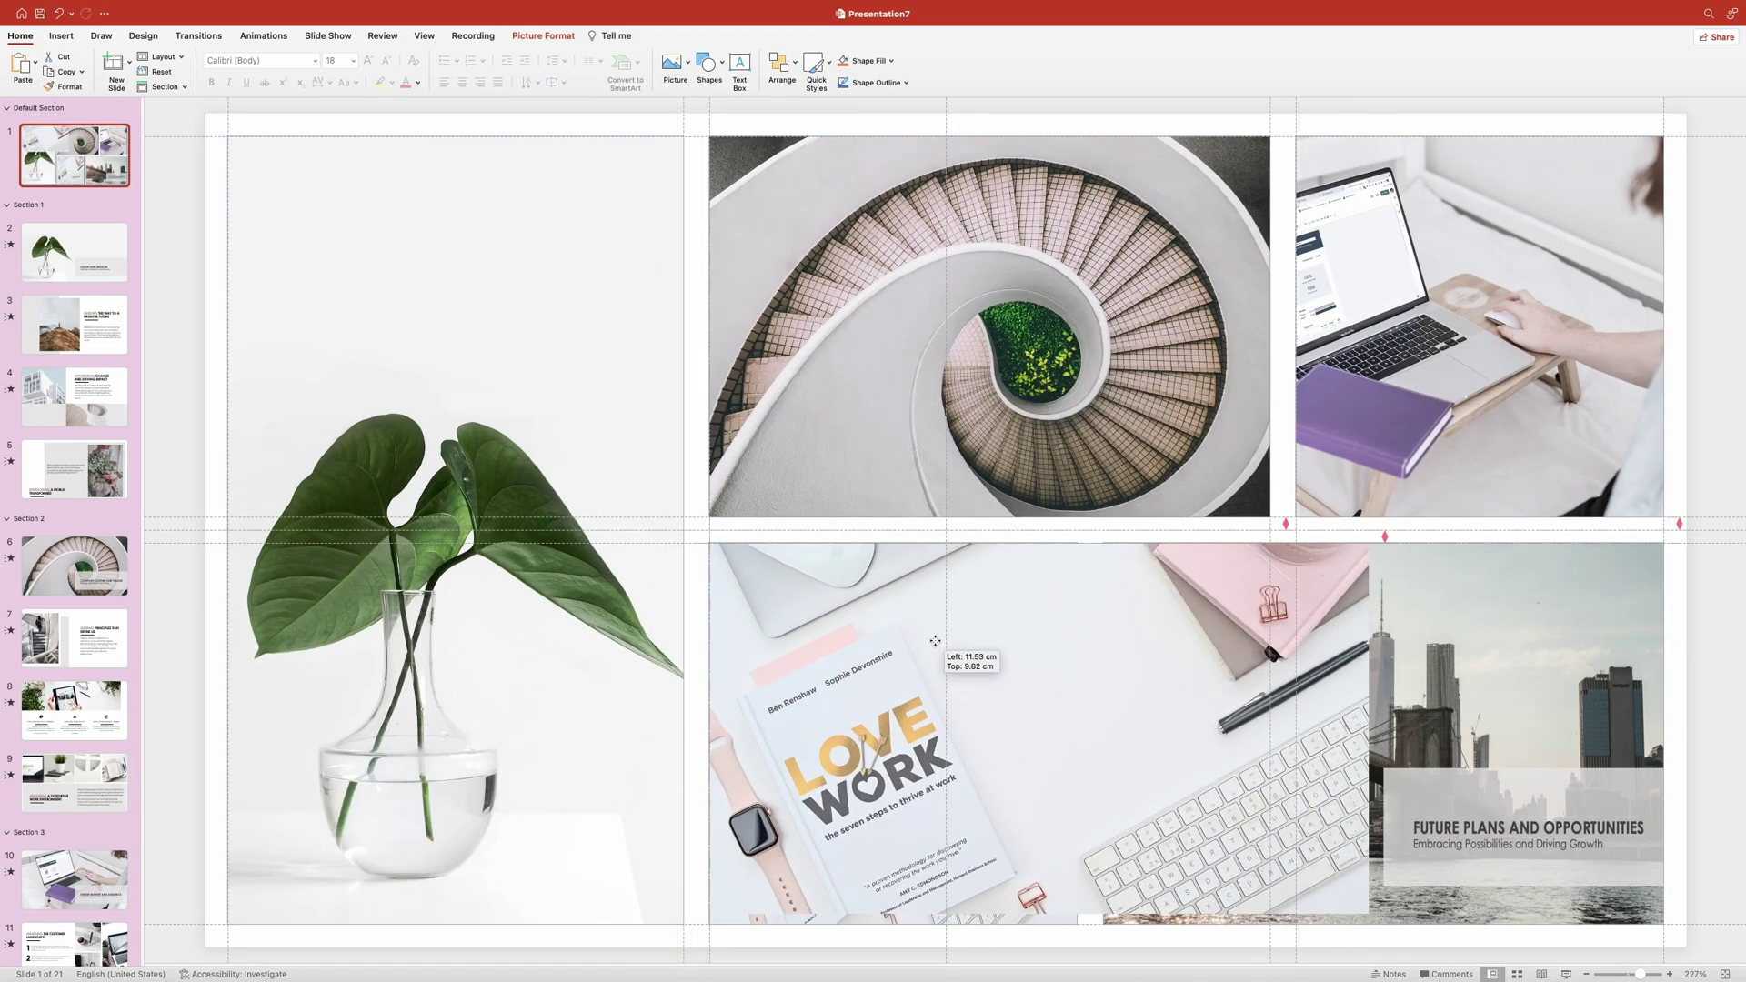
# - Crop the book photo to fit the bottom-middle cell
pyautogui.click(542, 36)
pyautogui.click(1488, 63)
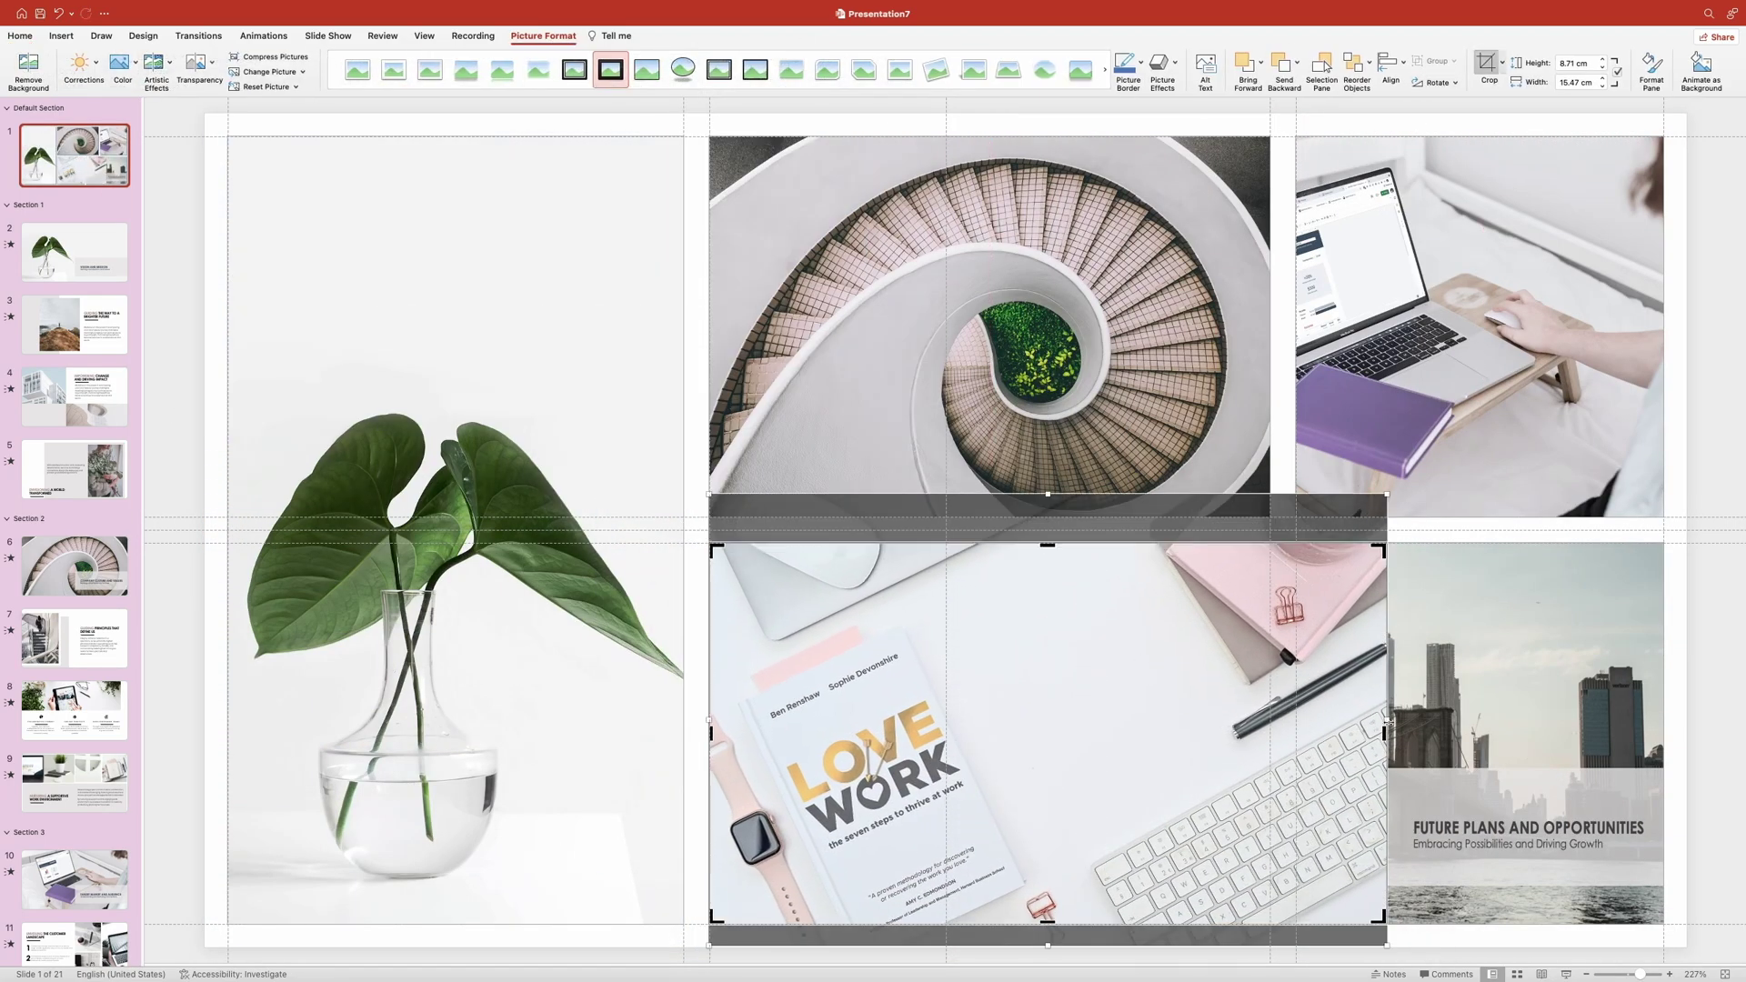
pyautogui.moveTo(1387, 733); pyautogui.dragTo(1078, 733)
pyautogui.moveTo(1388, 492); pyautogui.dragTo(1302, 553)
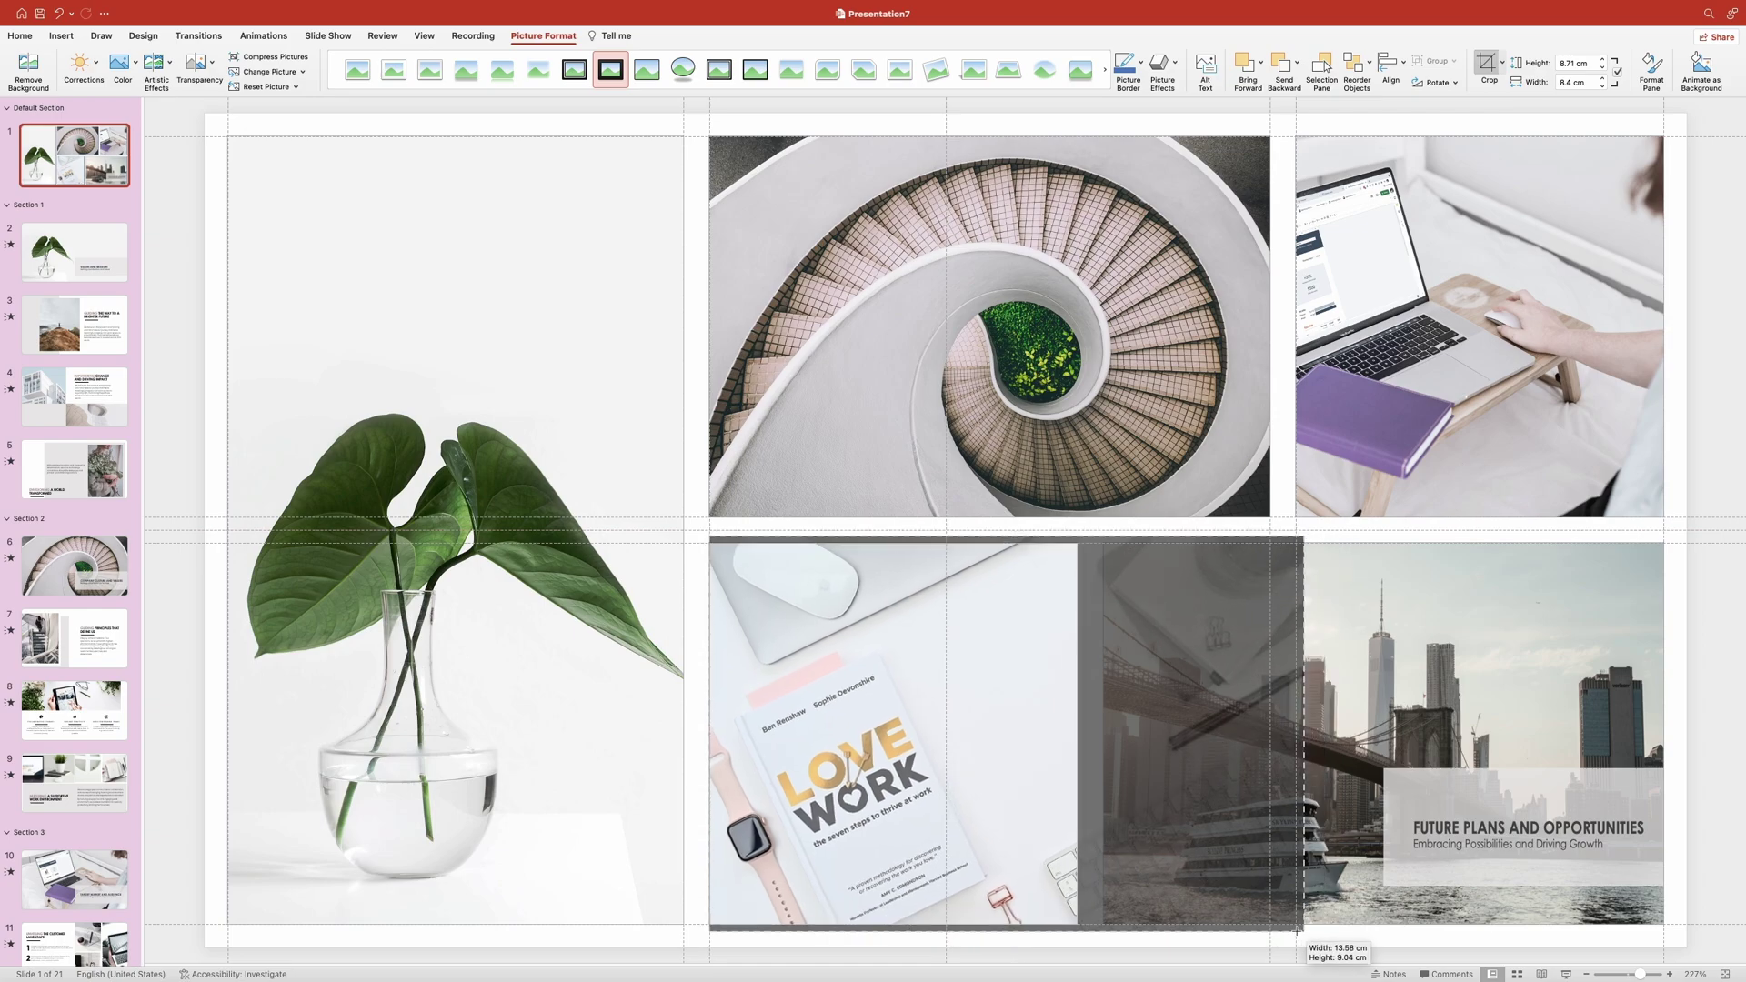
pyautogui.moveTo(1200, 728); pyautogui.dragTo(1088, 711)
pyautogui.click(1319, 955)
# - Copy the Brooklyn Bridge photo onto the collage slide, sized into the lower-right cell
pyautogui.scroll(-10, 75, 545)
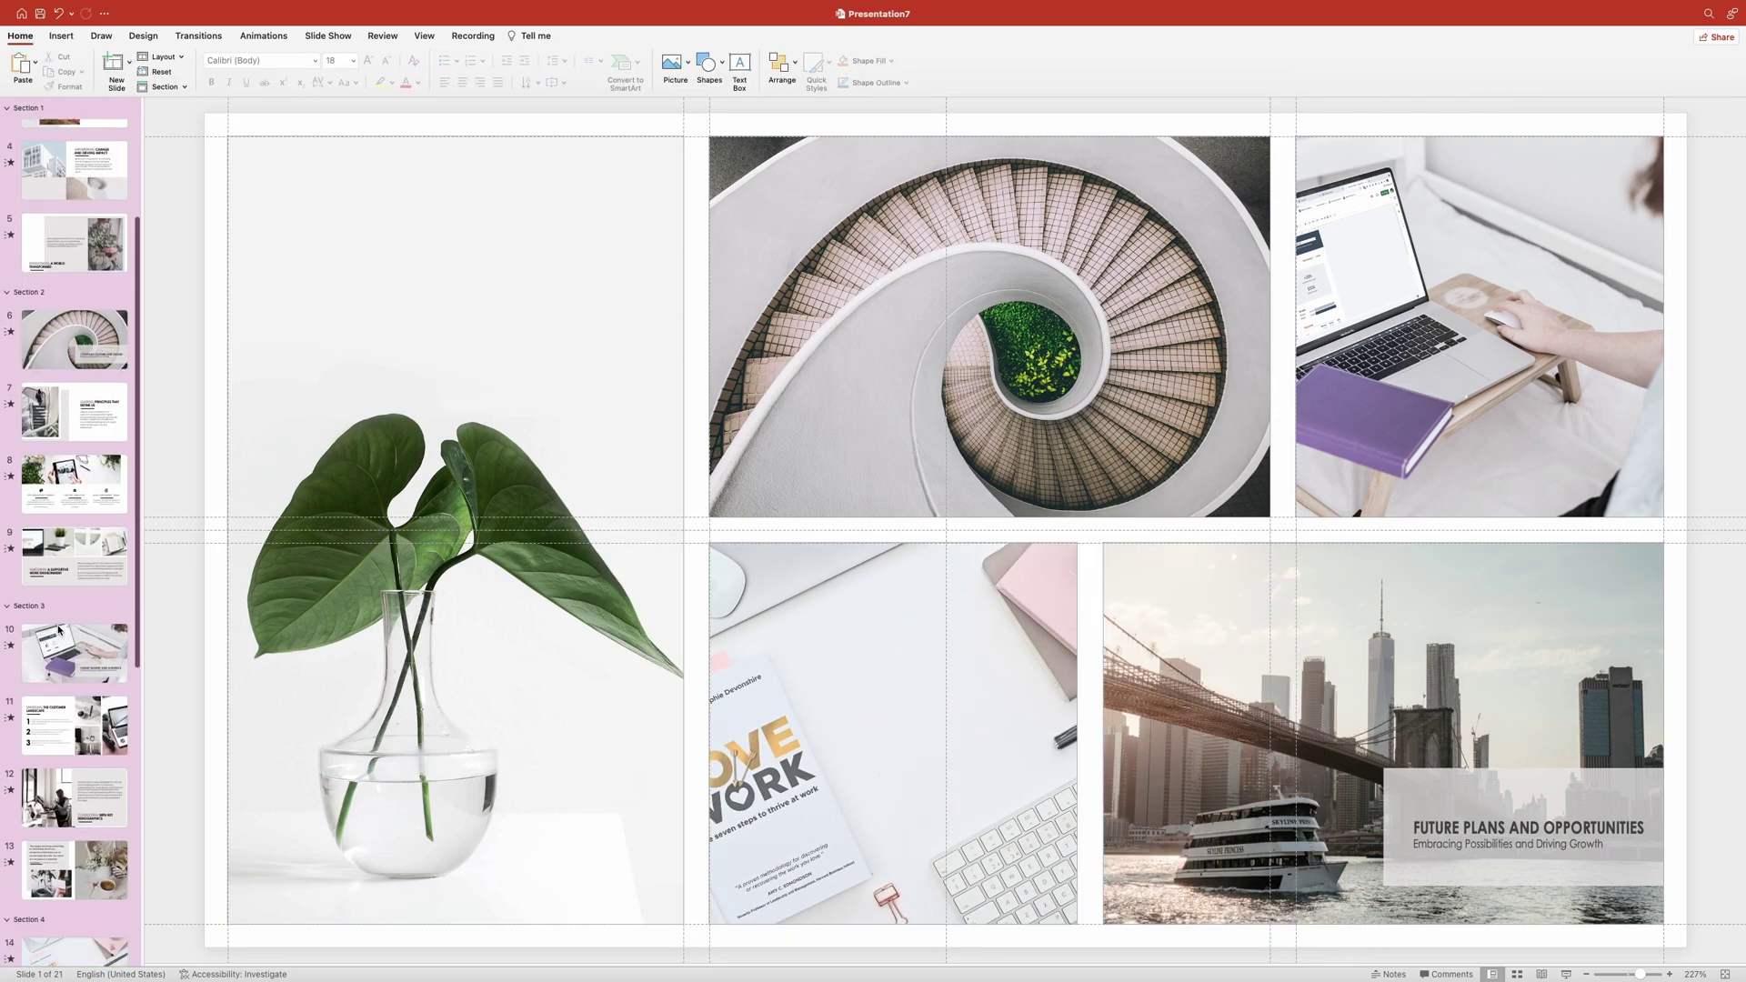
pyautogui.click(75, 710)
pyautogui.hotkey('ctrl', 'c')
pyautogui.scroll(15, 75, 546)
pyautogui.click(75, 156)
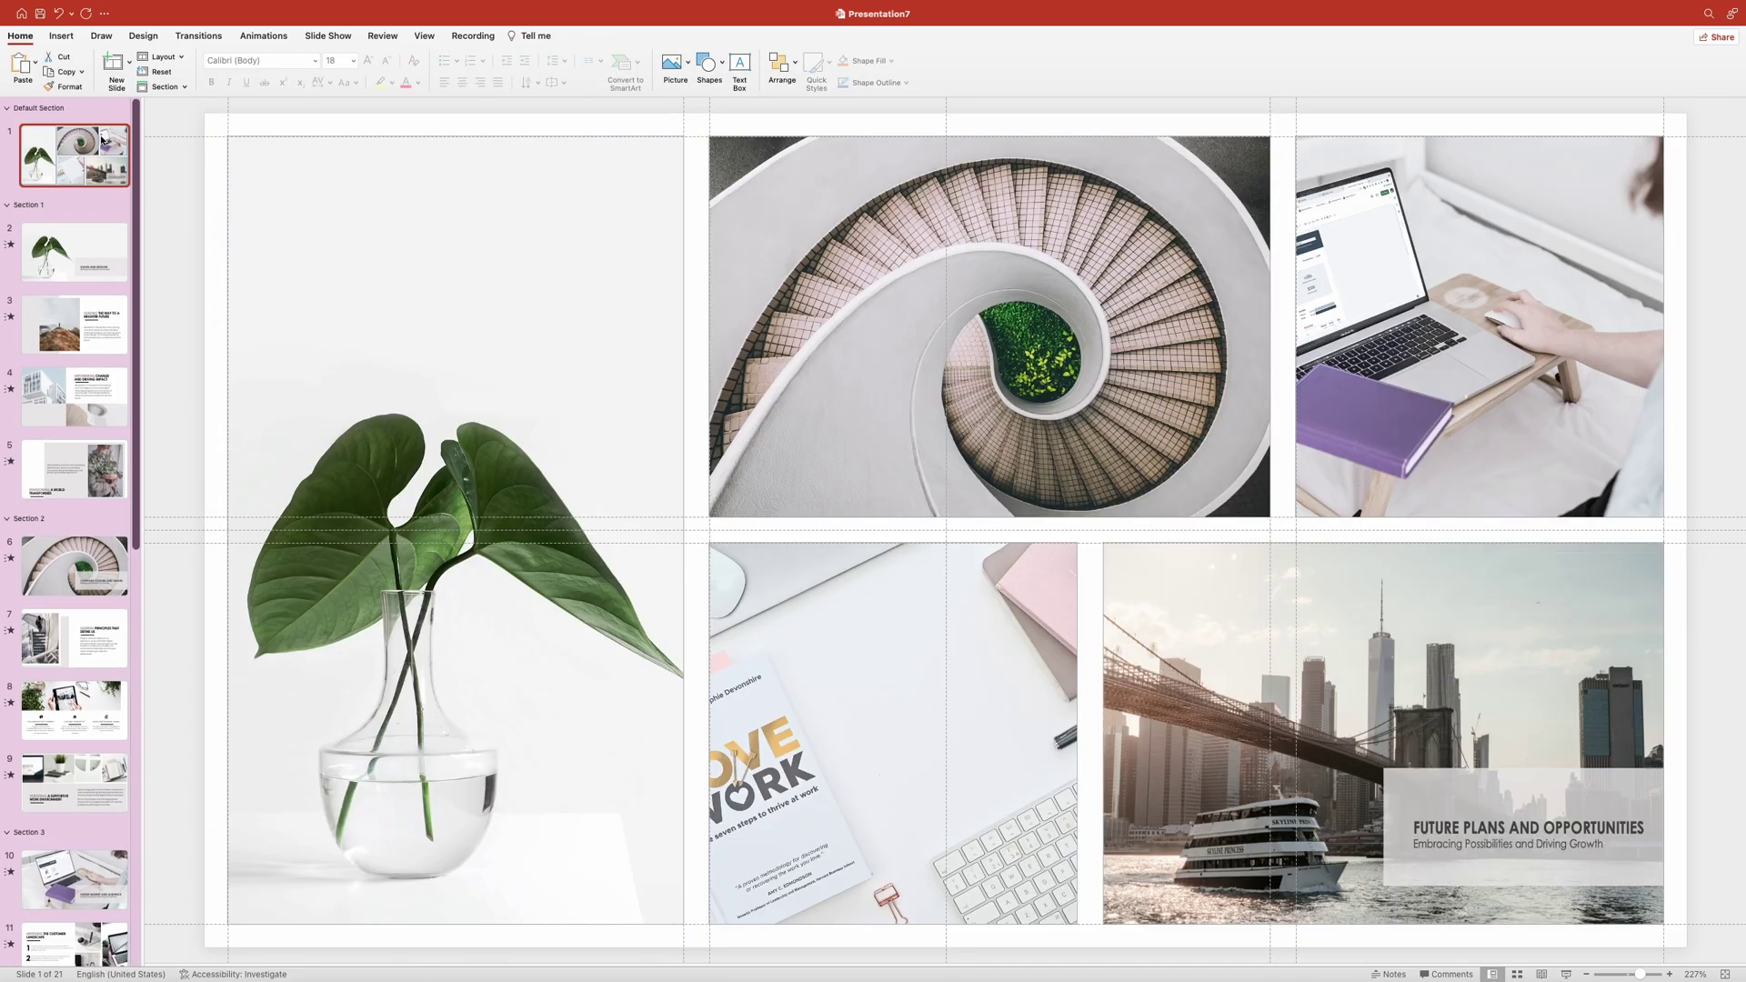
pyautogui.hotkey('ctrl', 'v')
pyautogui.moveTo(1687, 114); pyautogui.dragTo(1078, 357)
pyautogui.moveTo(286, 409); pyautogui.dragTo(1173, 619)
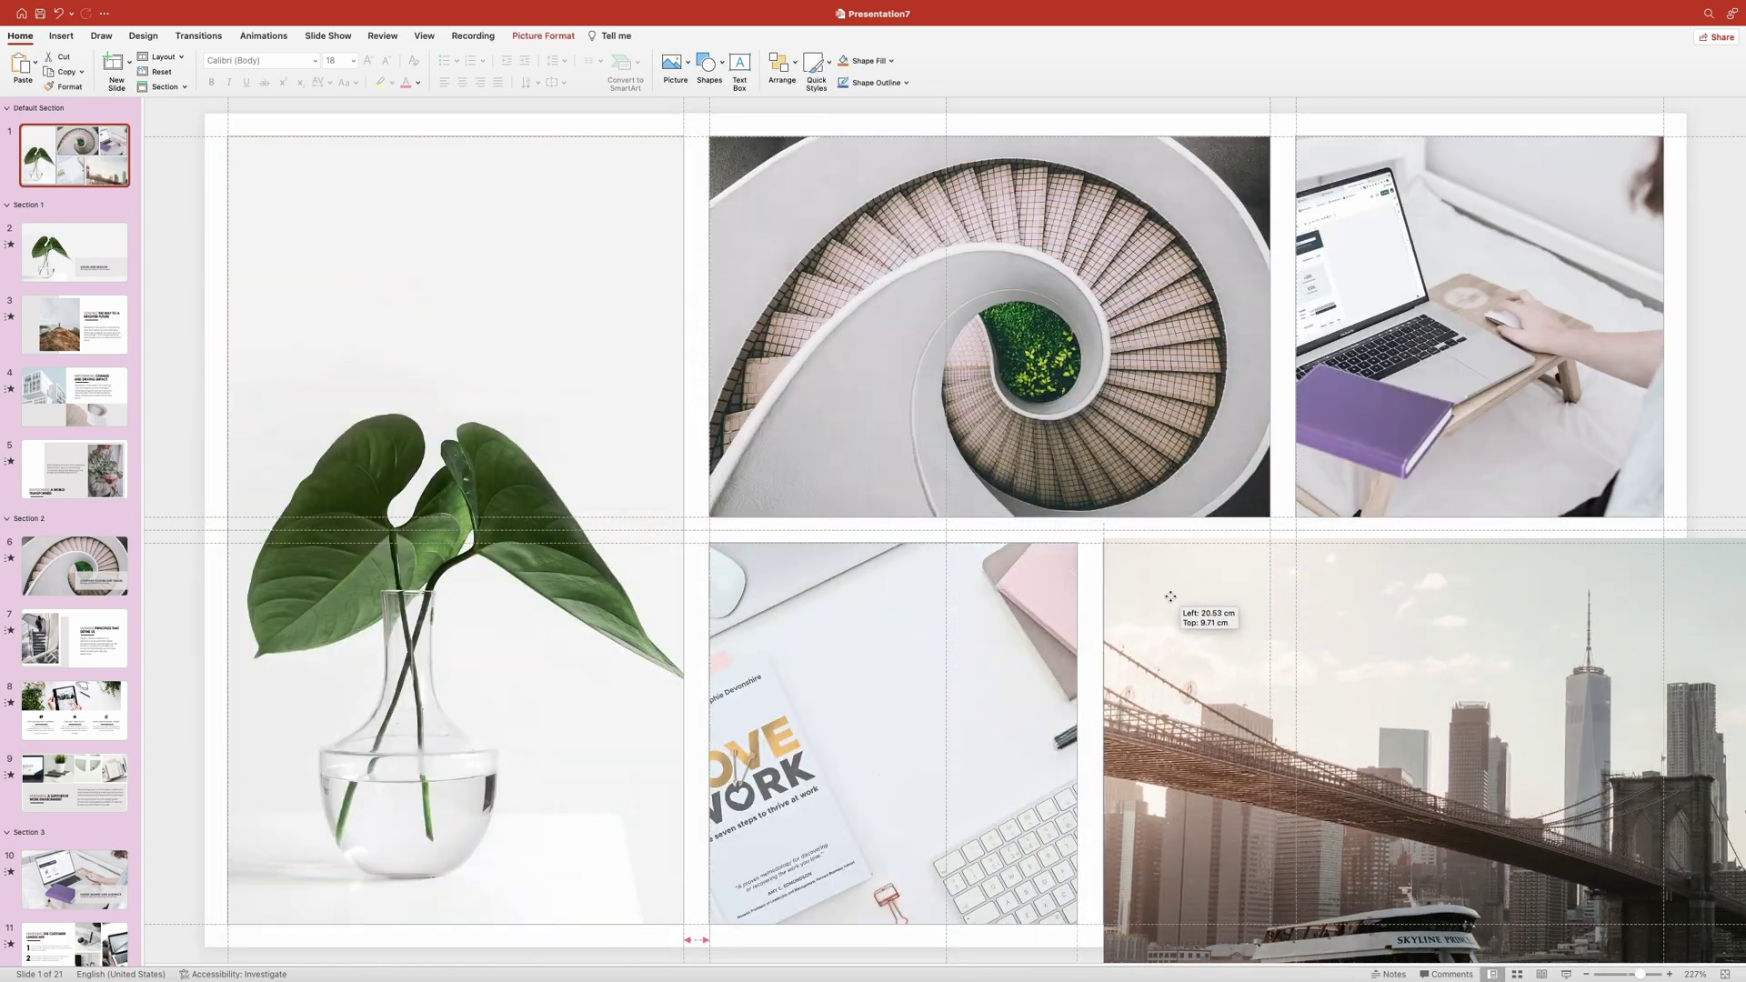
pyautogui.moveTo(1524, 798); pyautogui.dragTo(1107, 638)
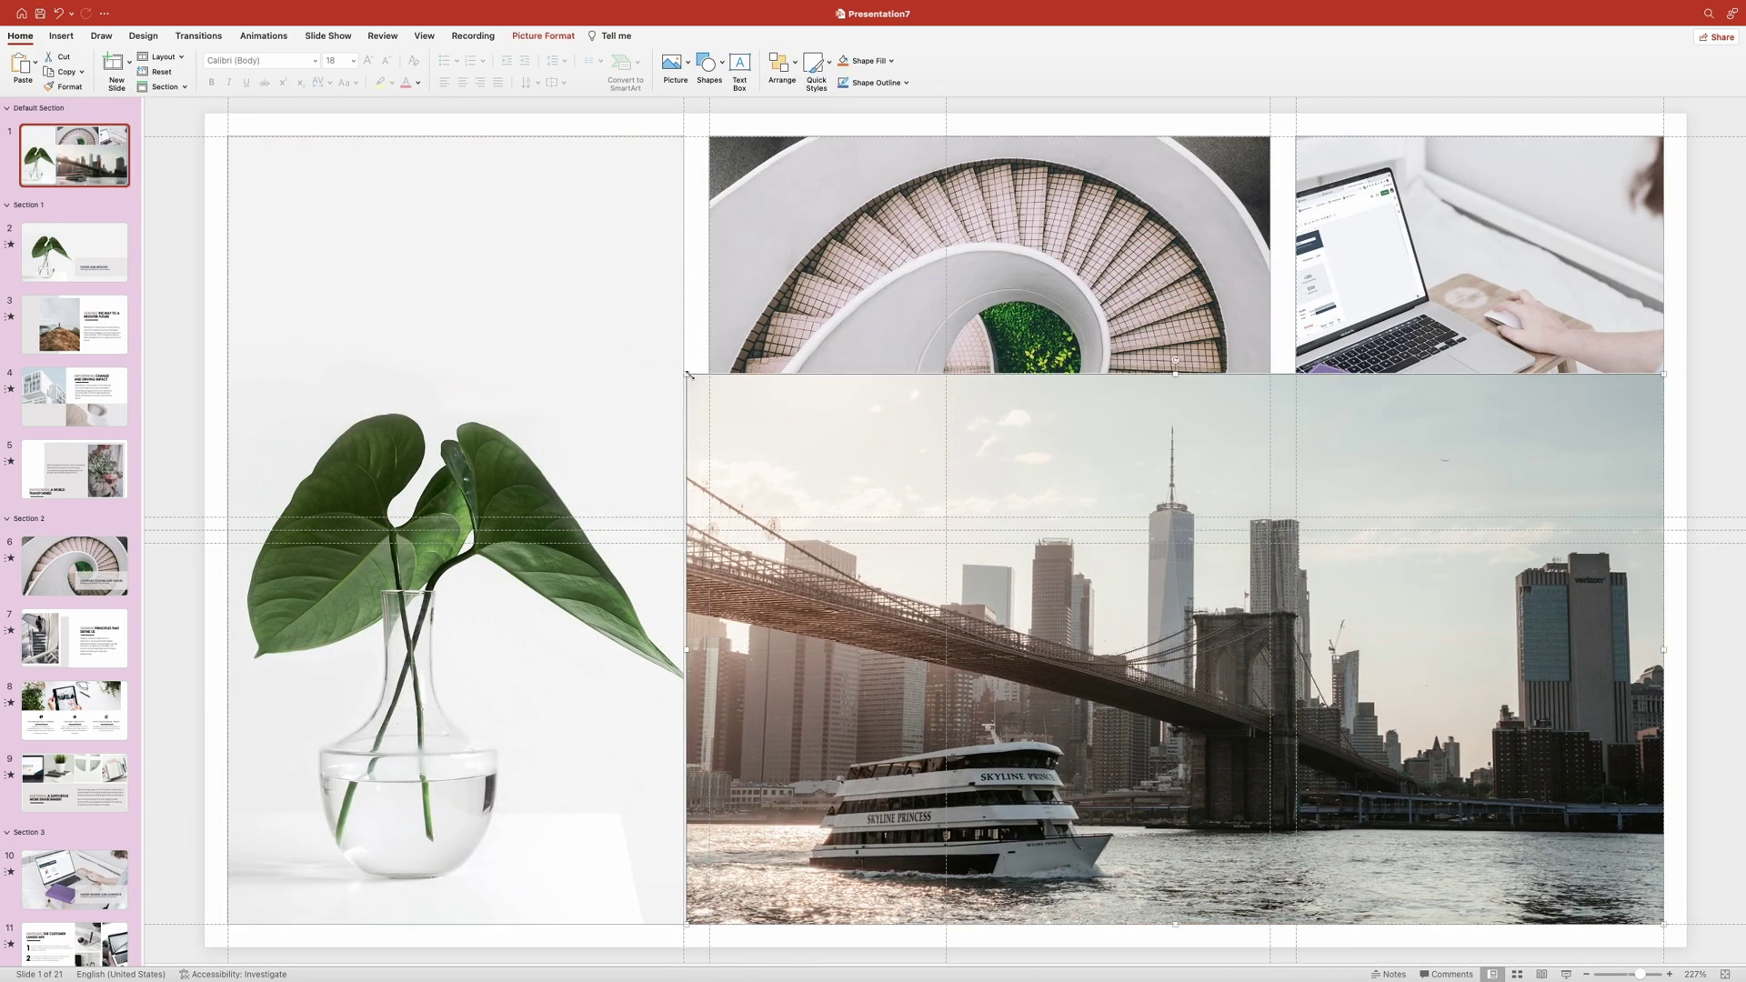
pyautogui.moveTo(688, 380); pyautogui.dragTo(985, 575)
pyautogui.moveTo(1182, 727); pyautogui.dragTo(1300, 727)
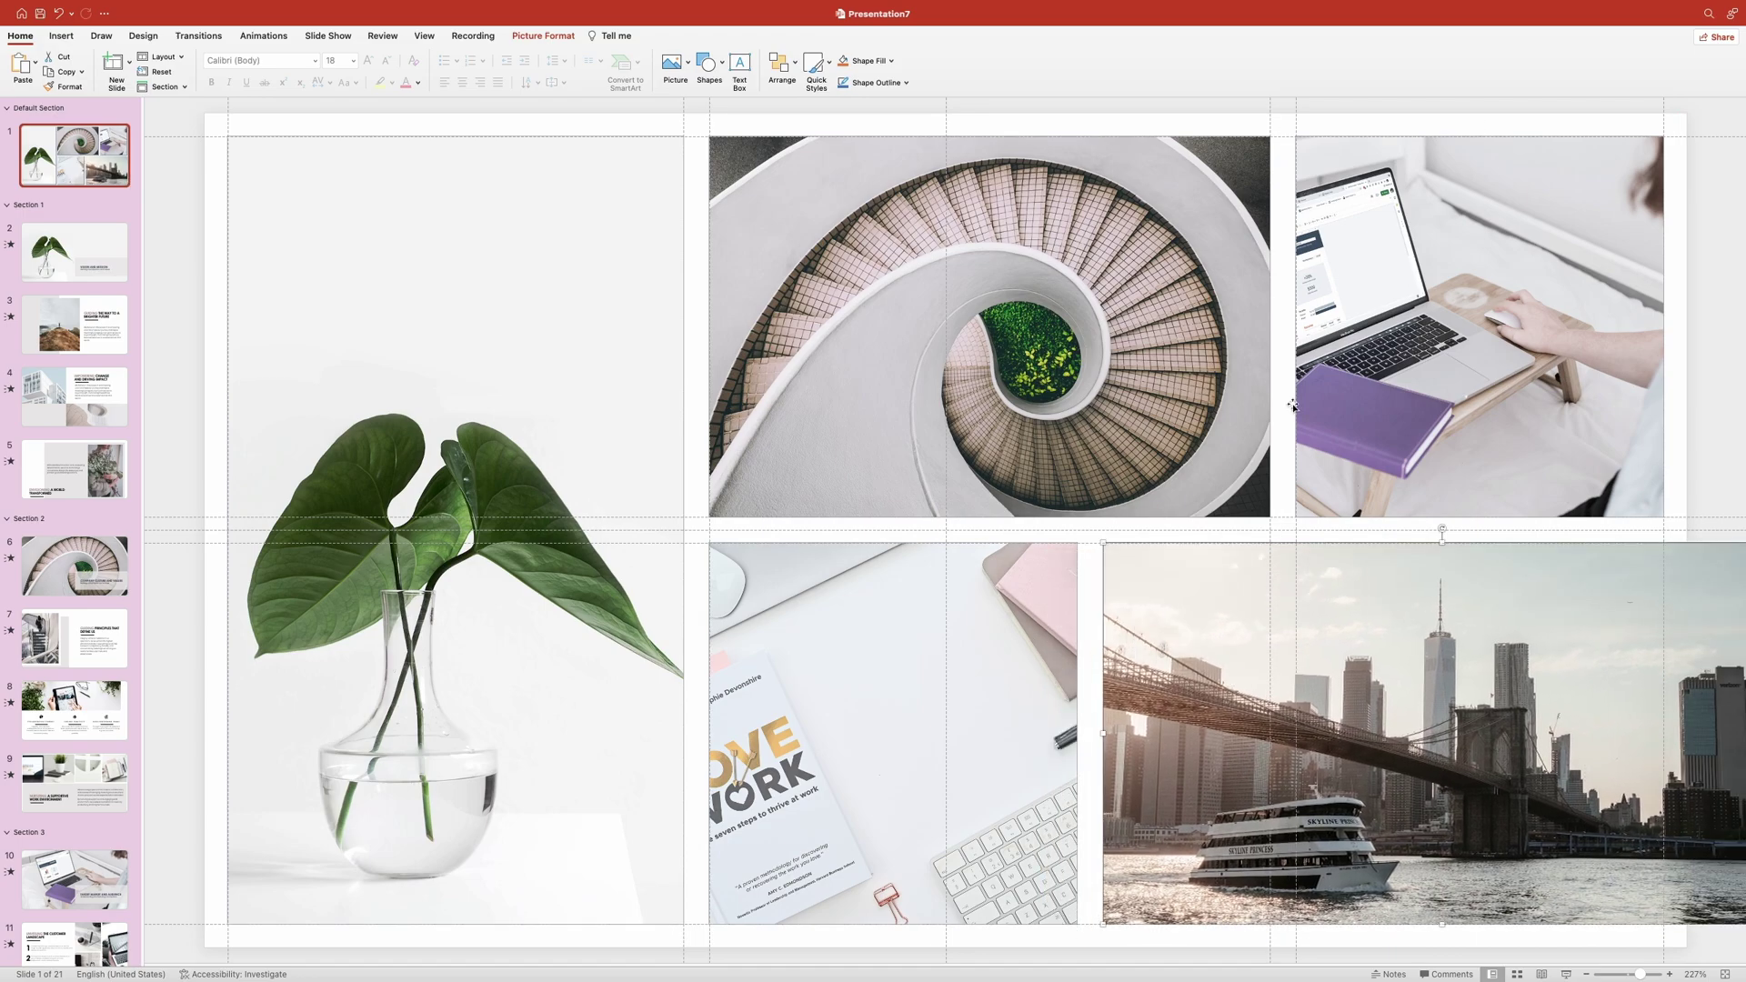
# - Crop the bridge photo to fit the lower-right cell
pyautogui.click(542, 36)
pyautogui.click(1489, 64)
pyautogui.hscroll(2, 1503, 287)
pyautogui.moveTo(1729, 733); pyautogui.dragTo(1613, 733)
pyautogui.hscroll(-2, 1338, 924)
pyautogui.moveTo(1364, 935); pyautogui.dragTo(1250, 935)
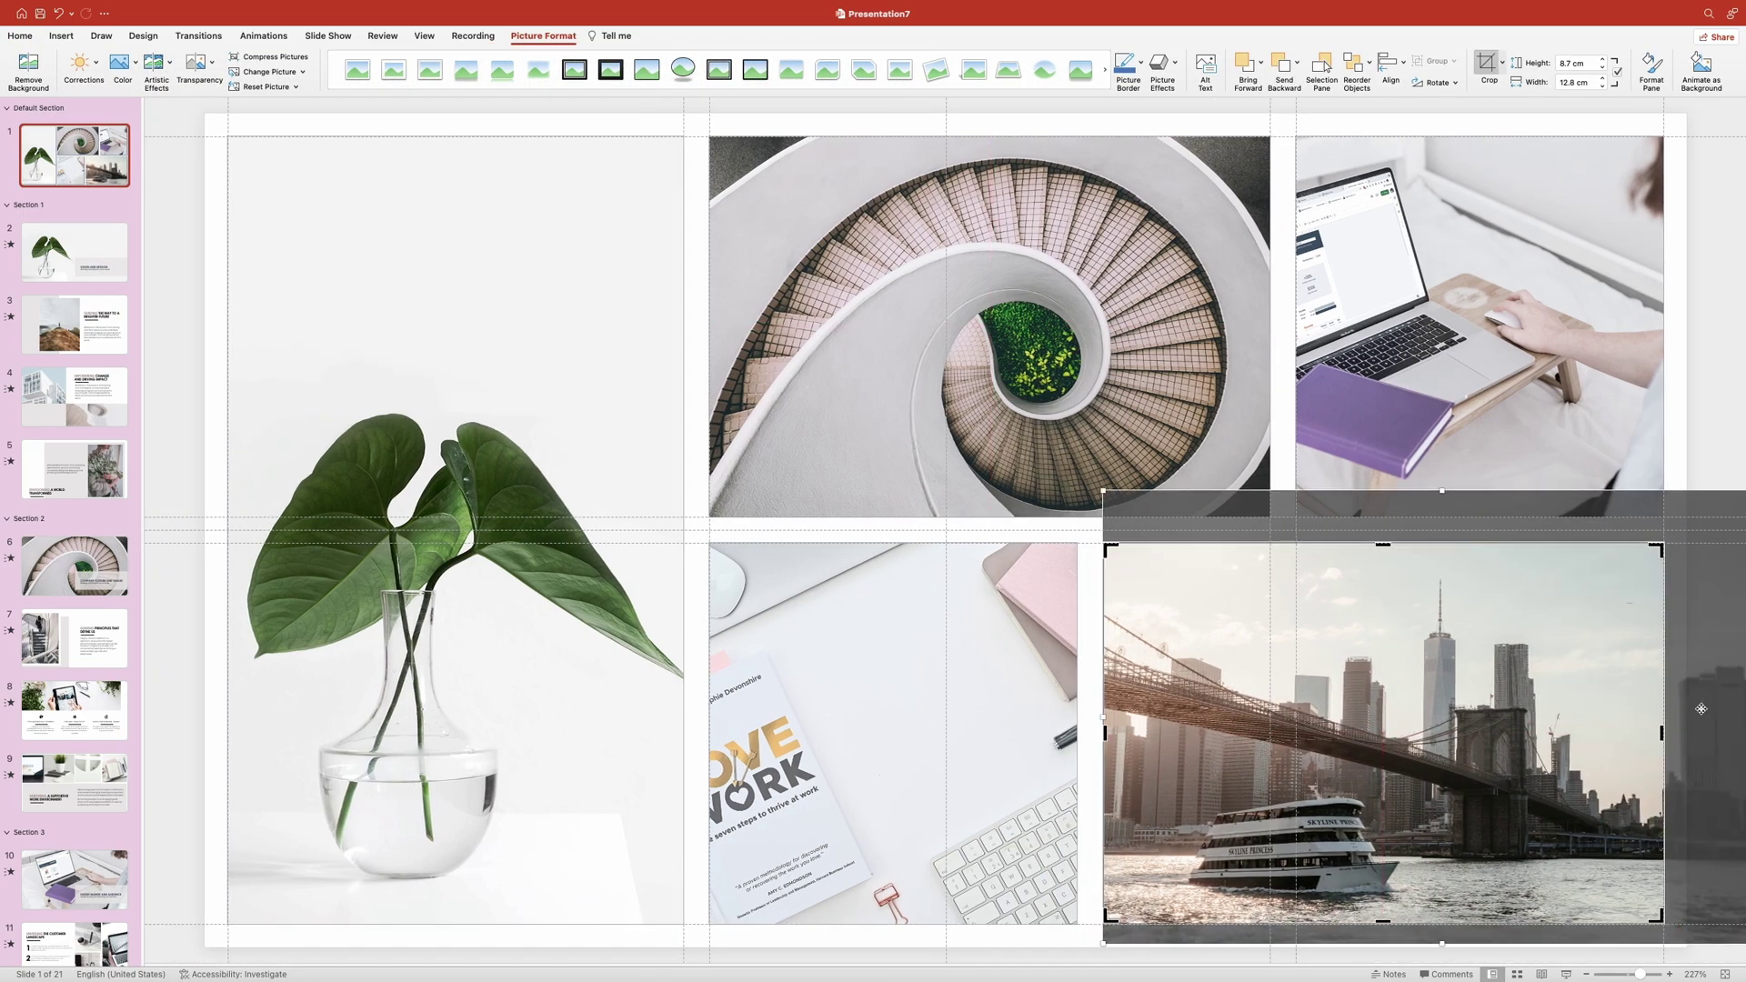
pyautogui.moveTo(990, 491); pyautogui.dragTo(1059, 532)
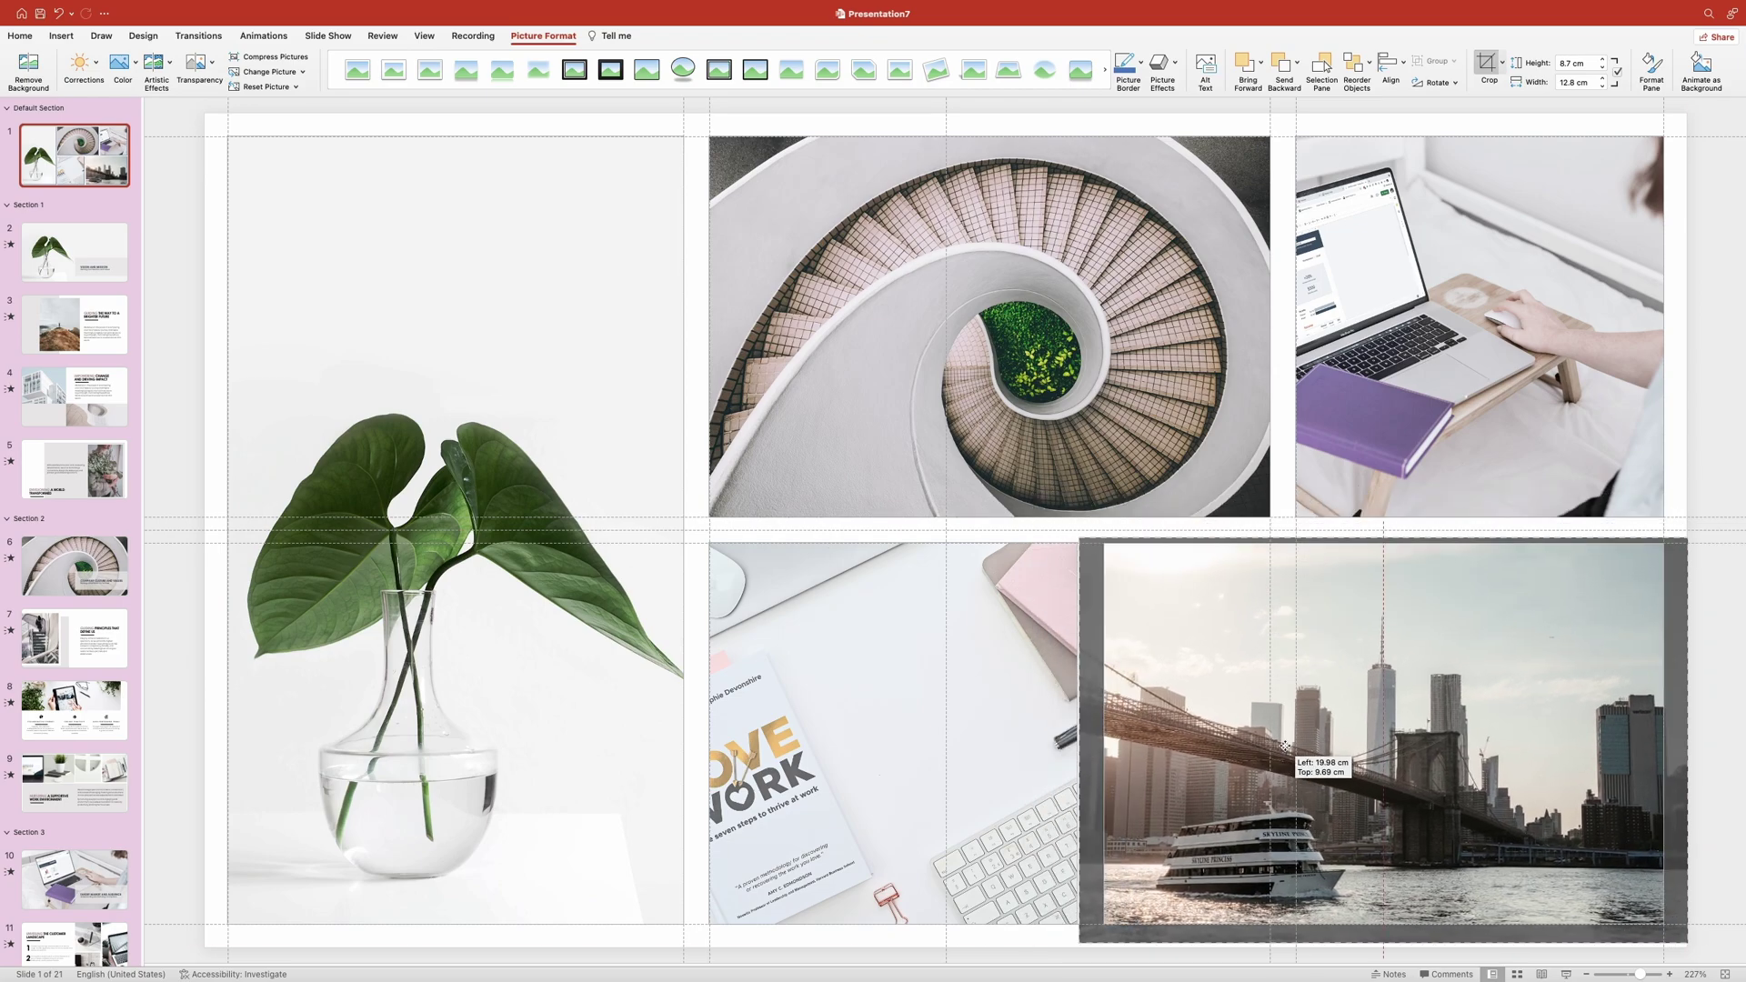
pyautogui.click(1704, 658)
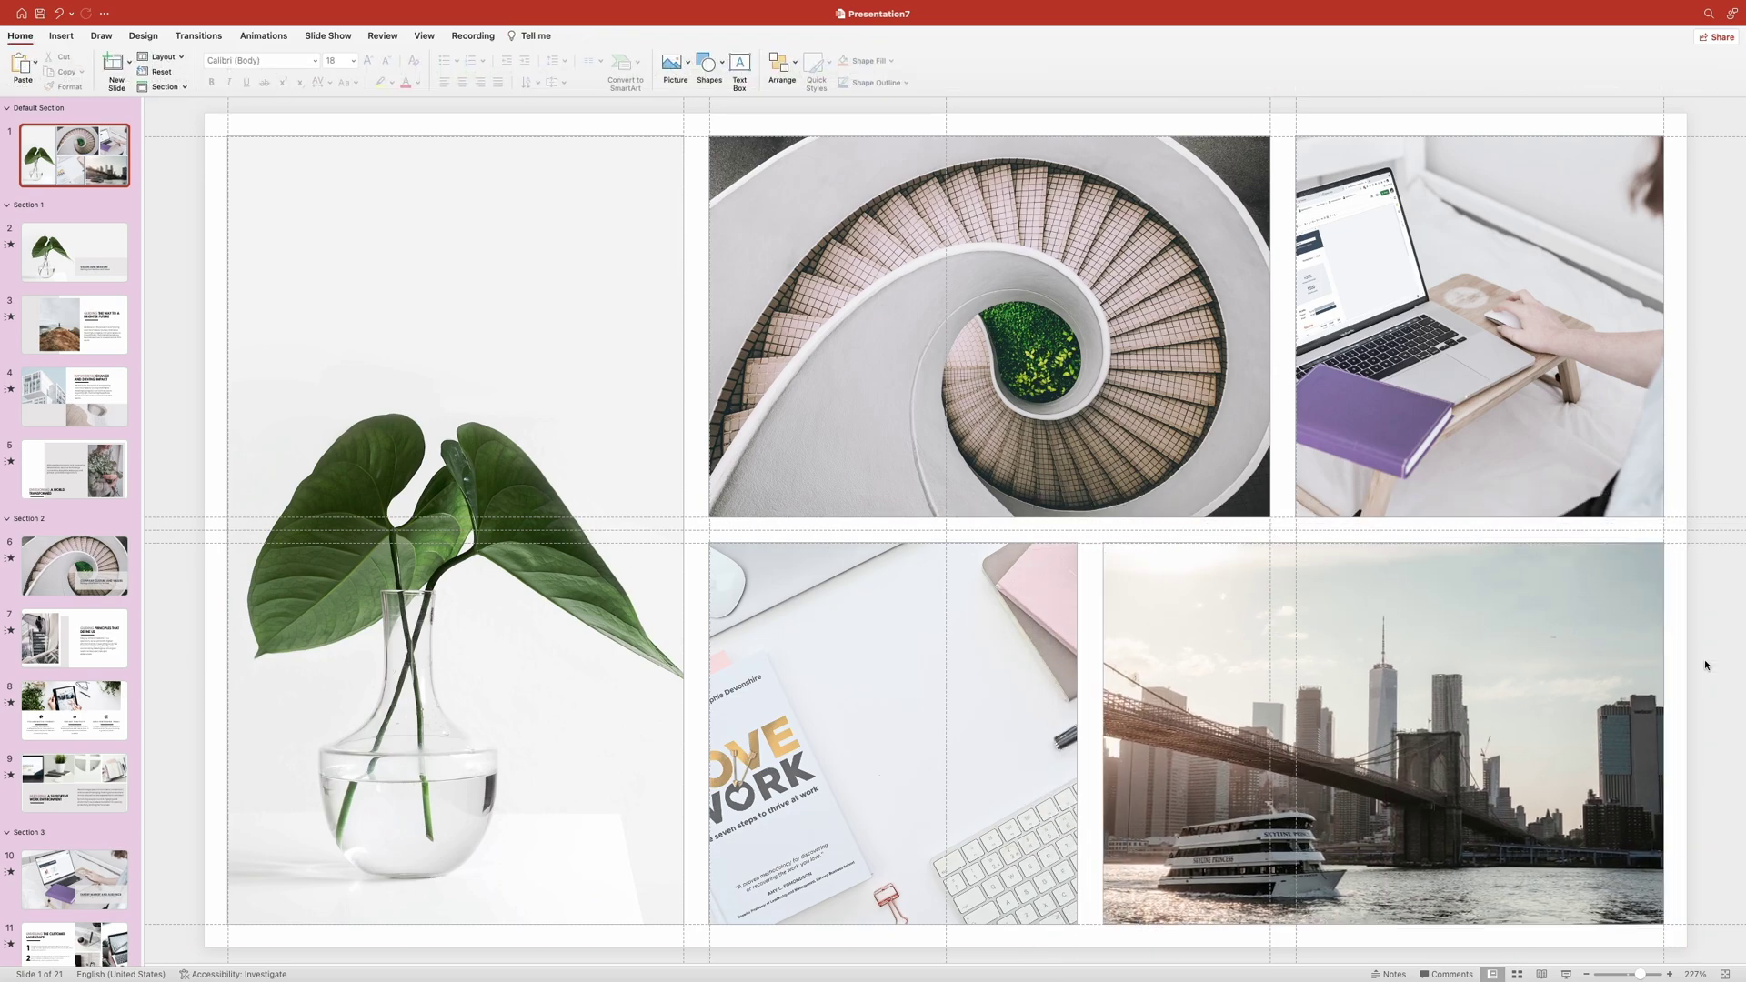
pyautogui.click(528, 252)
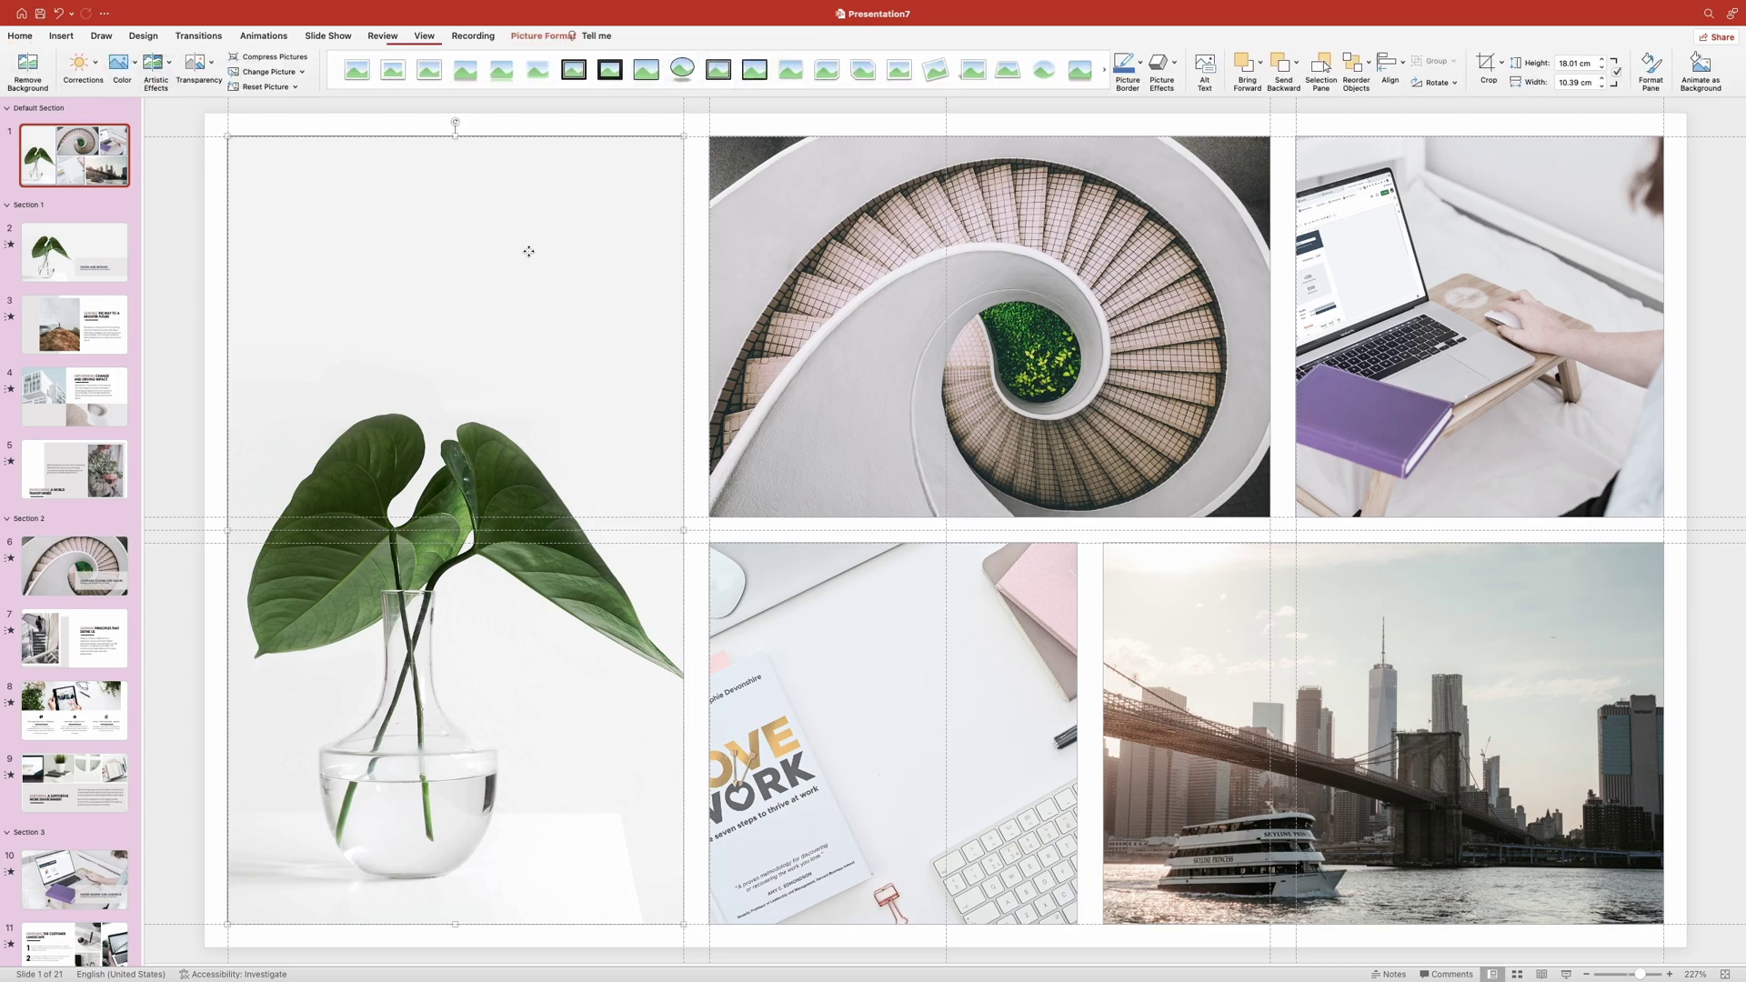
# - Save the plant and staircase photos as pictures named zoom1 and zoom2
pyautogui.rightClick(529, 253)
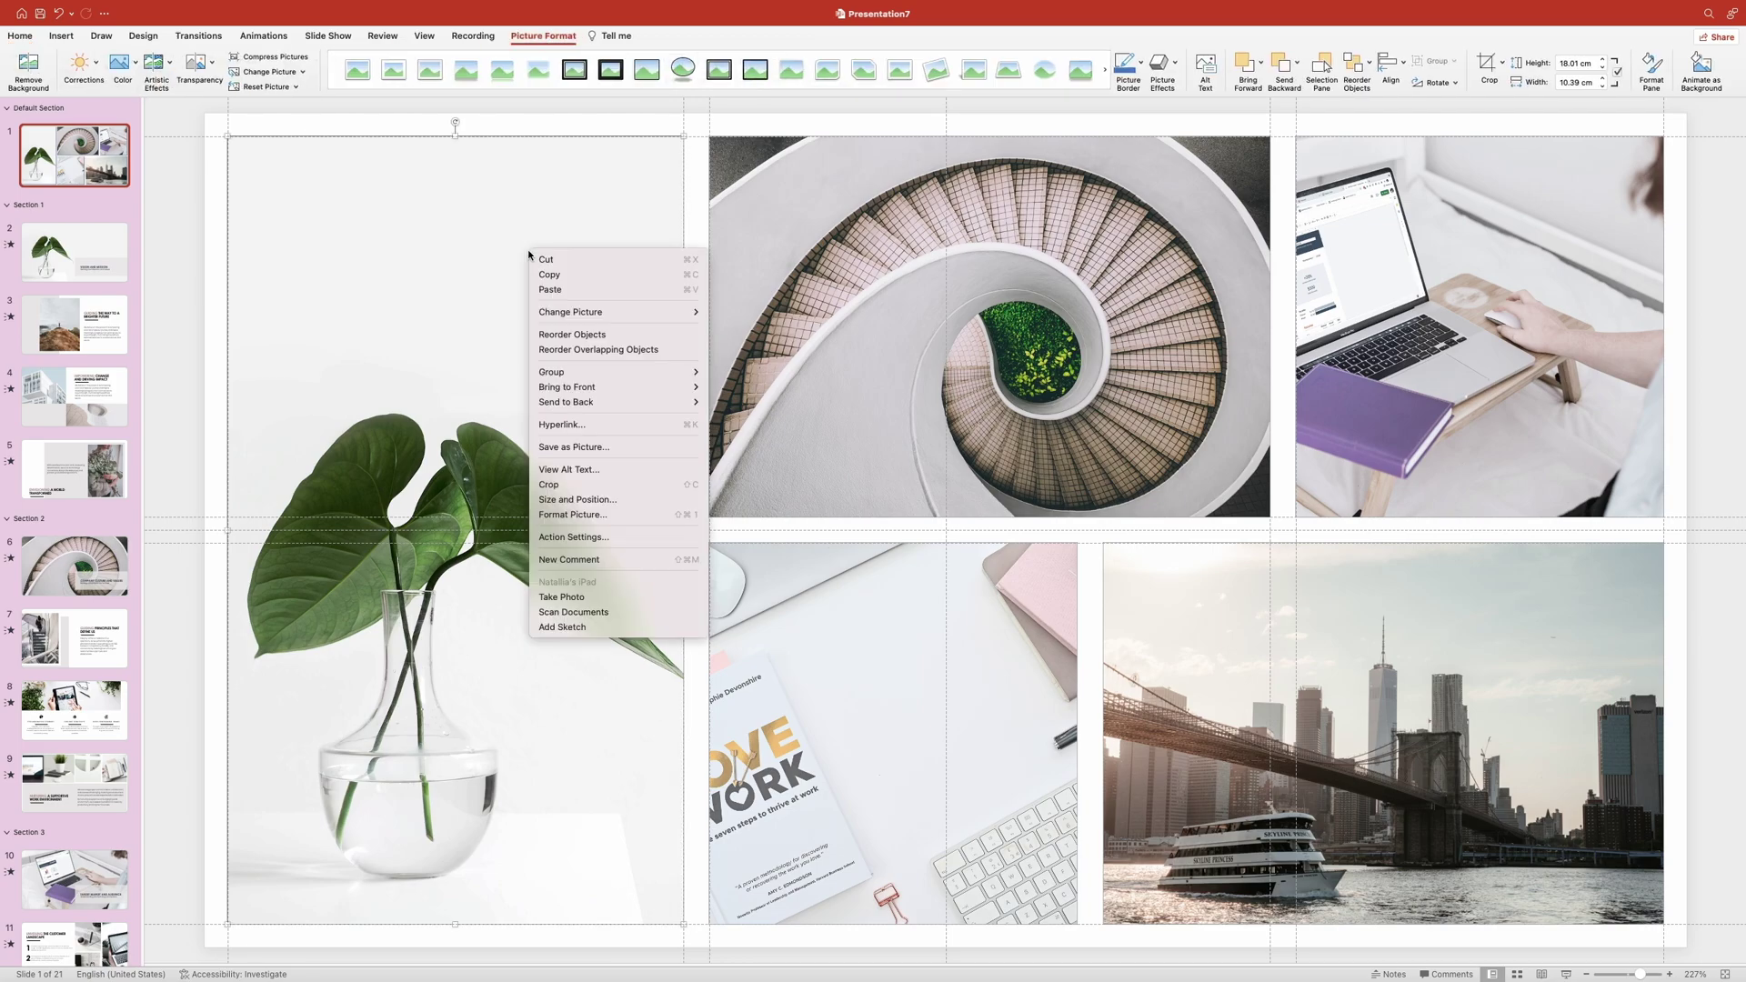
pyautogui.click(573, 447)
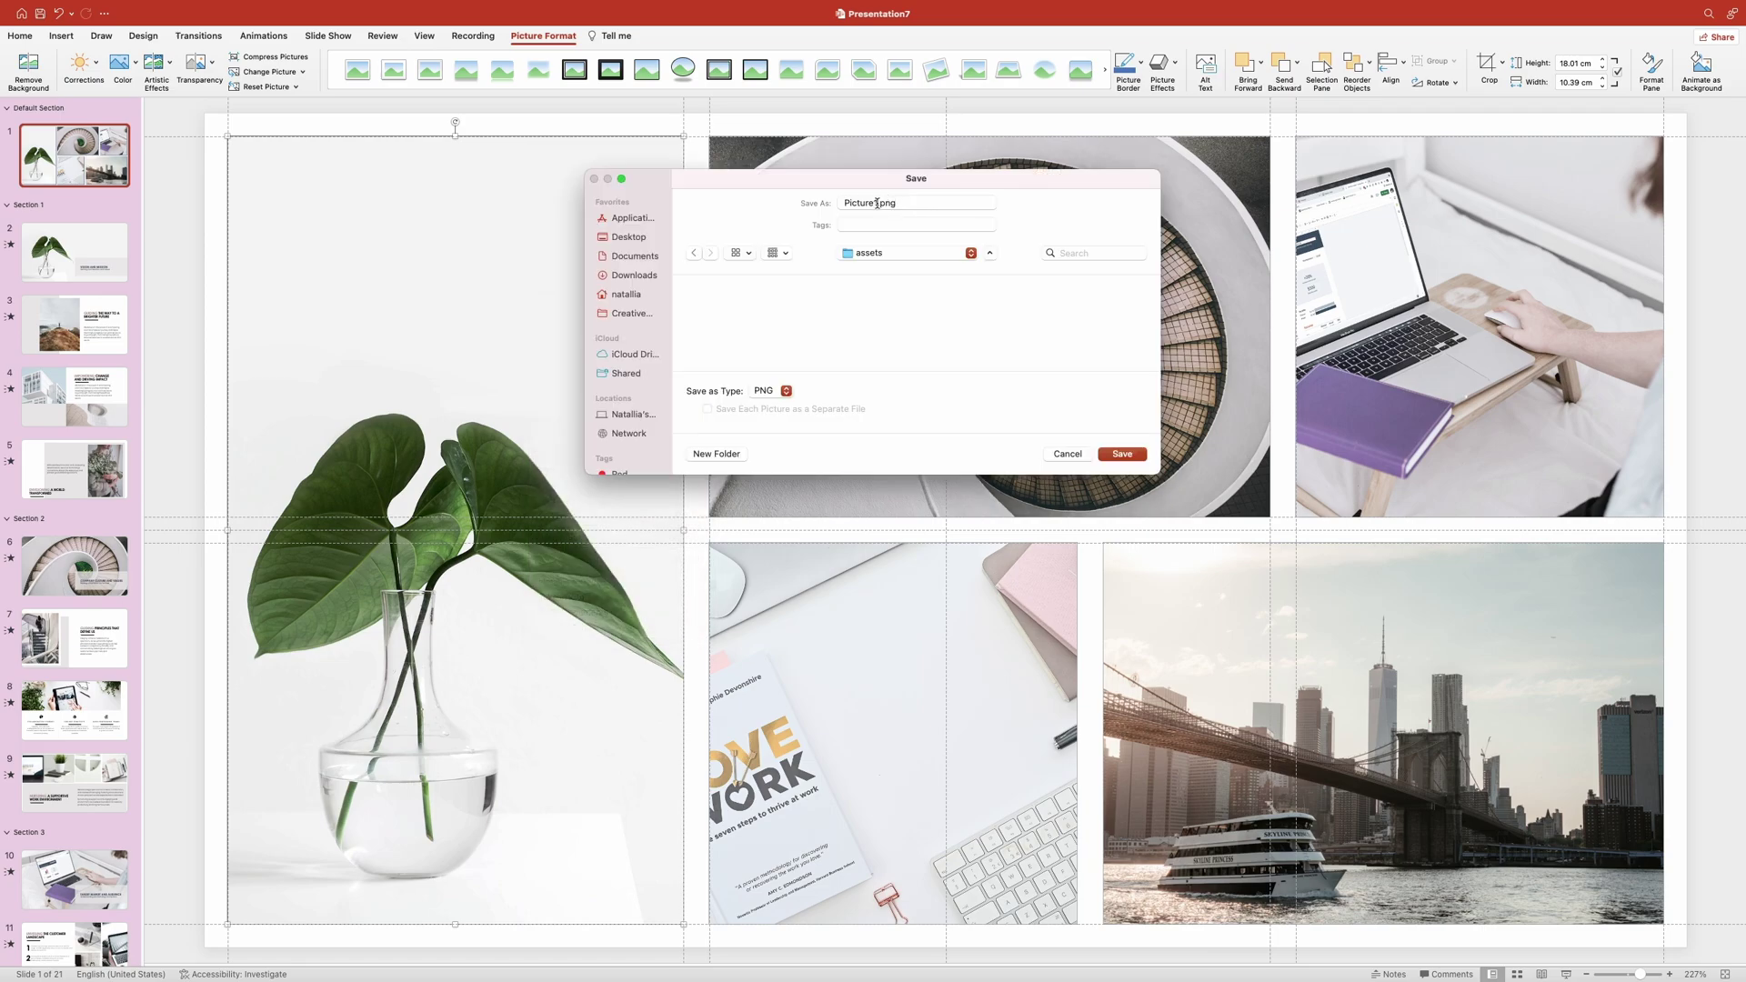
pyautogui.tripleClick(877, 203)
pyautogui.write('zoom1')
pyautogui.click(1131, 454)
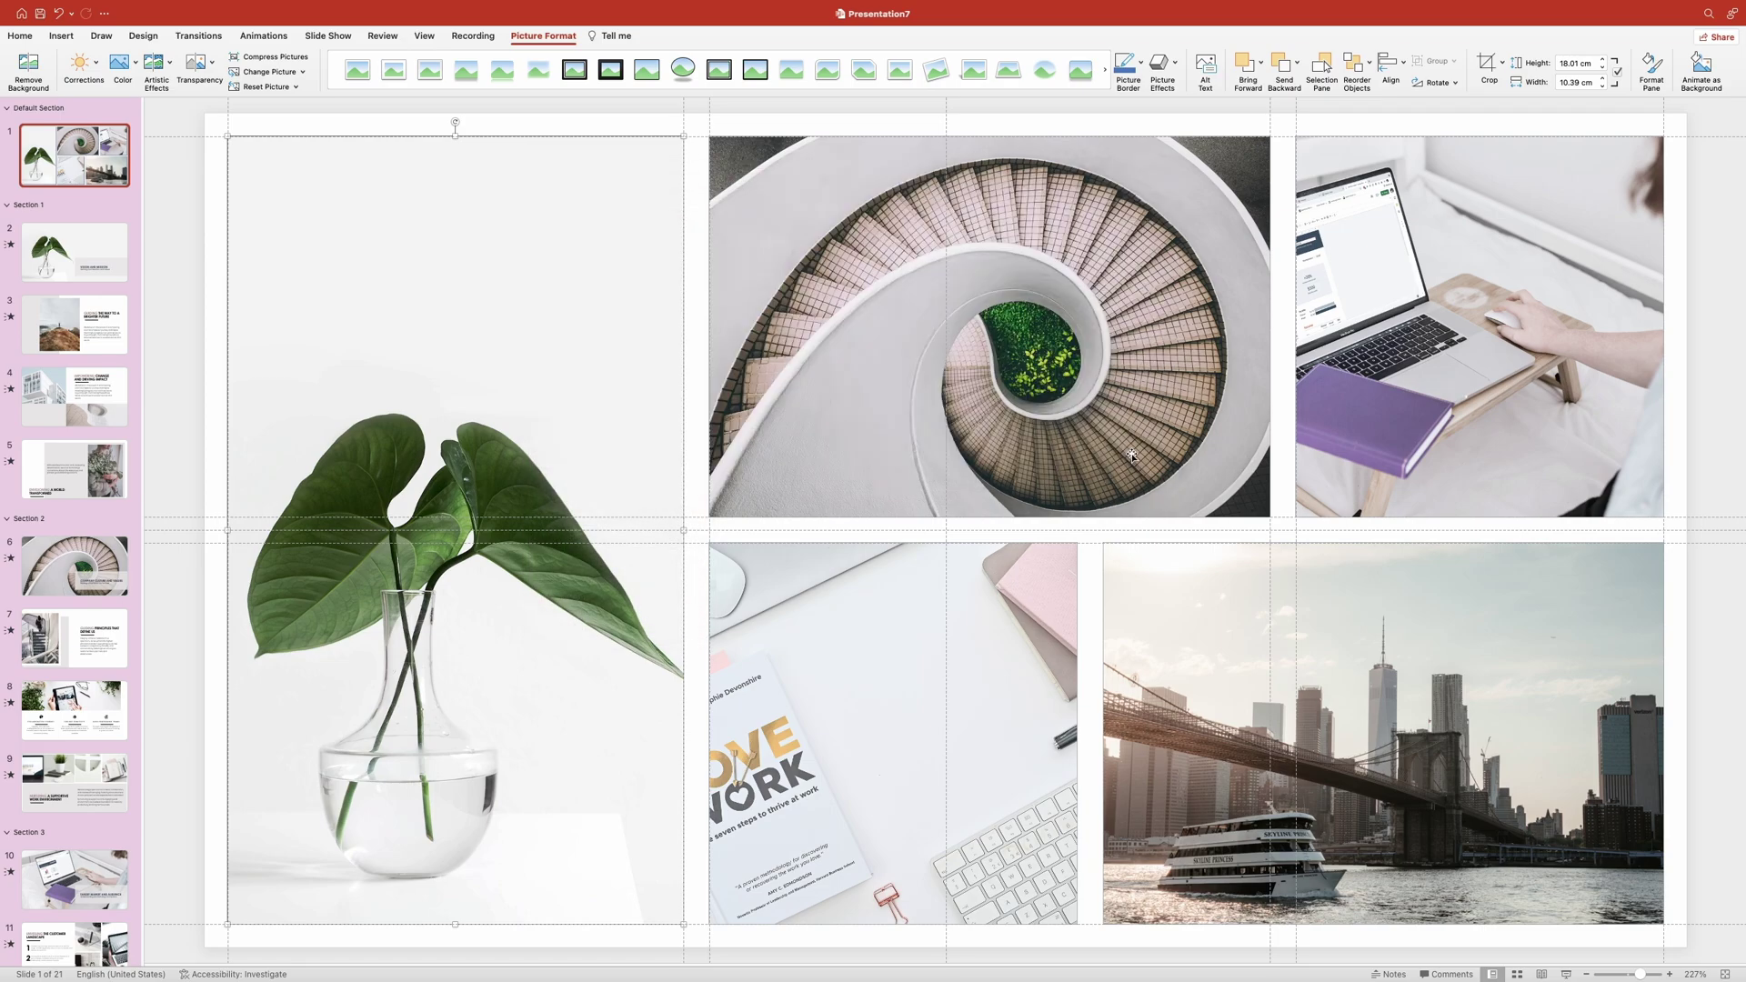
pyautogui.click(886, 306)
pyautogui.rightClick(890, 303)
pyautogui.click(937, 447)
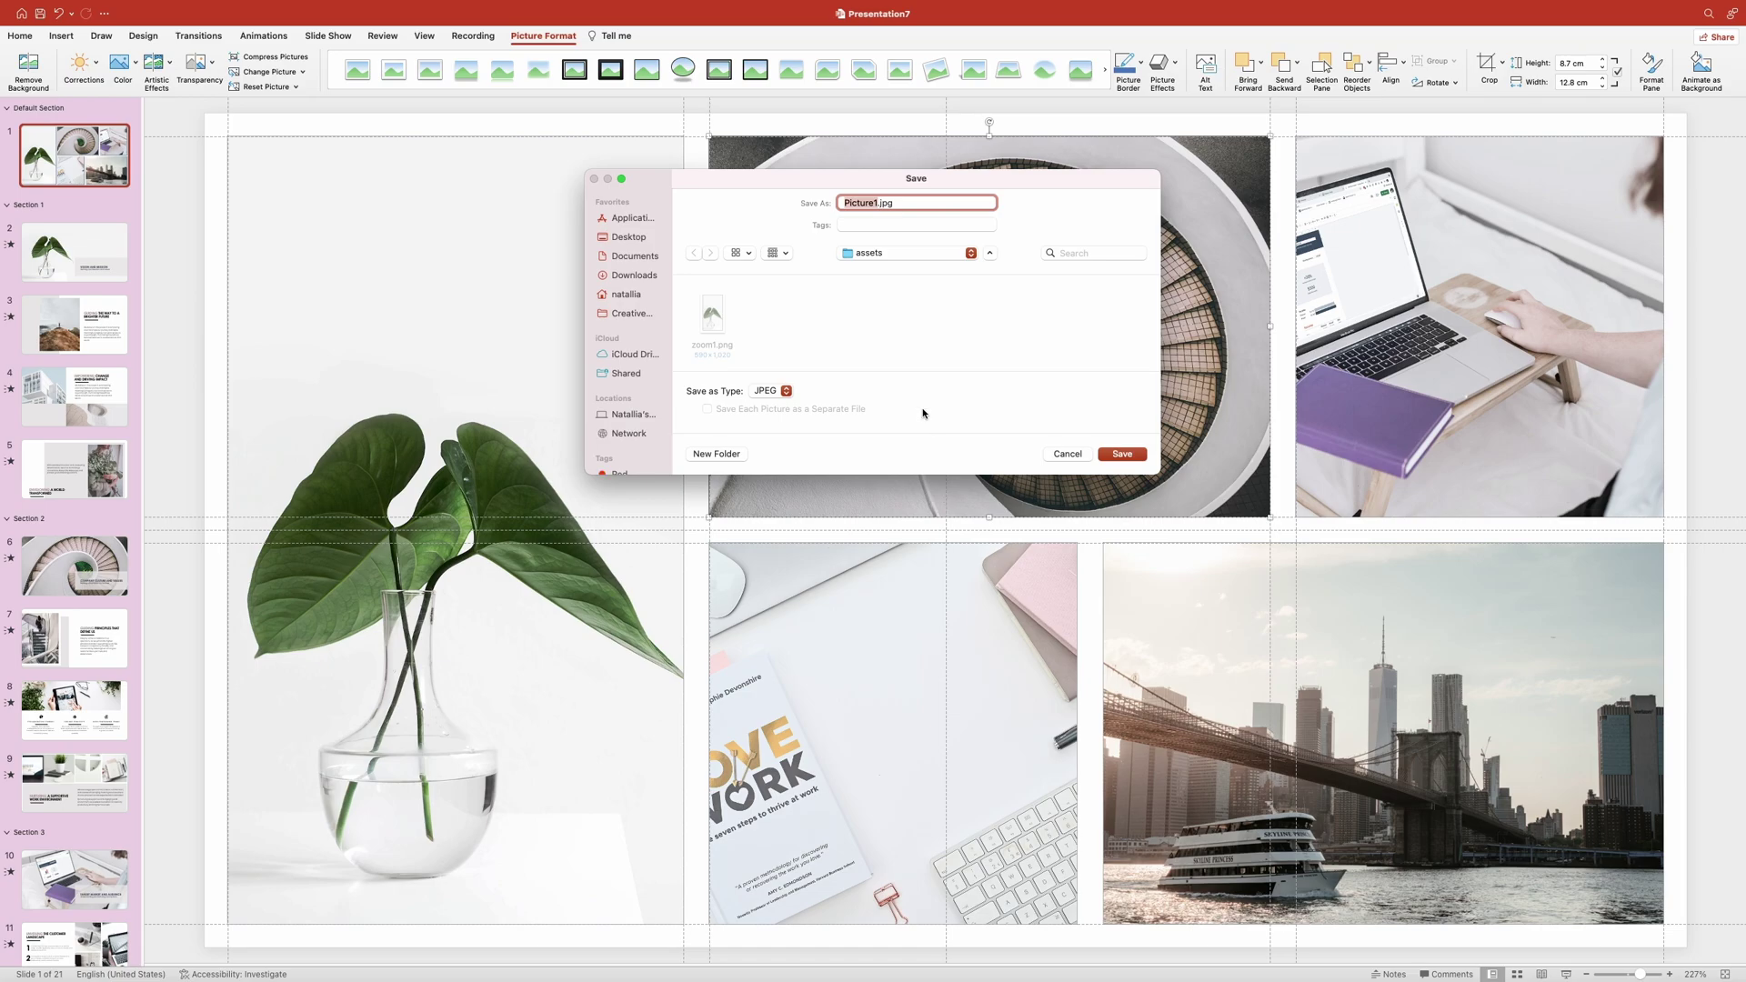
pyautogui.write('zoom2')
pyautogui.press('Return')
# - Save the laptop and book photos as pictures named zoom3 and zoom4
pyautogui.click(1342, 324)
pyautogui.rightClick(1342, 324)
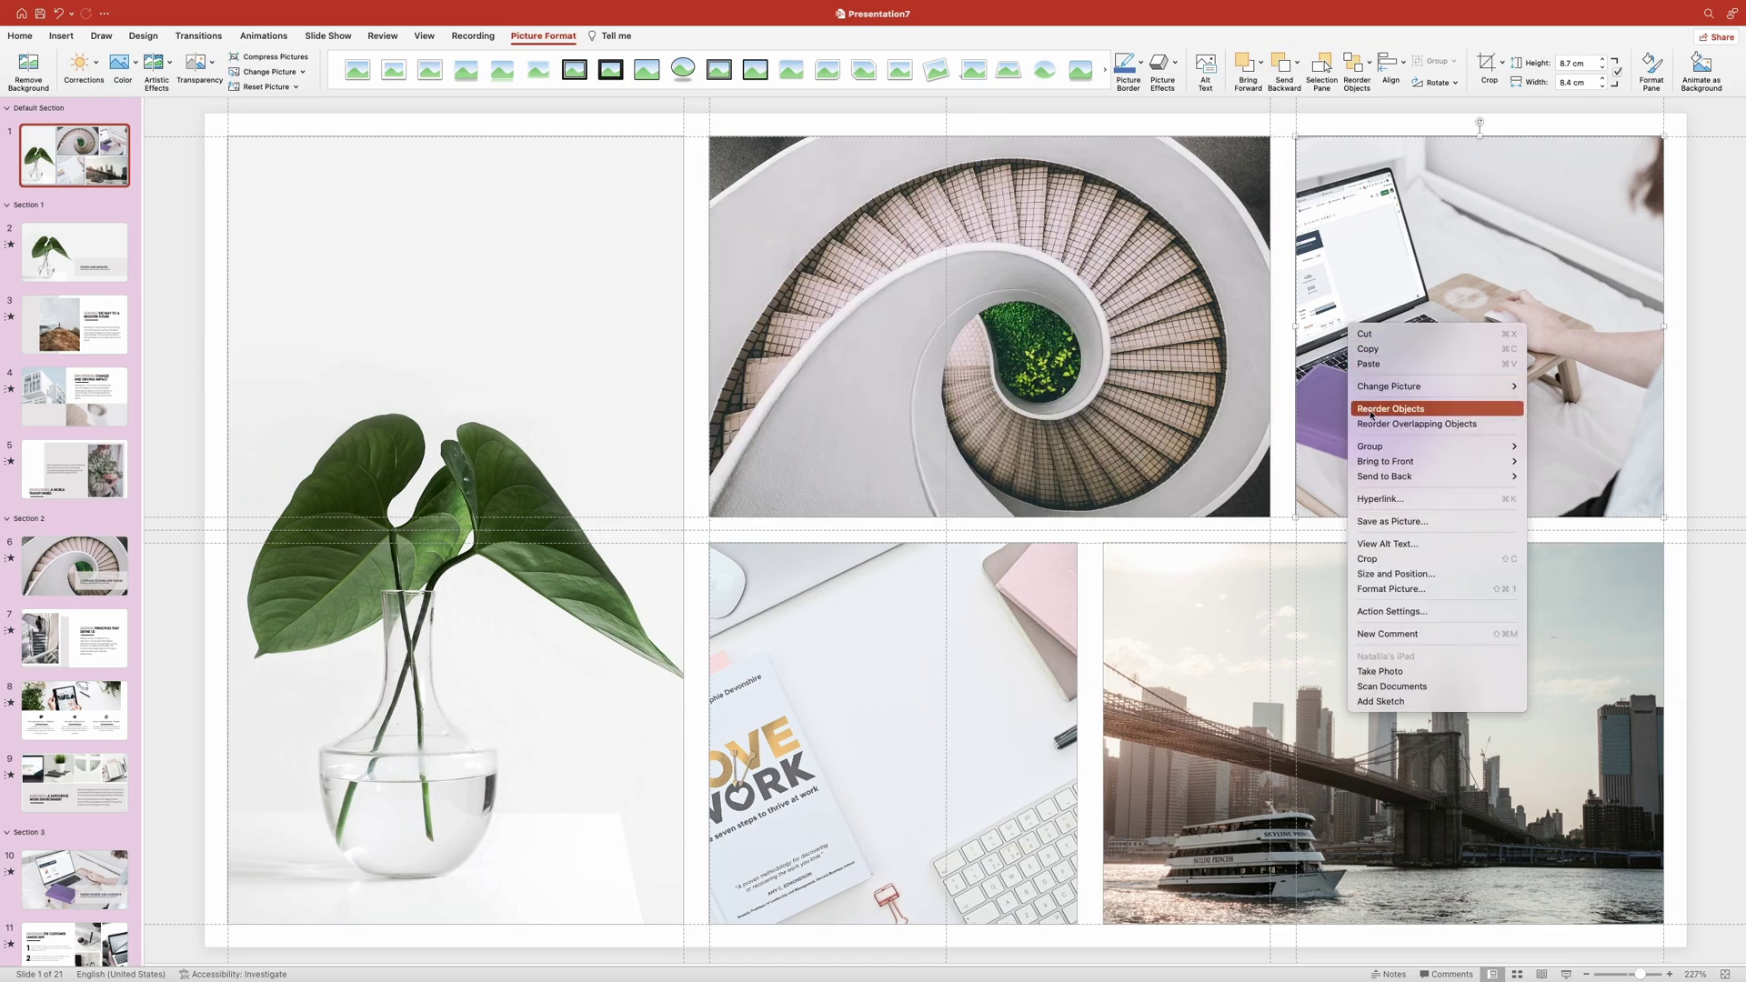
pyautogui.click(1436, 521)
pyautogui.write('zoom3.png')
pyautogui.click(1132, 461)
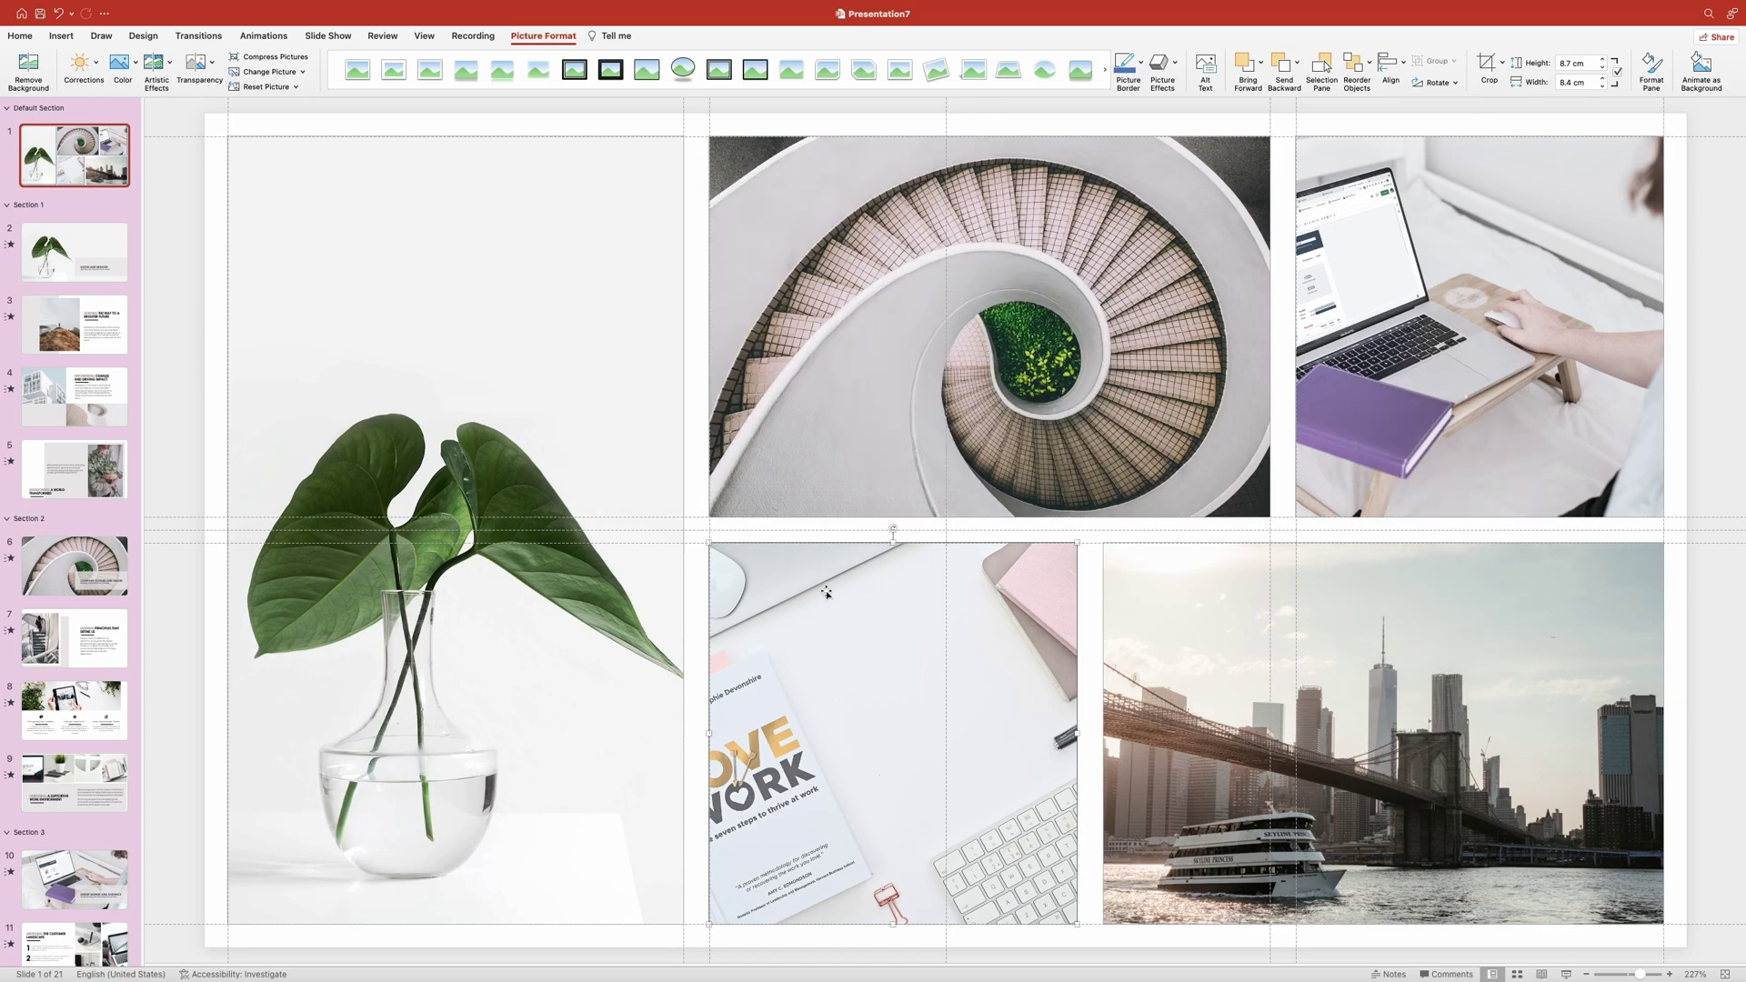
pyautogui.rightClick(823, 586)
pyautogui.click(873, 787)
pyautogui.write('zoom4')
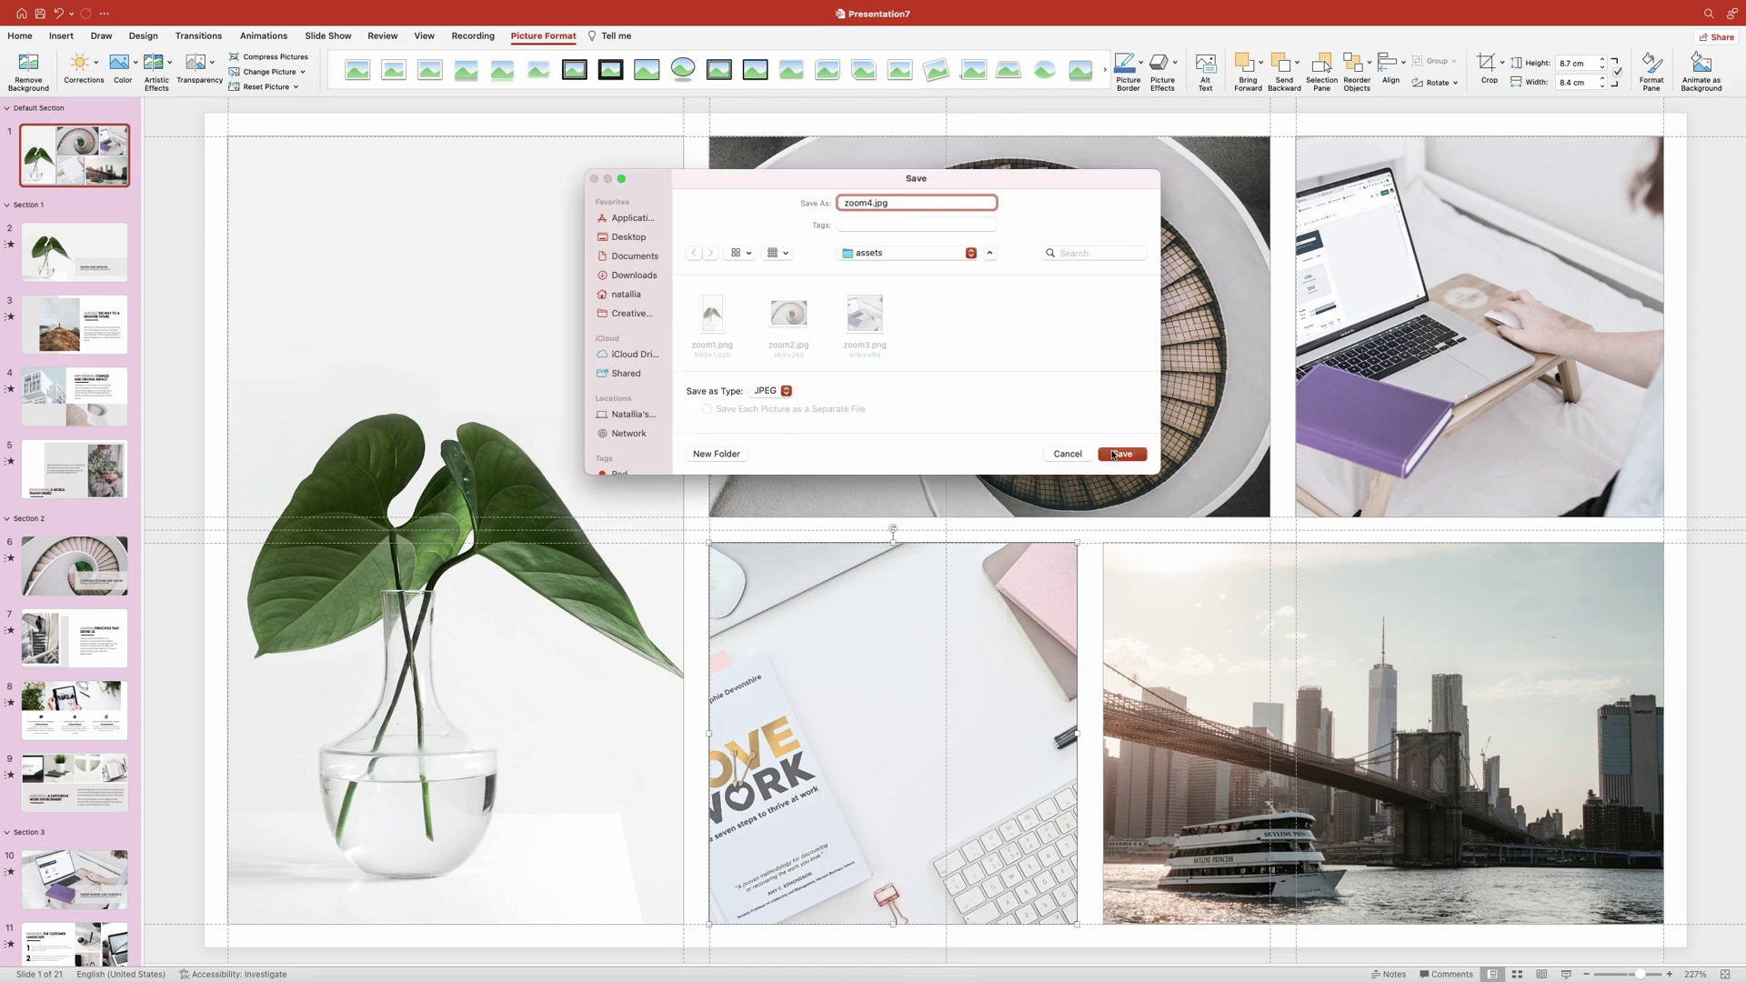
pyautogui.click(1124, 453)
# - Save the bridge photo as zoom5, then undo back to the captioned section tiles
pyautogui.rightClick(1161, 571)
pyautogui.click(1234, 769)
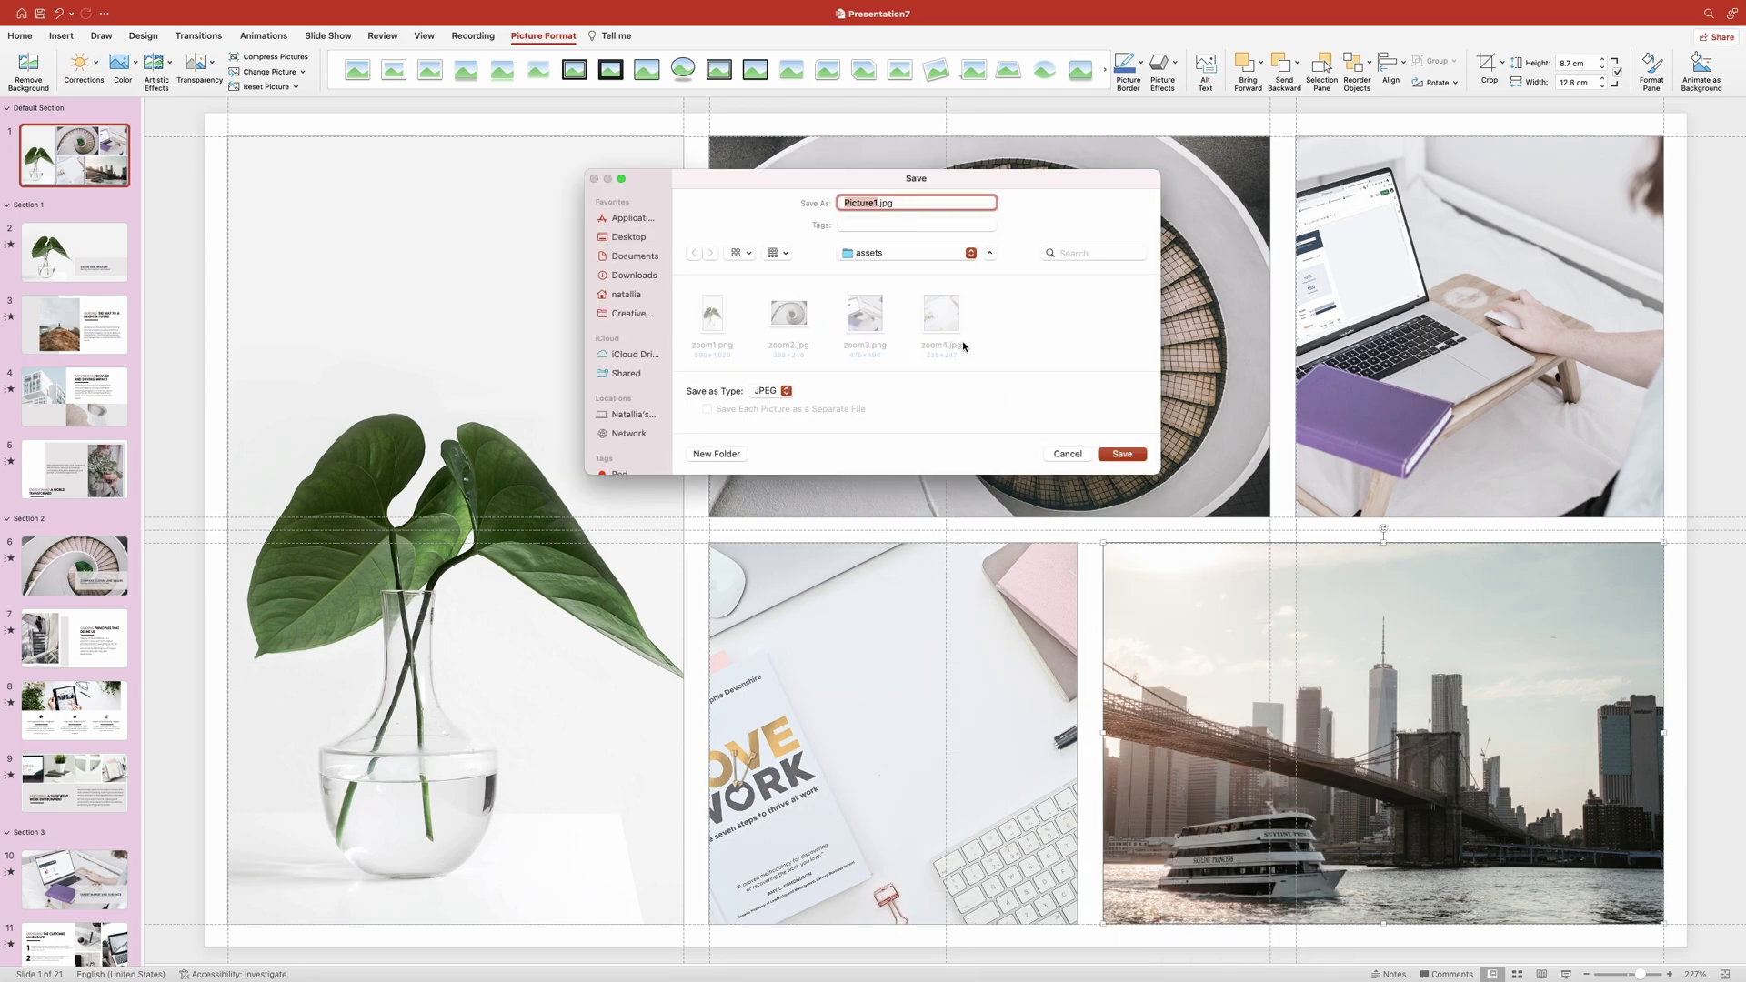
pyautogui.write('zoom5')
pyautogui.click(1124, 454)
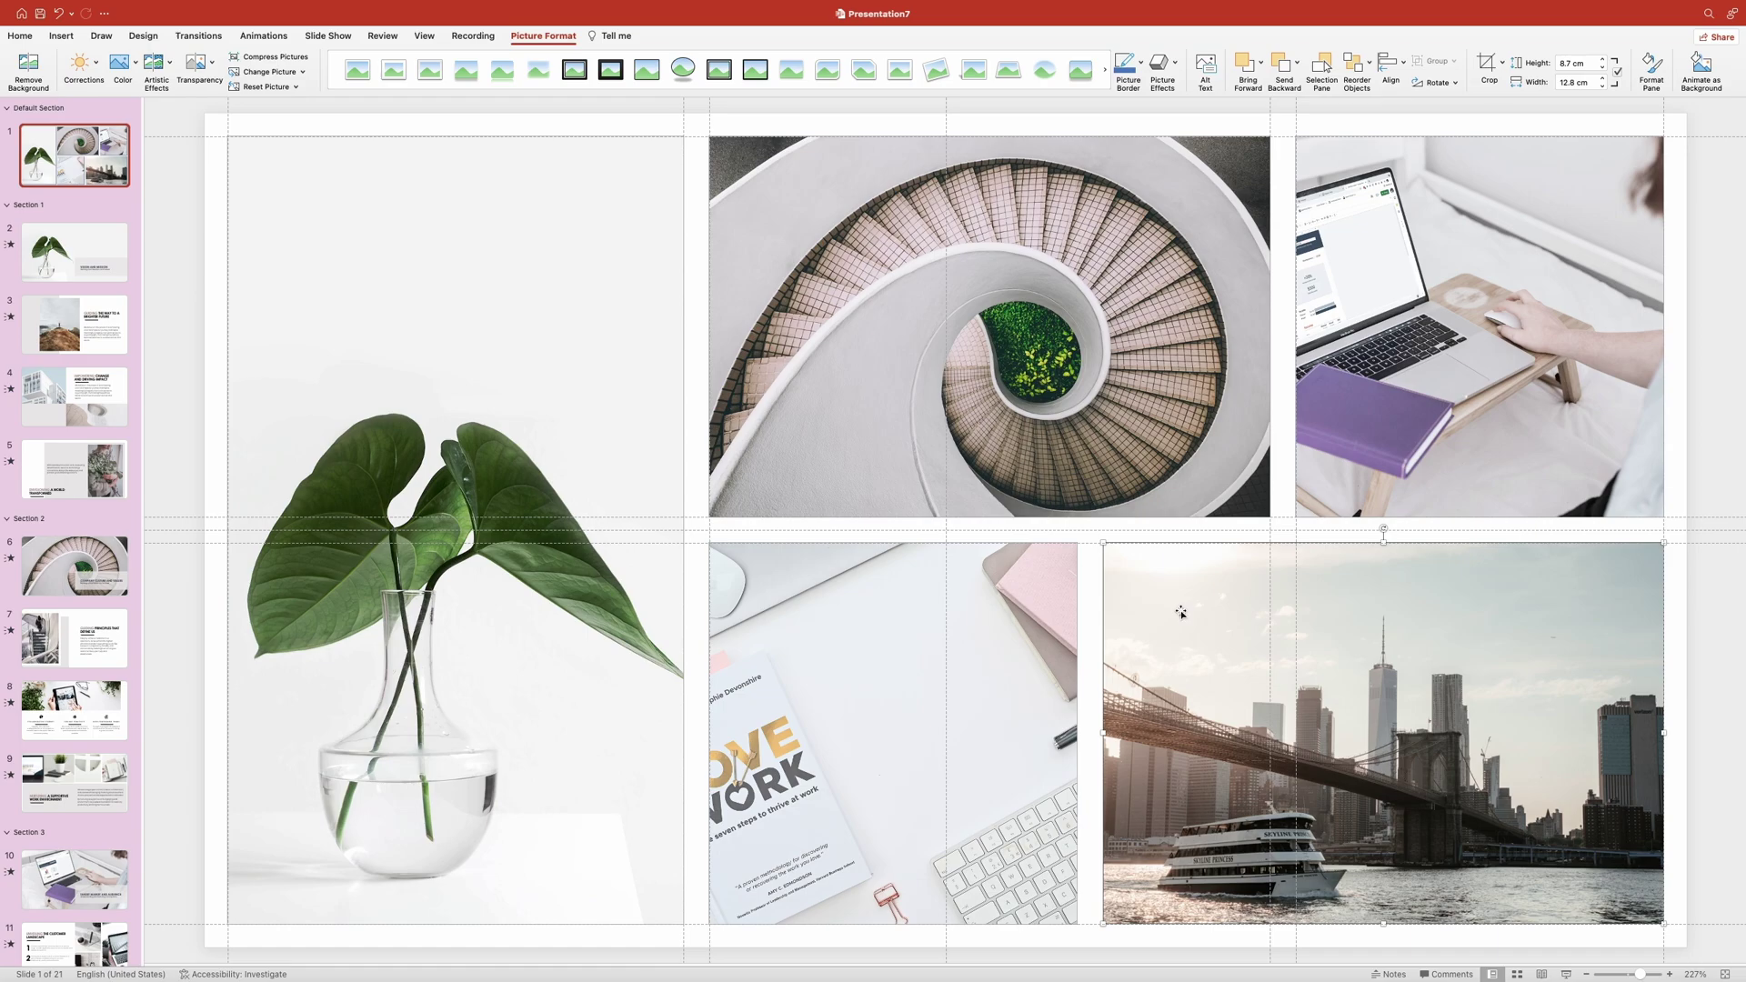
pyautogui.press('super+z')
pyautogui.press('super+z')
pyautogui.press('super+z')
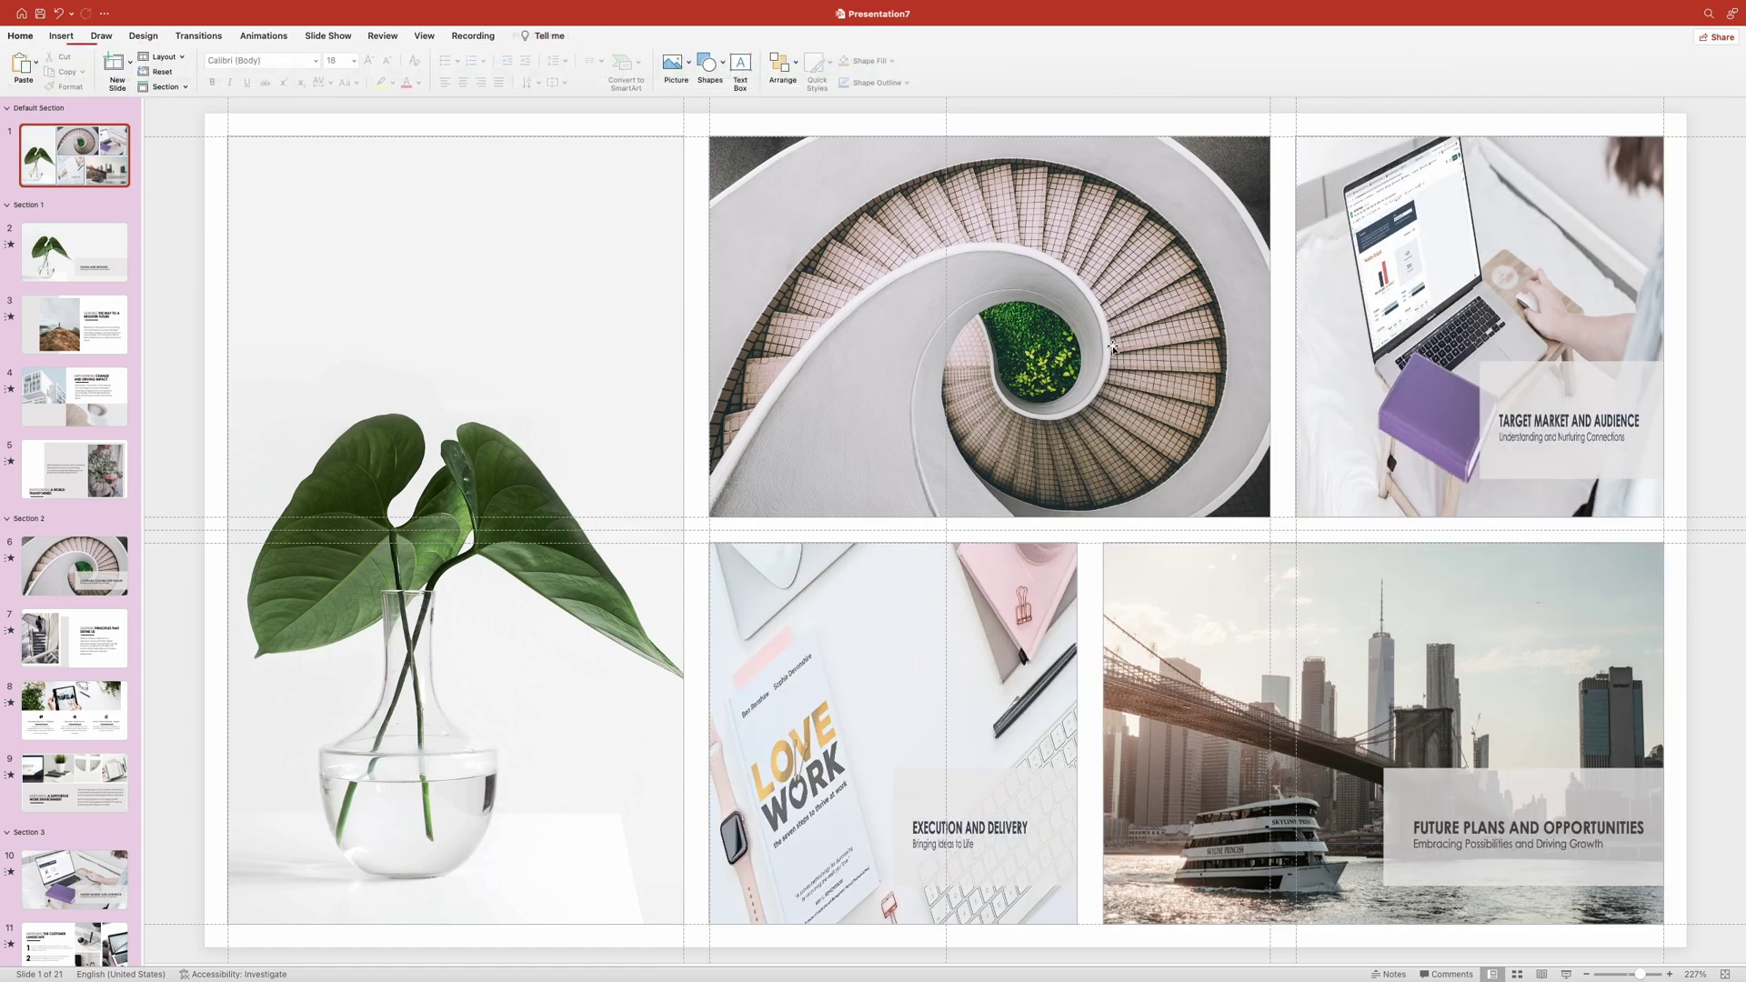
# - Replace the VISION AND MISSION zoom's thumbnail with zoom1.png
pyautogui.click(1111, 347)
pyautogui.click(609, 334)
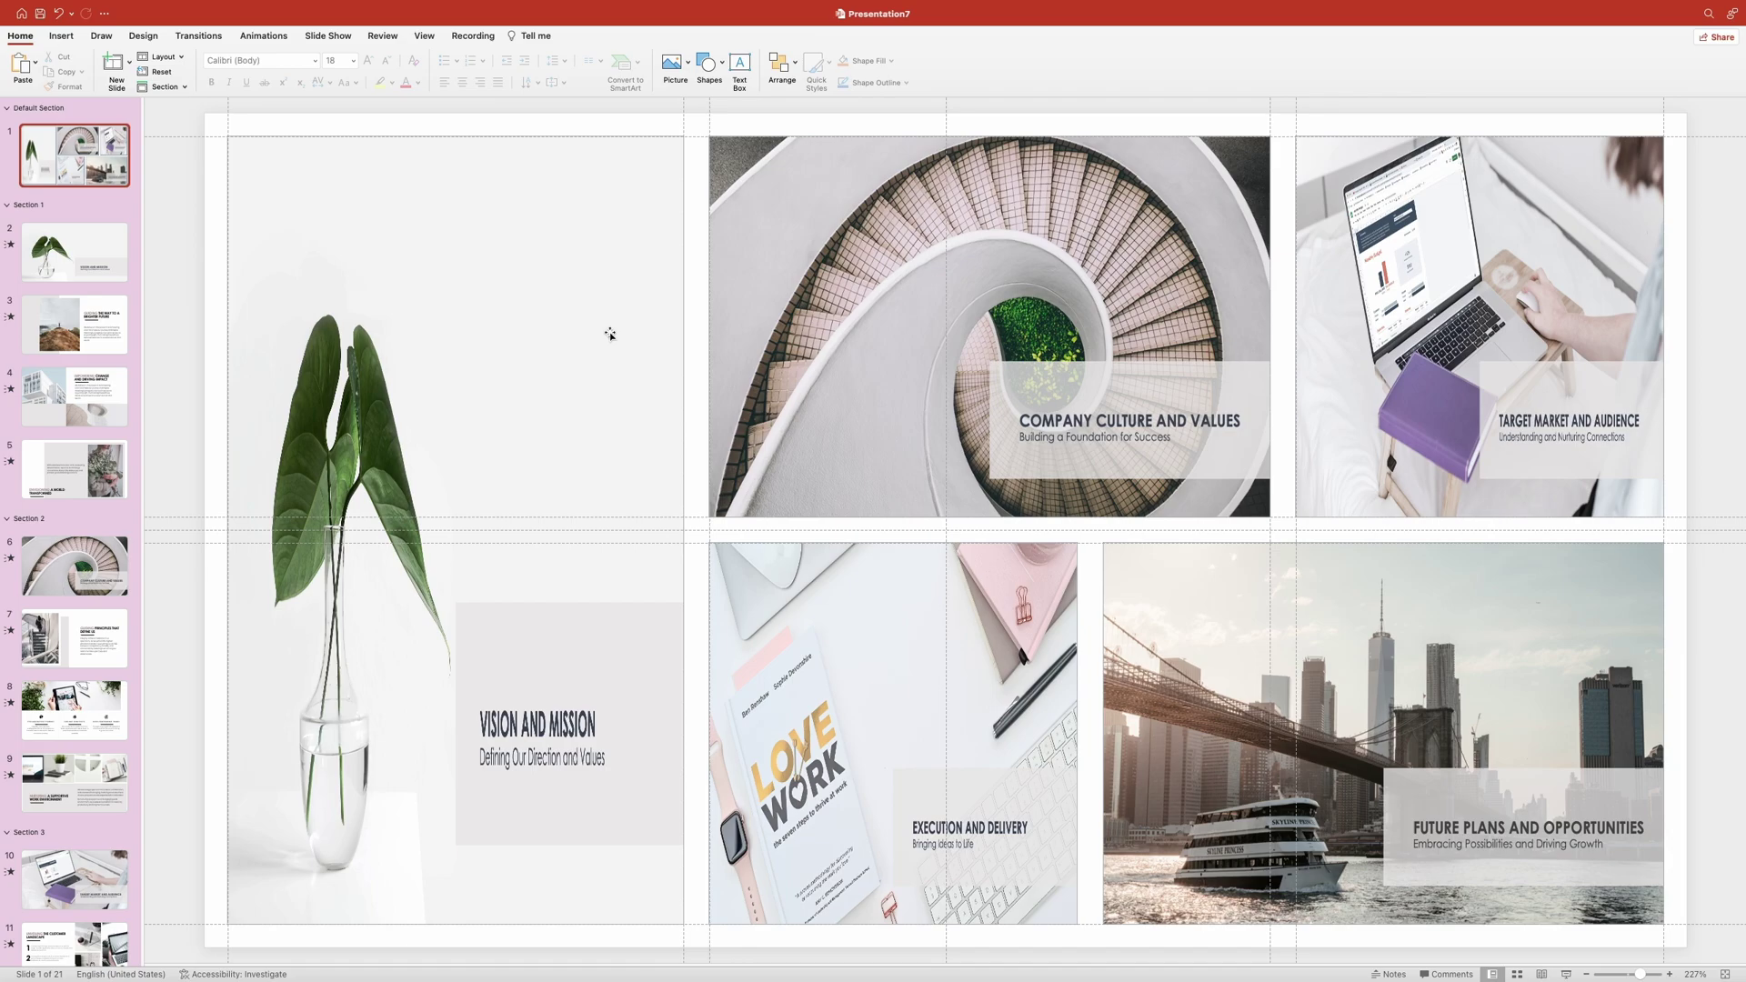
pyautogui.click(460, 264)
pyautogui.rightClick(460, 269)
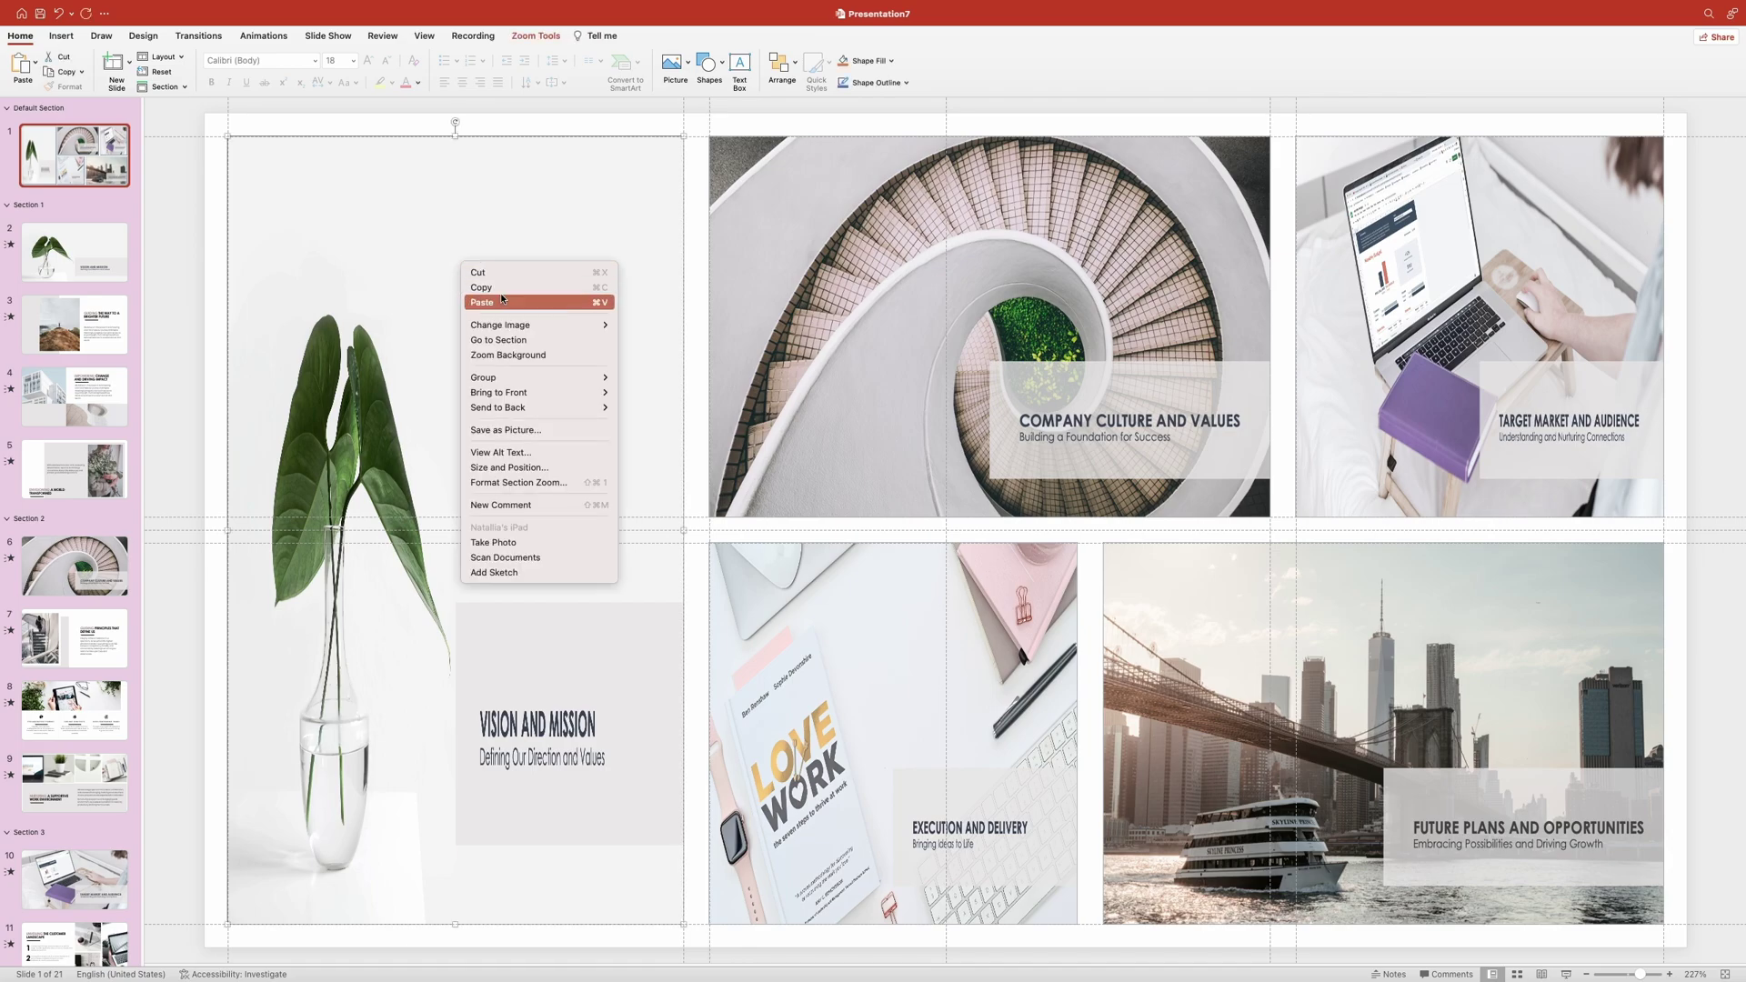
pyautogui.moveTo(567, 333)
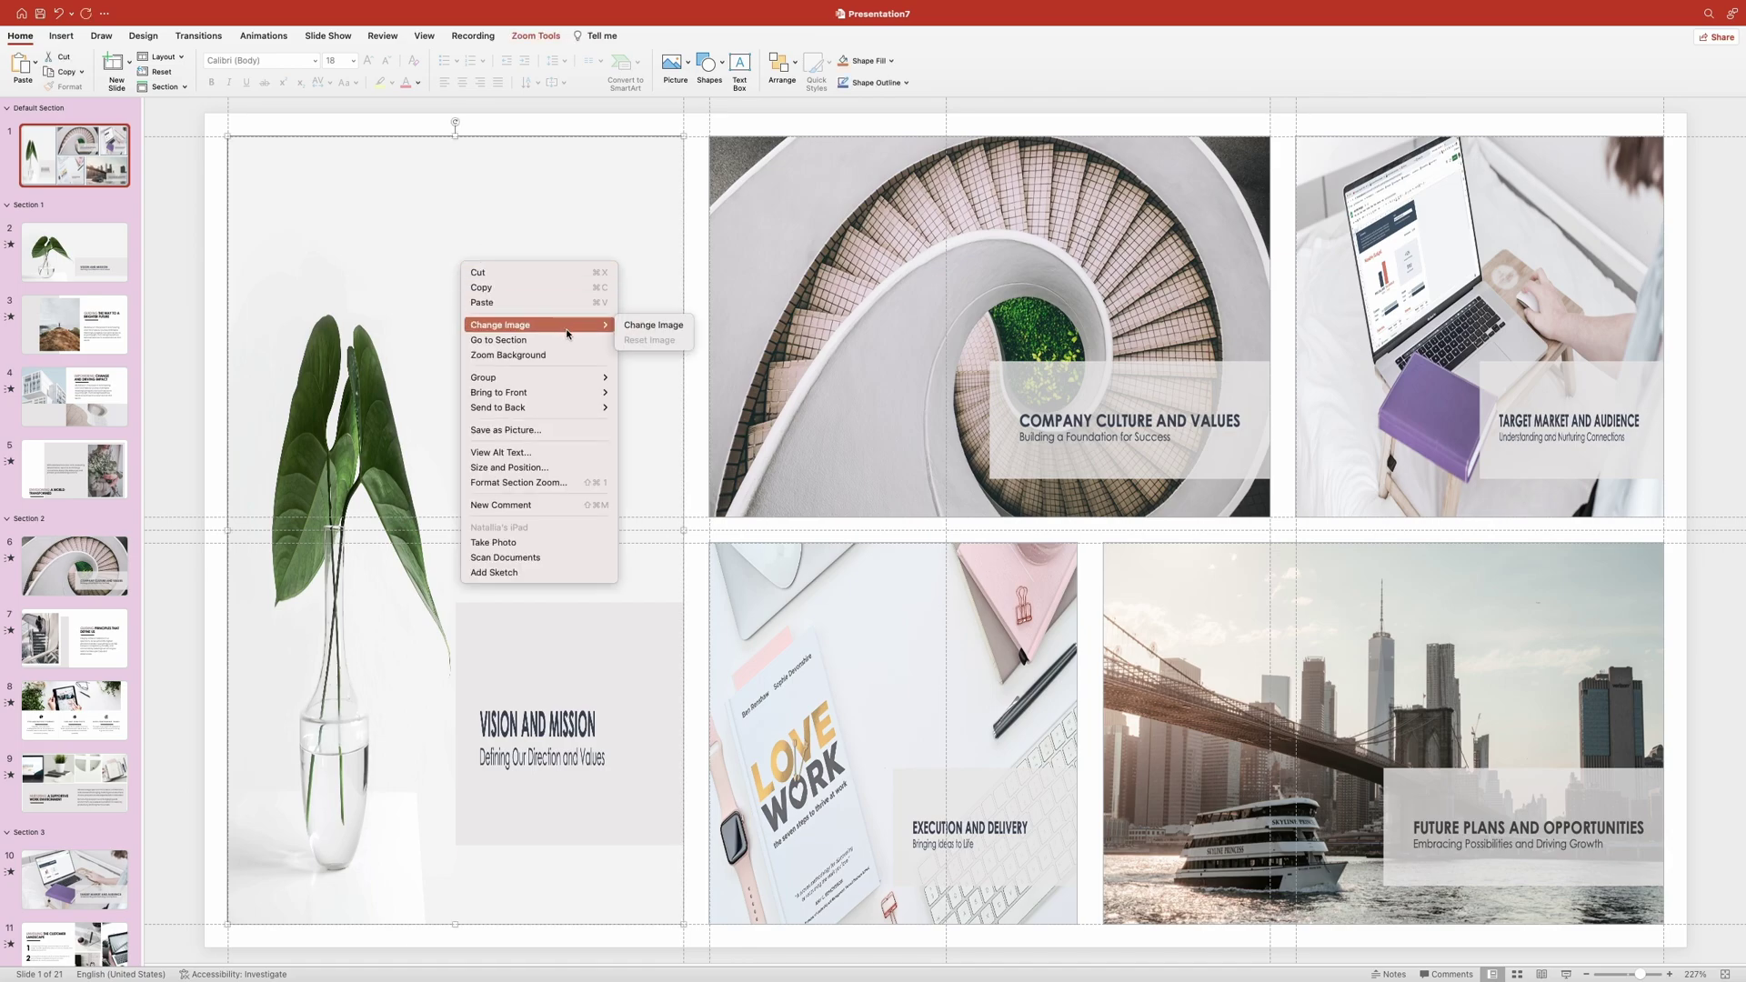
pyautogui.click(669, 327)
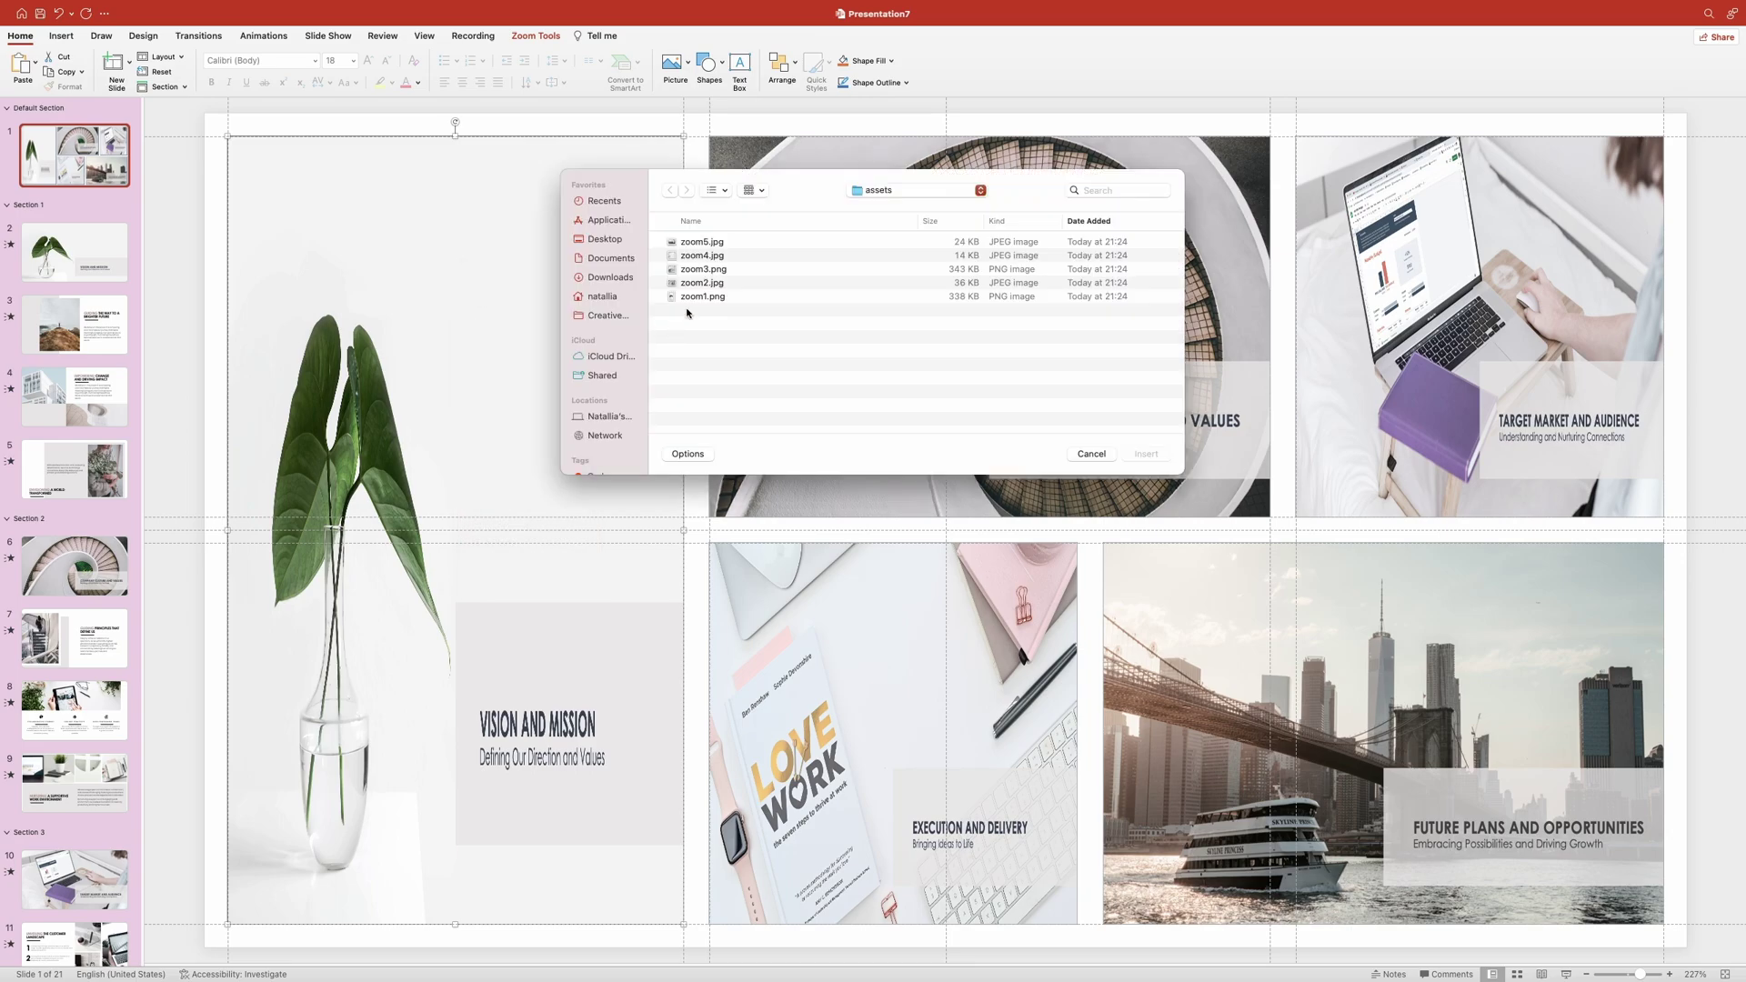
pyautogui.click(693, 301)
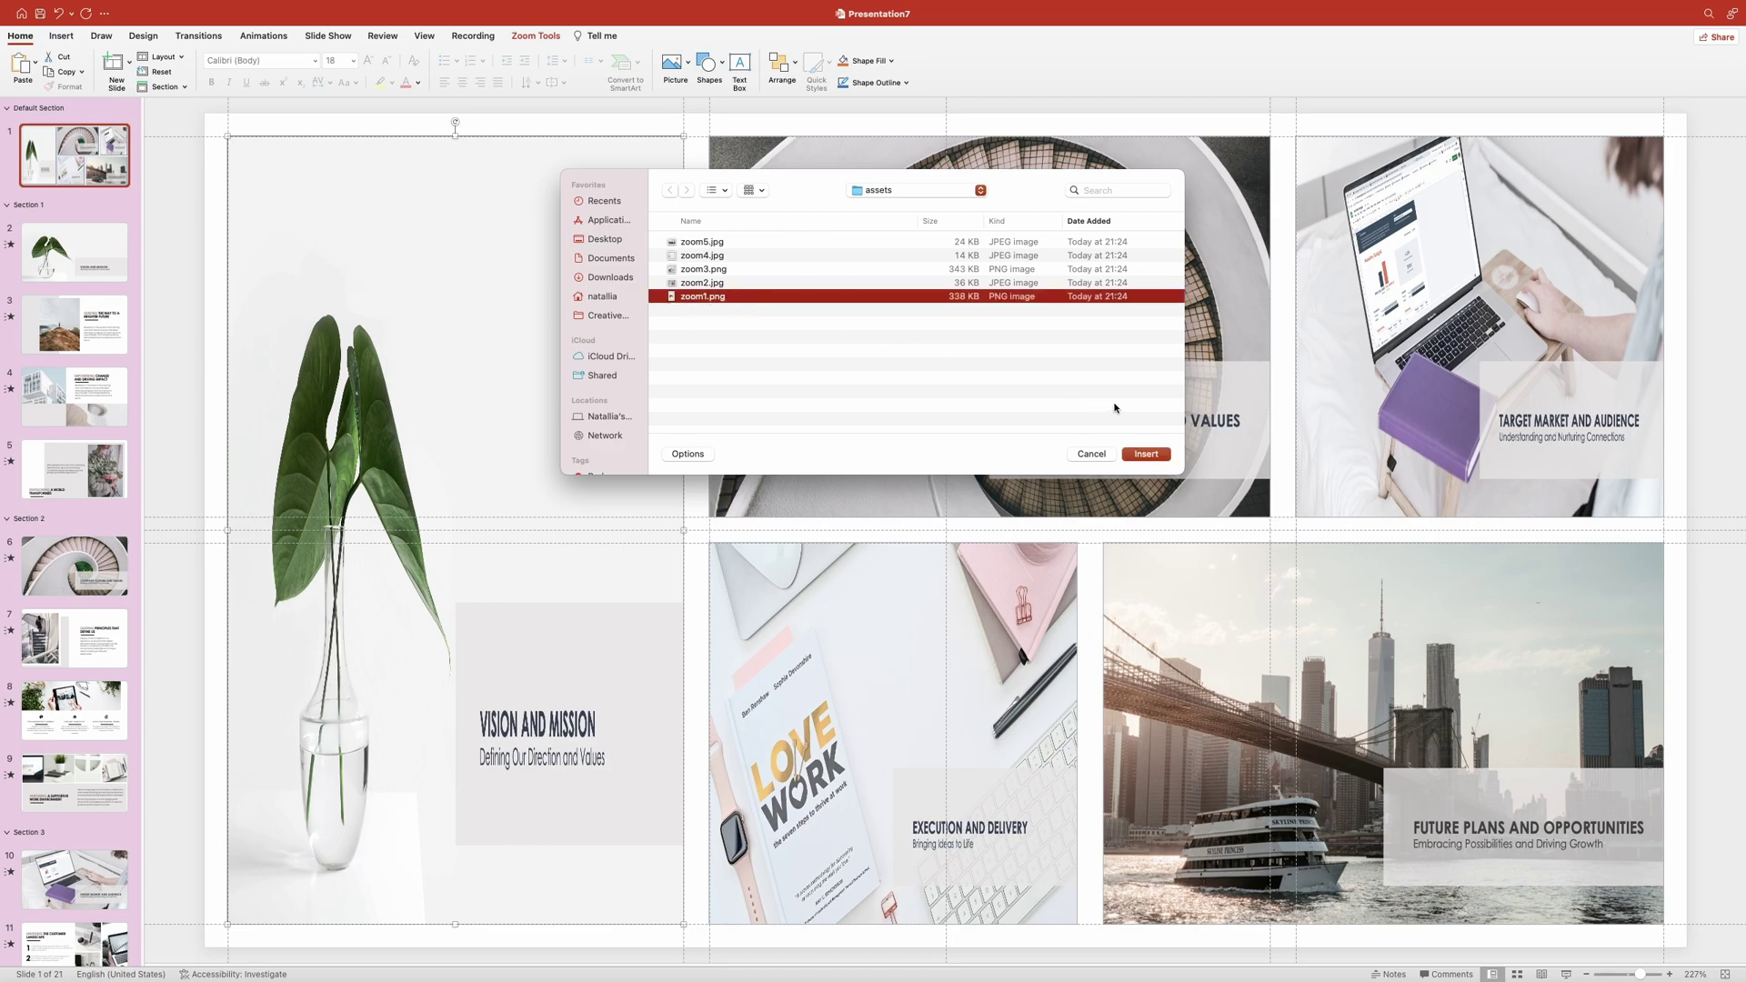
pyautogui.click(1146, 453)
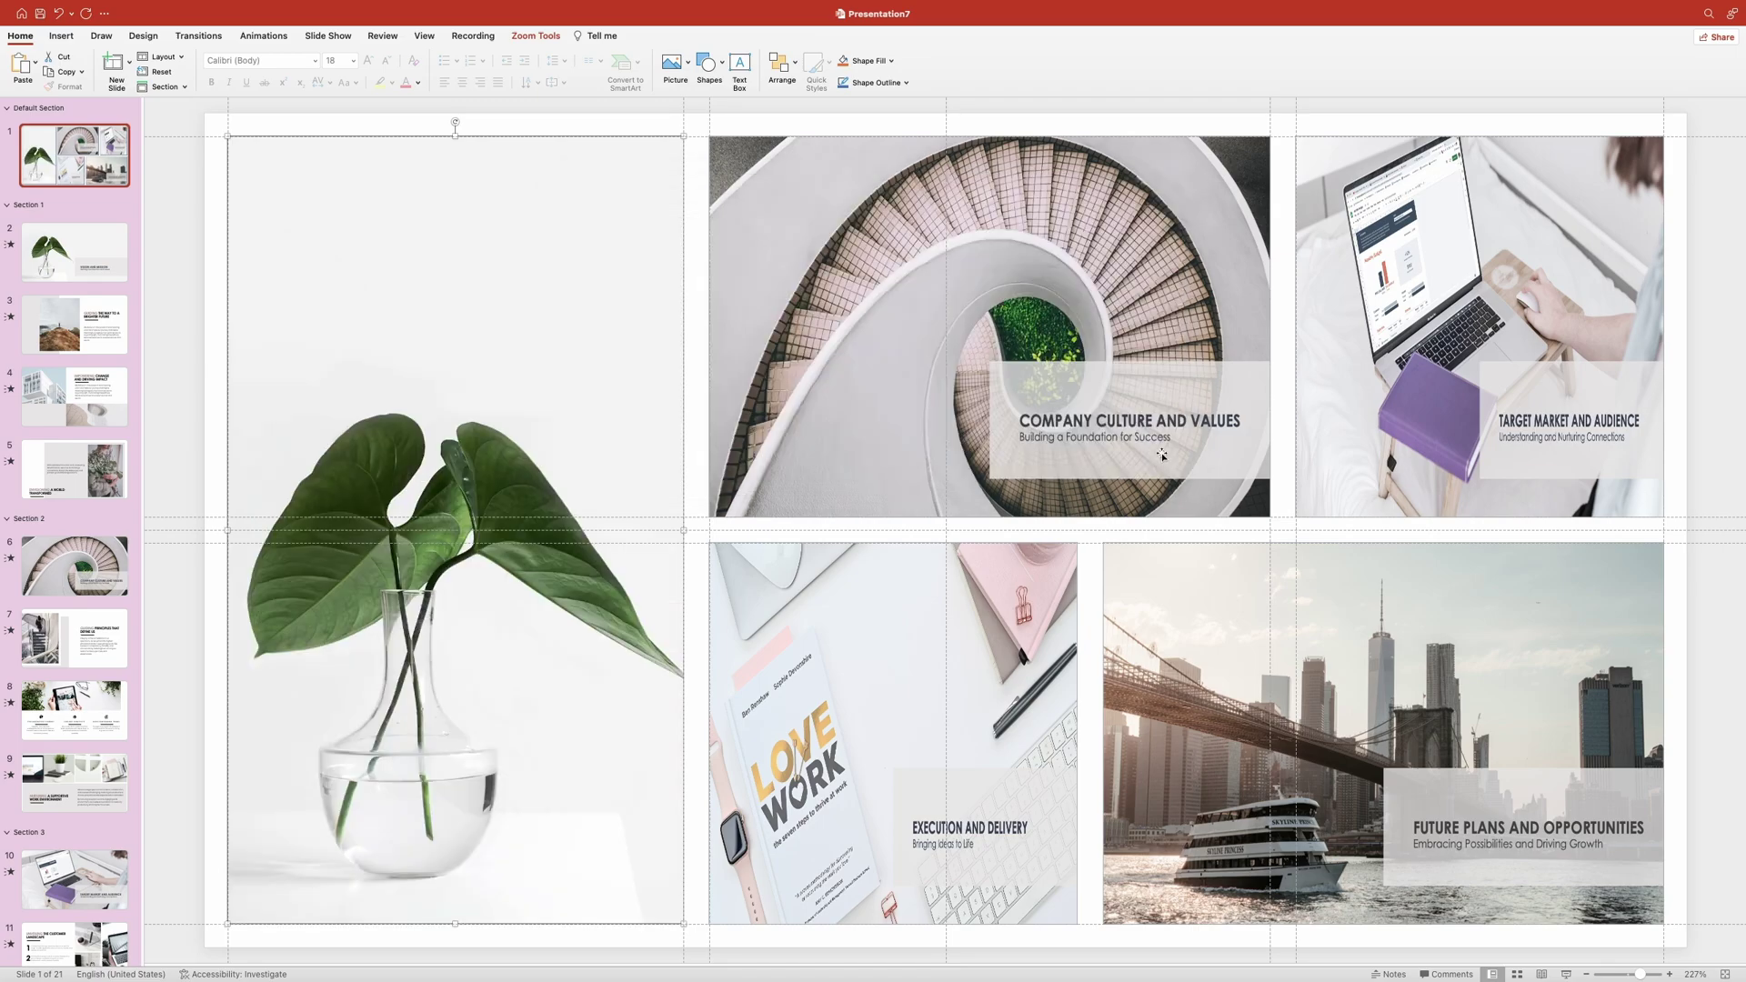
# - Replace the staircase and laptop zoom thumbnails with zoom2.jpg and zoom3
pyautogui.rightClick(839, 260)
pyautogui.moveTo(919, 325)
pyautogui.click(1032, 324)
pyautogui.doubleClick(718, 287)
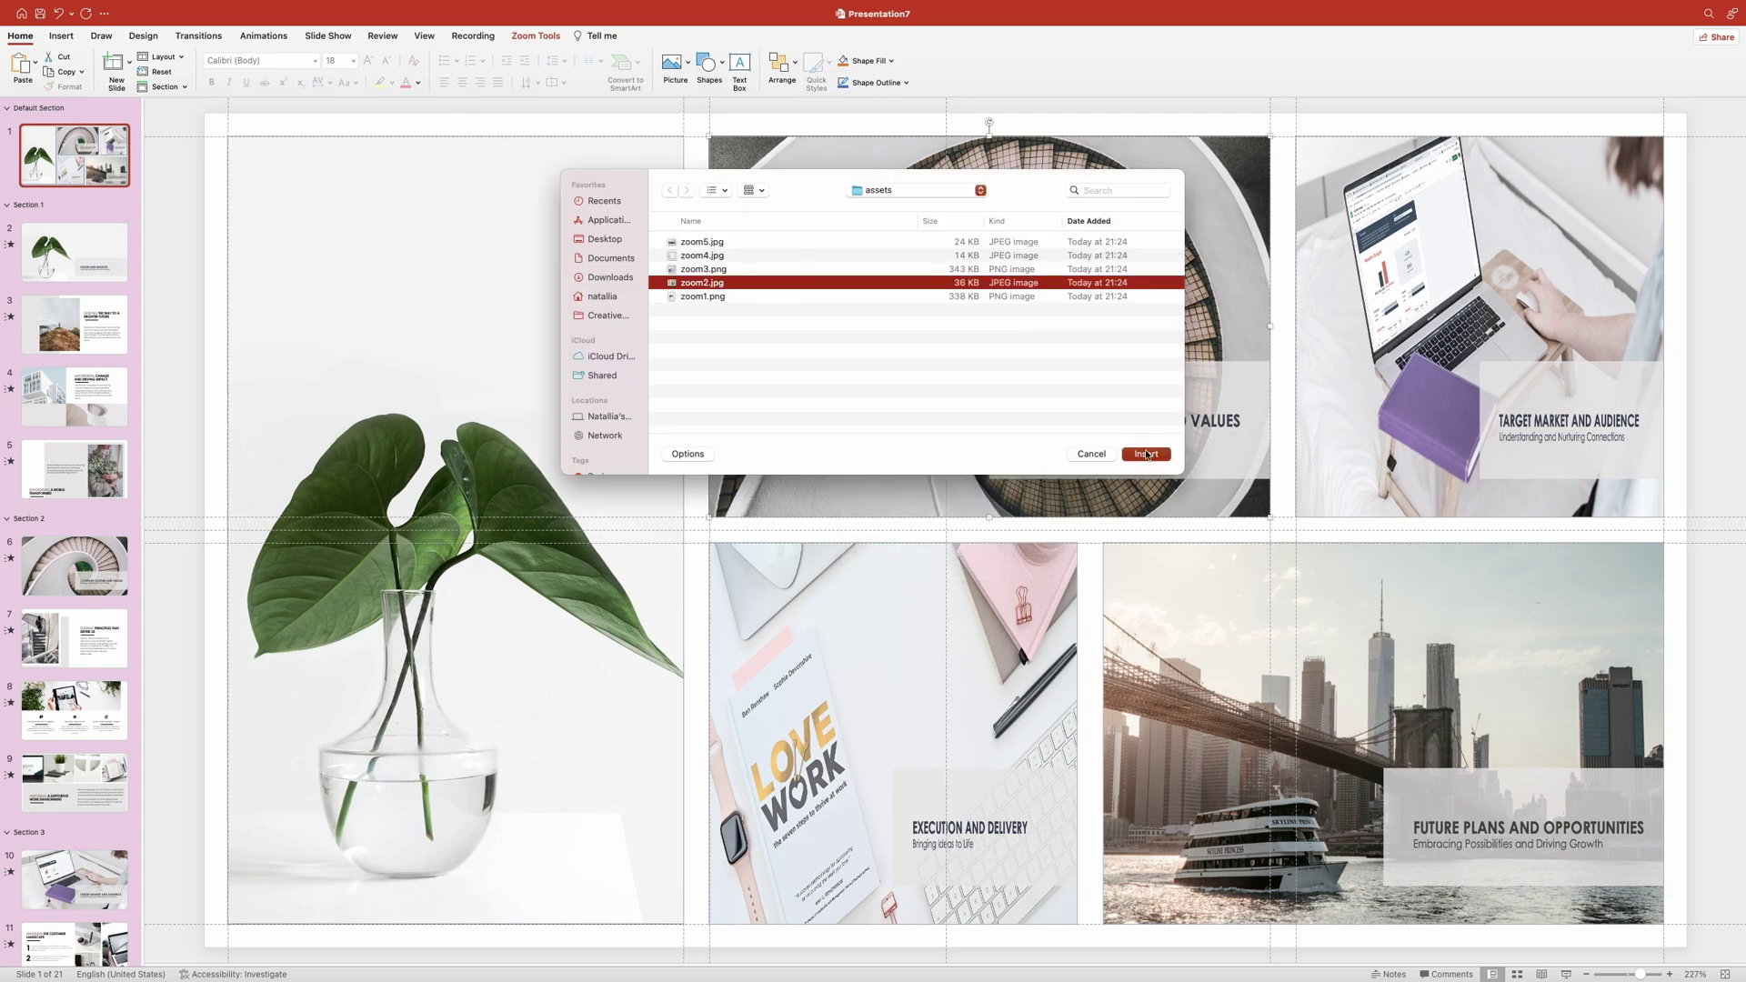
pyautogui.rightClick(1391, 256)
pyautogui.moveTo(1446, 310)
pyautogui.click(1583, 313)
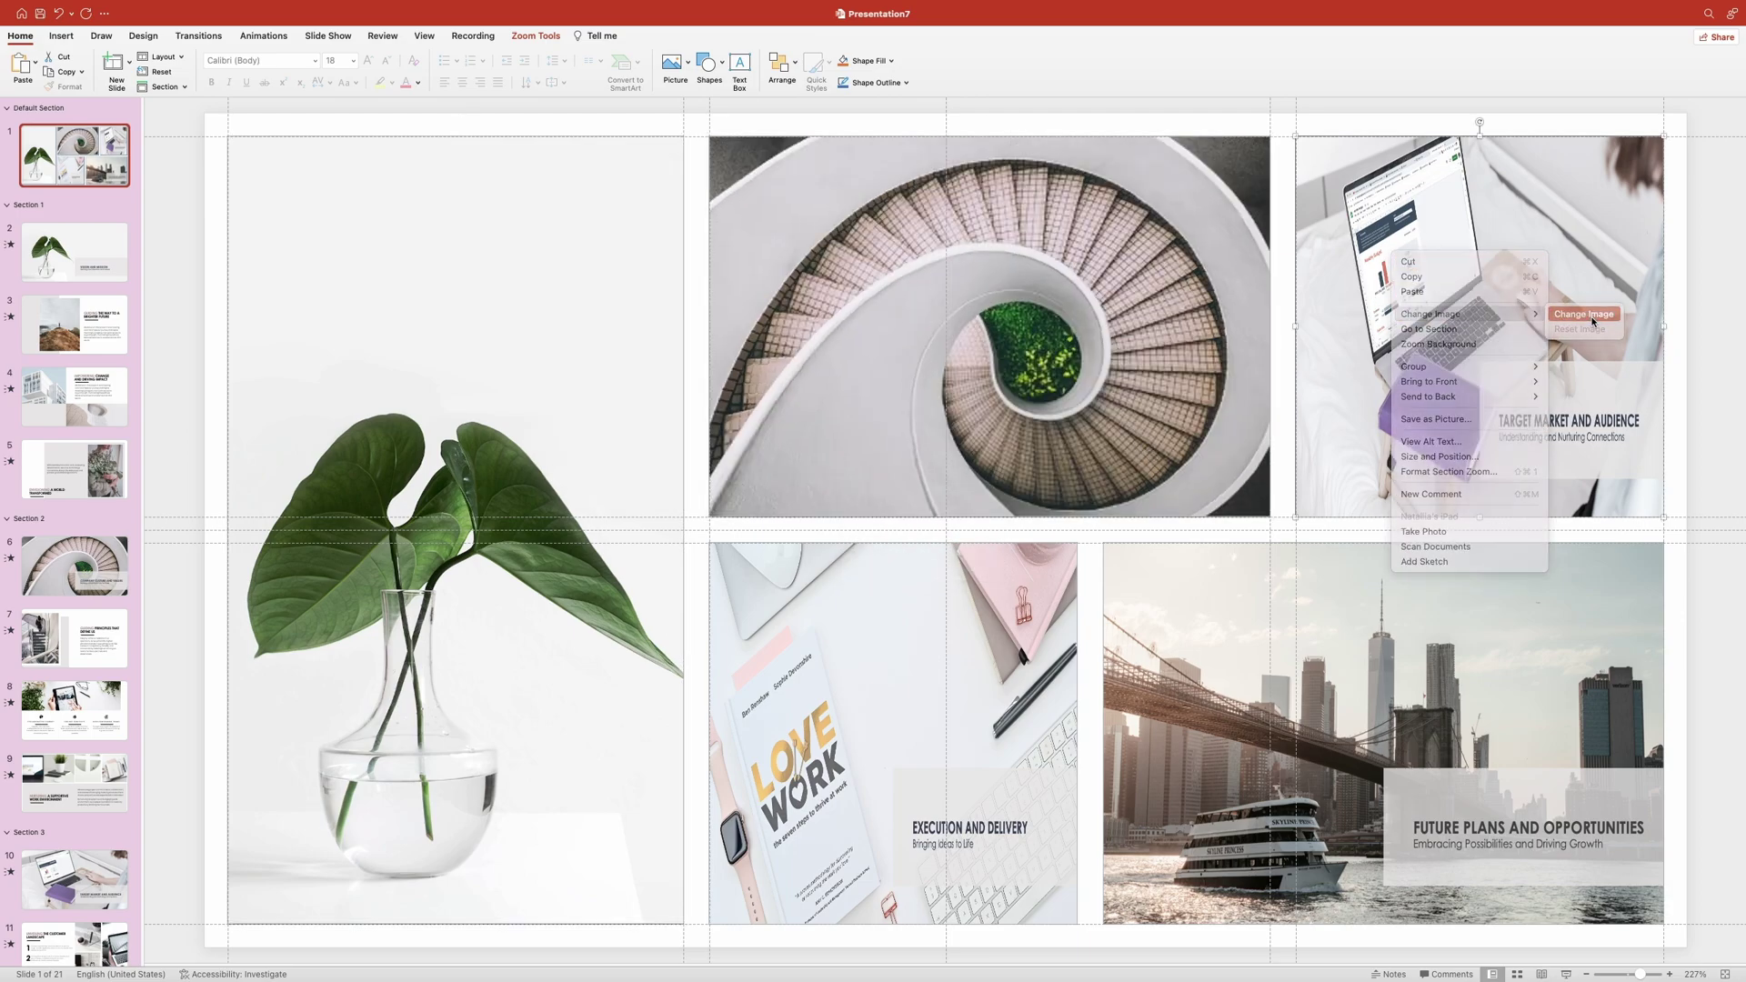
pyautogui.doubleClick(717, 272)
# - Replace the bottom-middle and bridge zoom thumbnails with zoom4.jpg and zoom5
pyautogui.rightClick(836, 601)
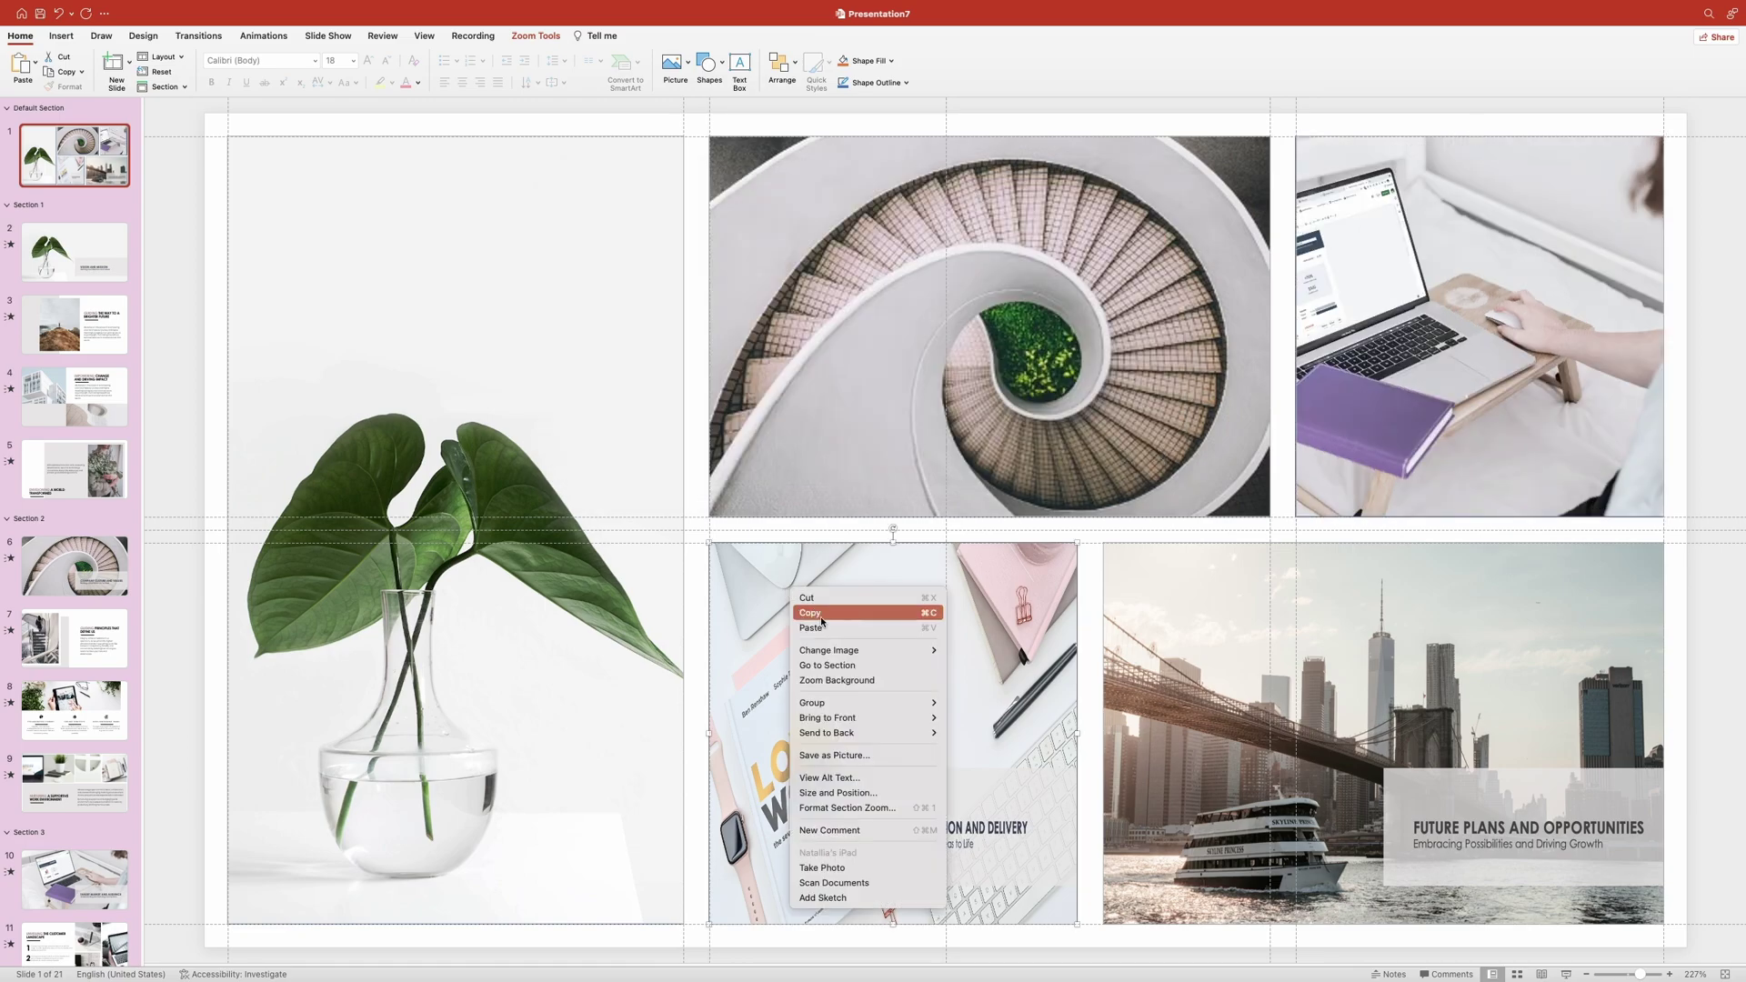
pyautogui.moveTo(857, 647)
pyautogui.click(982, 651)
pyautogui.click(702, 255)
pyautogui.click(1146, 454)
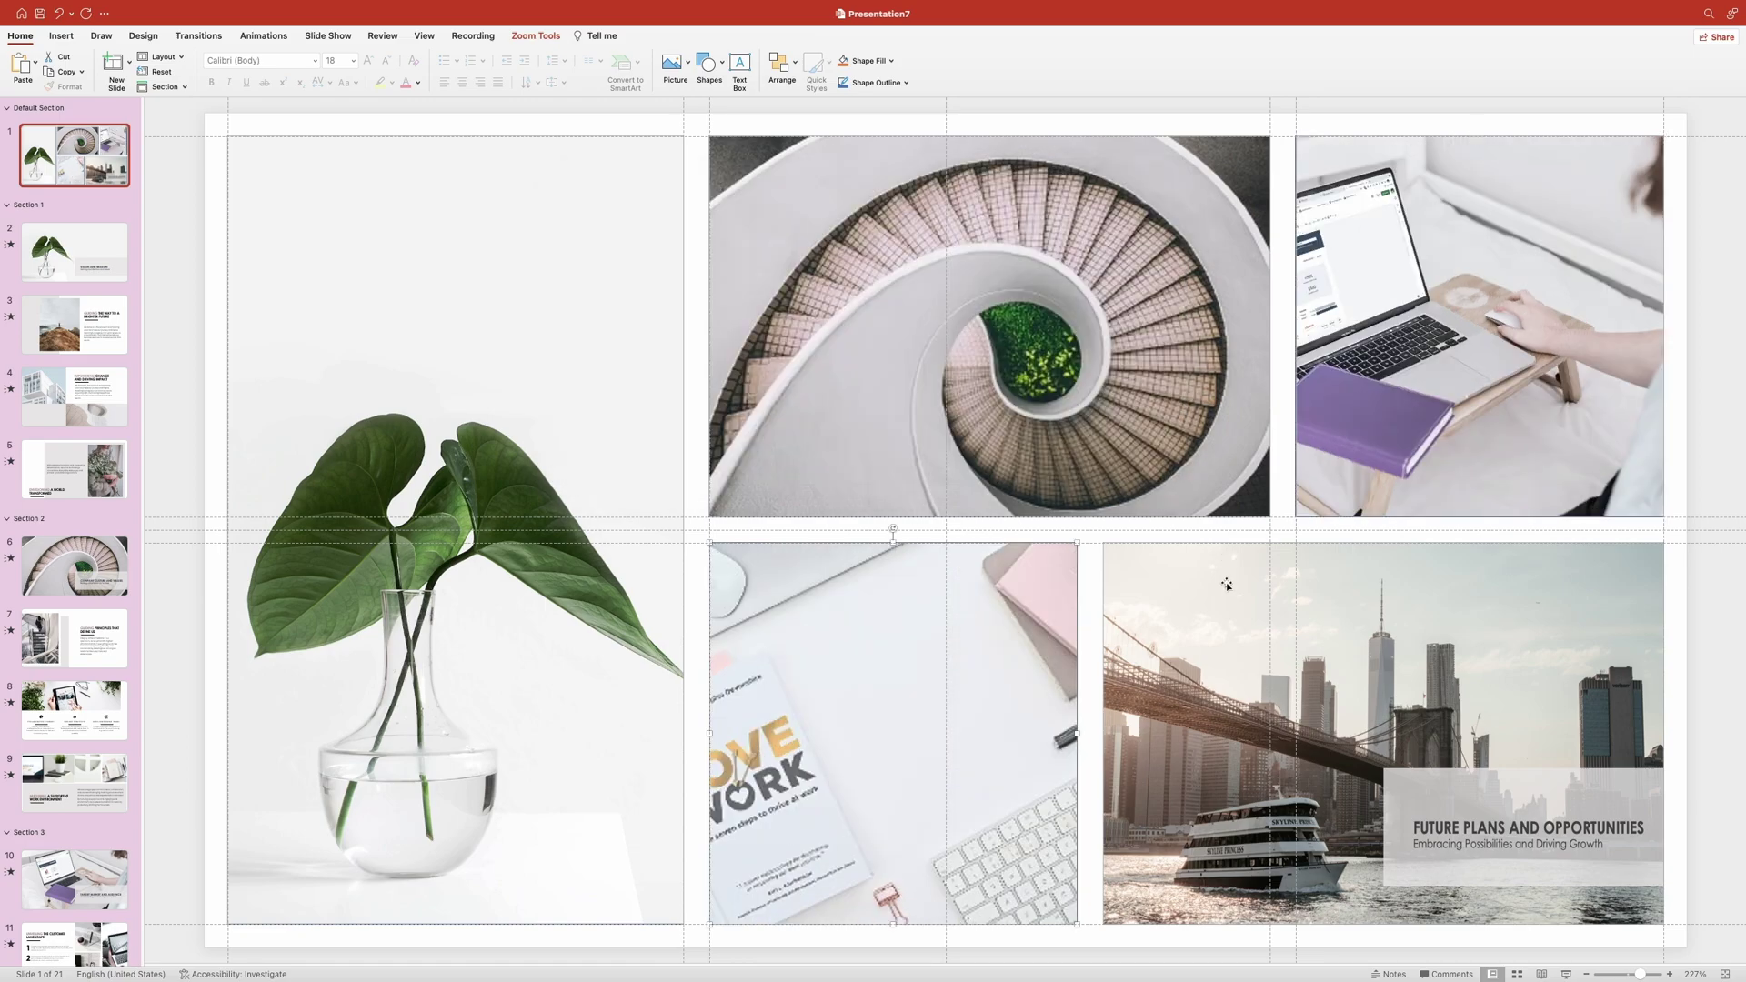
pyautogui.rightClick(1218, 580)
pyautogui.moveTo(1274, 639)
pyautogui.click(1410, 641)
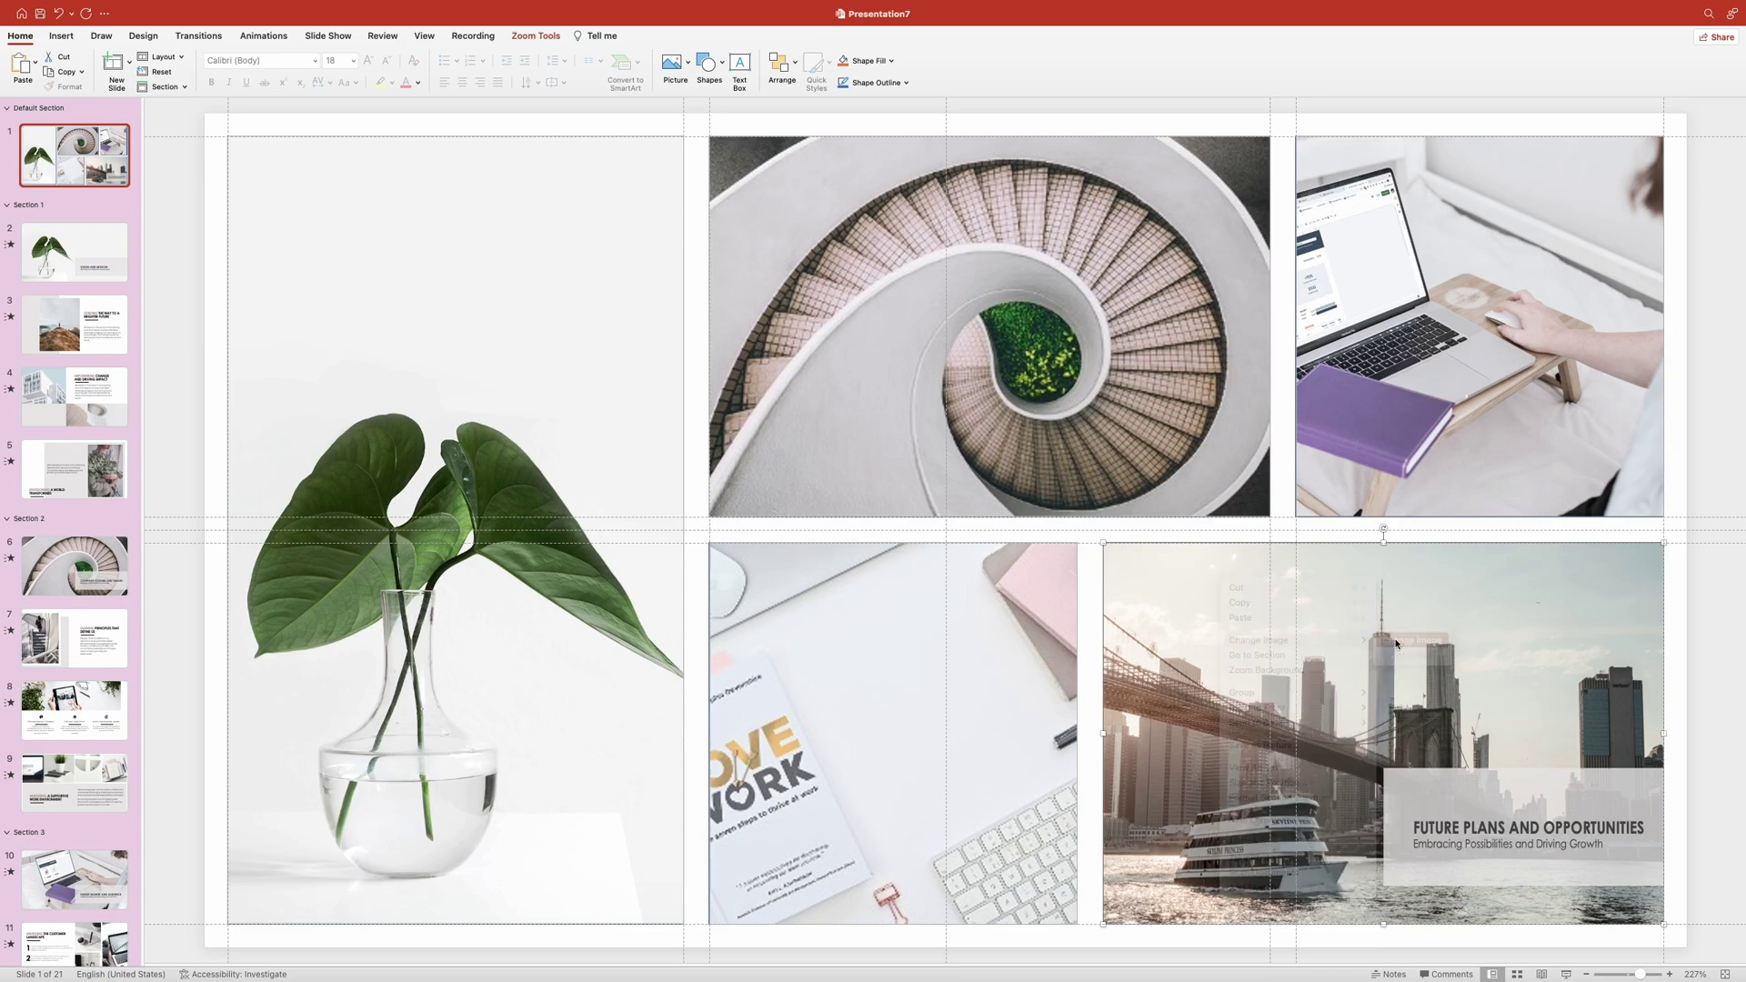
pyautogui.click(702, 244)
pyautogui.click(1146, 450)
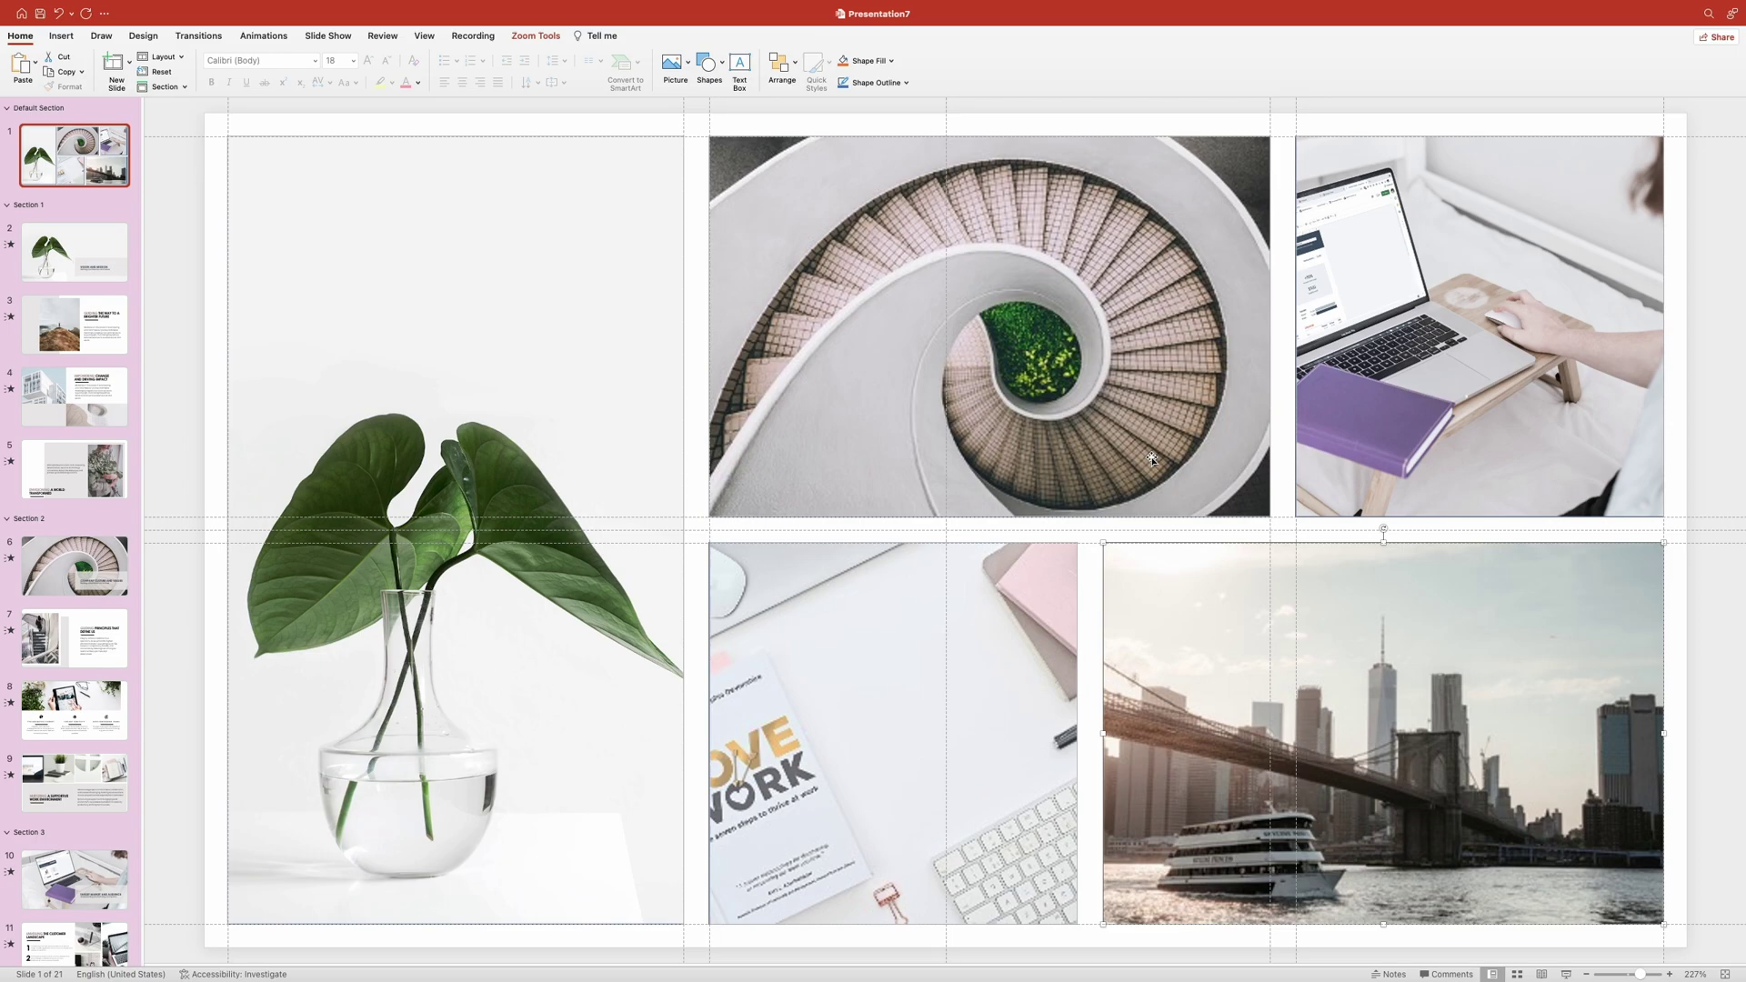
# - Select Rectangles 7 through 3 in the Selection Pane
pyautogui.click(868, 282)
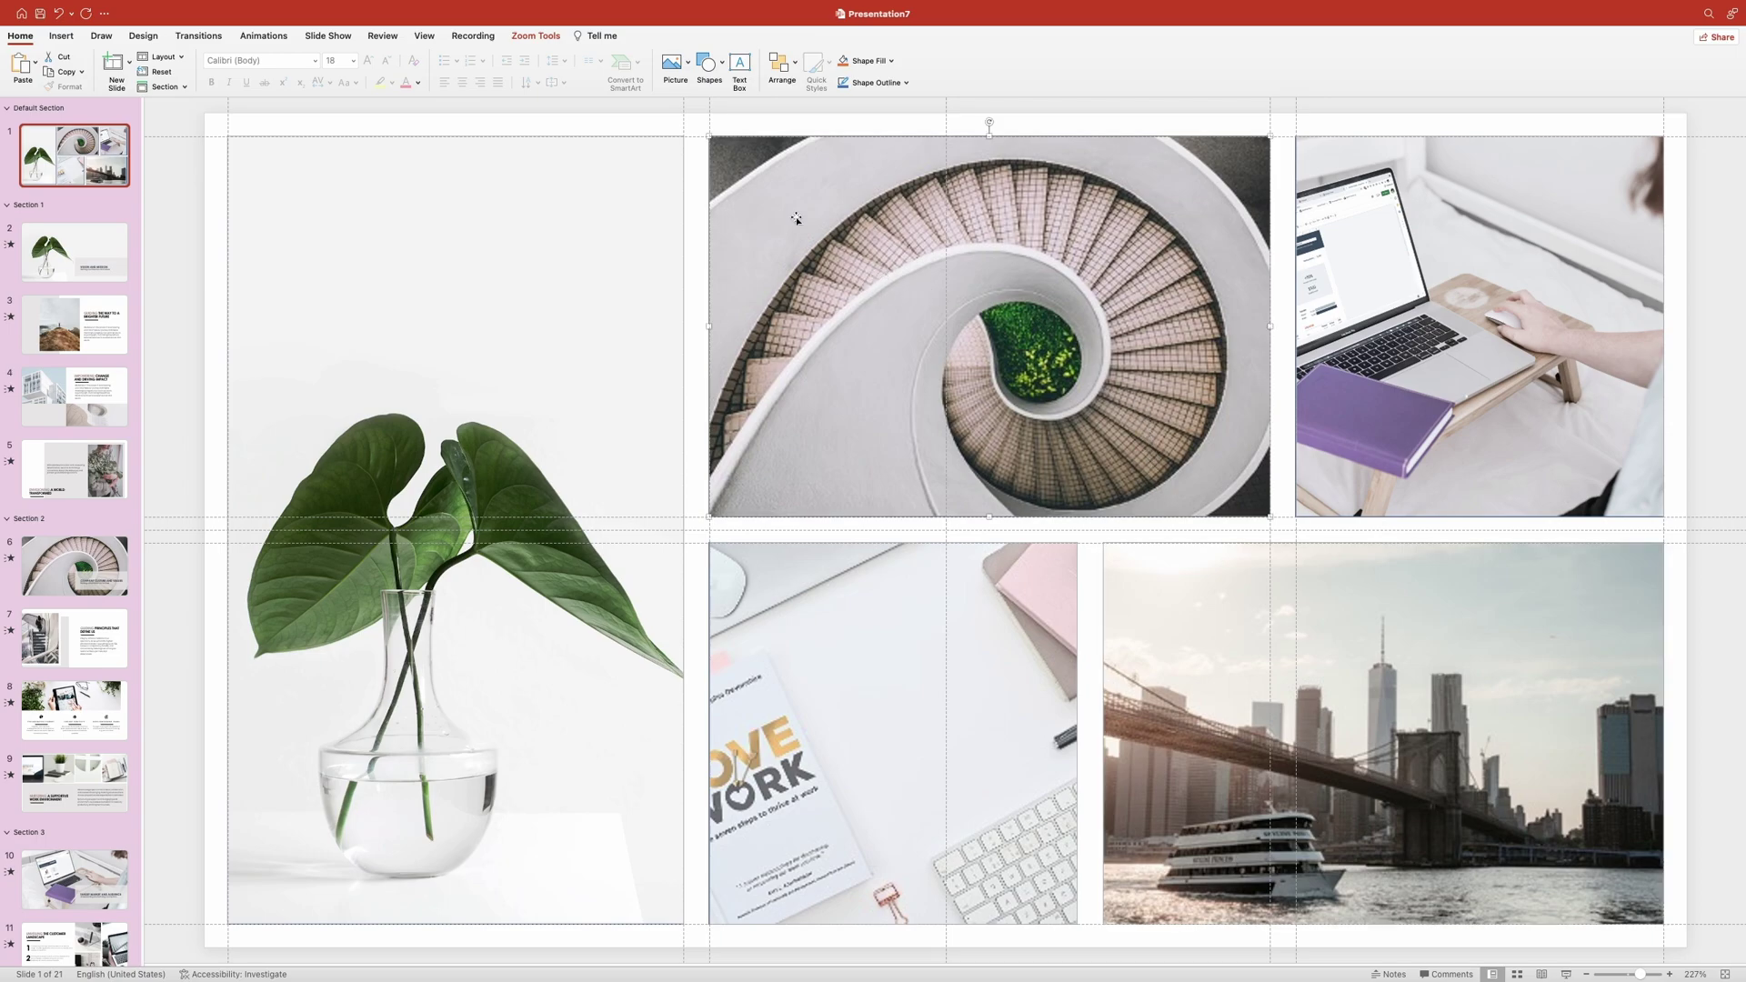
pyautogui.click(548, 39)
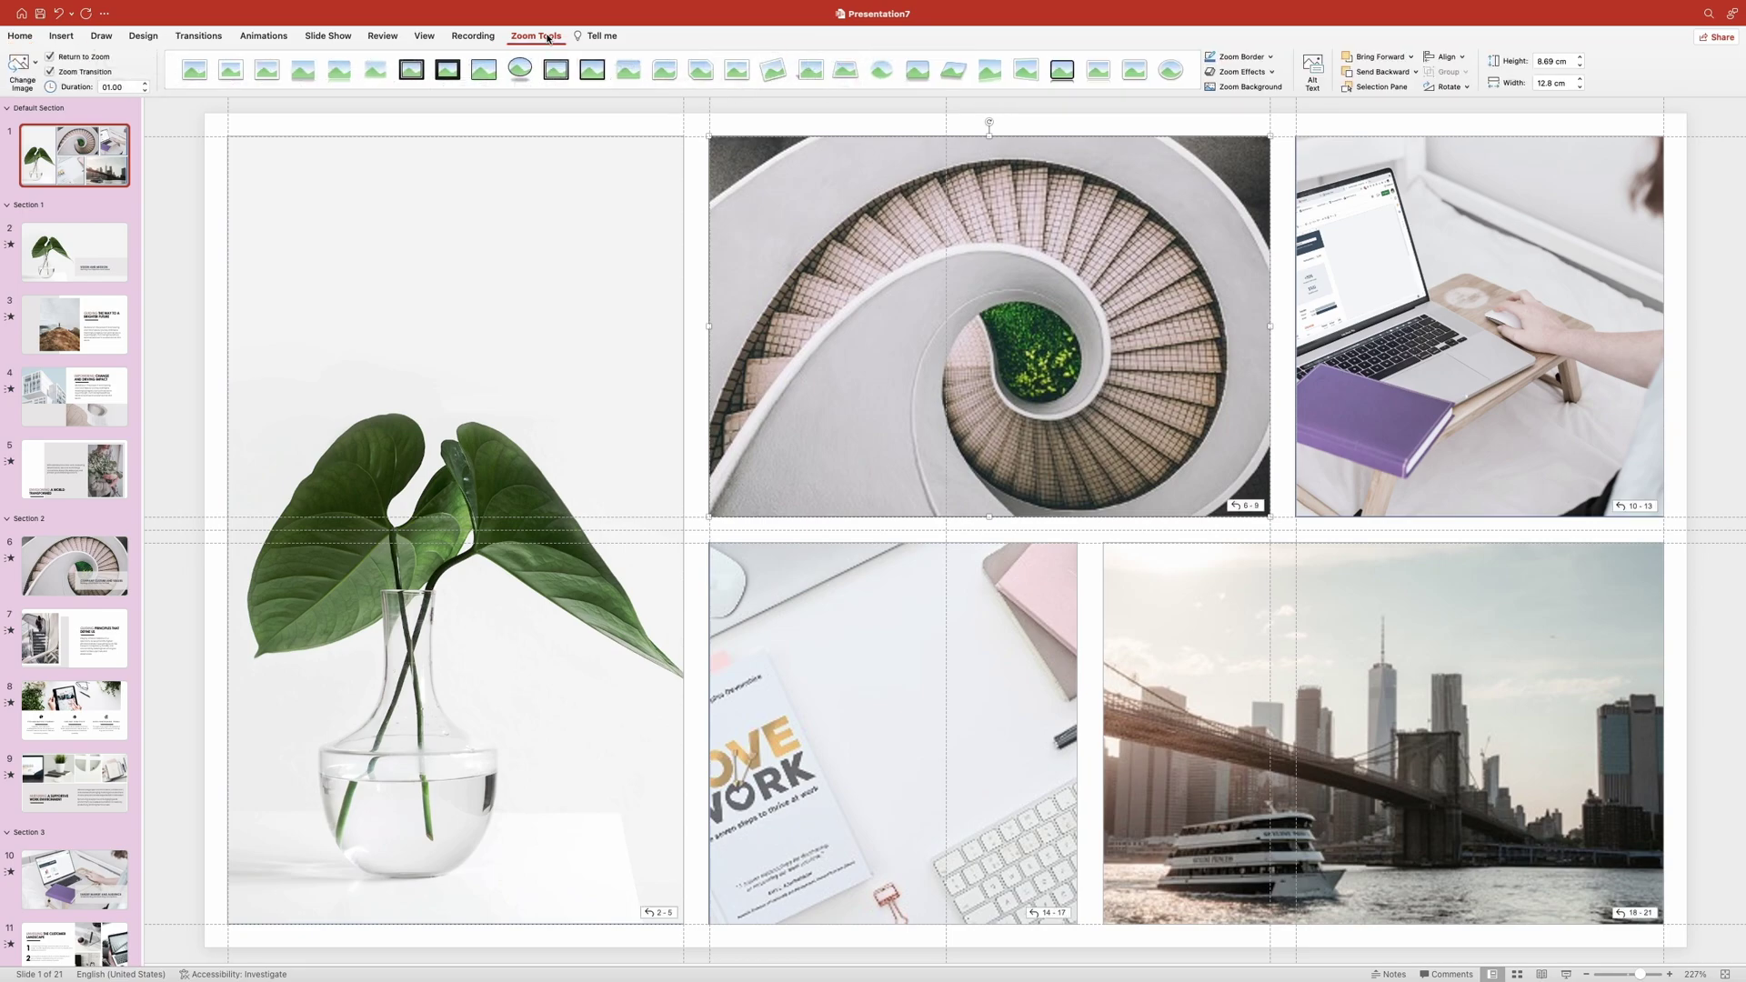
pyautogui.click(1381, 88)
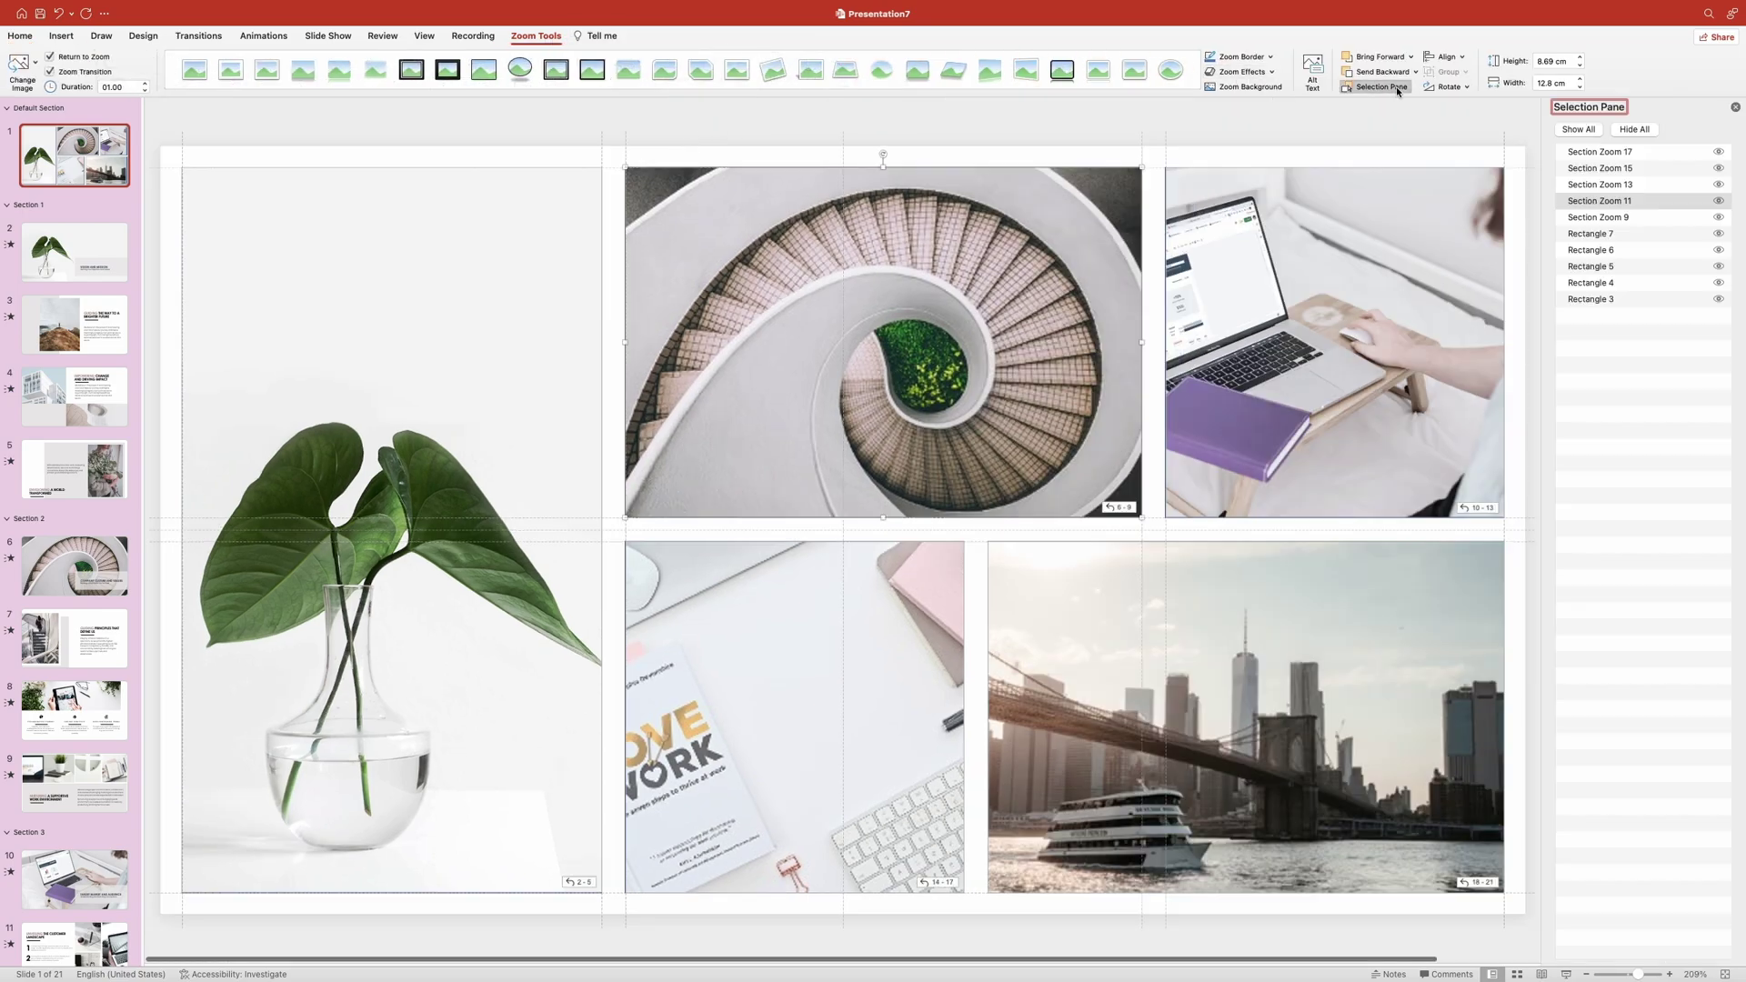
pyautogui.click(1610, 236)
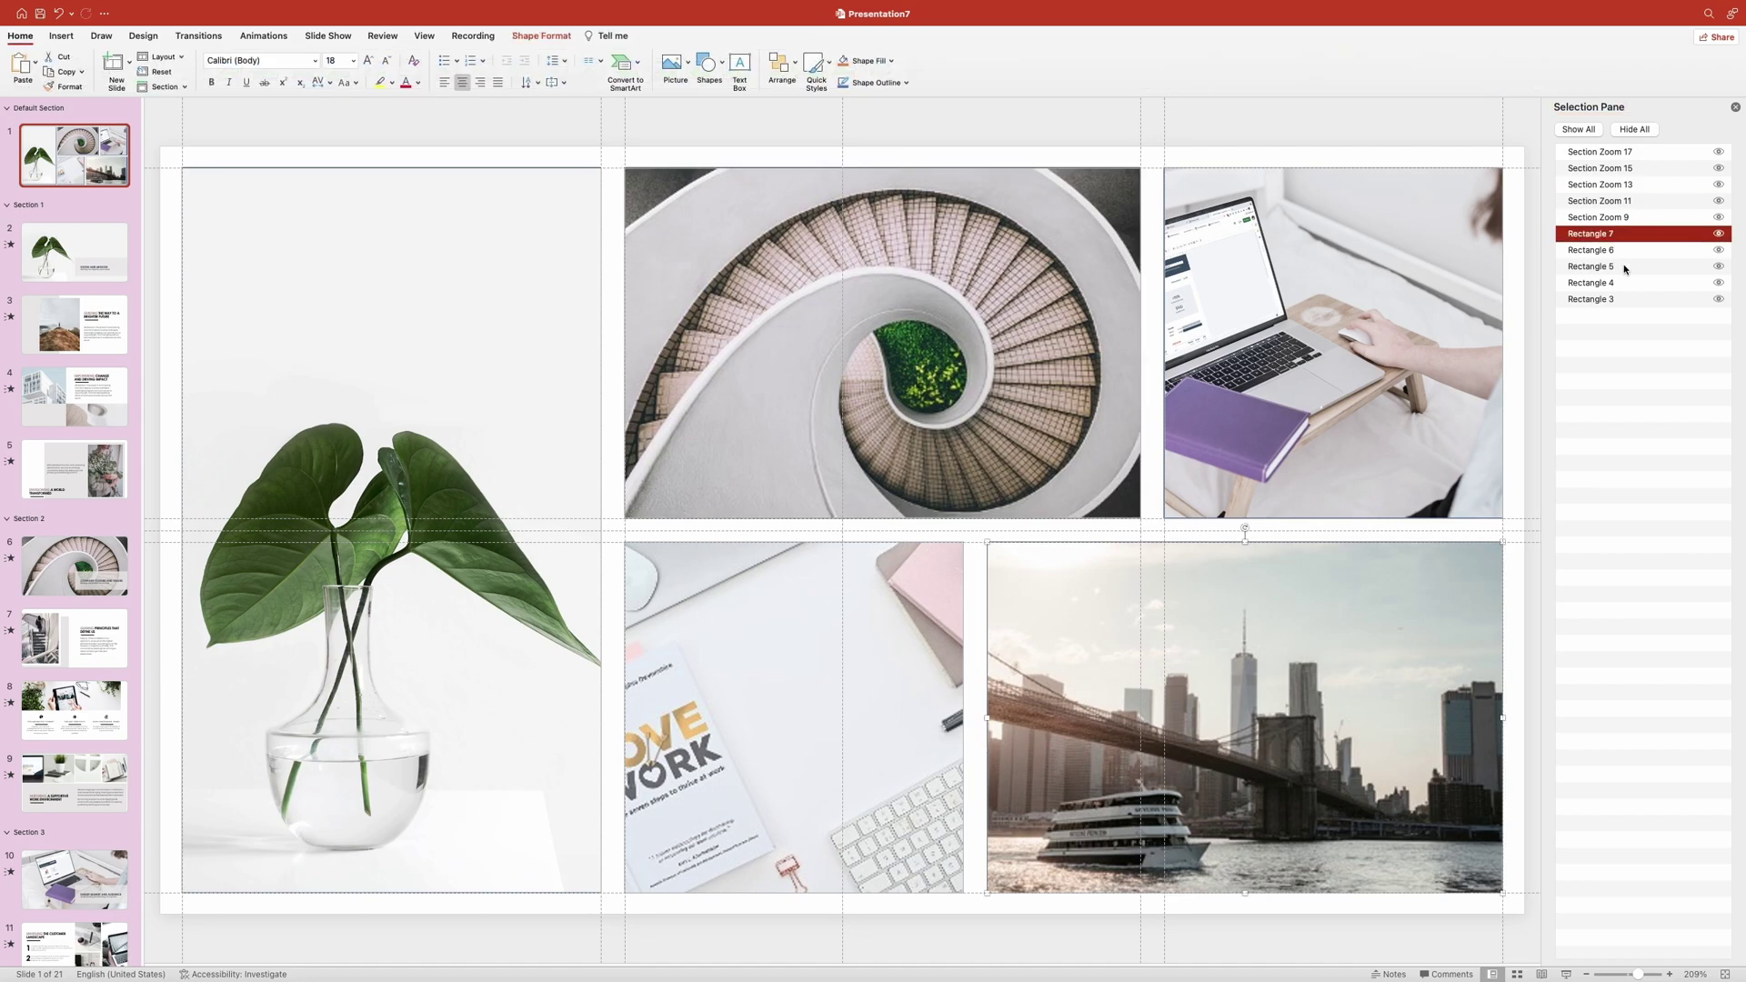
pyautogui.keyDown('shift'); pyautogui.click(1612, 300); pyautogui.keyUp('shift')
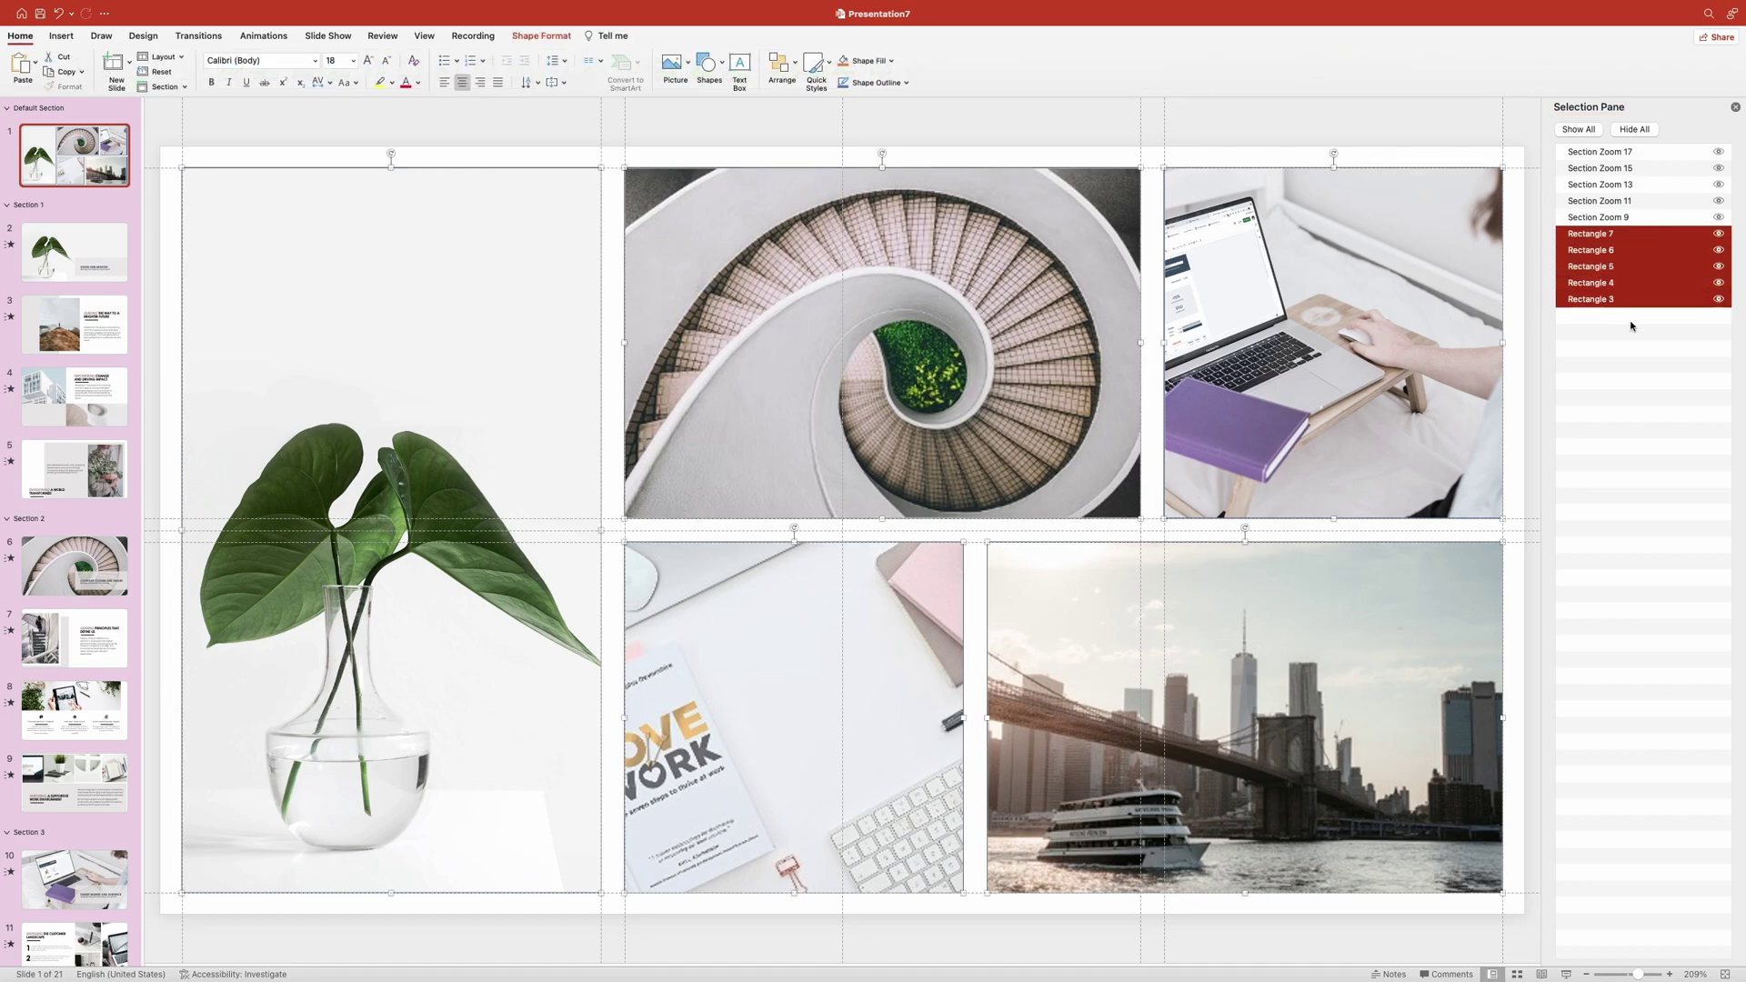
# - Delete the five selected rectangles from the summary slide
pyautogui.press('Delete')
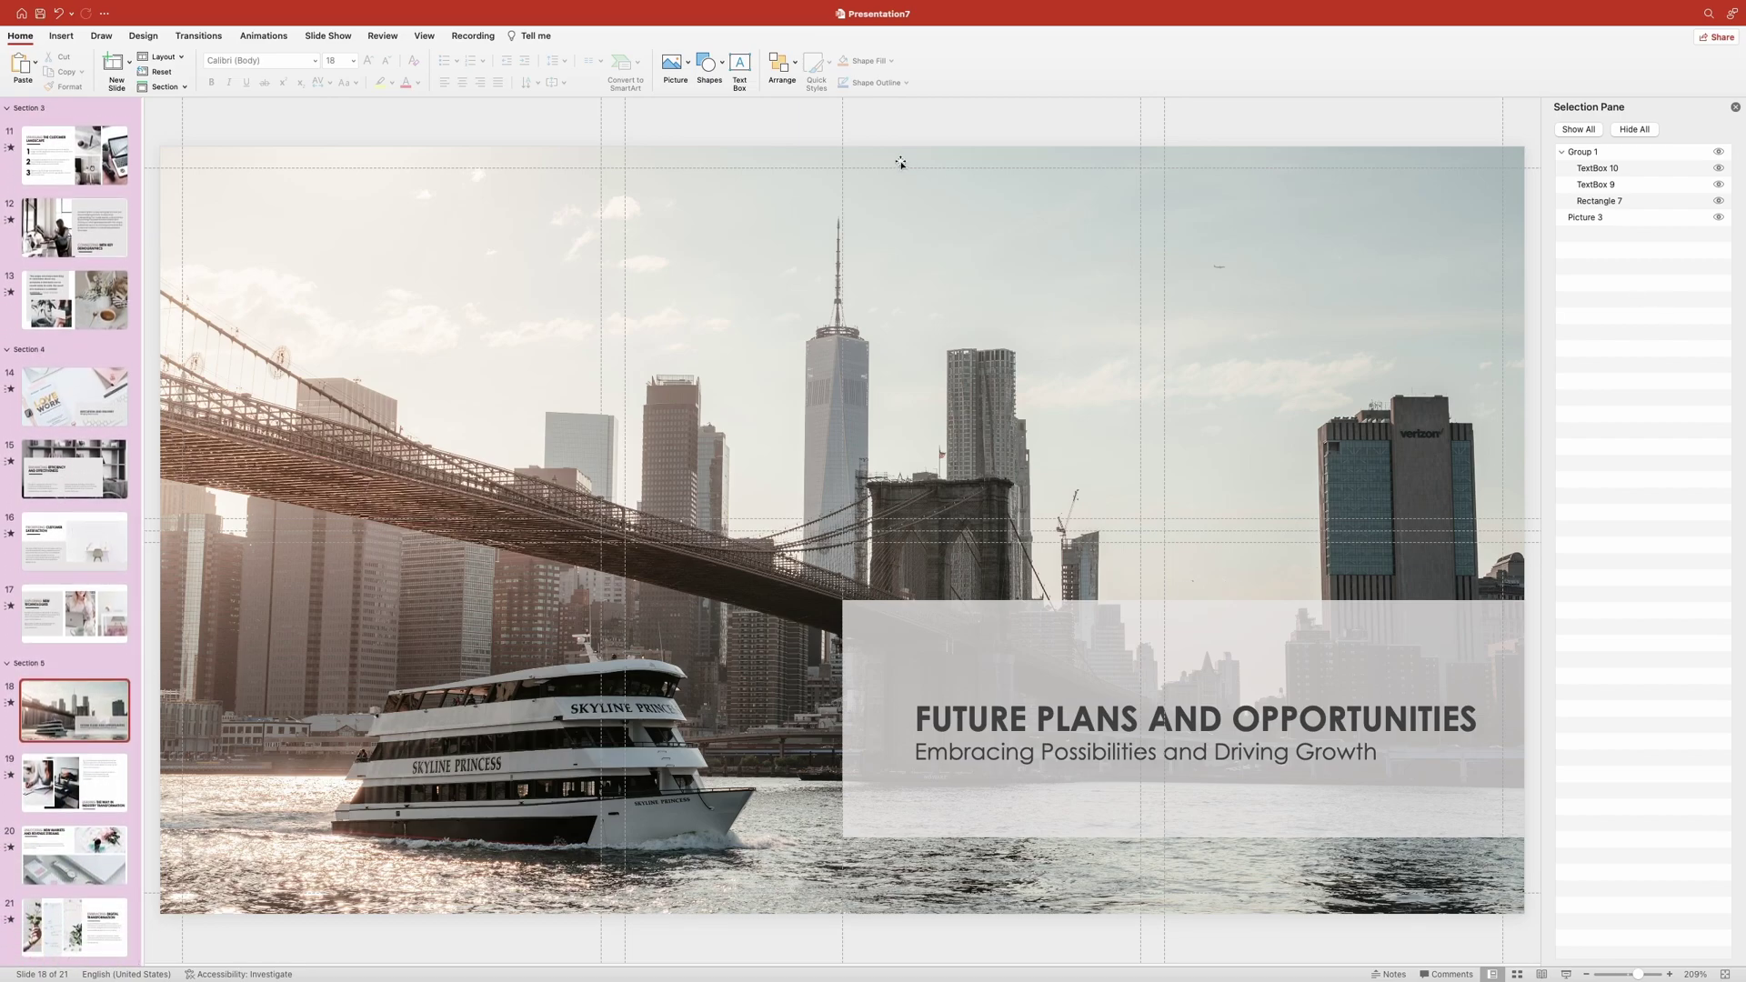
# - With the Animation Pane shown, set this slide's Group 1 title animation to start On Click
pyautogui.click(264, 36)
pyautogui.click(929, 65)
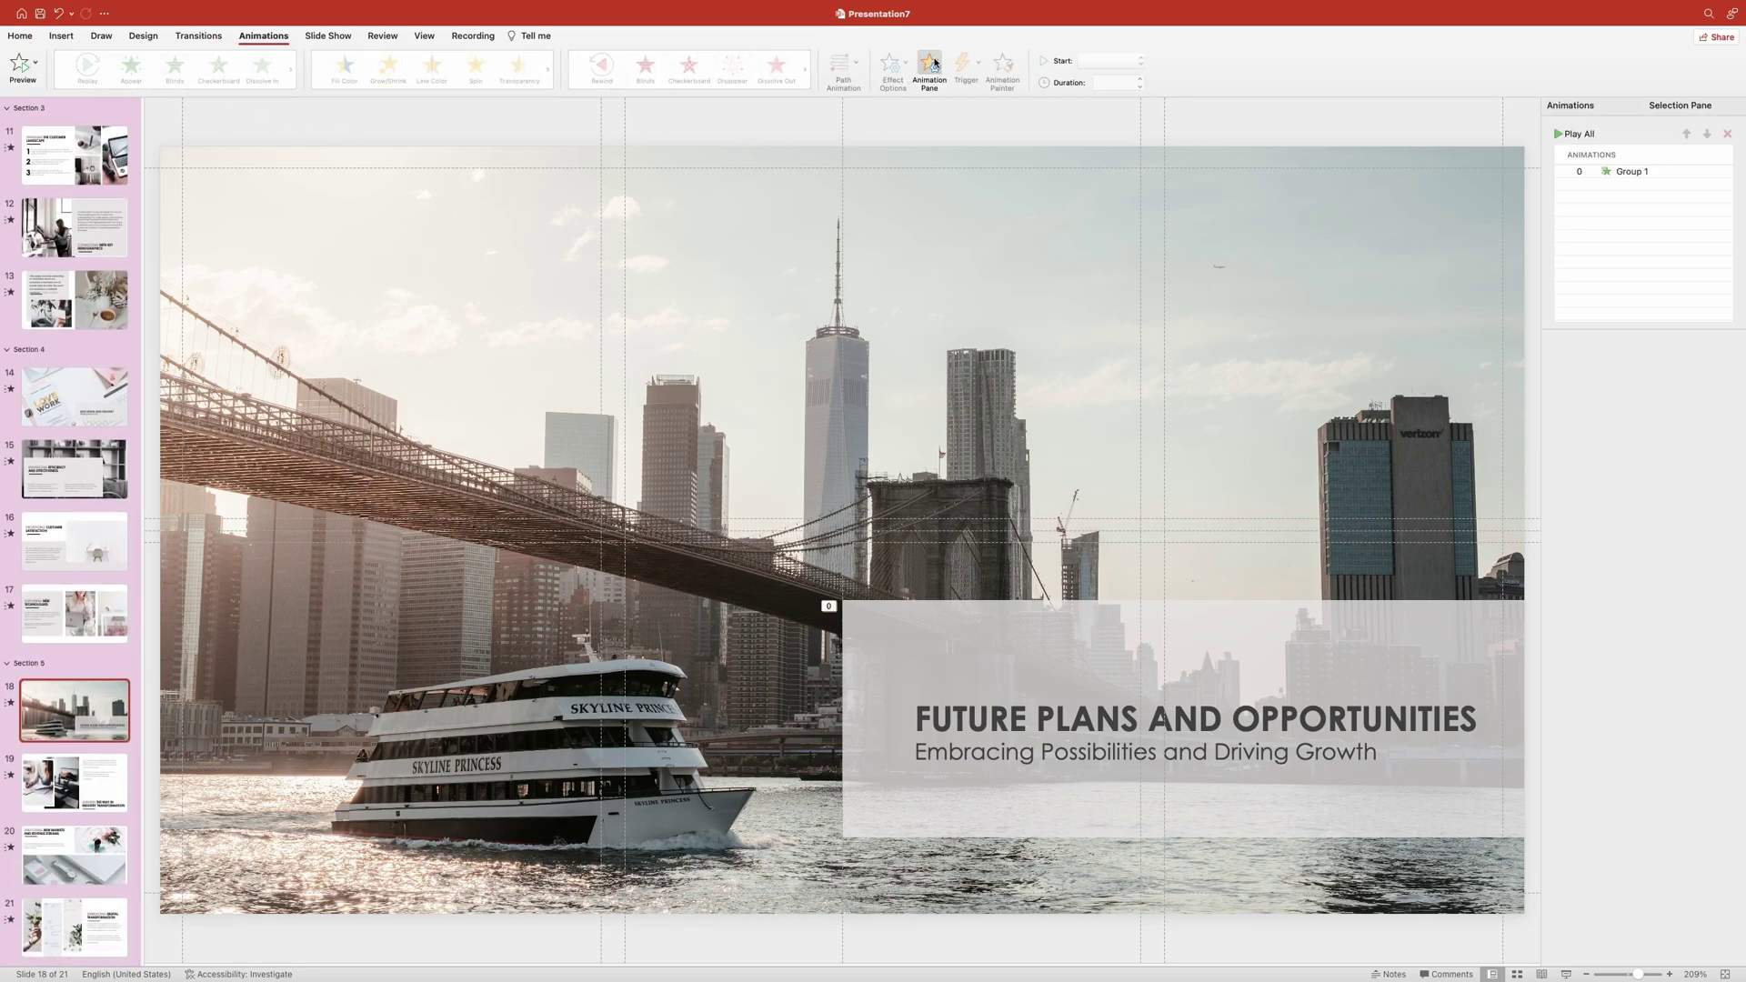
pyautogui.click(1632, 172)
pyautogui.click(1111, 62)
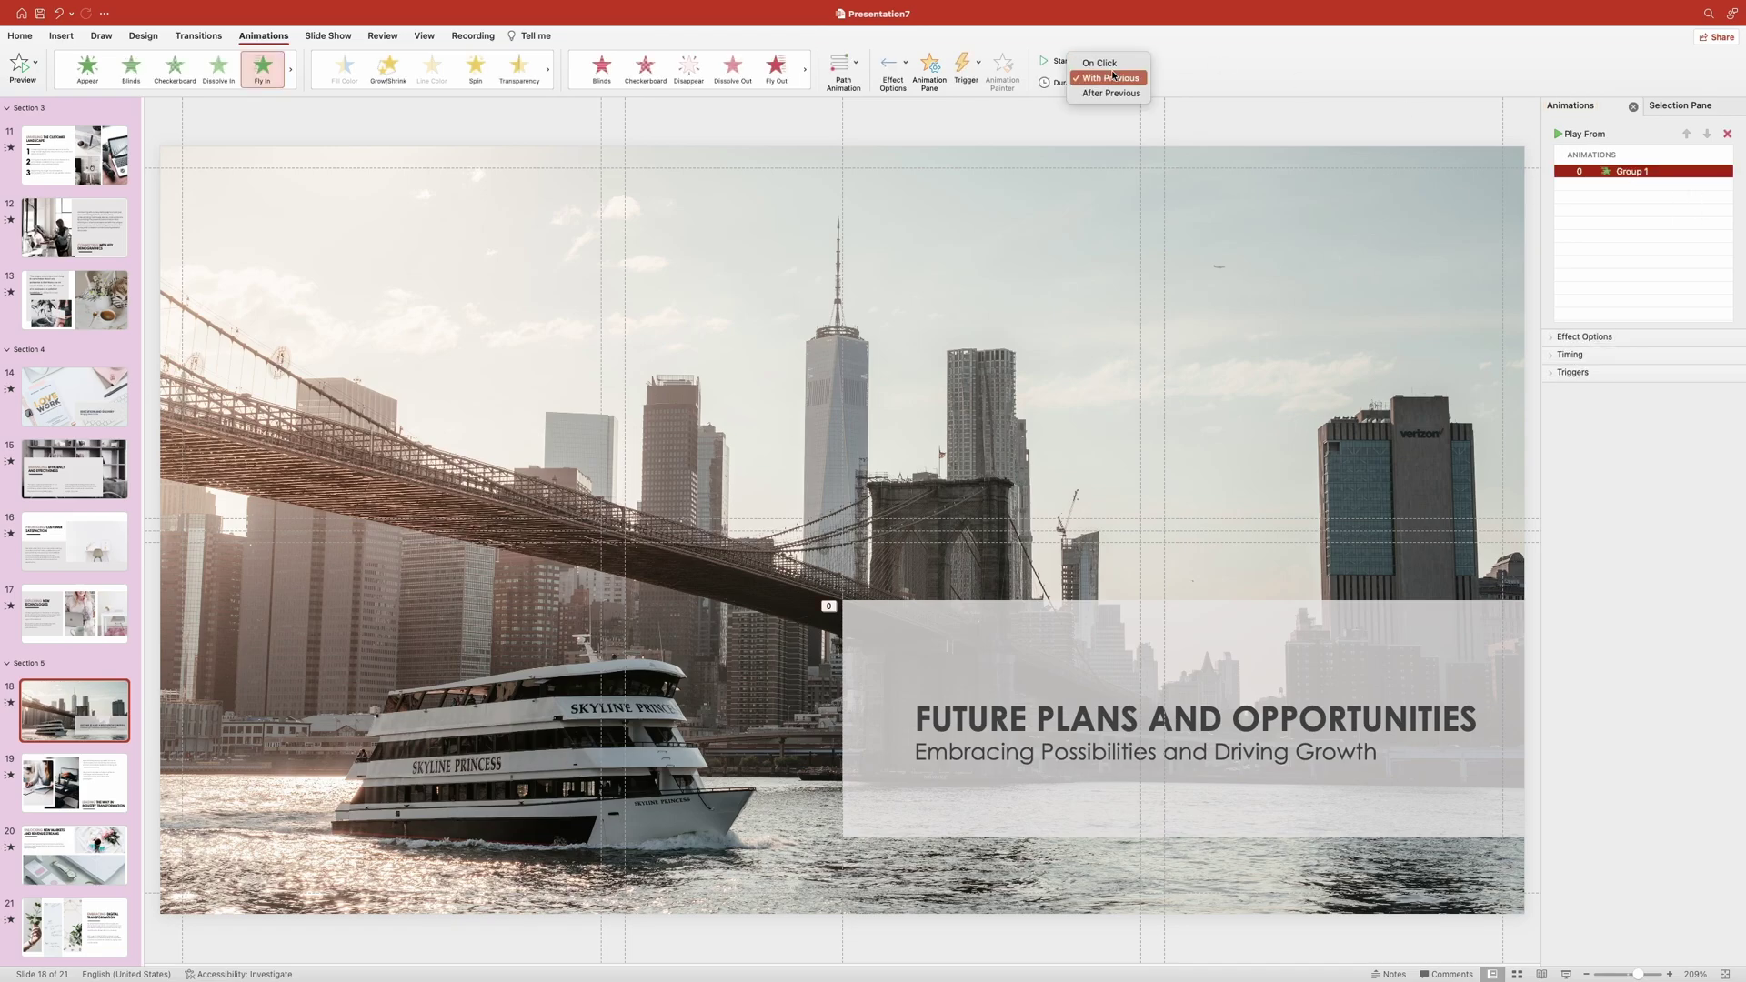
pyautogui.click(1113, 79)
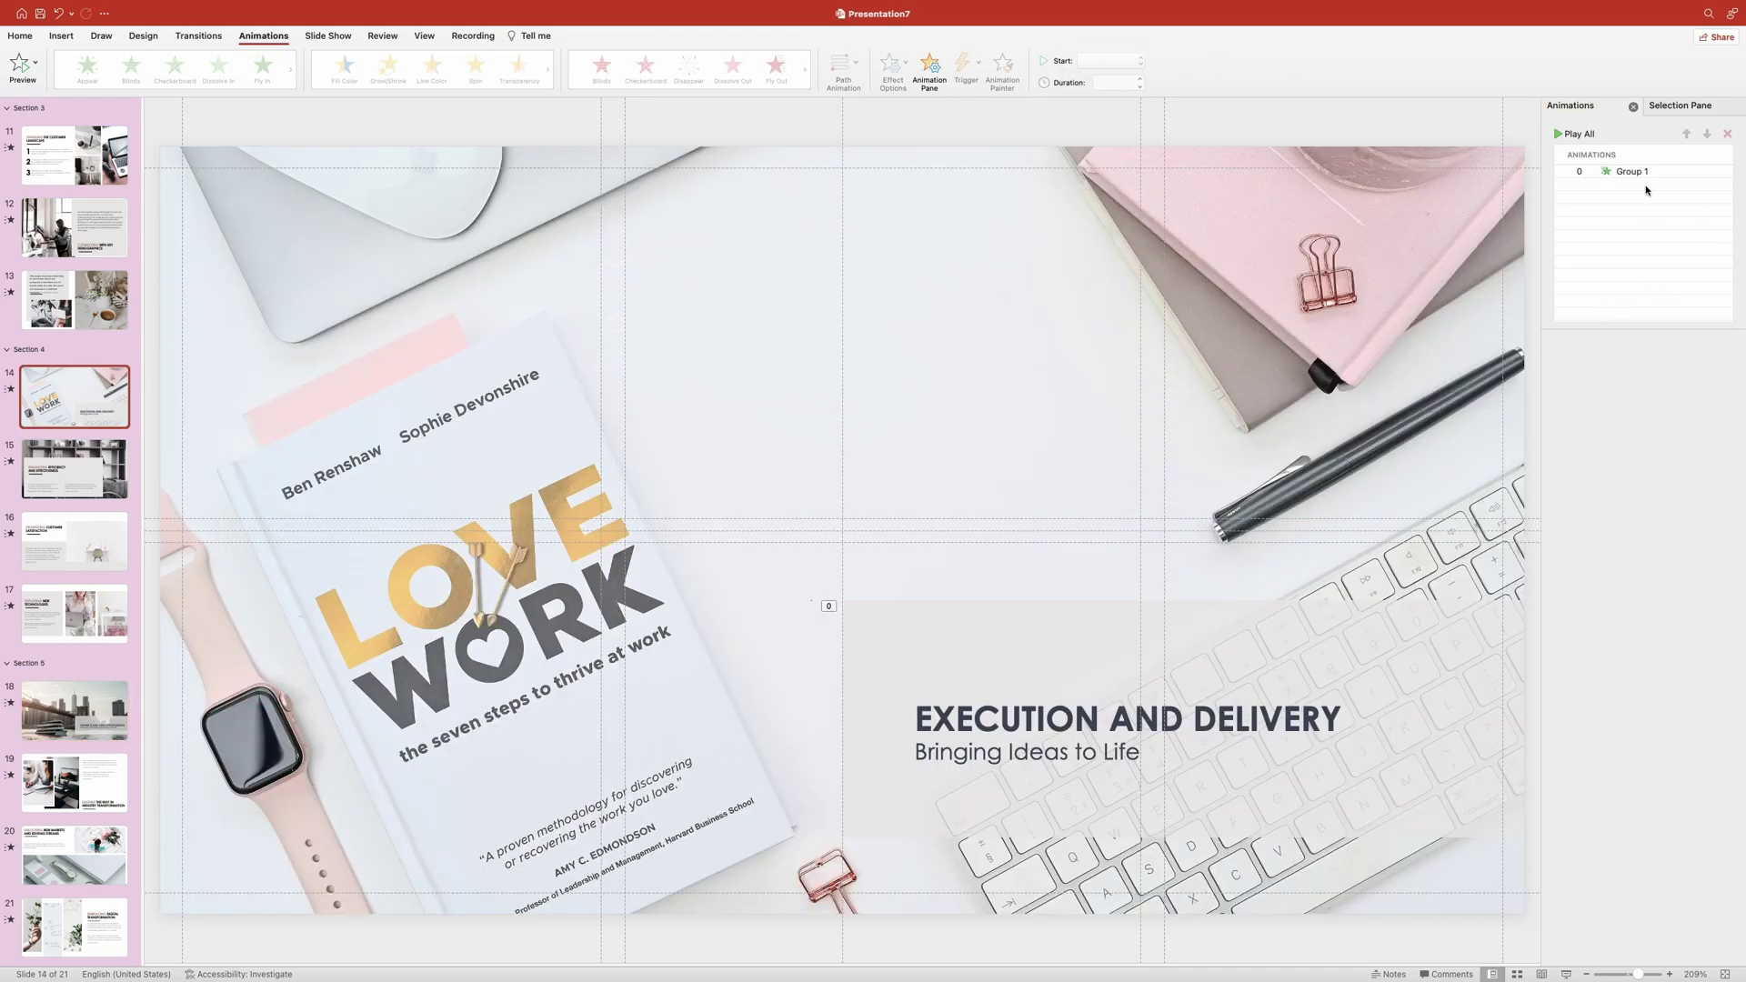
# - Make the Target Market and Audience slide's title group animation start On Click
pyautogui.click(1637, 171)
pyautogui.scroll(5, 73, 454)
pyautogui.click(38, 322)
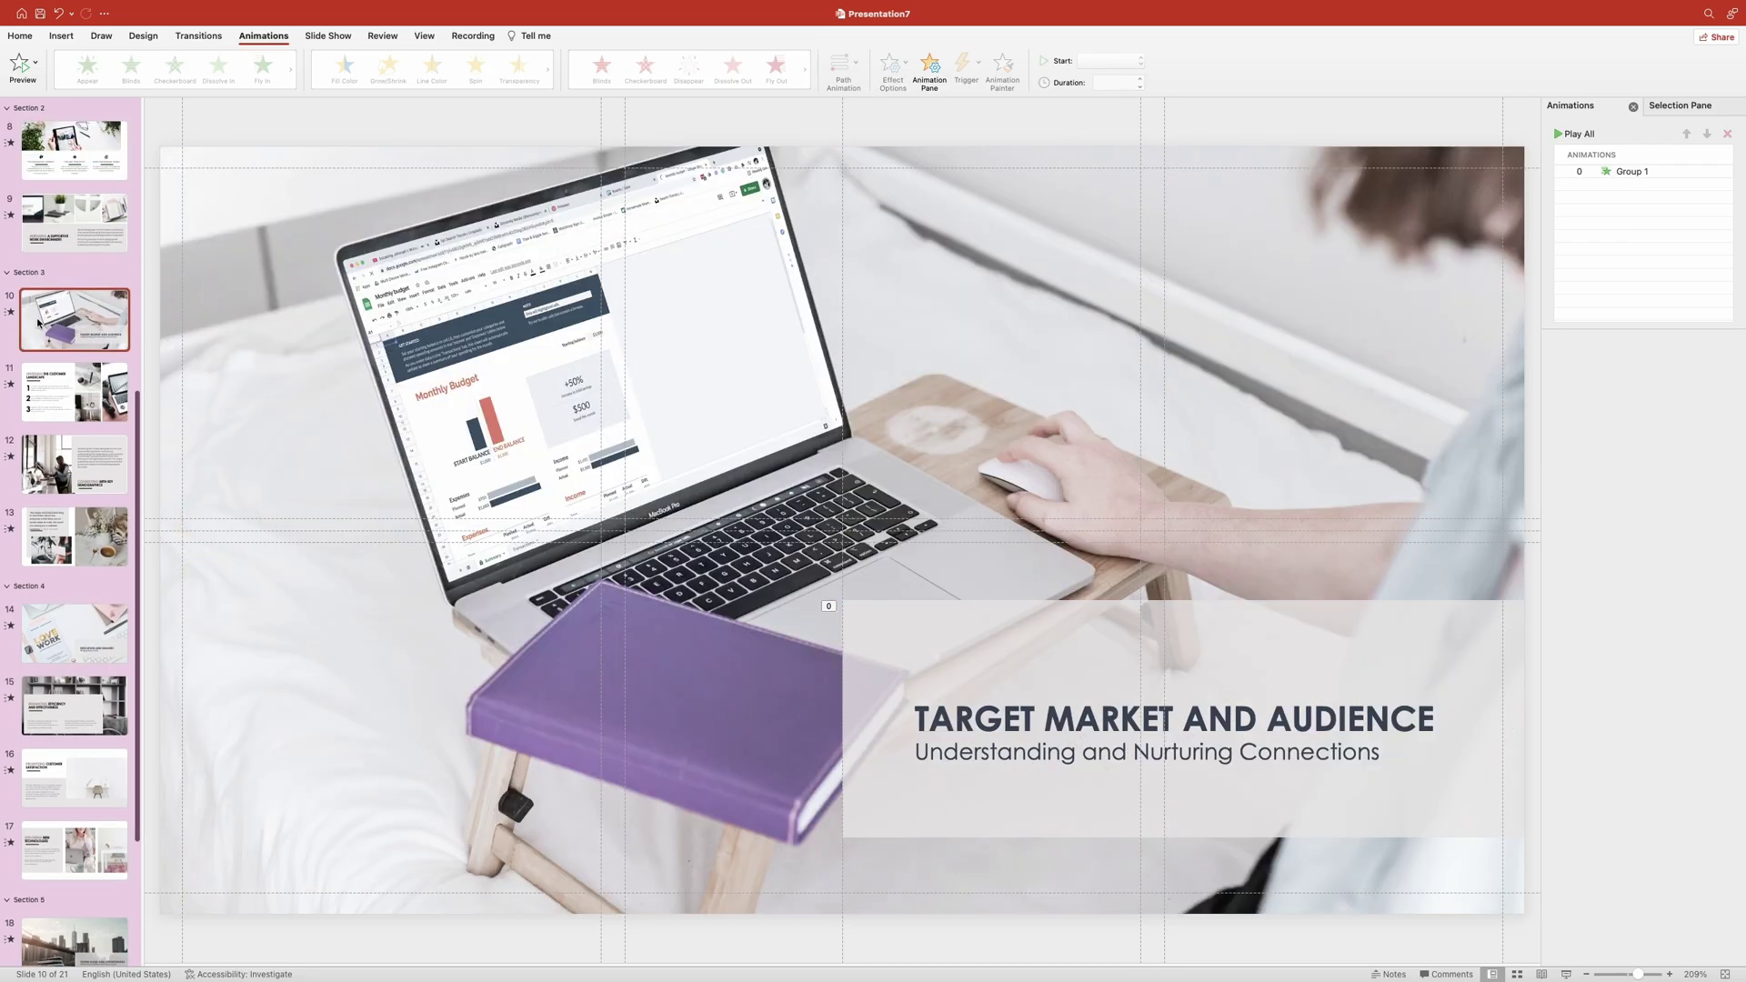
pyautogui.click(1632, 172)
pyautogui.click(1111, 60)
pyautogui.click(1105, 44)
# - Set the Vision and Mission slide's title group animation to On Click, then go back to slide 1
pyautogui.scroll(4, 87, 234)
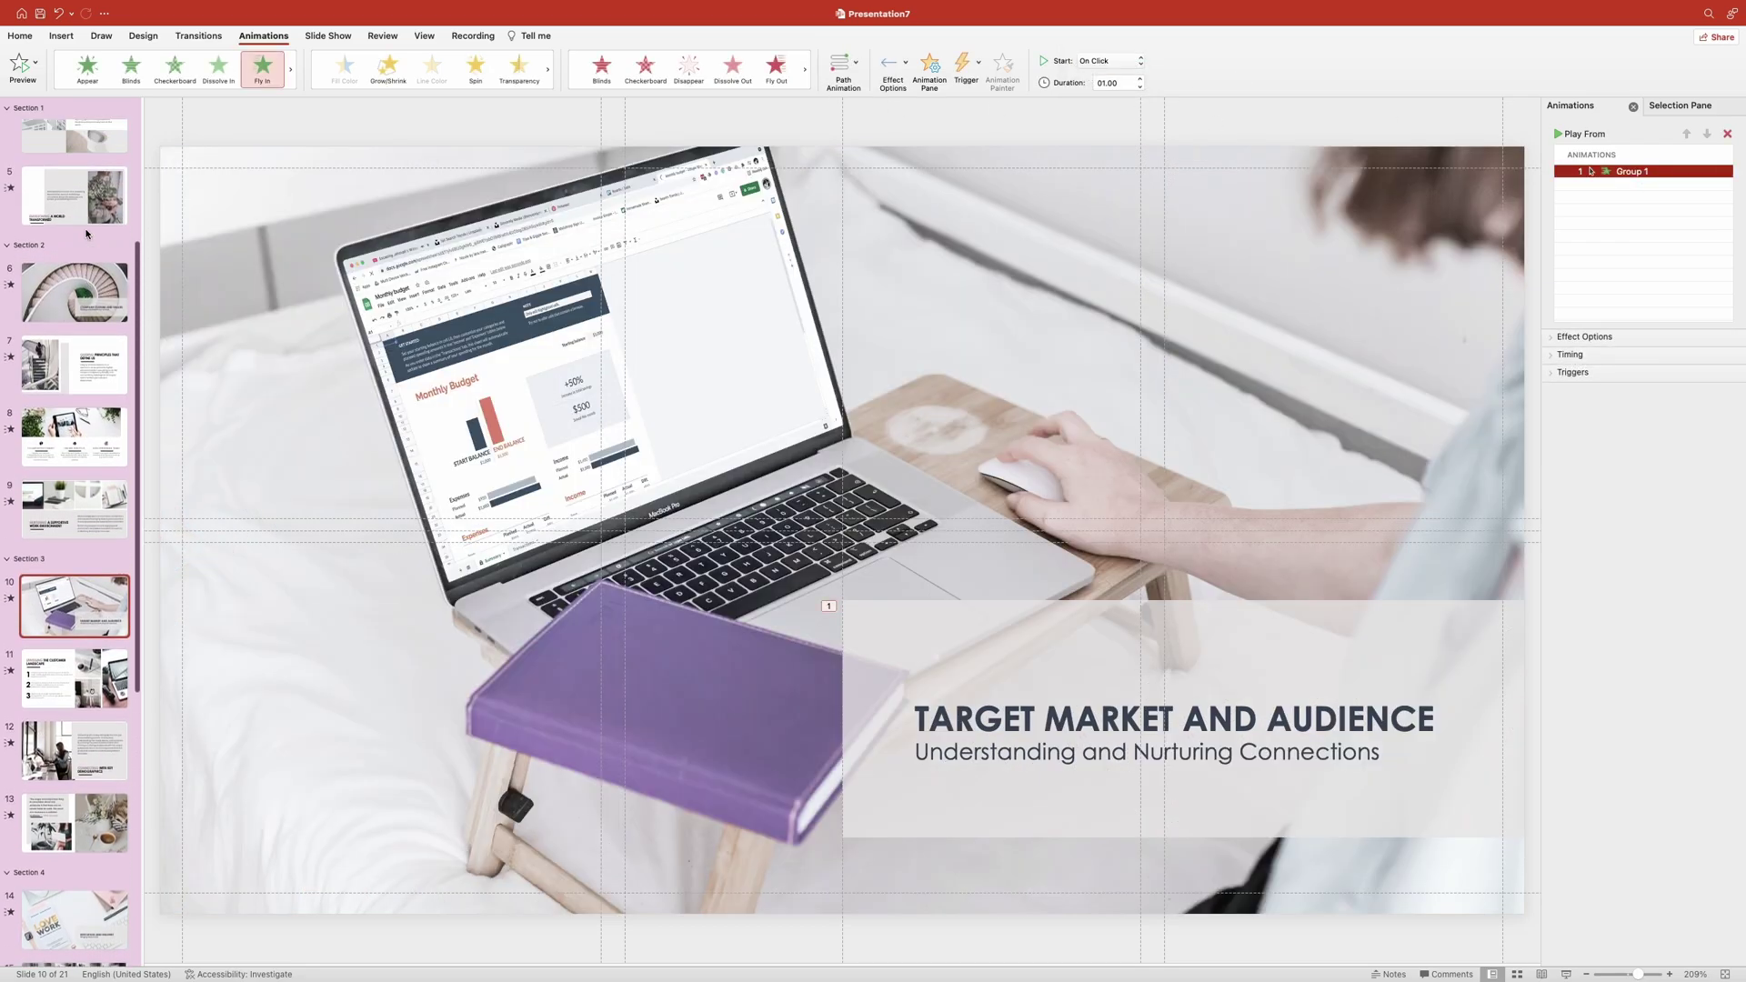
pyautogui.scroll(2, 87, 235)
pyautogui.click(69, 351)
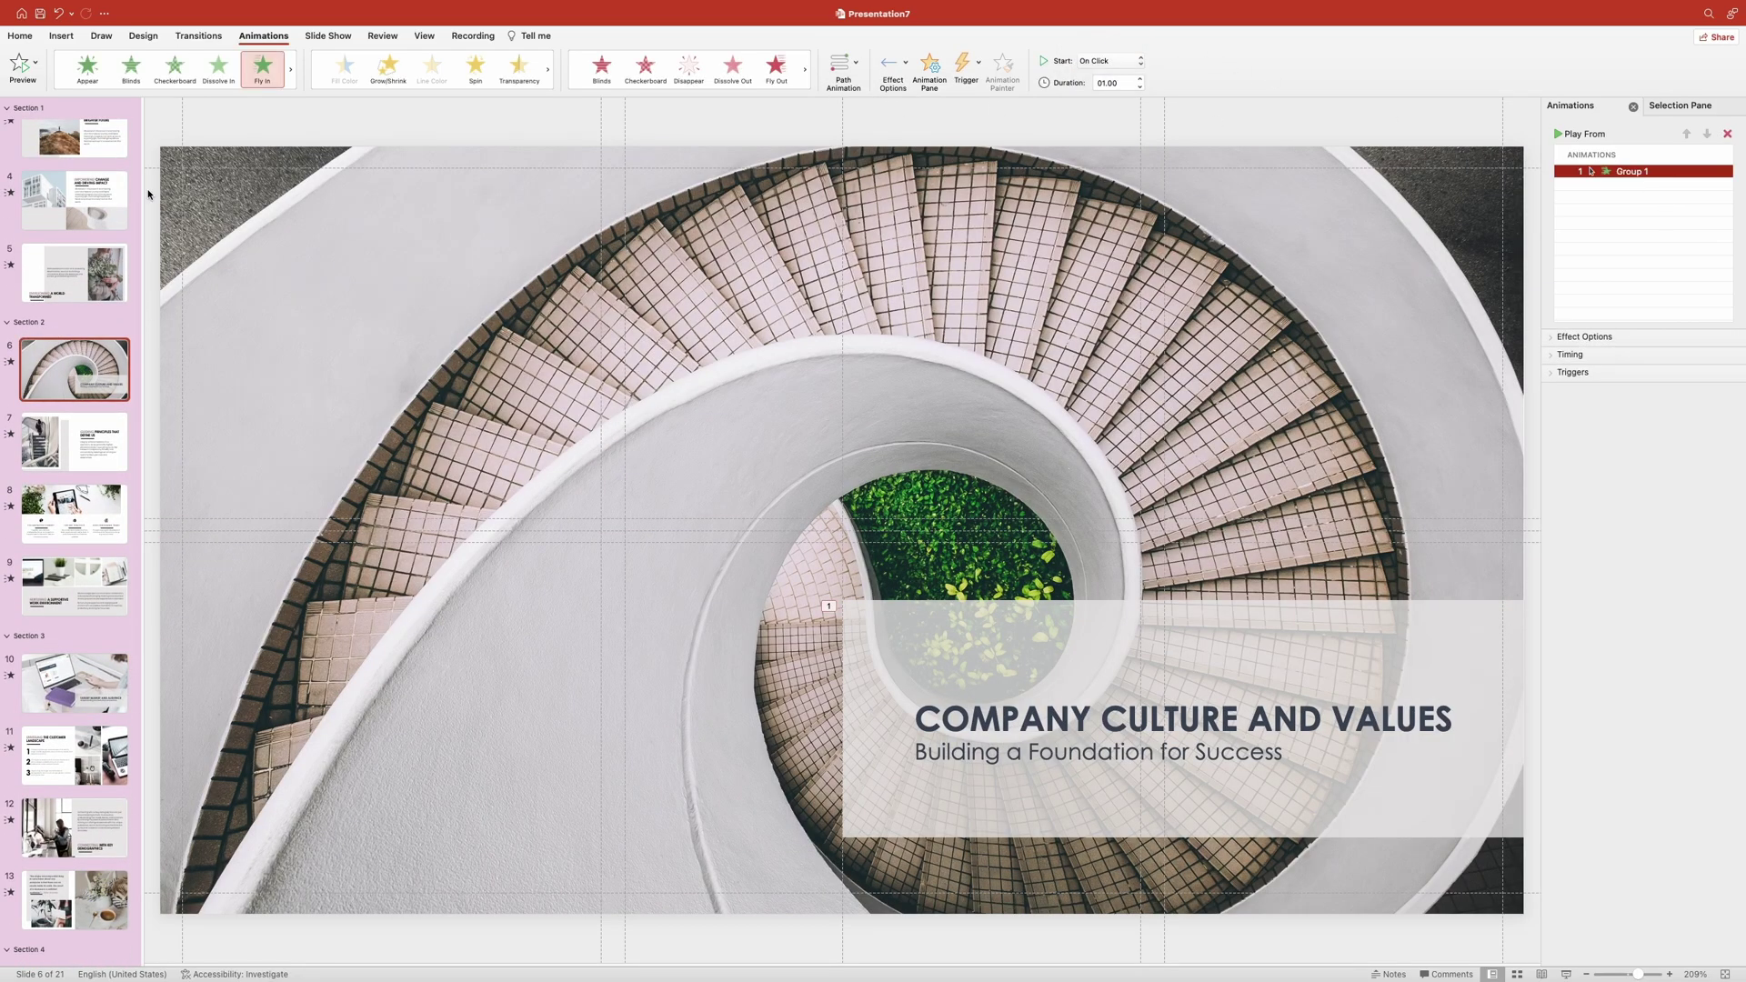
pyautogui.scroll(2, 136, 200)
pyautogui.click(73, 222)
pyautogui.click(1632, 172)
pyautogui.click(1111, 61)
pyautogui.click(1104, 45)
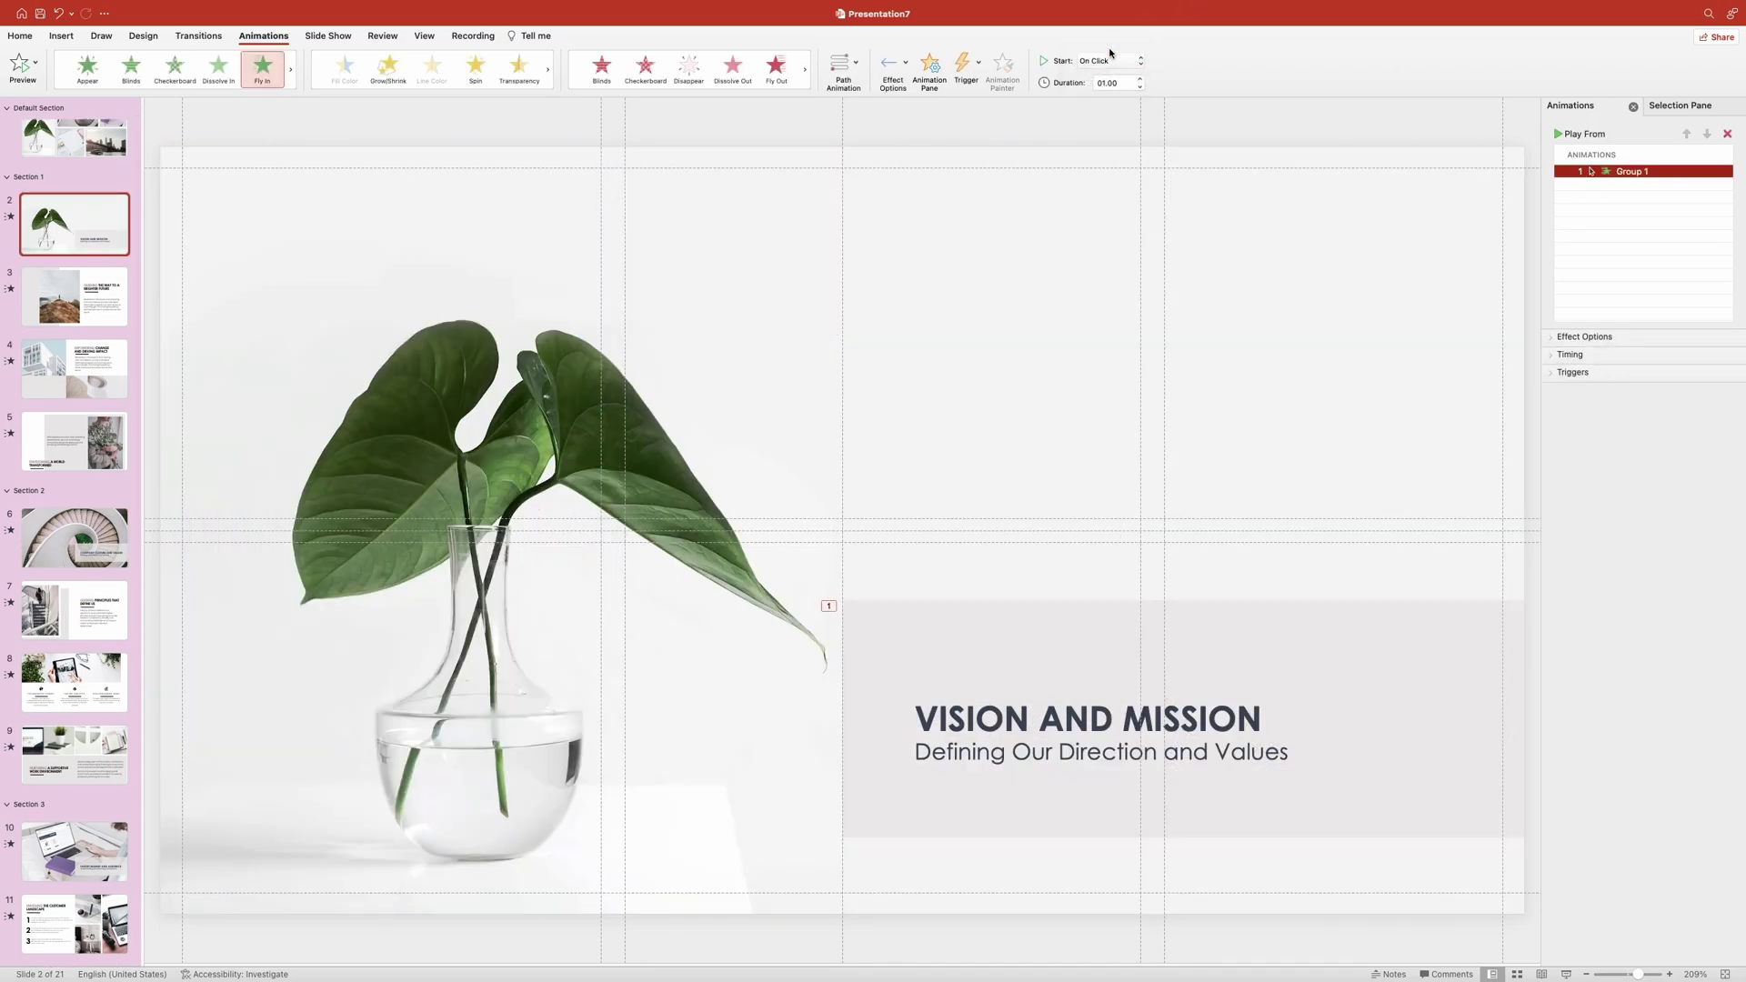
pyautogui.scroll(1, 127, 209)
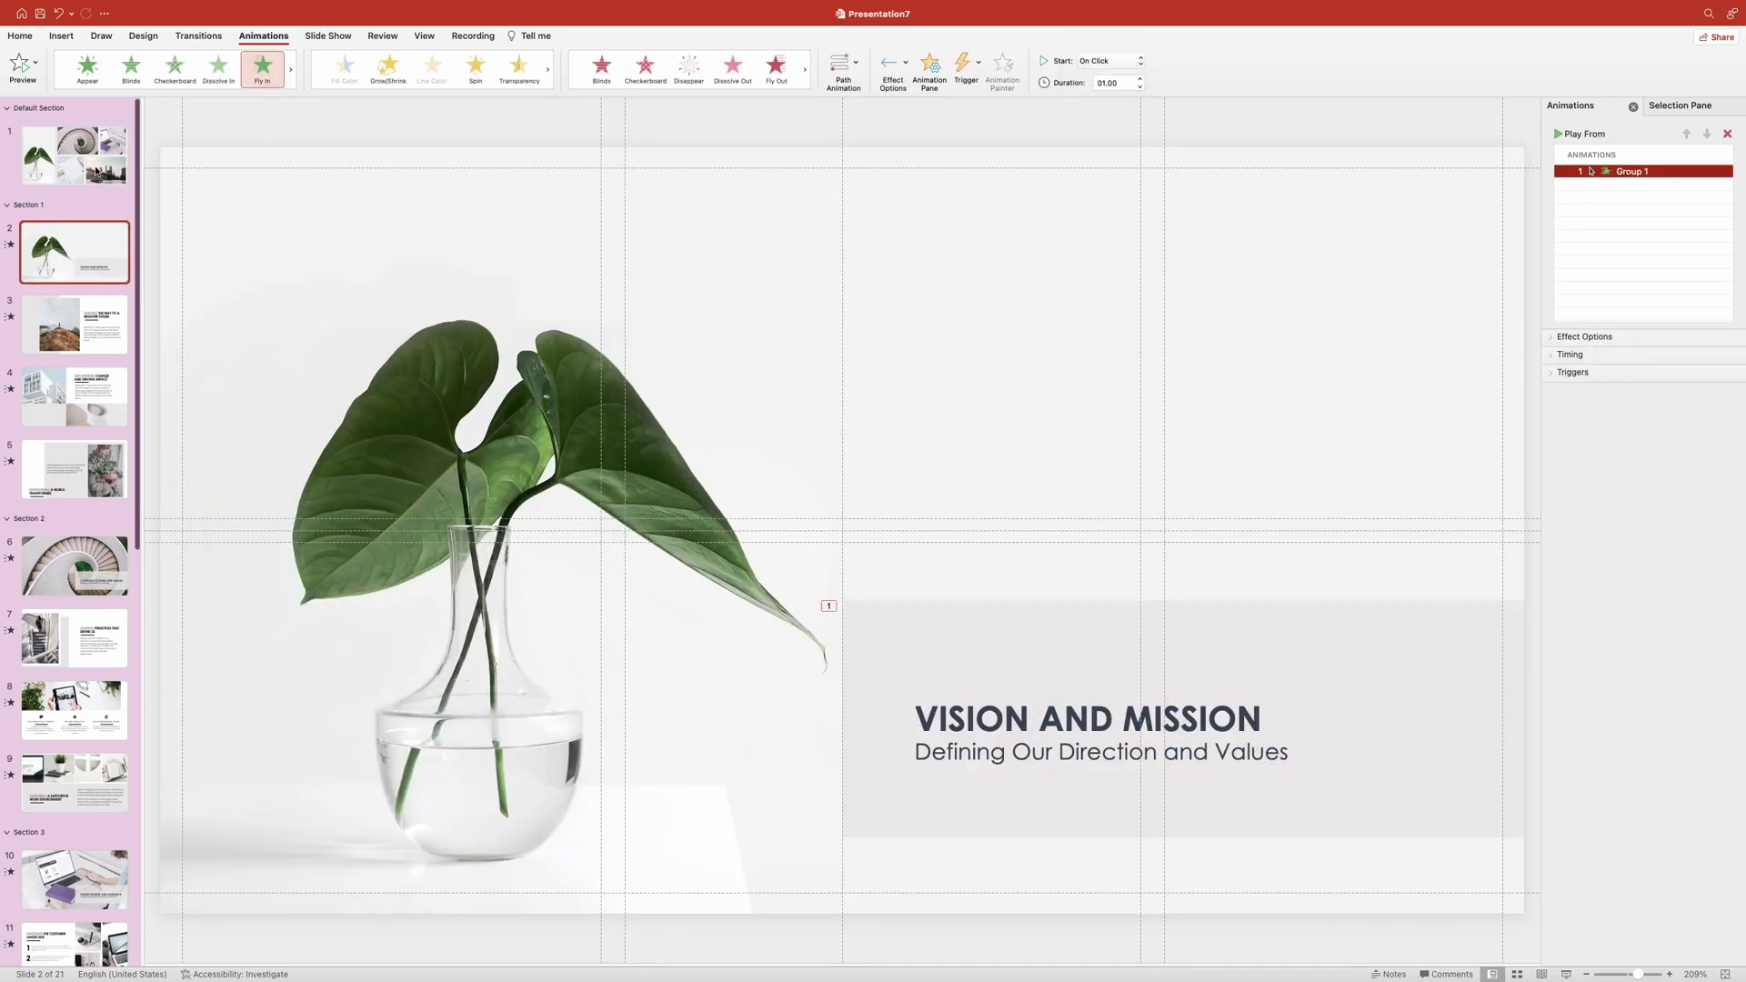
pyautogui.click(87, 158)
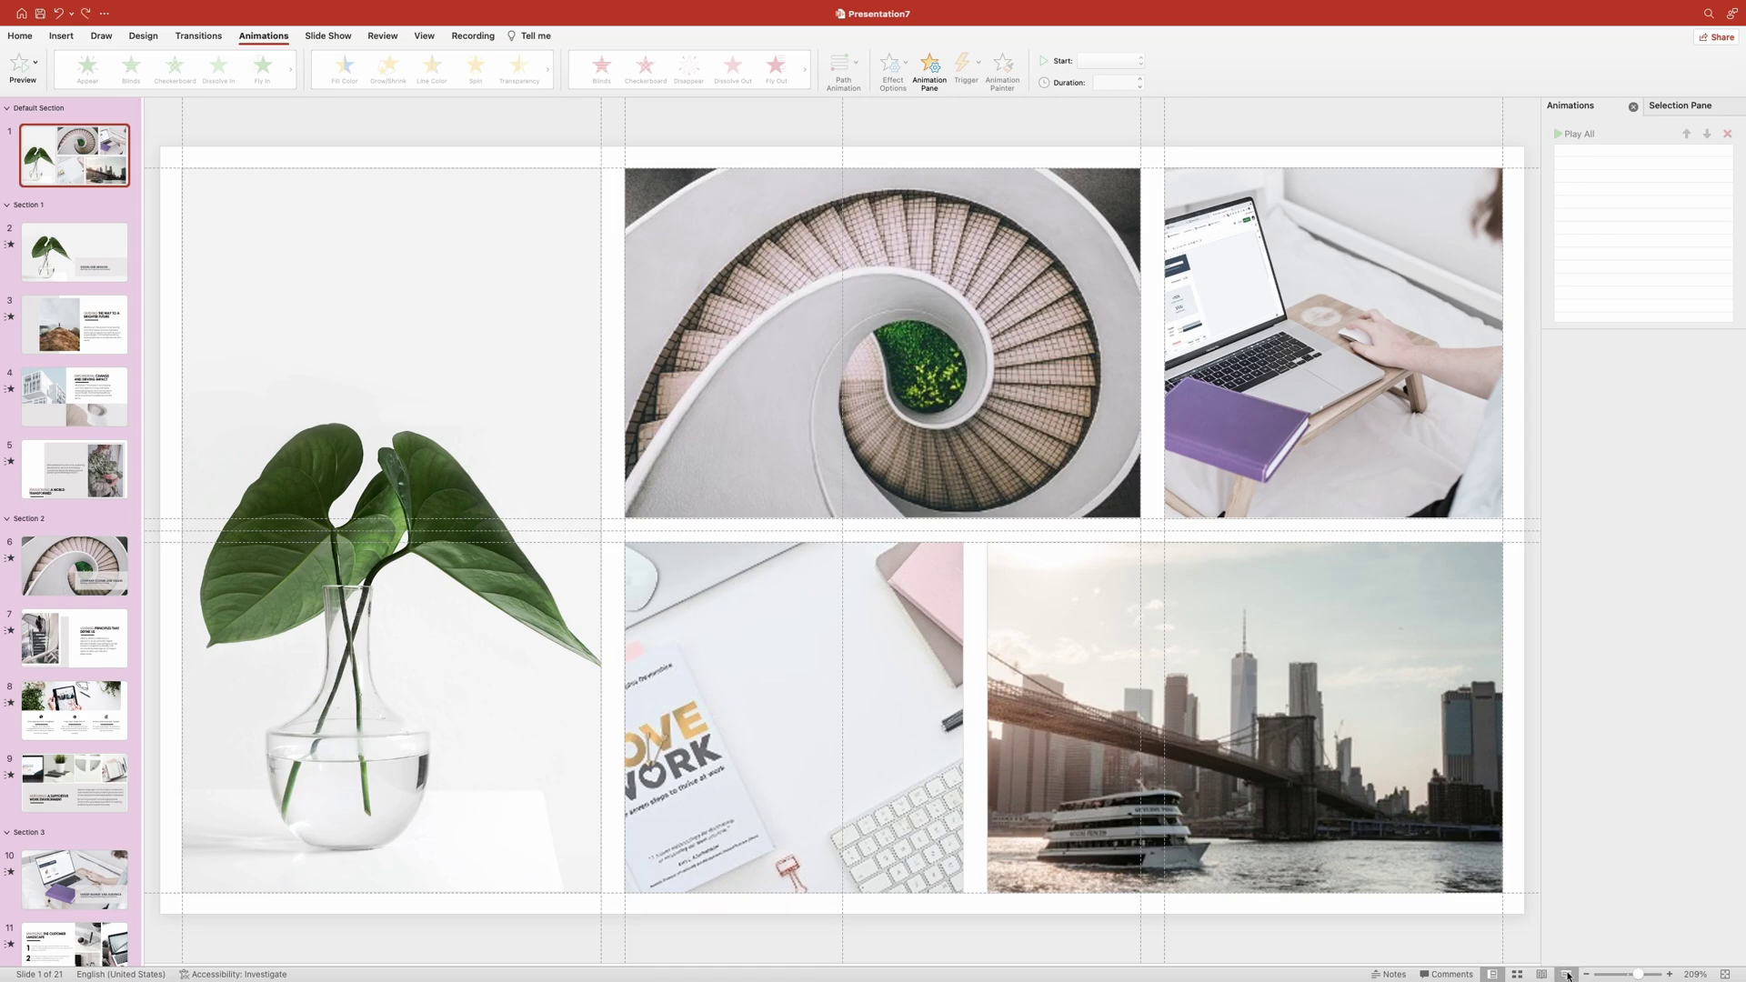